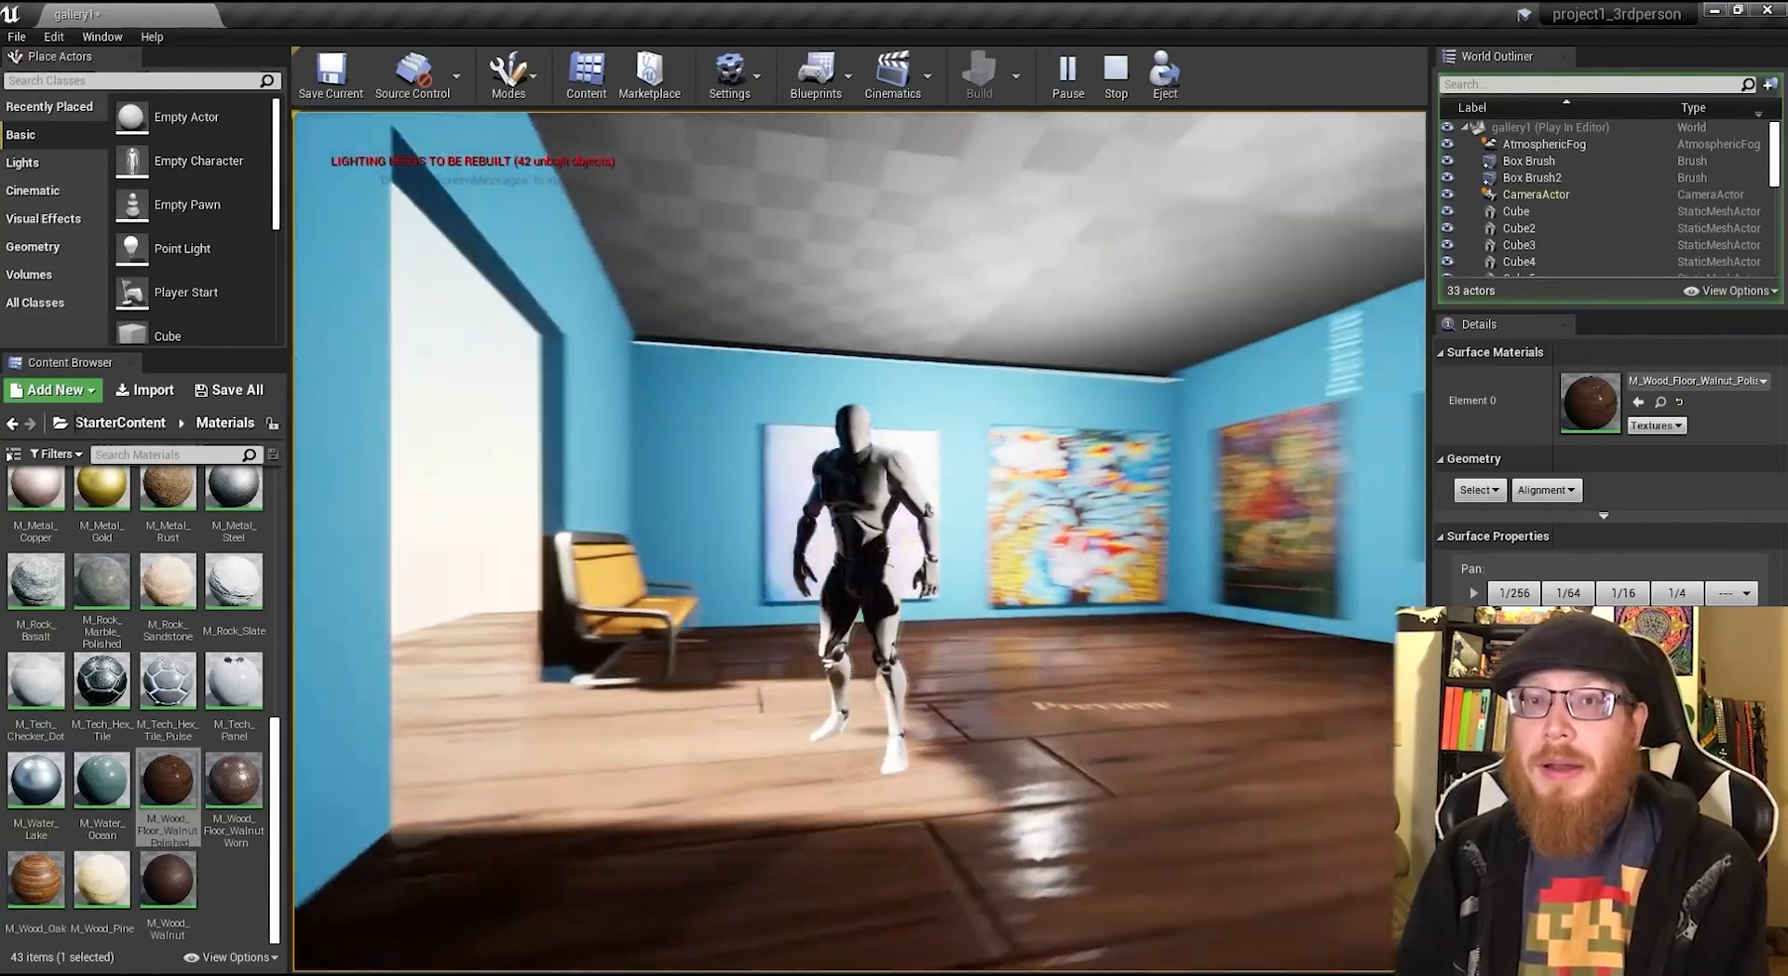
# Walk the character through the finished gallery's interior and around its outside deck to examine the artwork, window openings and furnishings
pyautogui.press('w')
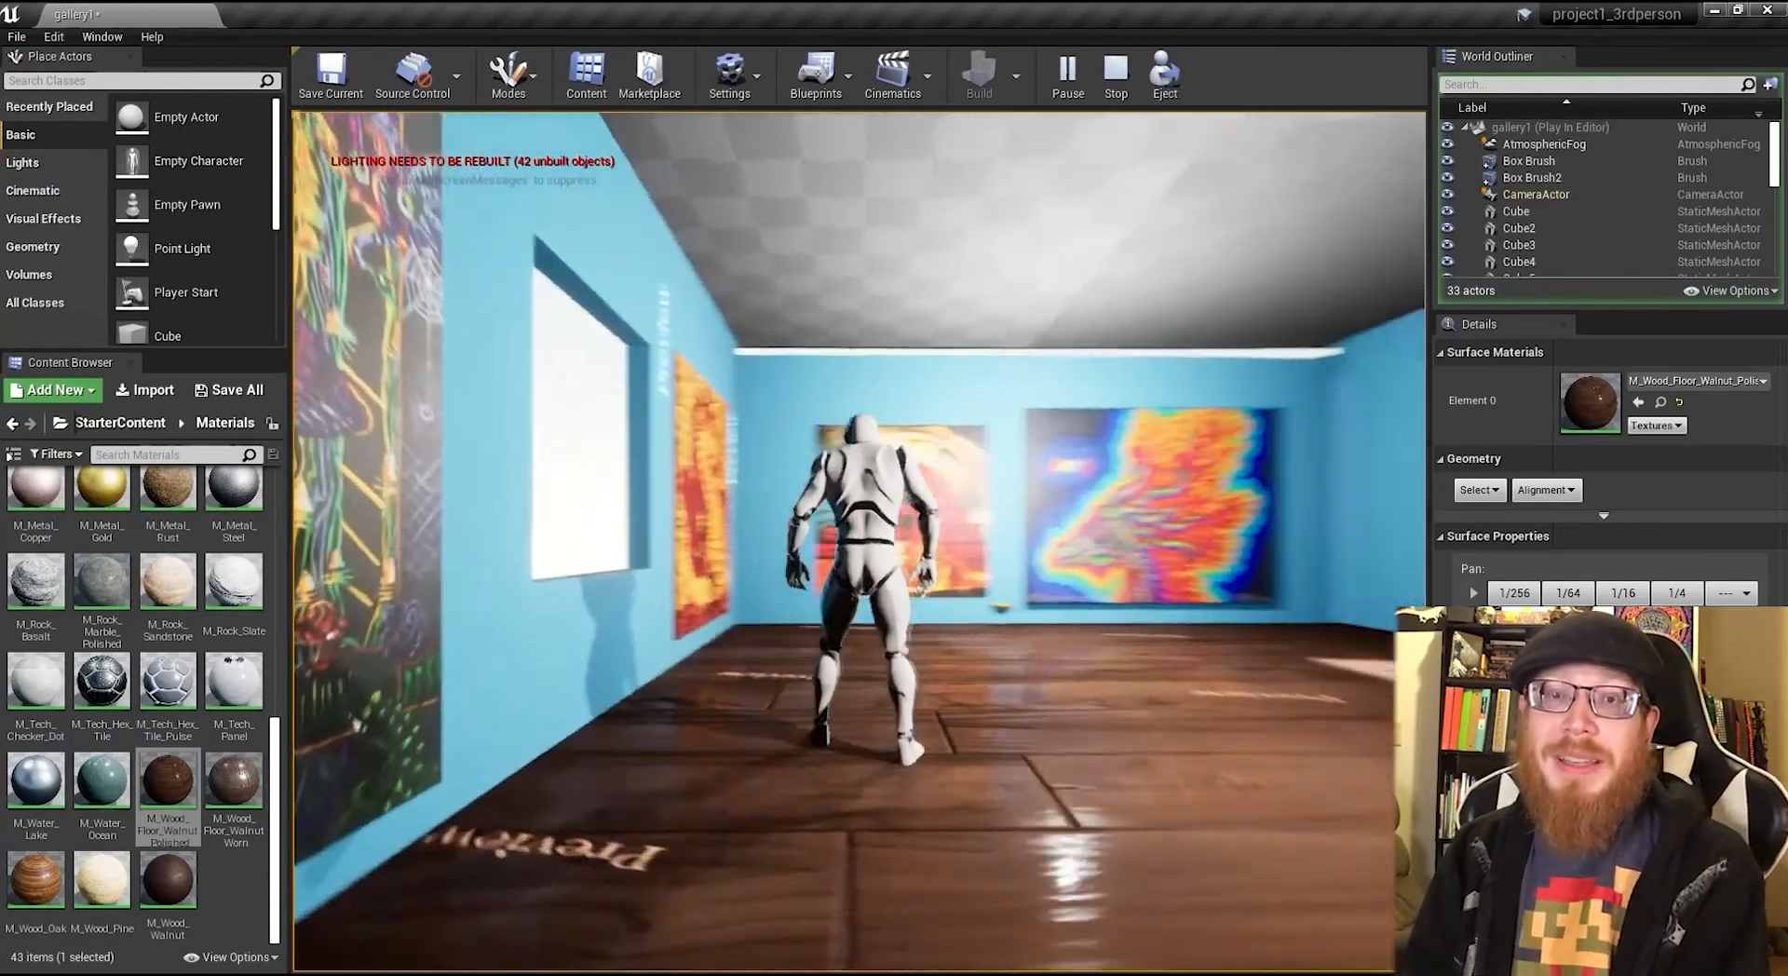
pyautogui.press('w')
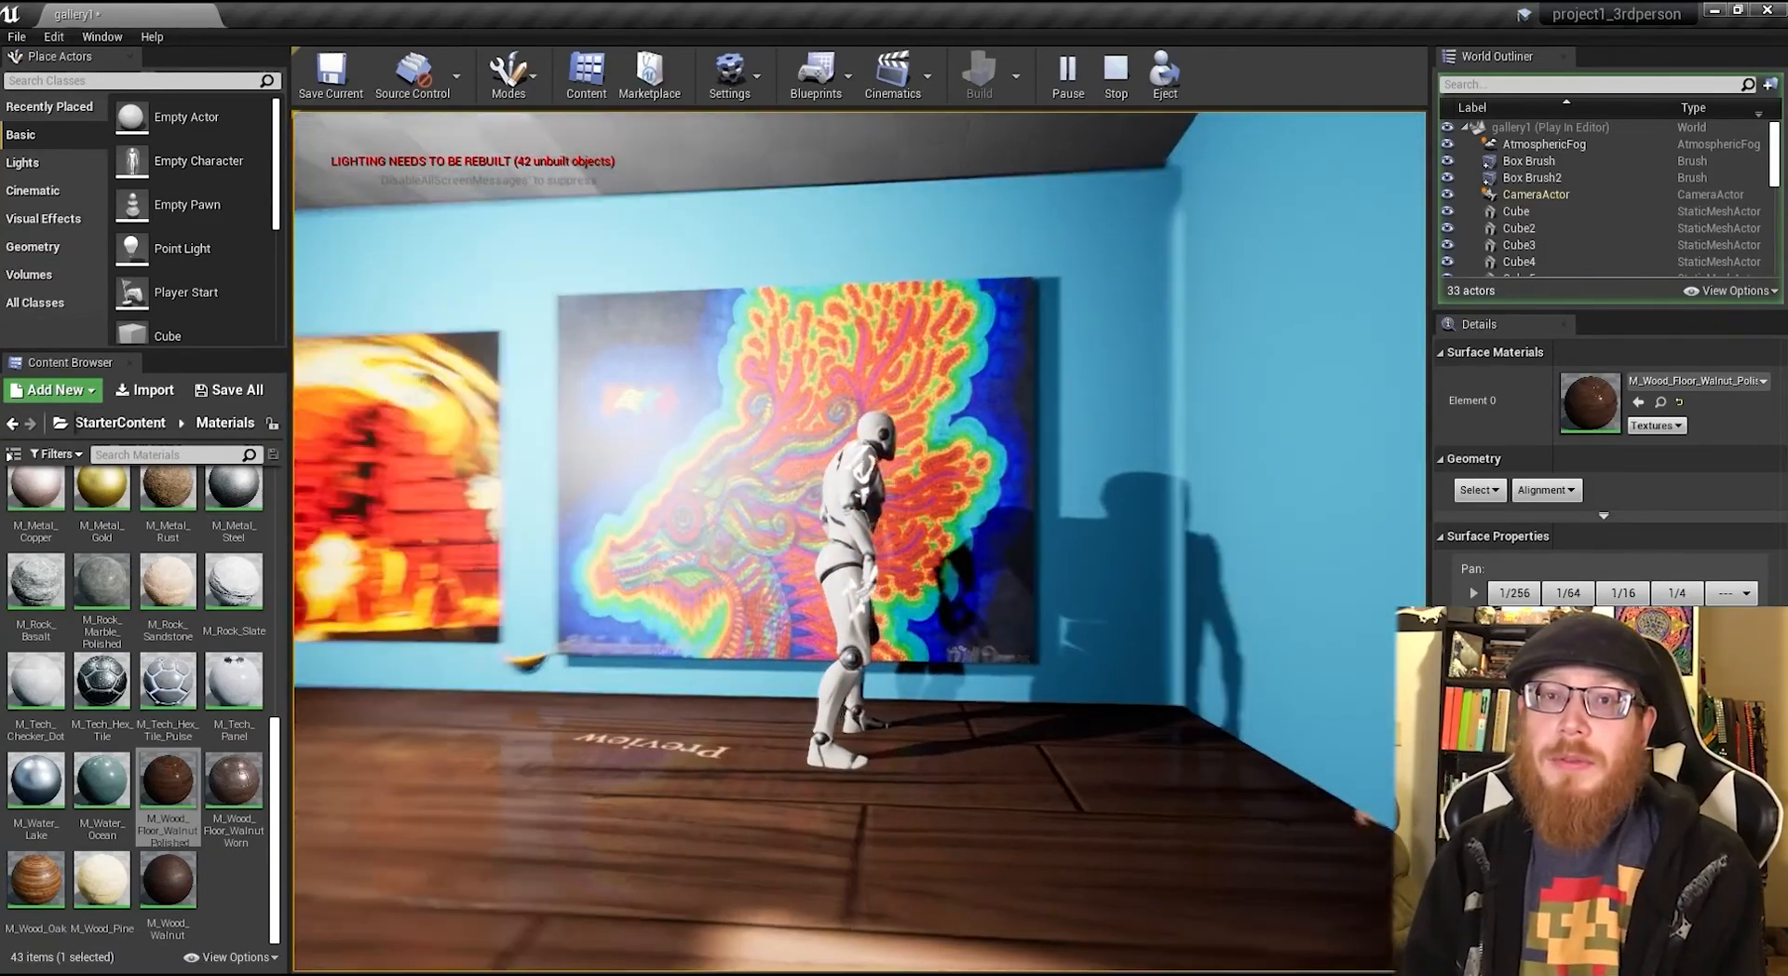
pyautogui.press('s')
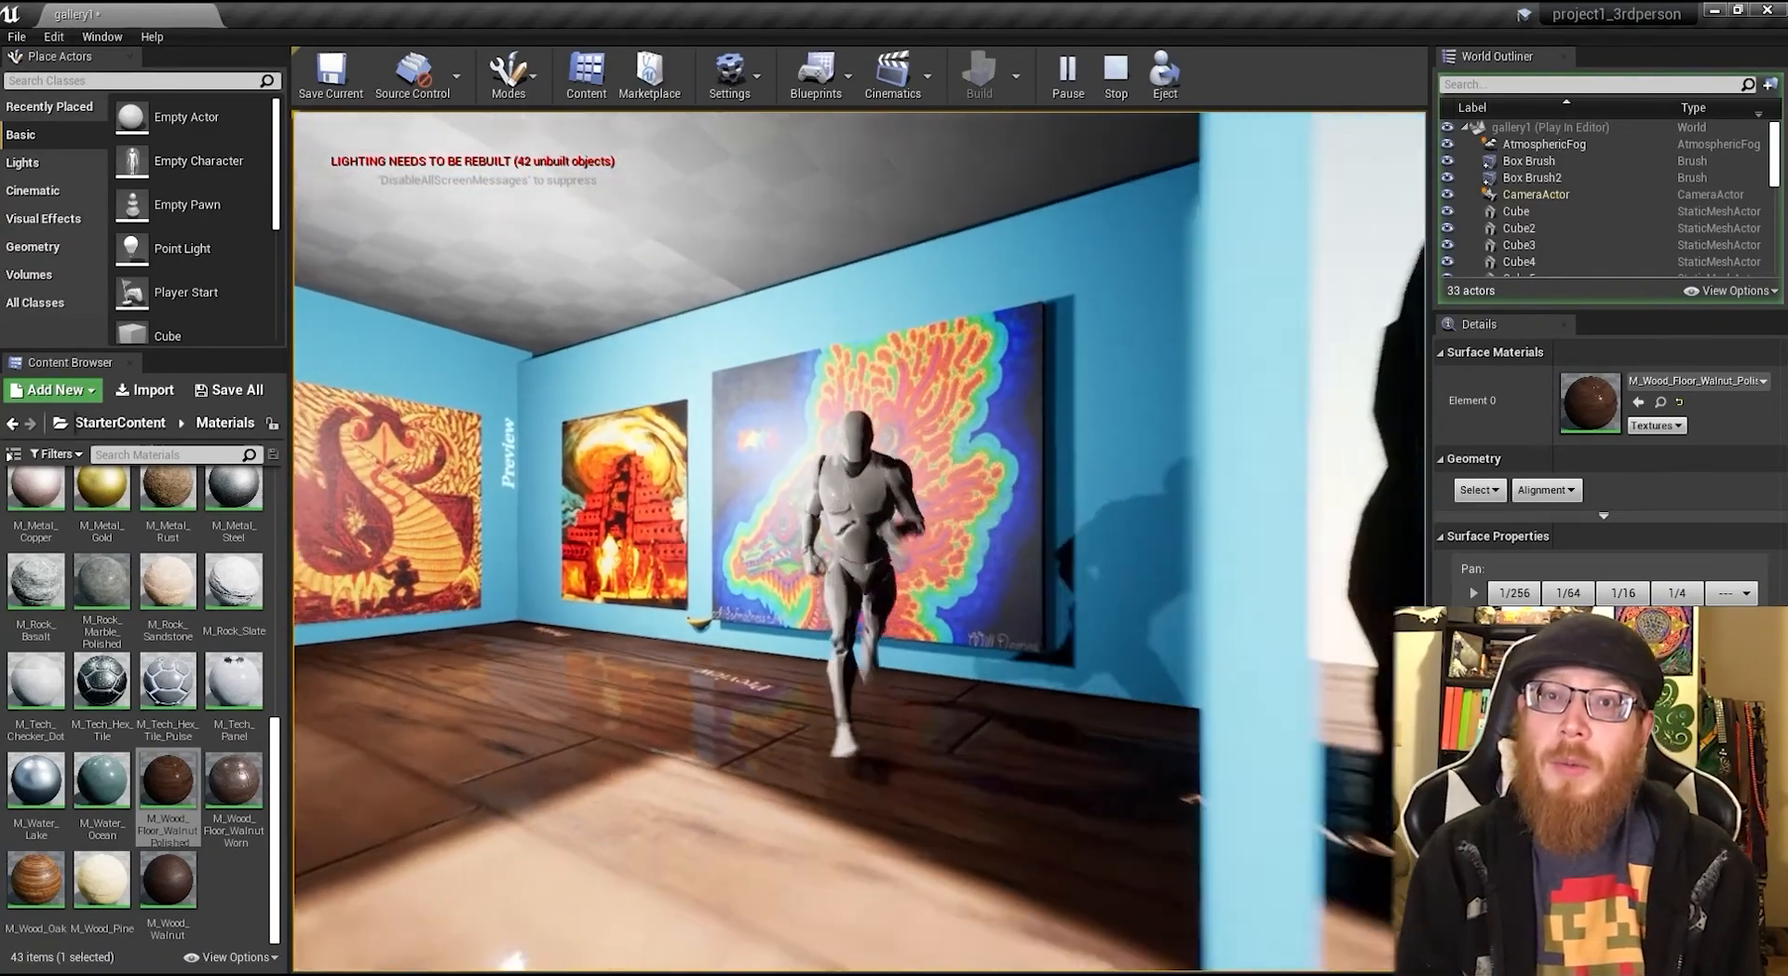
pyautogui.press('s')
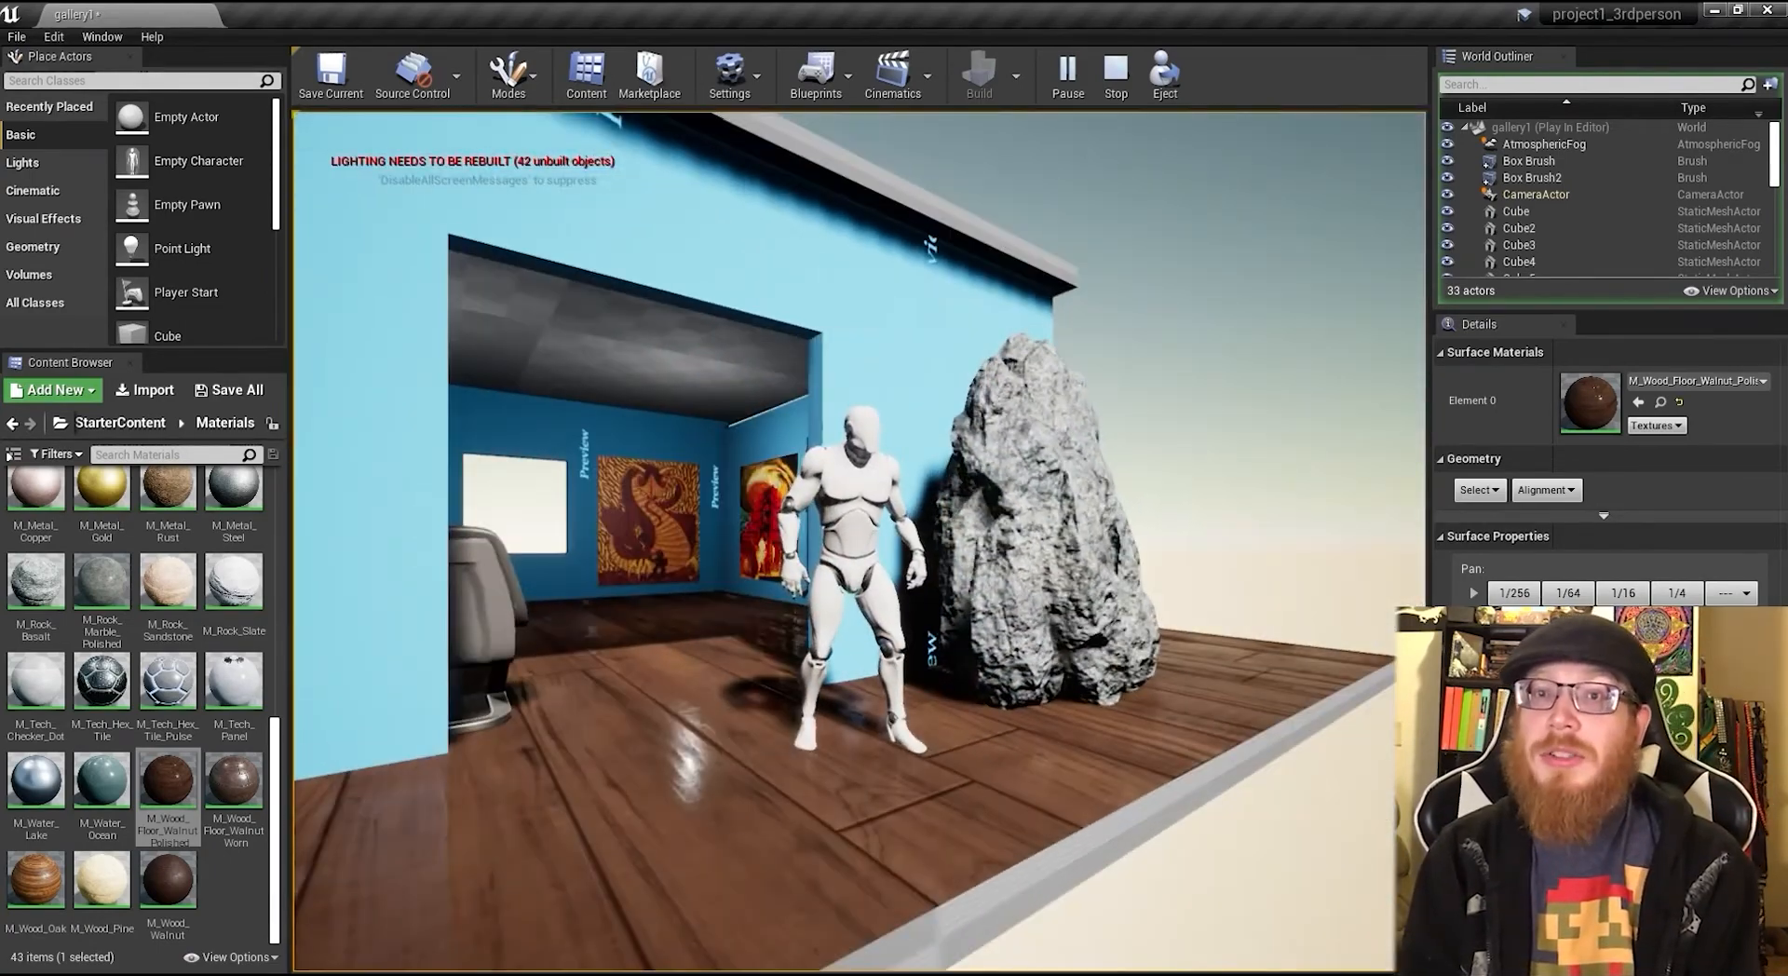
pyautogui.press('s')
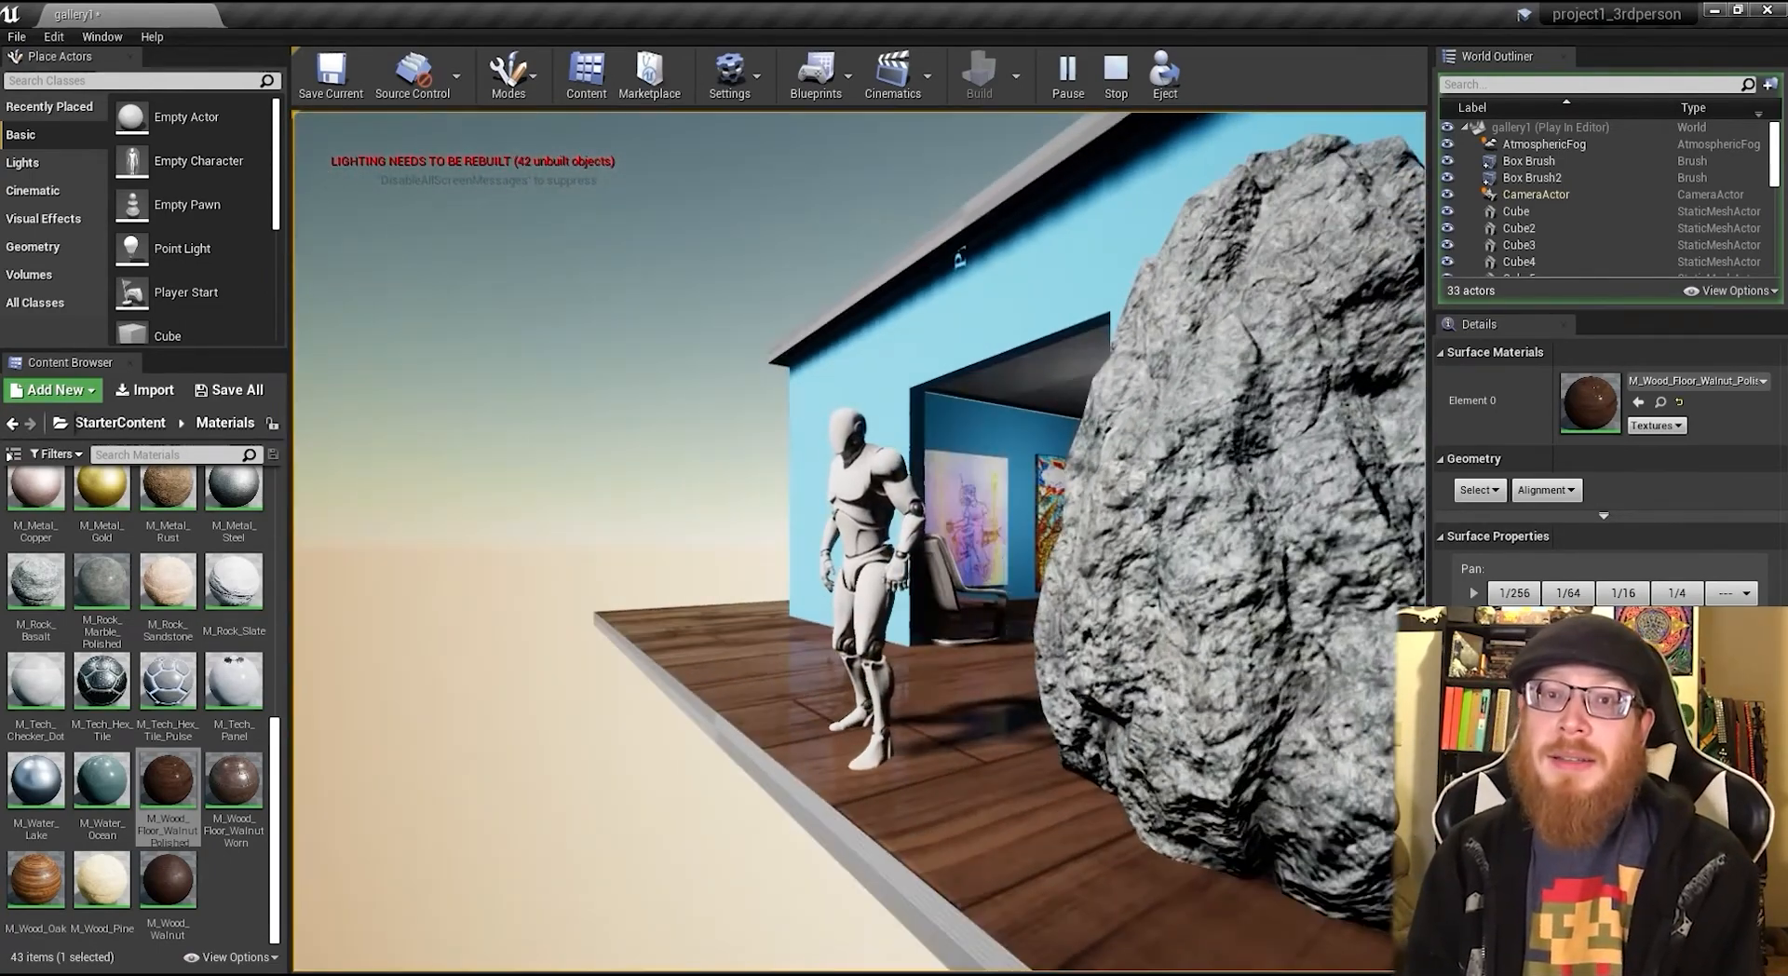
pyautogui.press('w')
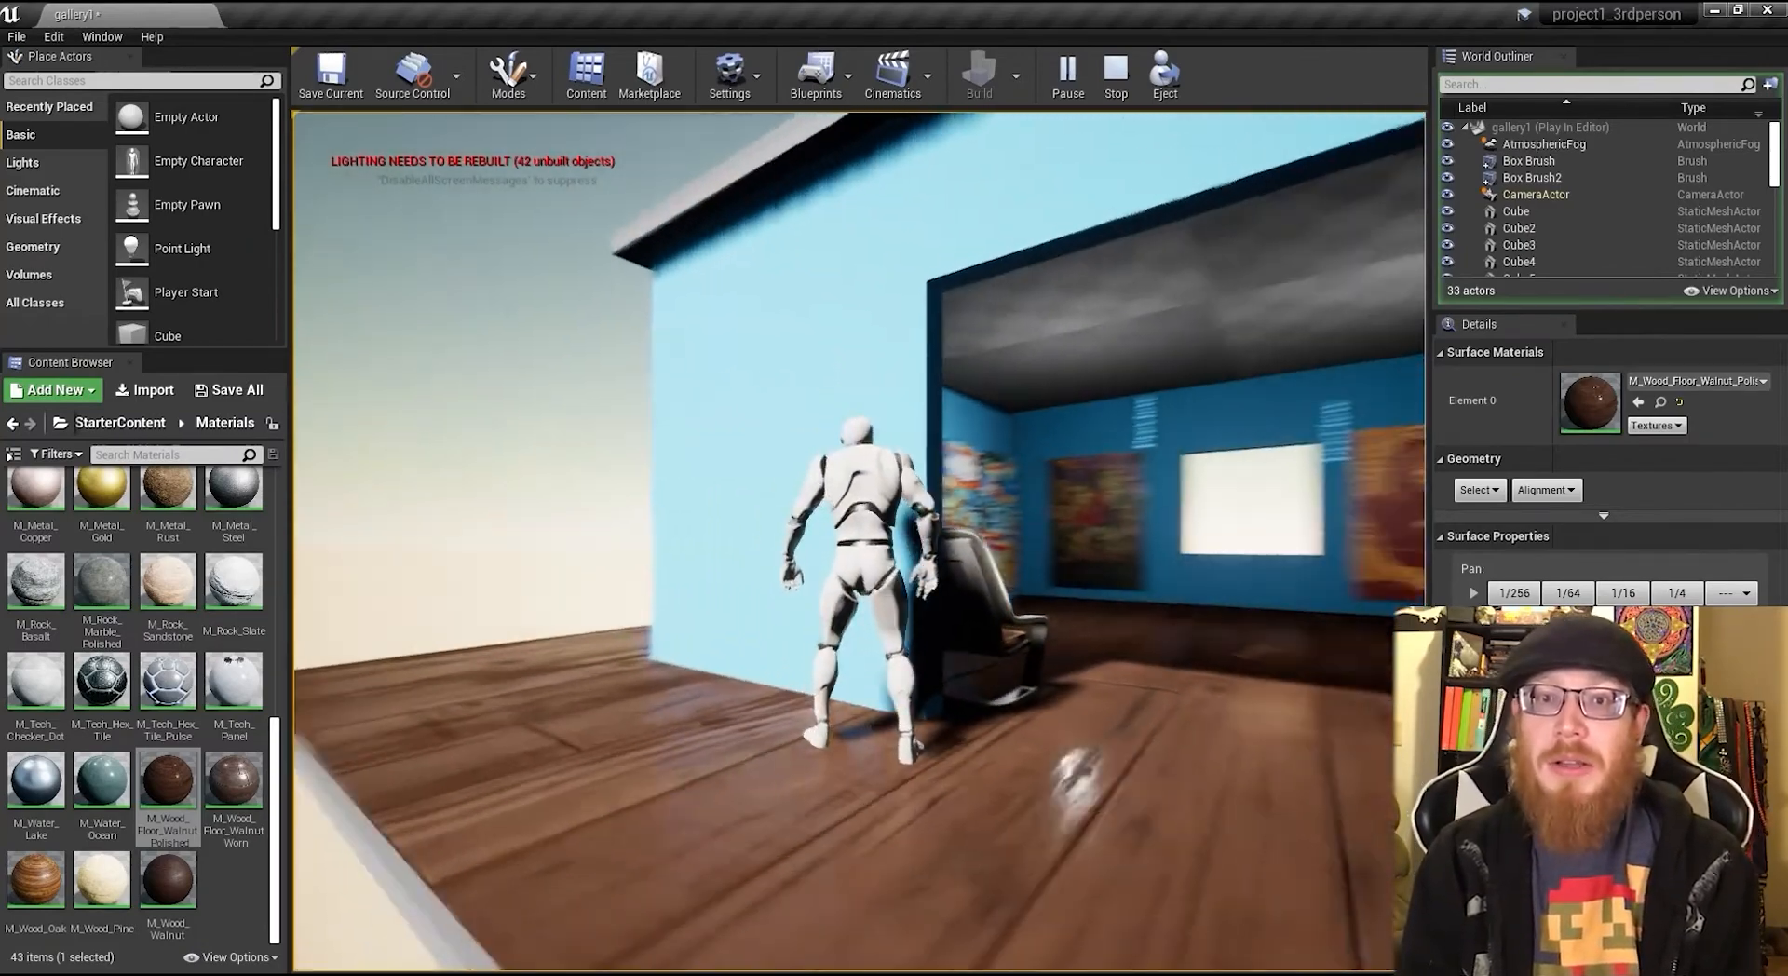
pyautogui.press('s')
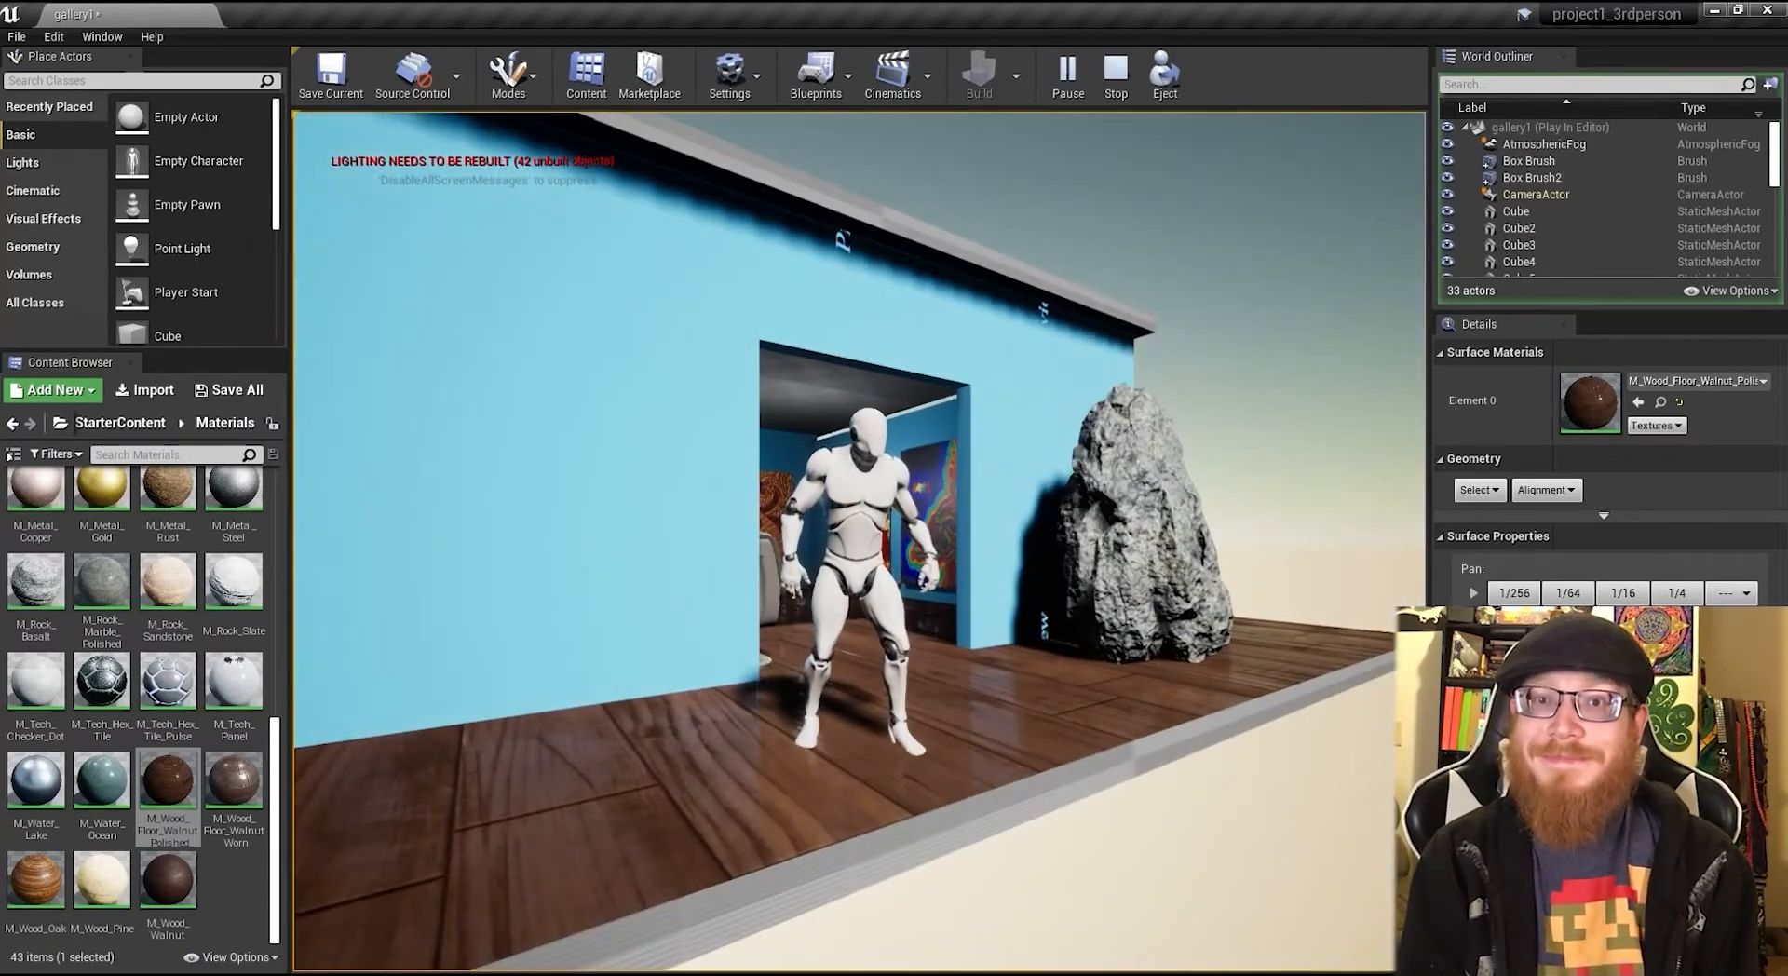
pyautogui.press('space')
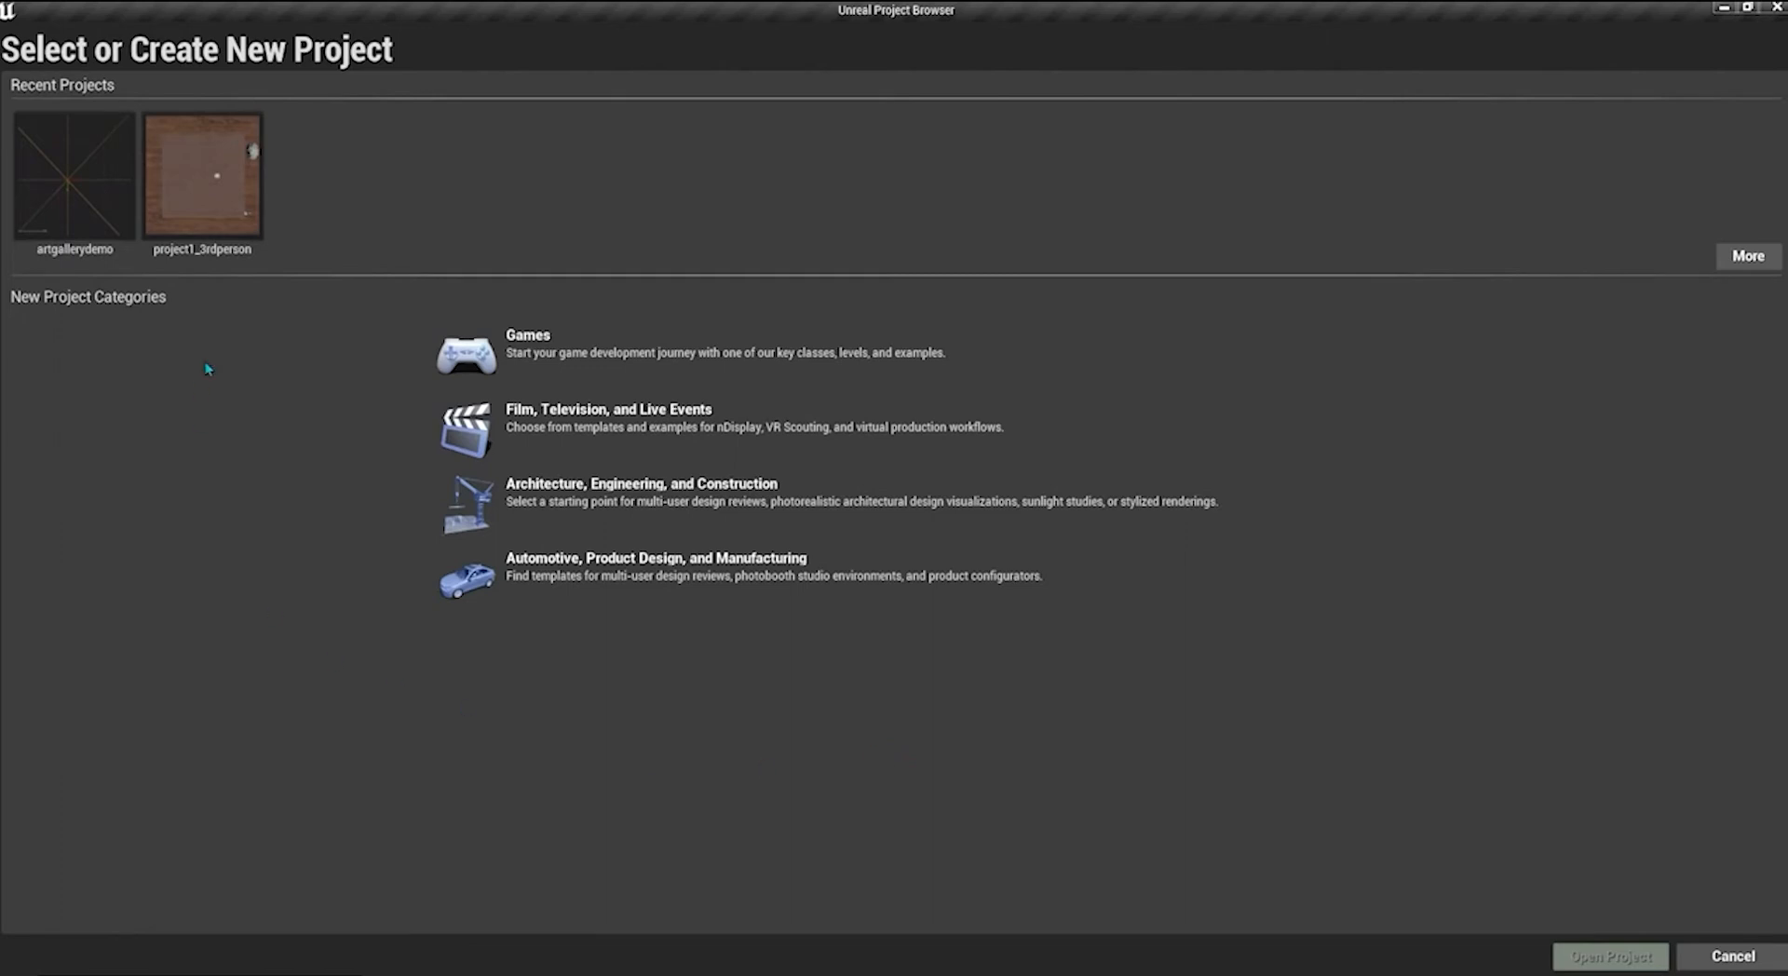
# Start a new project in the Games category using the Blank template
pyautogui.click(596, 359)
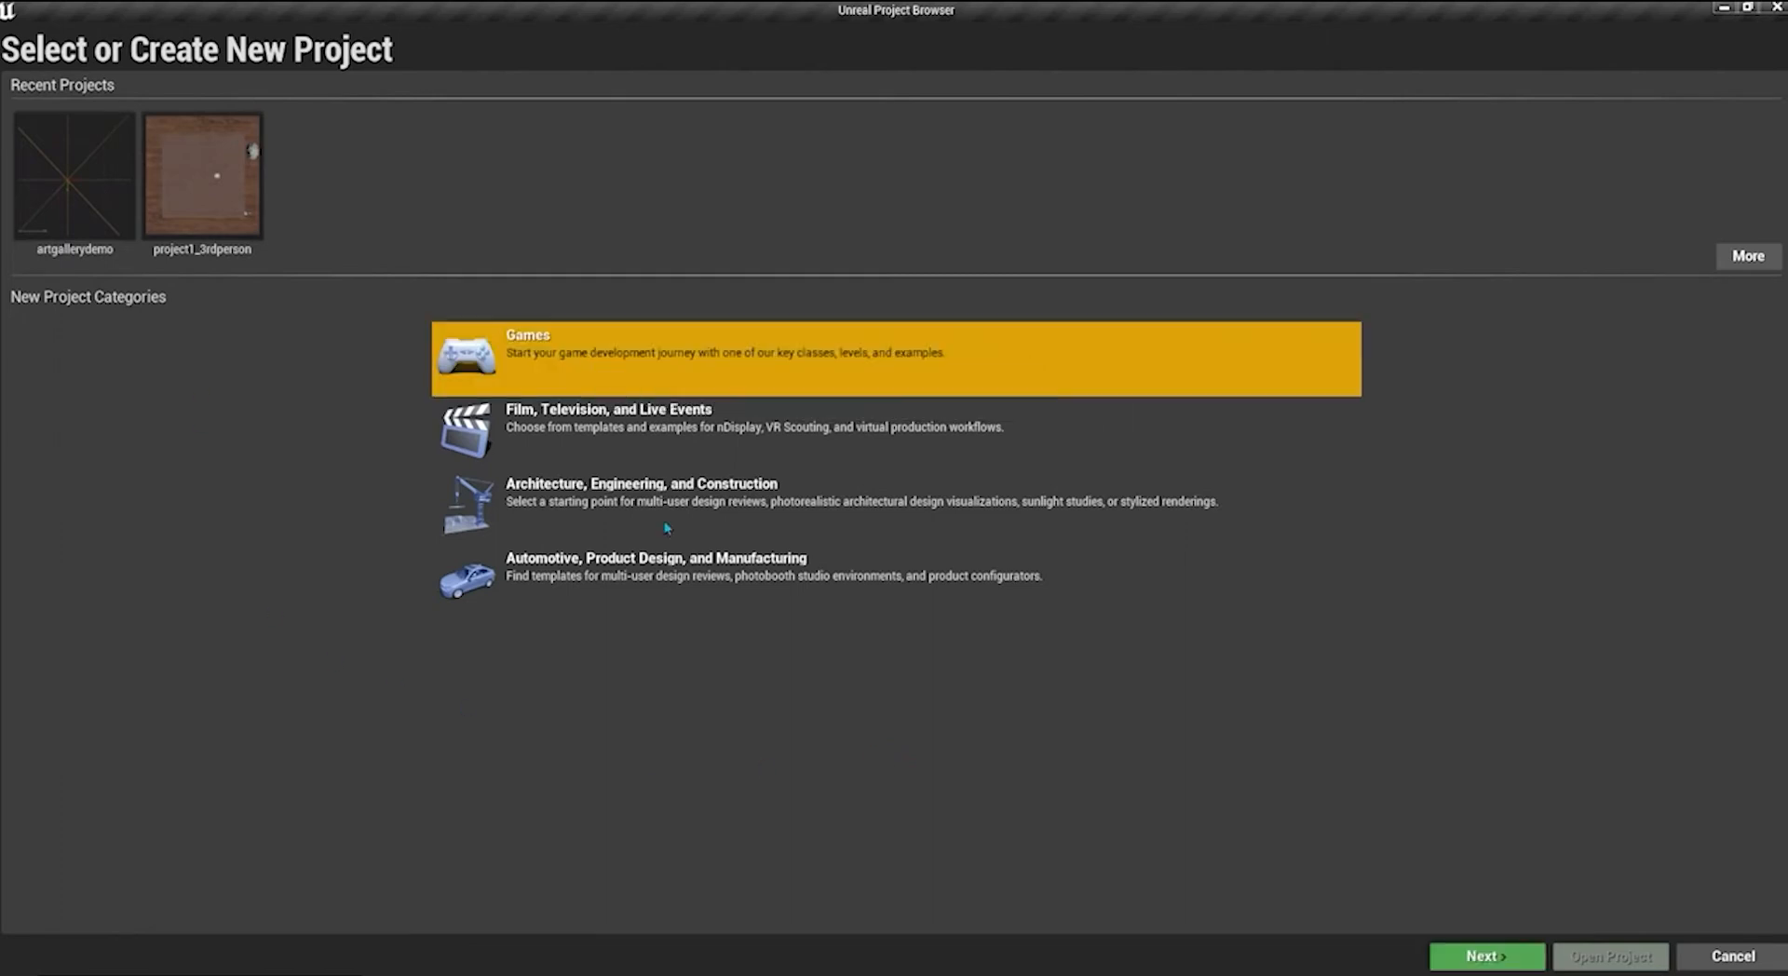
pyautogui.click(1453, 955)
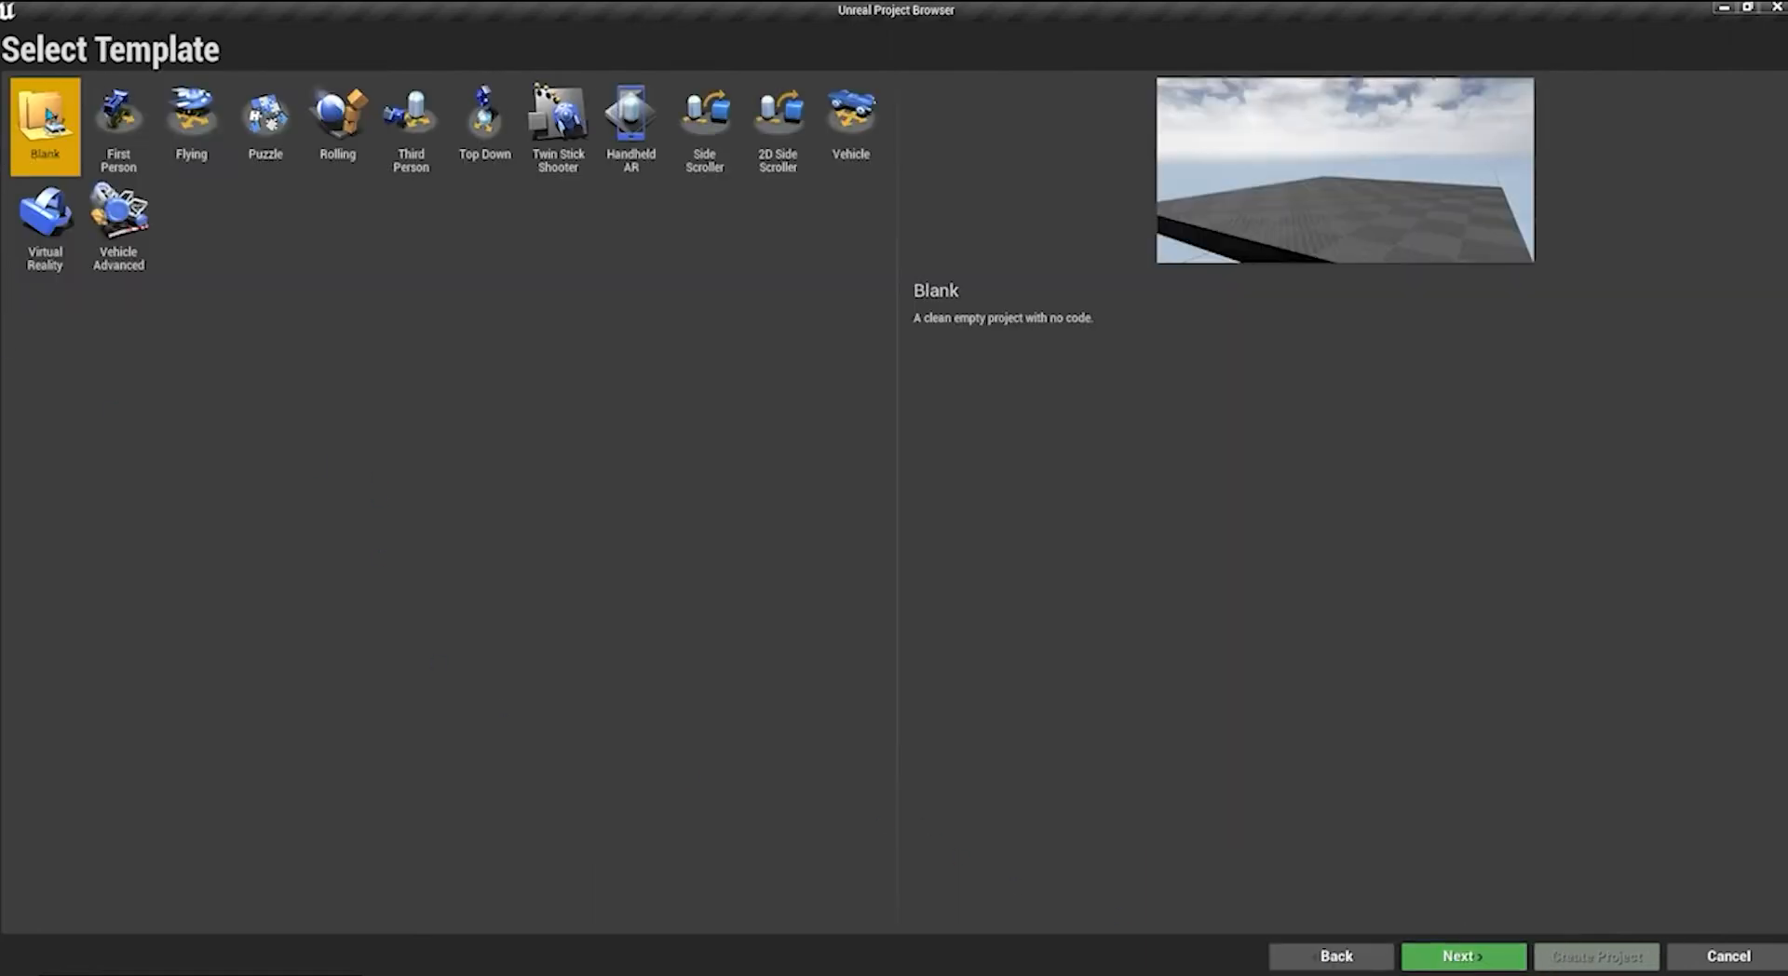
pyautogui.click(1459, 956)
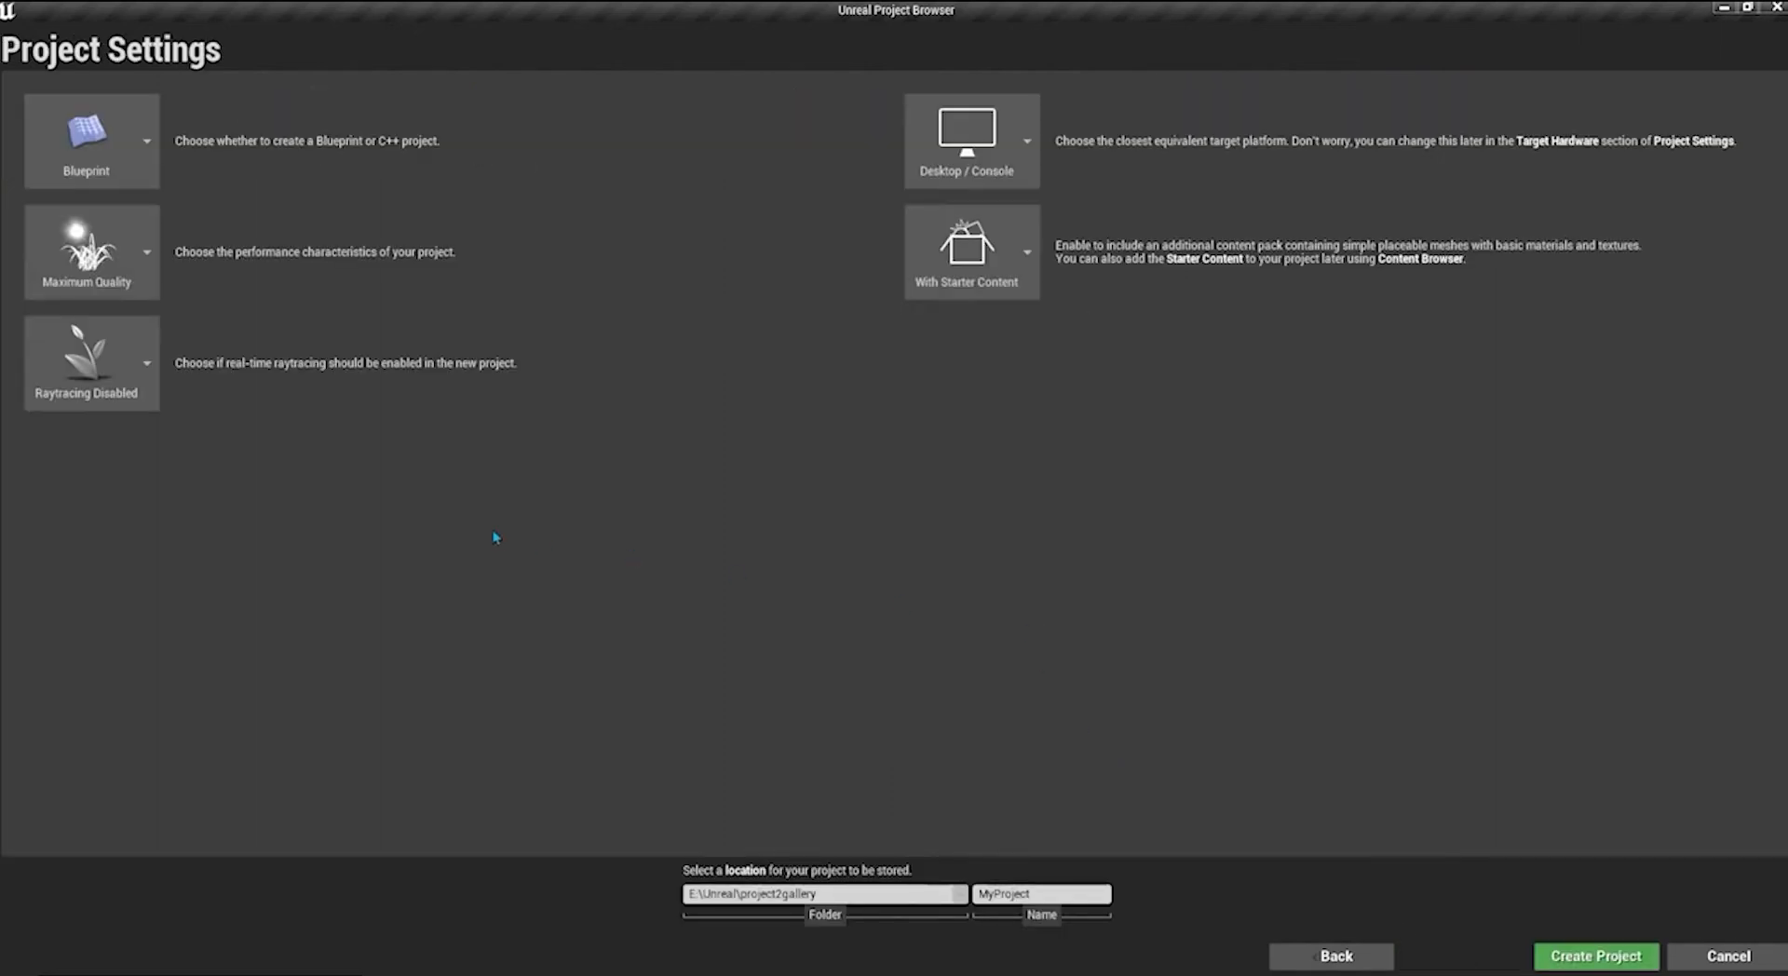
# Configure the new project as Blueprint with raytracing disabled and starter content included
pyautogui.click(149, 139)
pyautogui.click(192, 218)
pyautogui.click(150, 372)
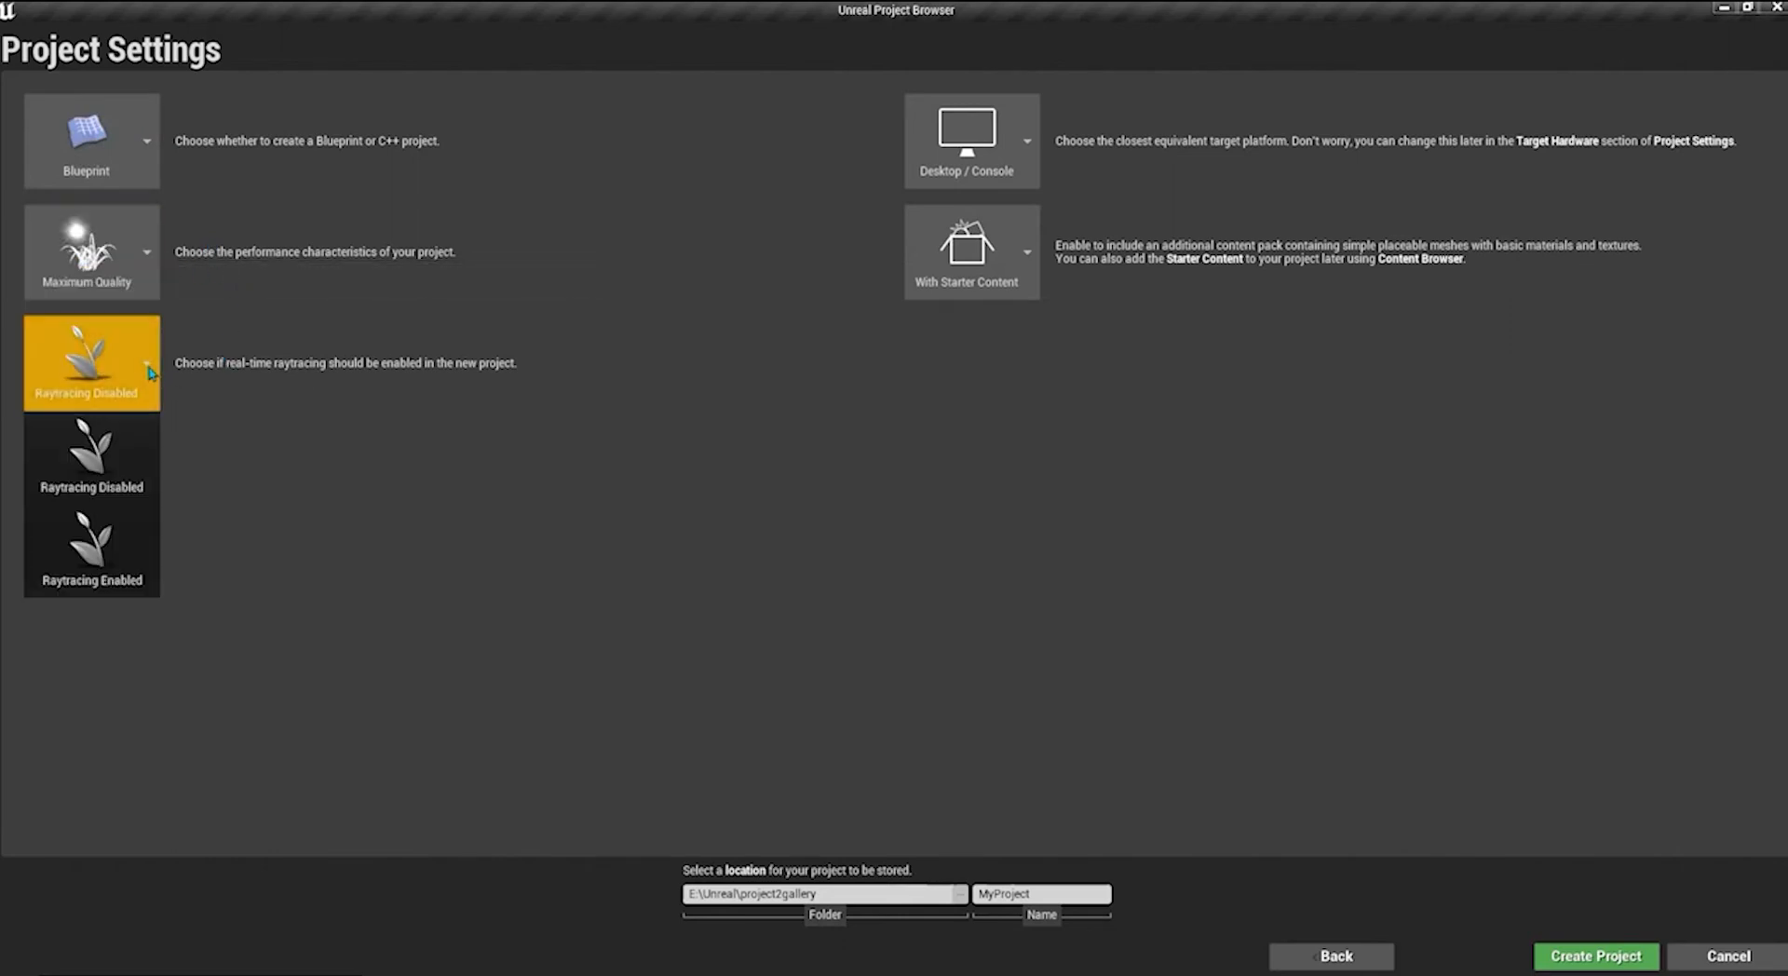
pyautogui.click(150, 371)
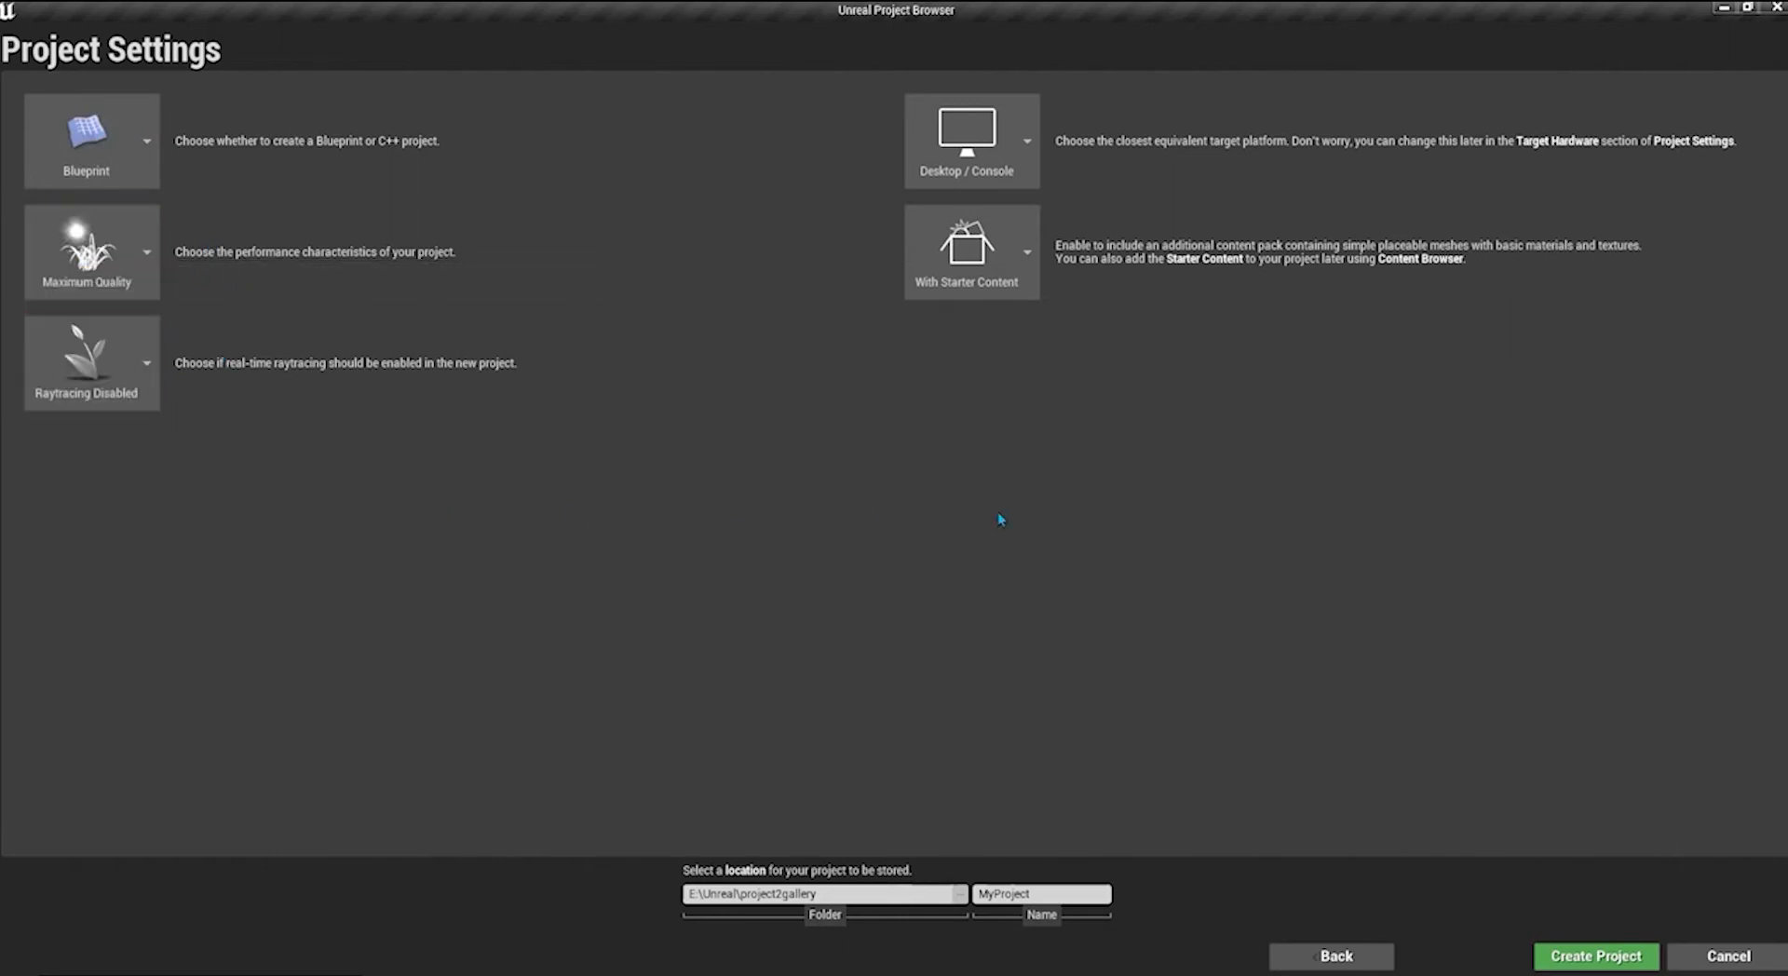
pyautogui.click(1030, 244)
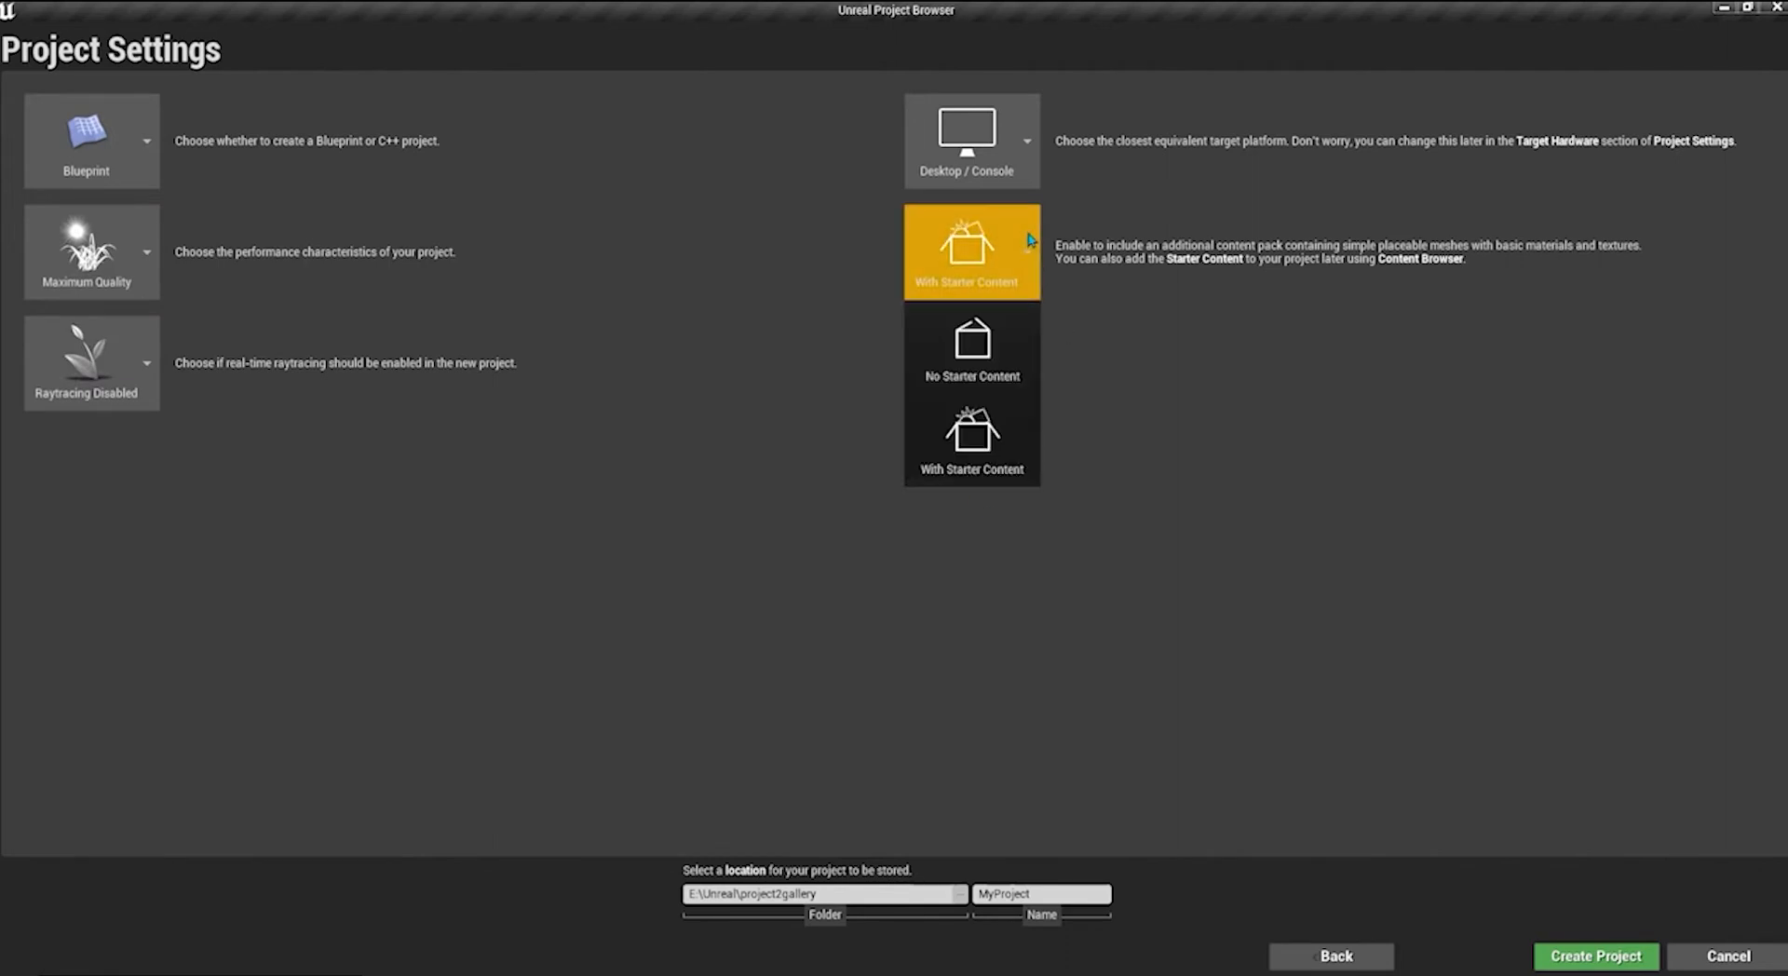
pyautogui.click(977, 471)
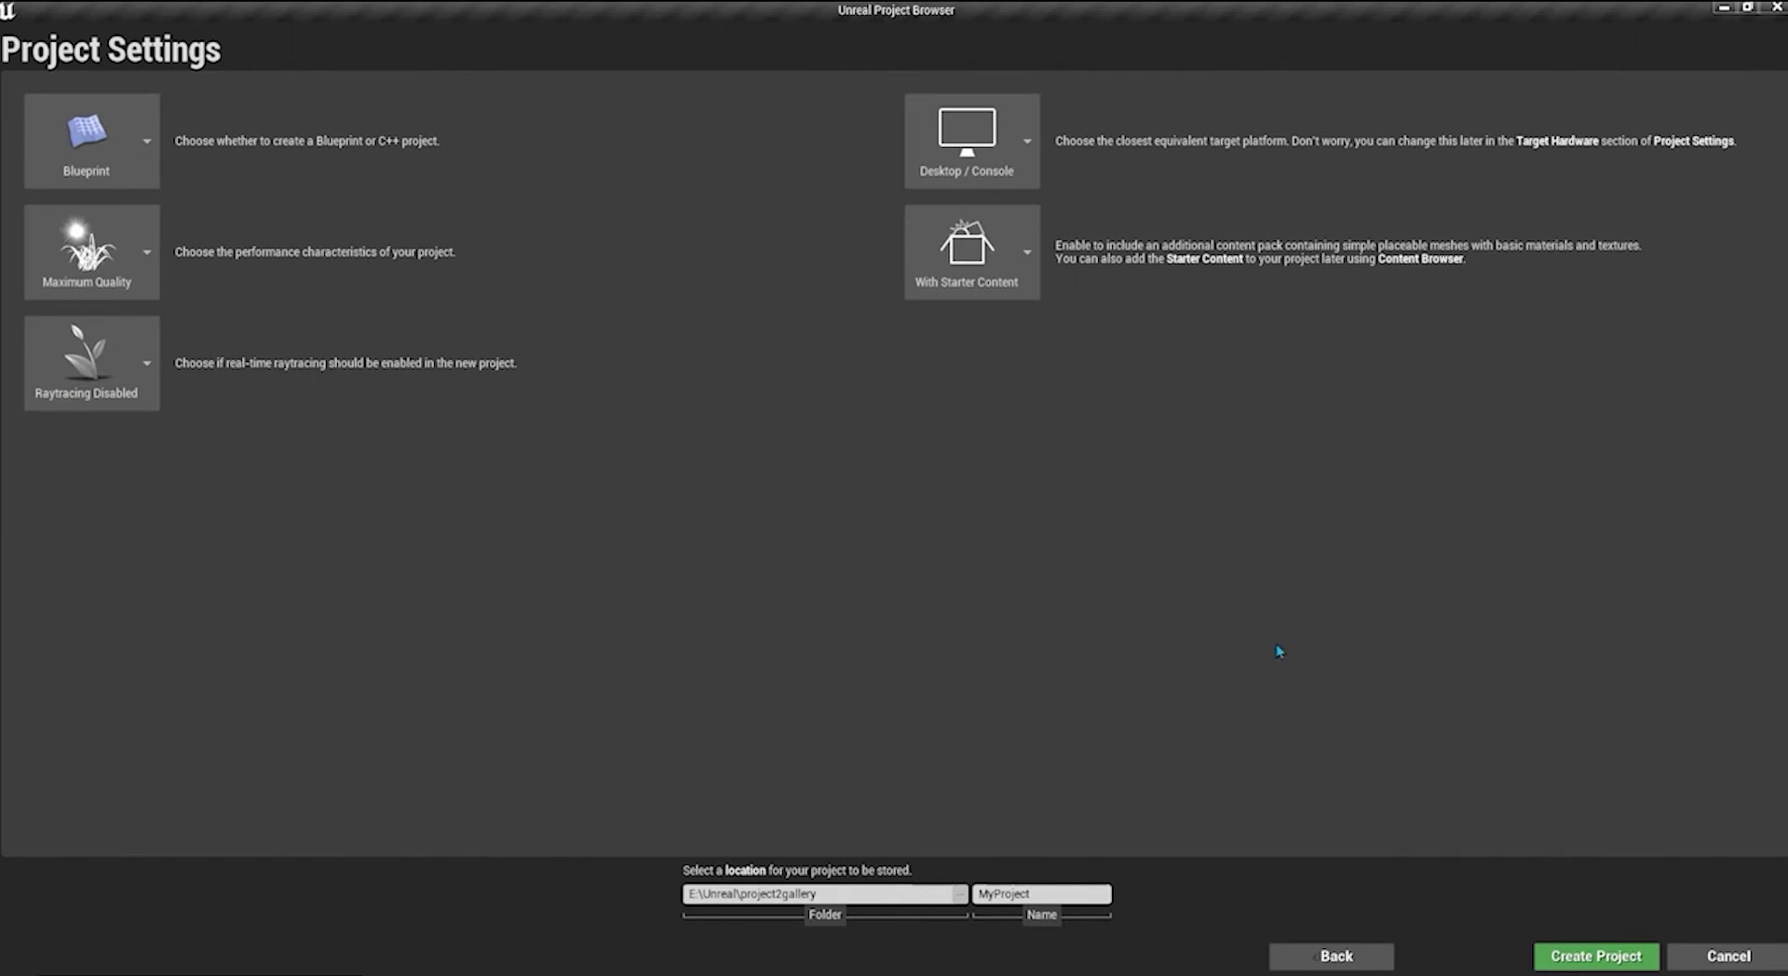
# Name the project unrealgallerydemo and create it in the E:\Unreal\project2gallery folder
pyautogui.click(864, 892)
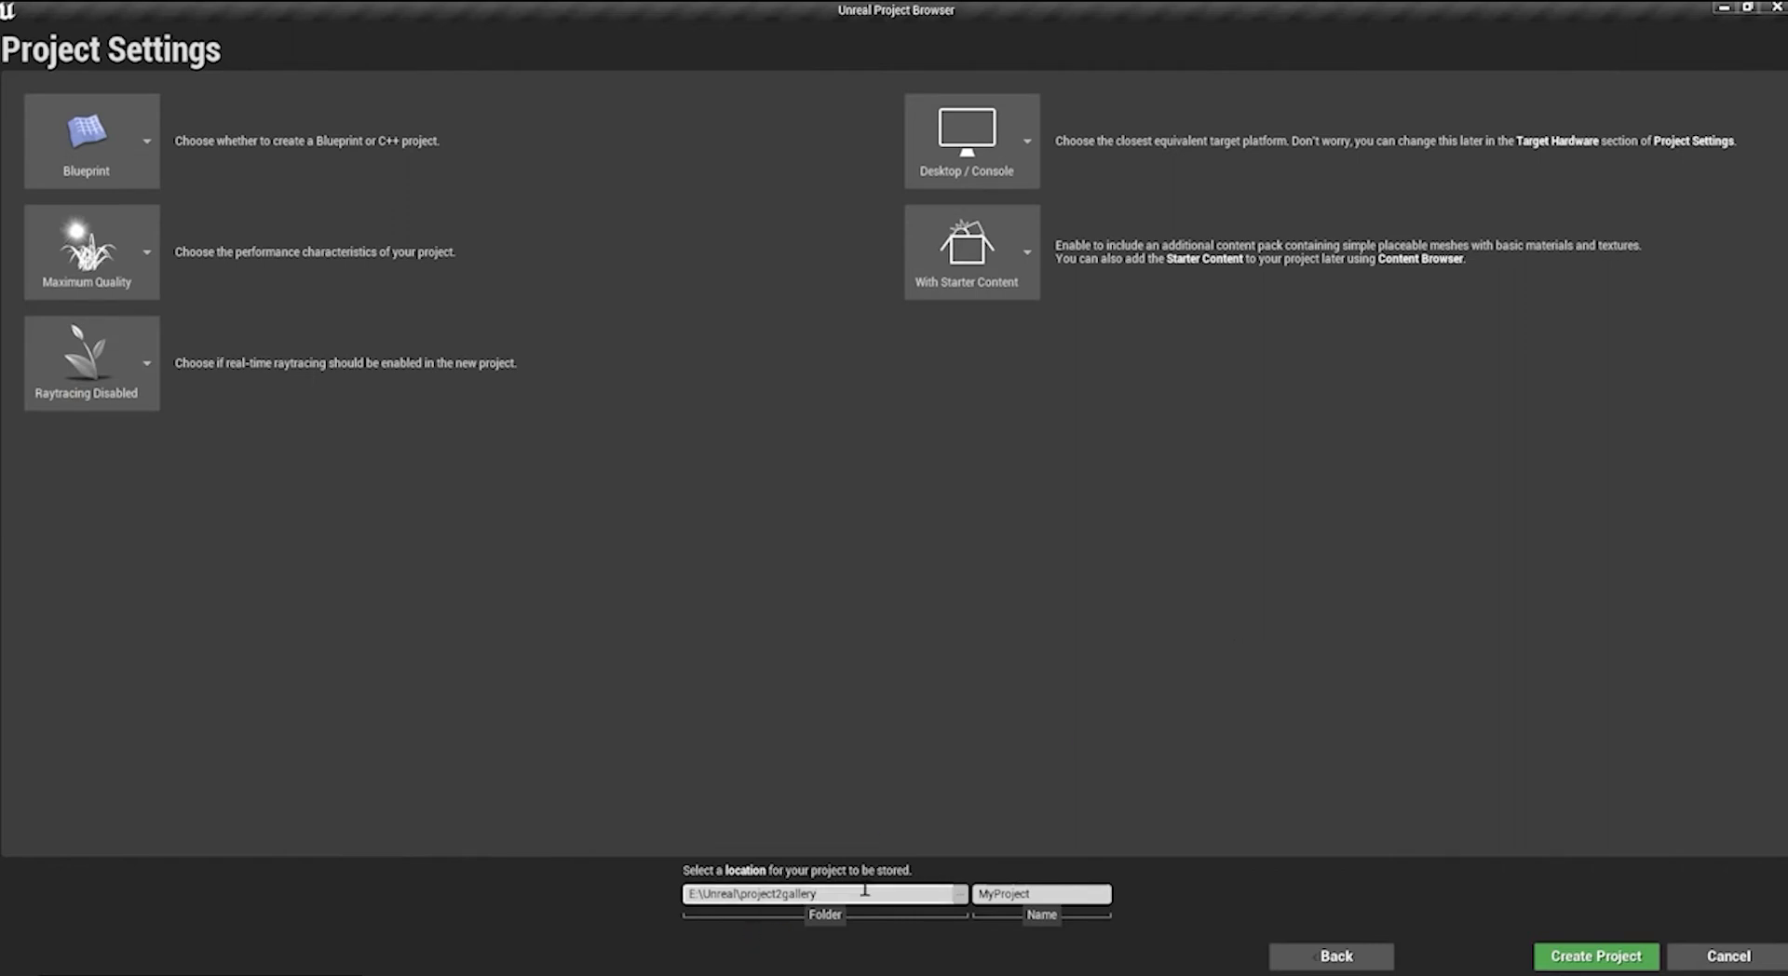
pyautogui.click(1058, 892)
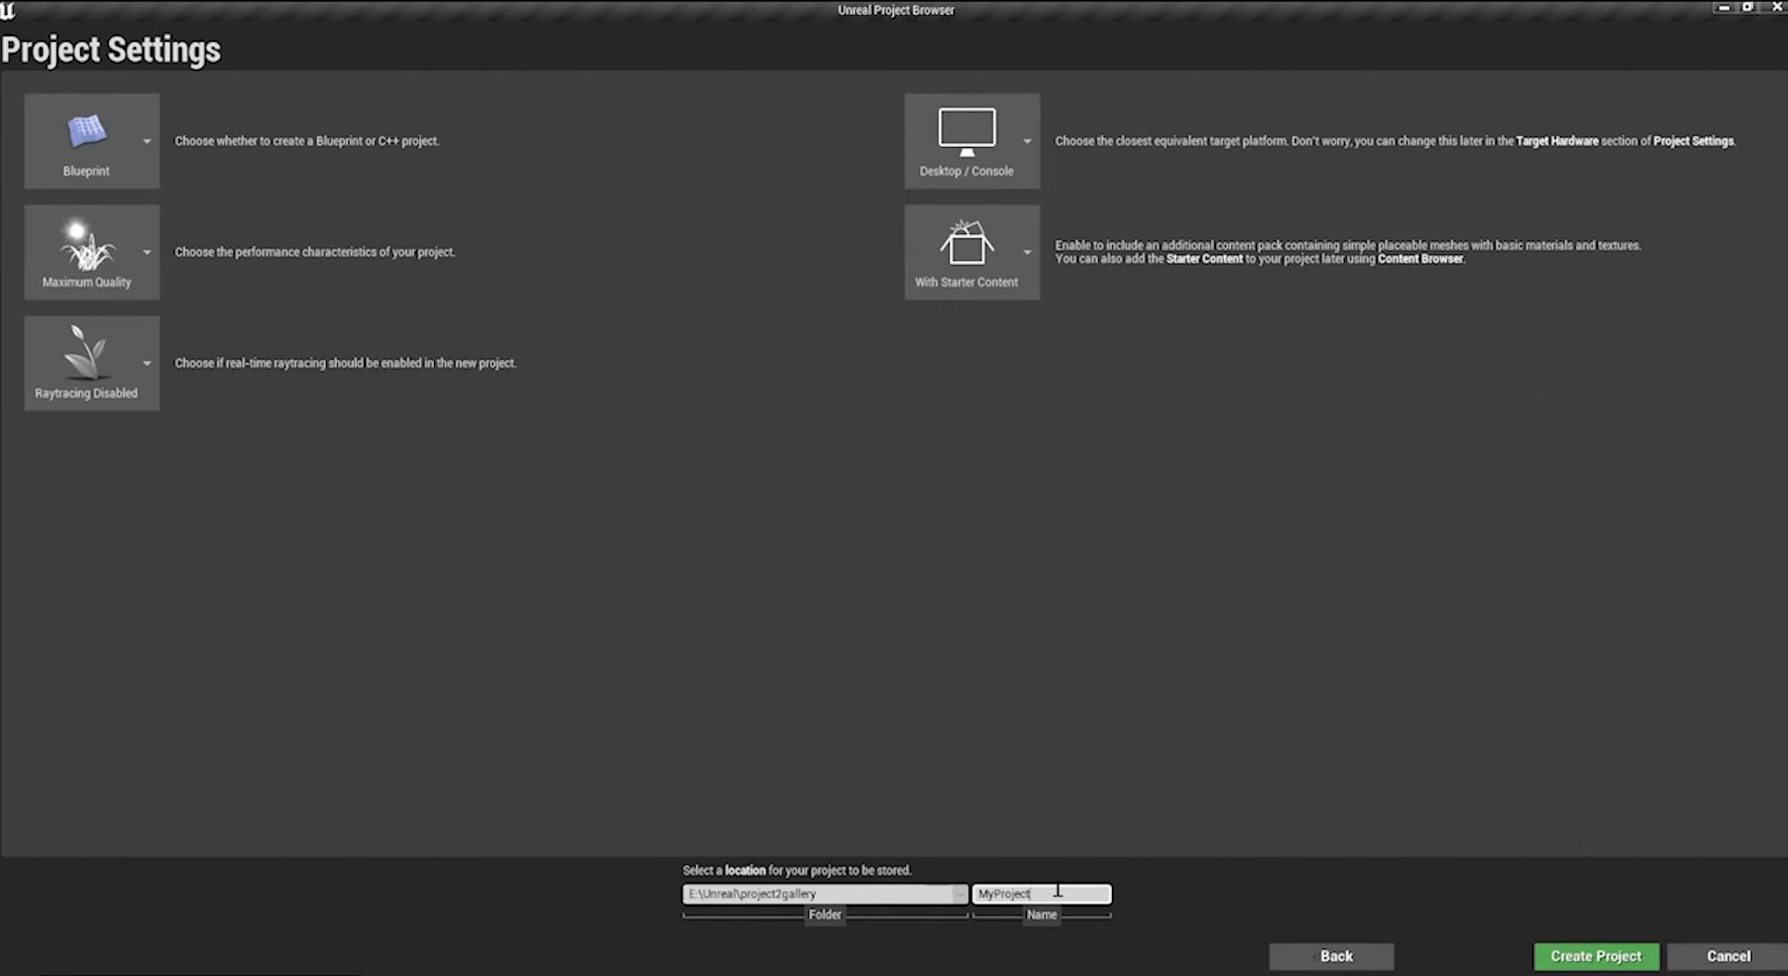
pyautogui.hotkey('ctrl', 'a')
pyautogui.press('BackSpace')
pyautogui.write('unrealgallerydemo')
pyautogui.click(1567, 957)
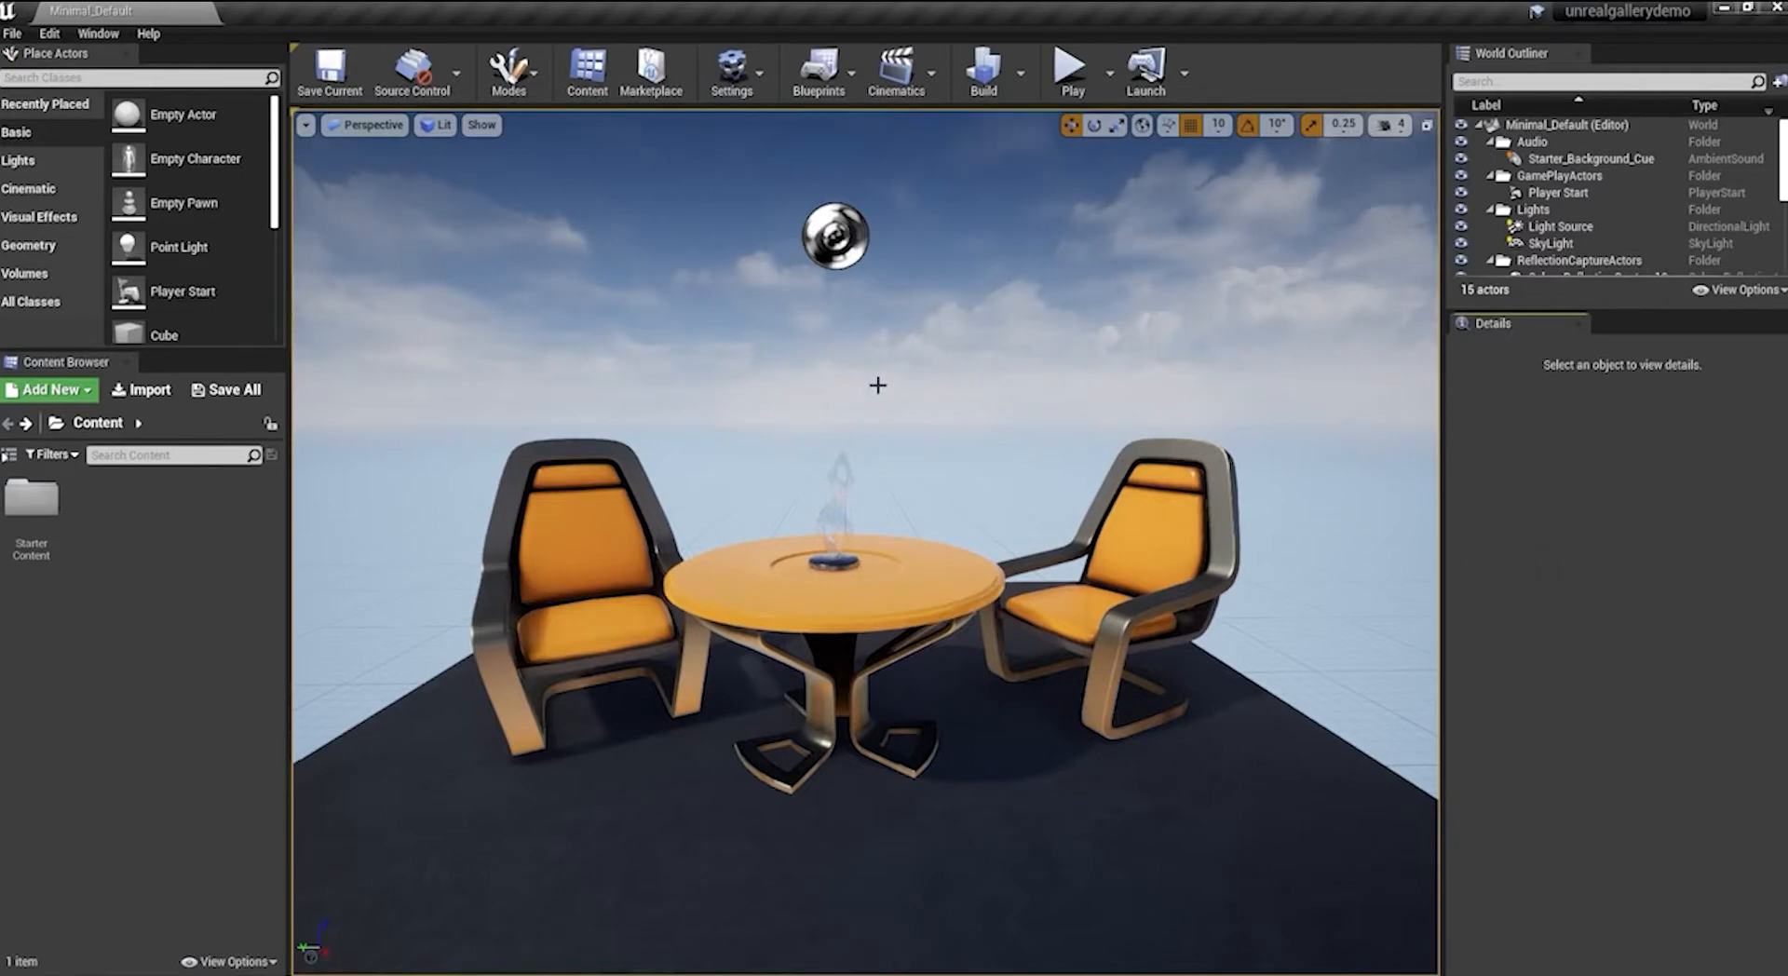
# Lower one of the chairs beside the table in the default level to a Z location of 12
pyautogui.moveTo(982, 344); pyautogui.dragTo(121, 330)
pyautogui.click(960, 350)
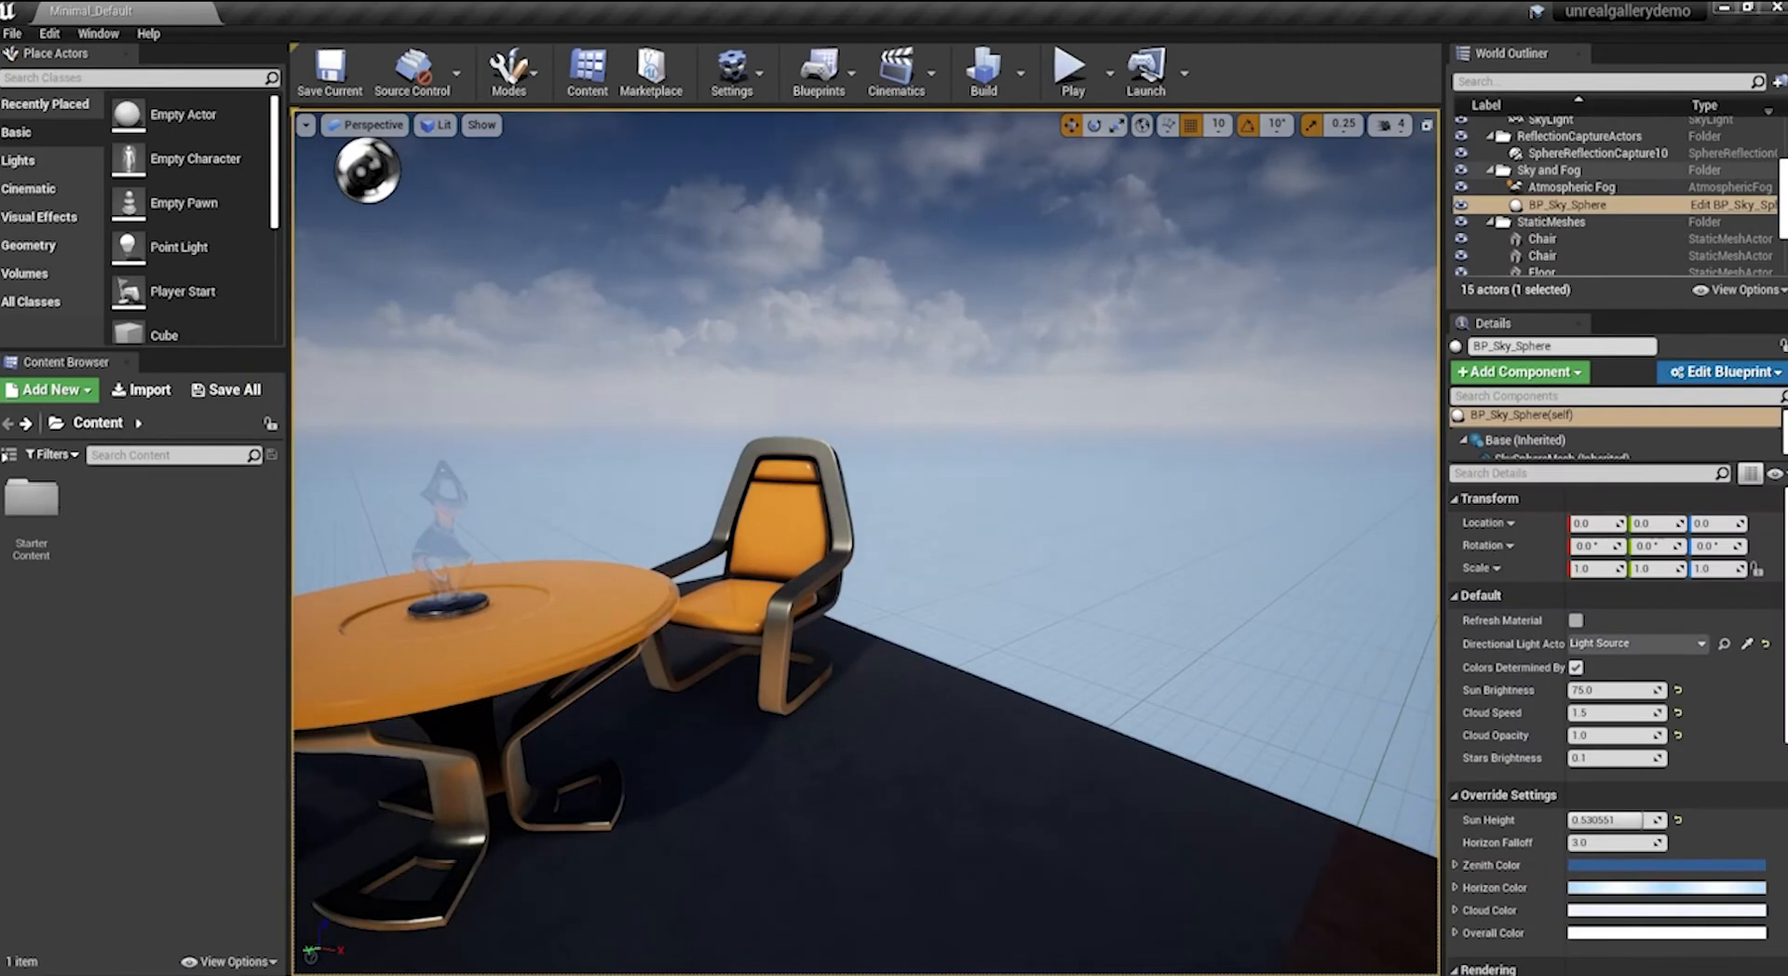
pyautogui.click(806, 507)
pyautogui.moveTo(753, 615); pyautogui.dragTo(755, 654)
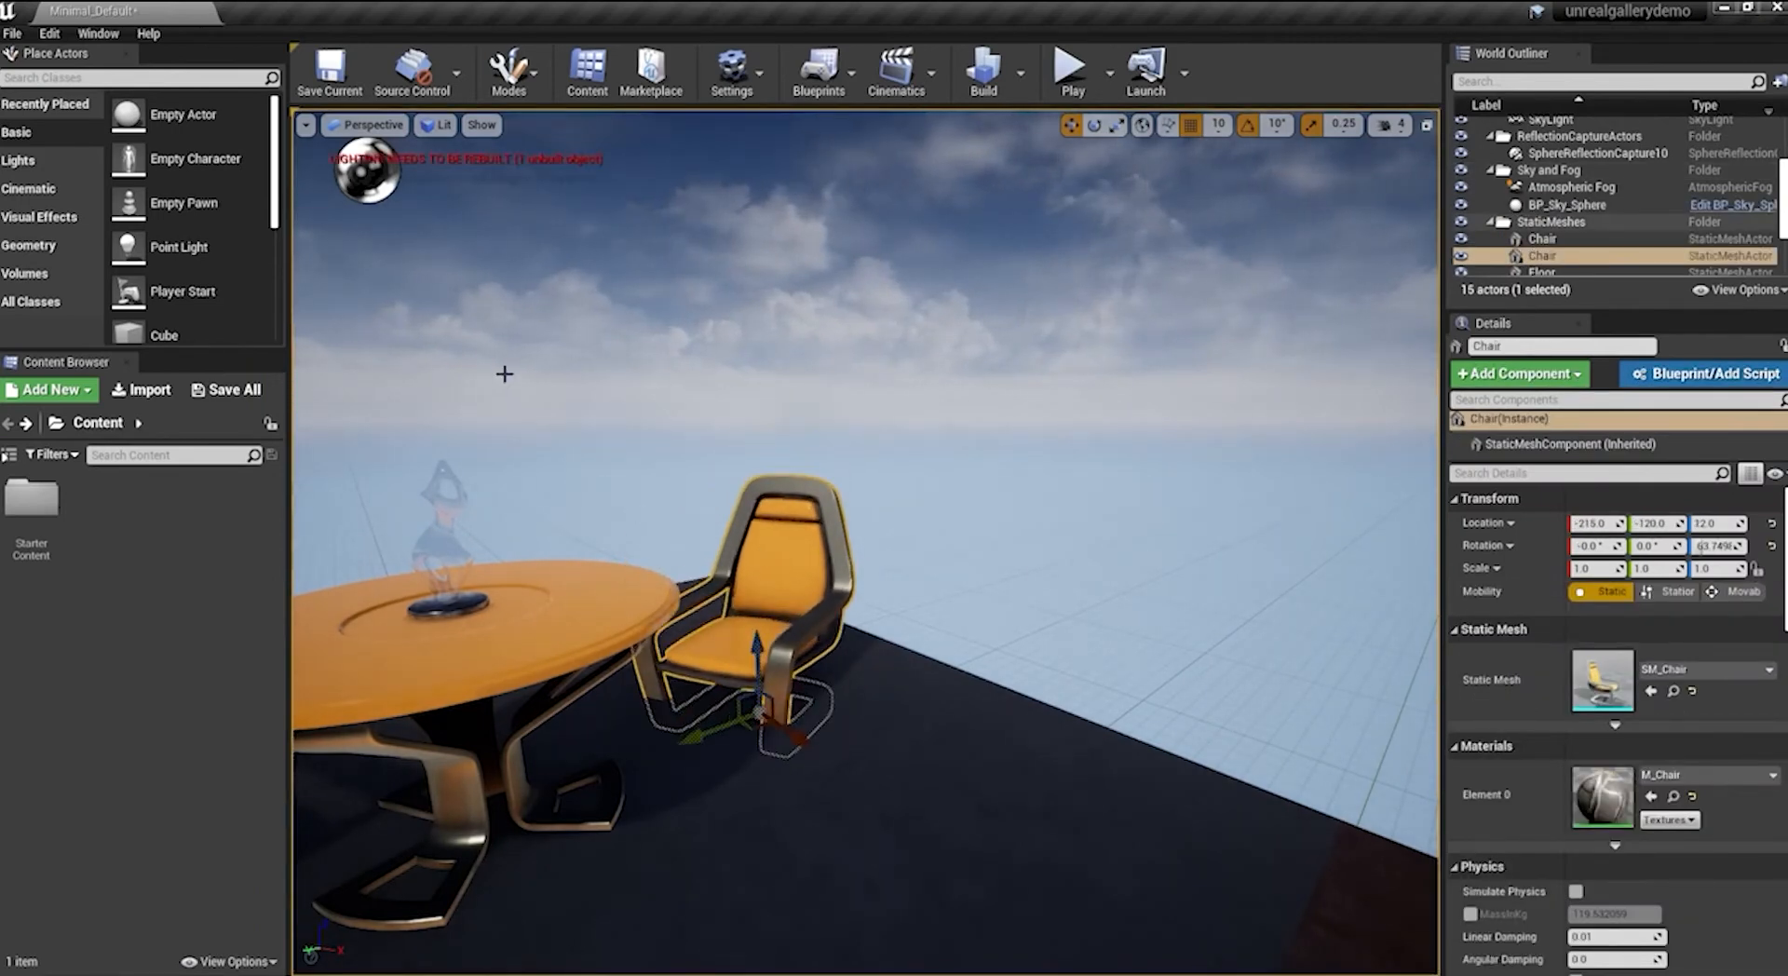
# Create a new level from the Empty Level template without saving the changes to the default level
pyautogui.click(11, 33)
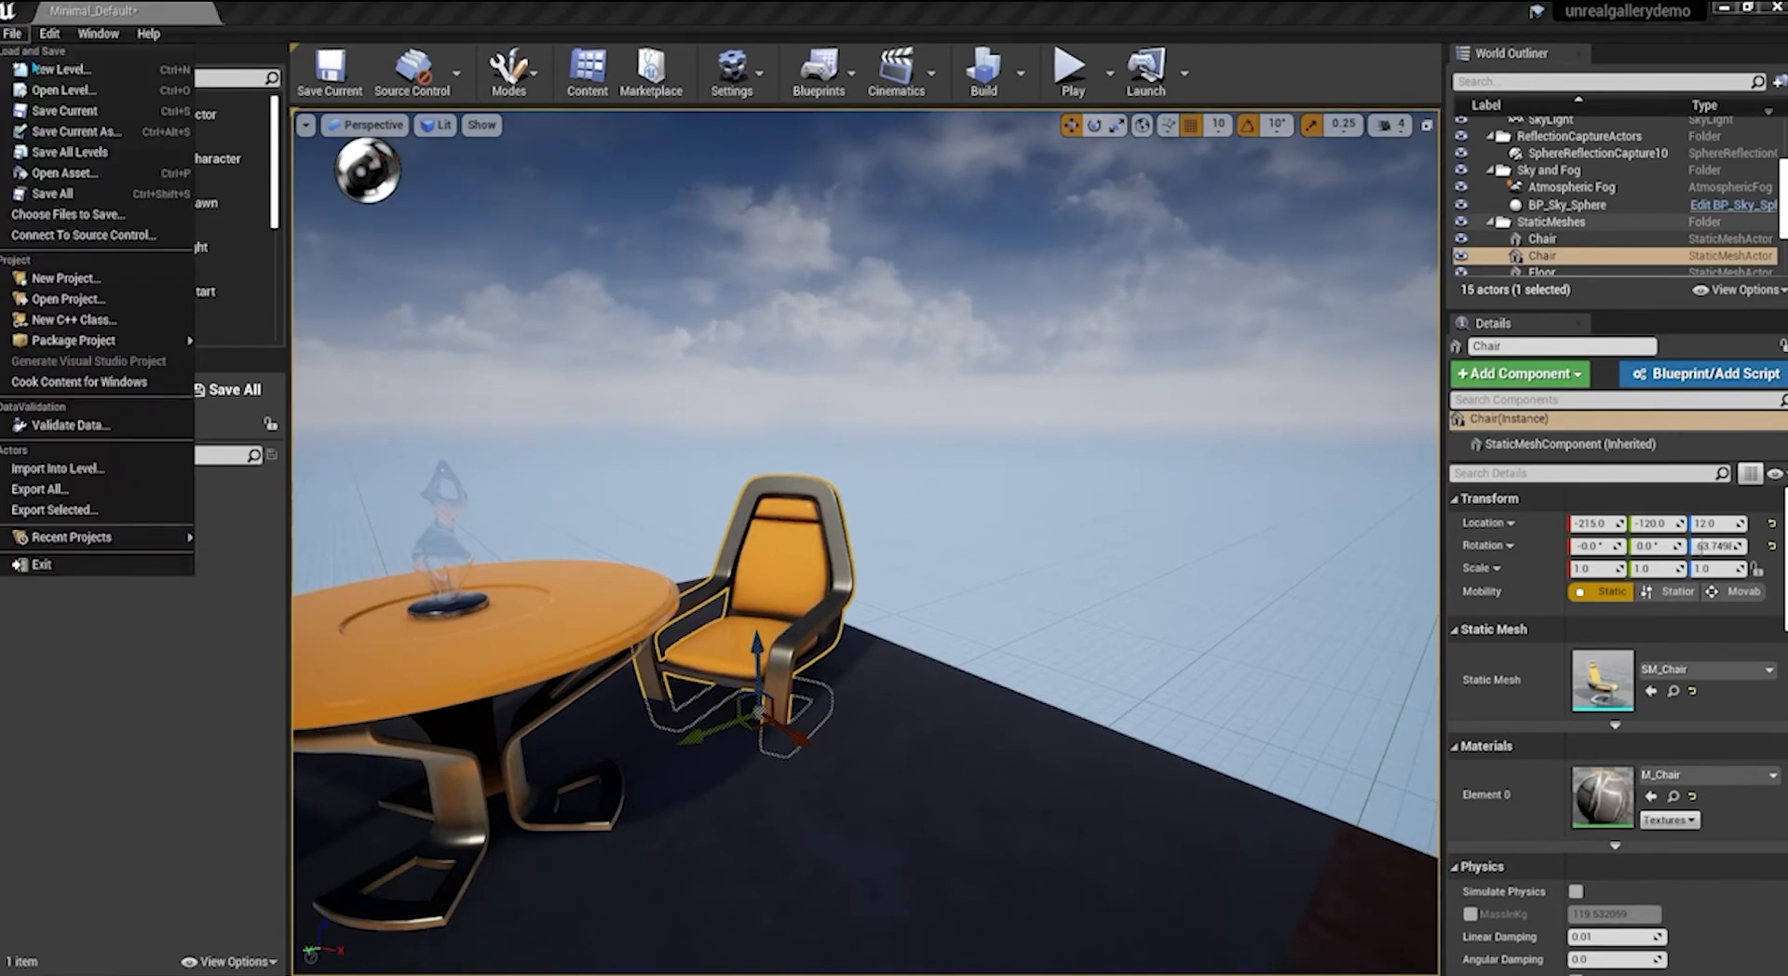
pyautogui.click(51, 69)
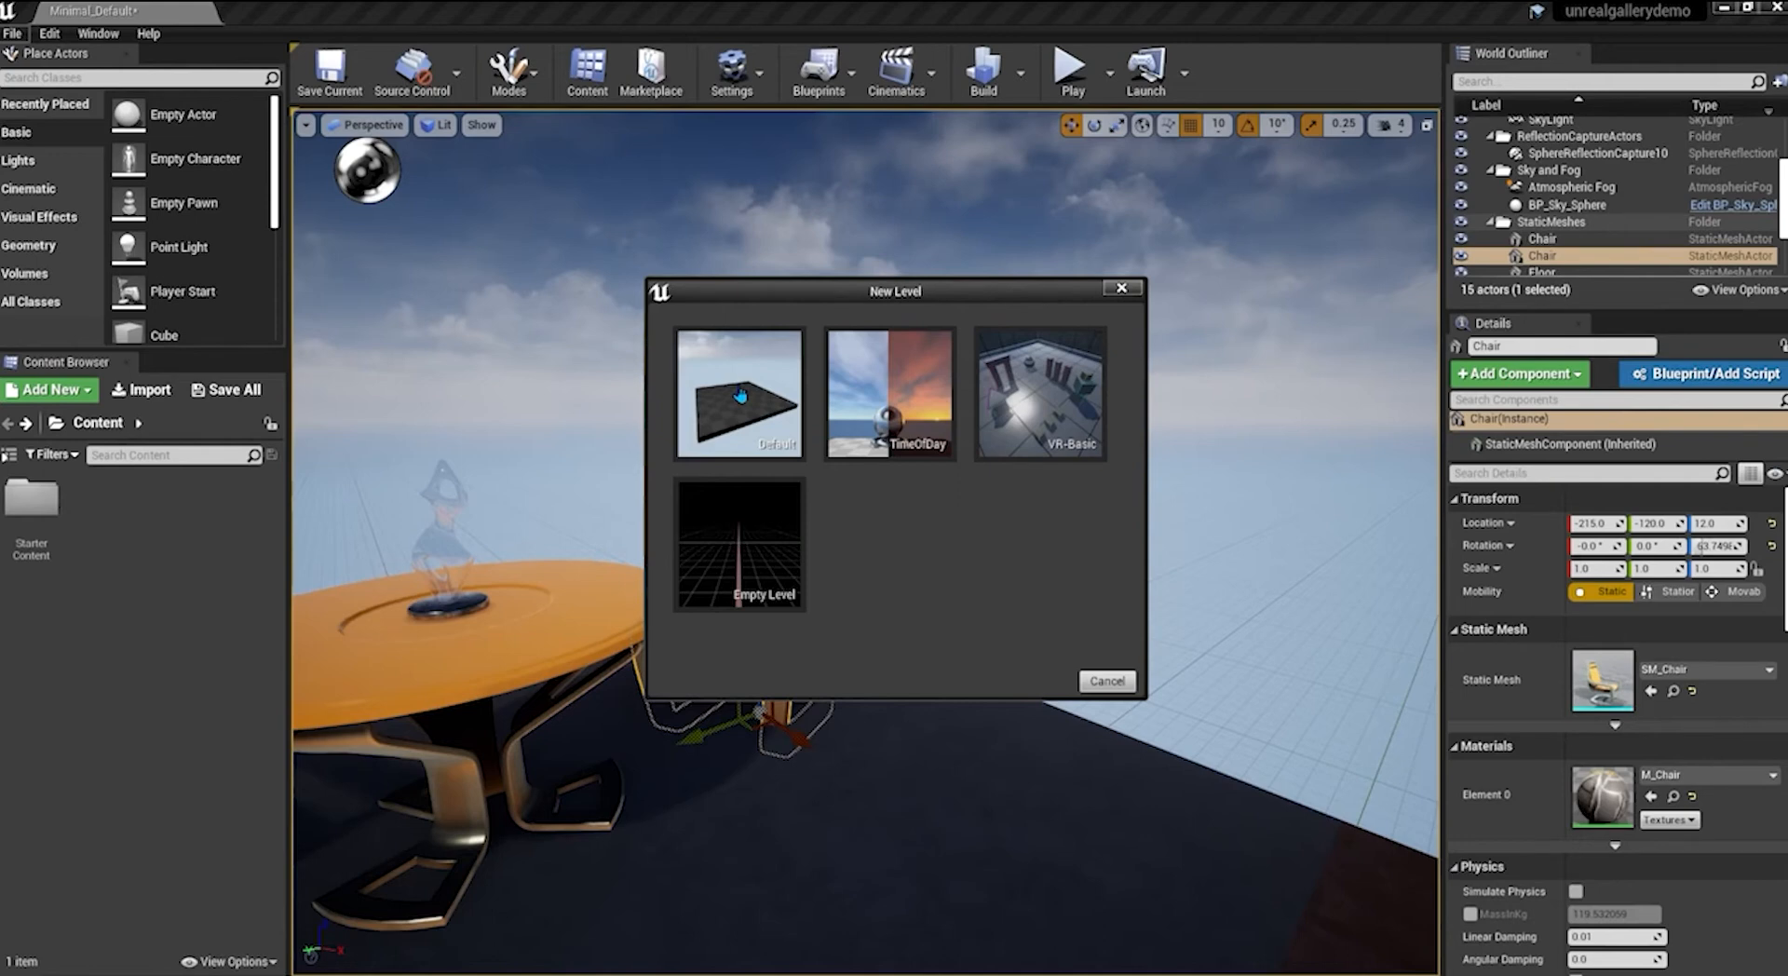
pyautogui.click(752, 563)
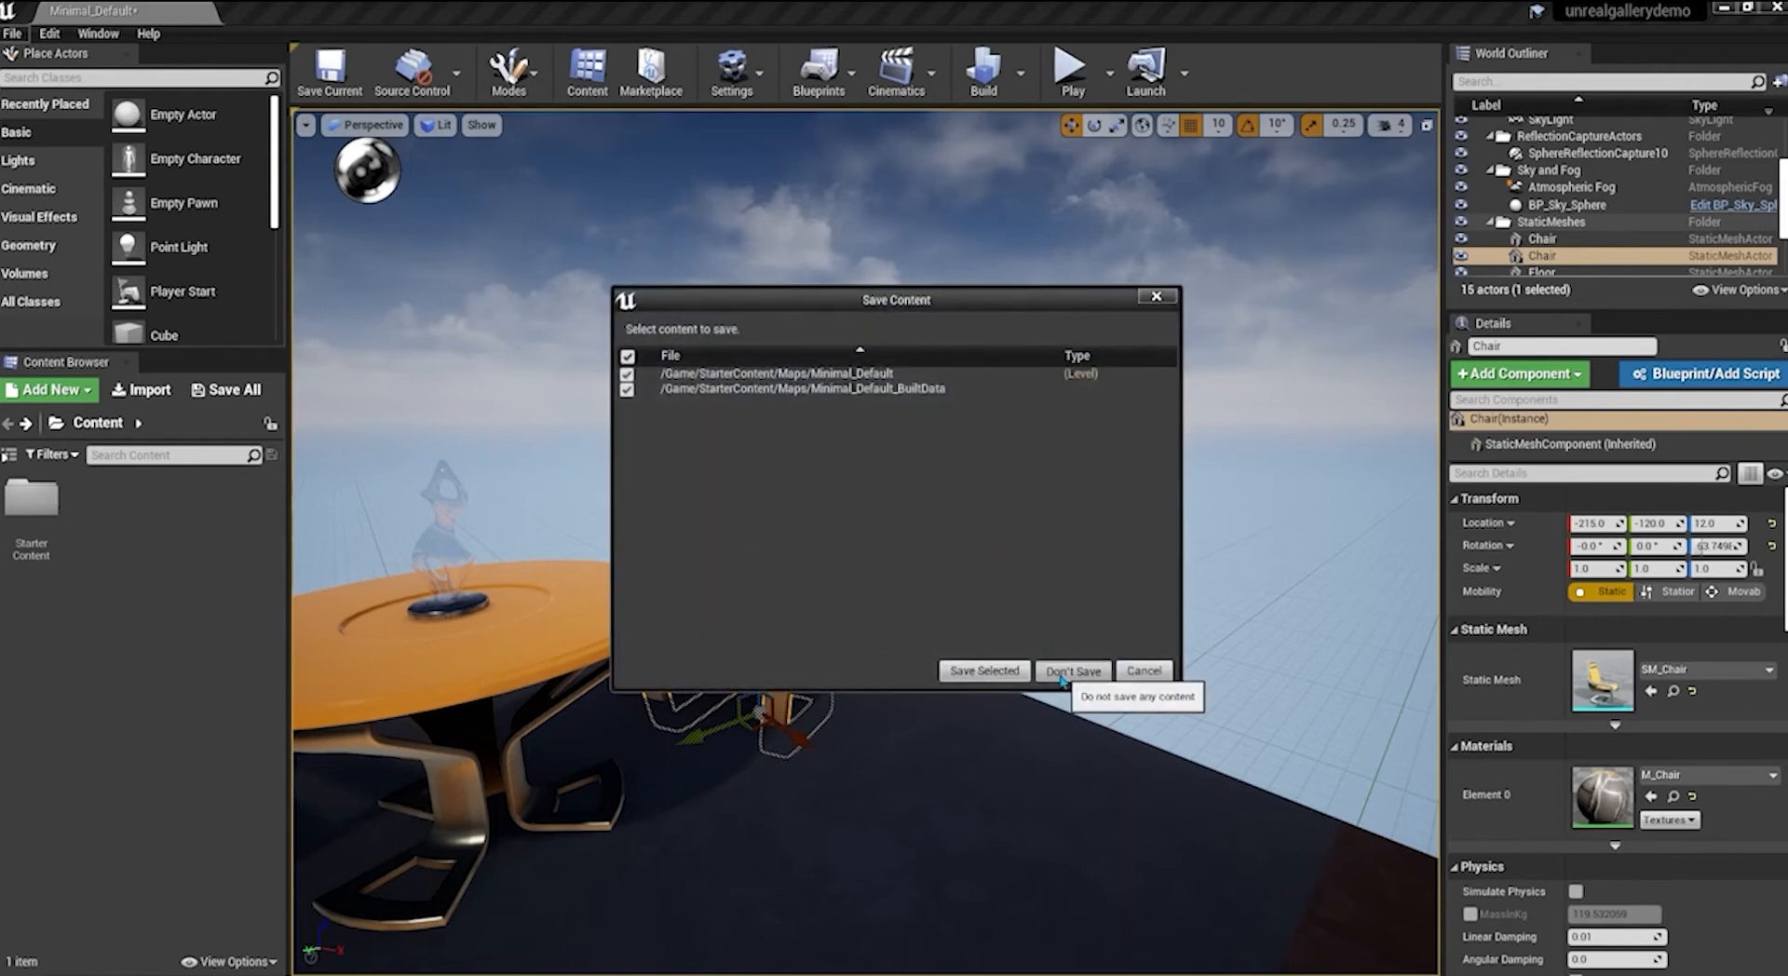
pyautogui.click(1067, 674)
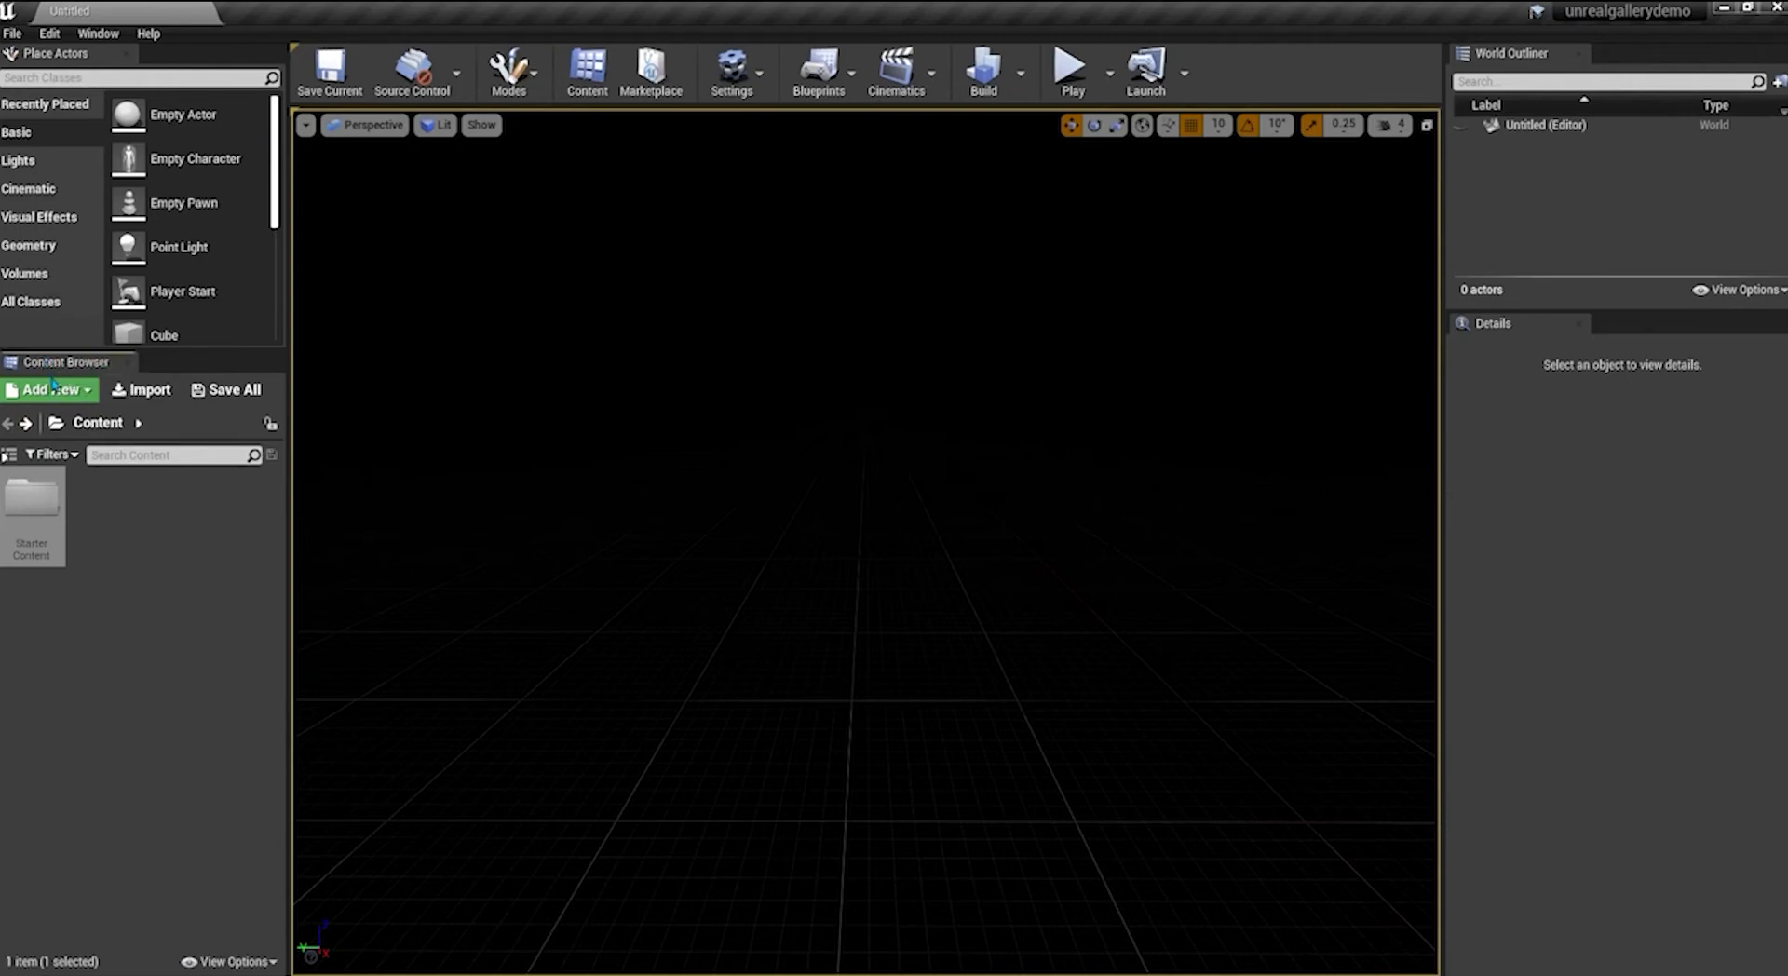
# Place the Floor_400x400 mesh from the StarterContent Architecture folder into the empty level
pyautogui.doubleClick(34, 500)
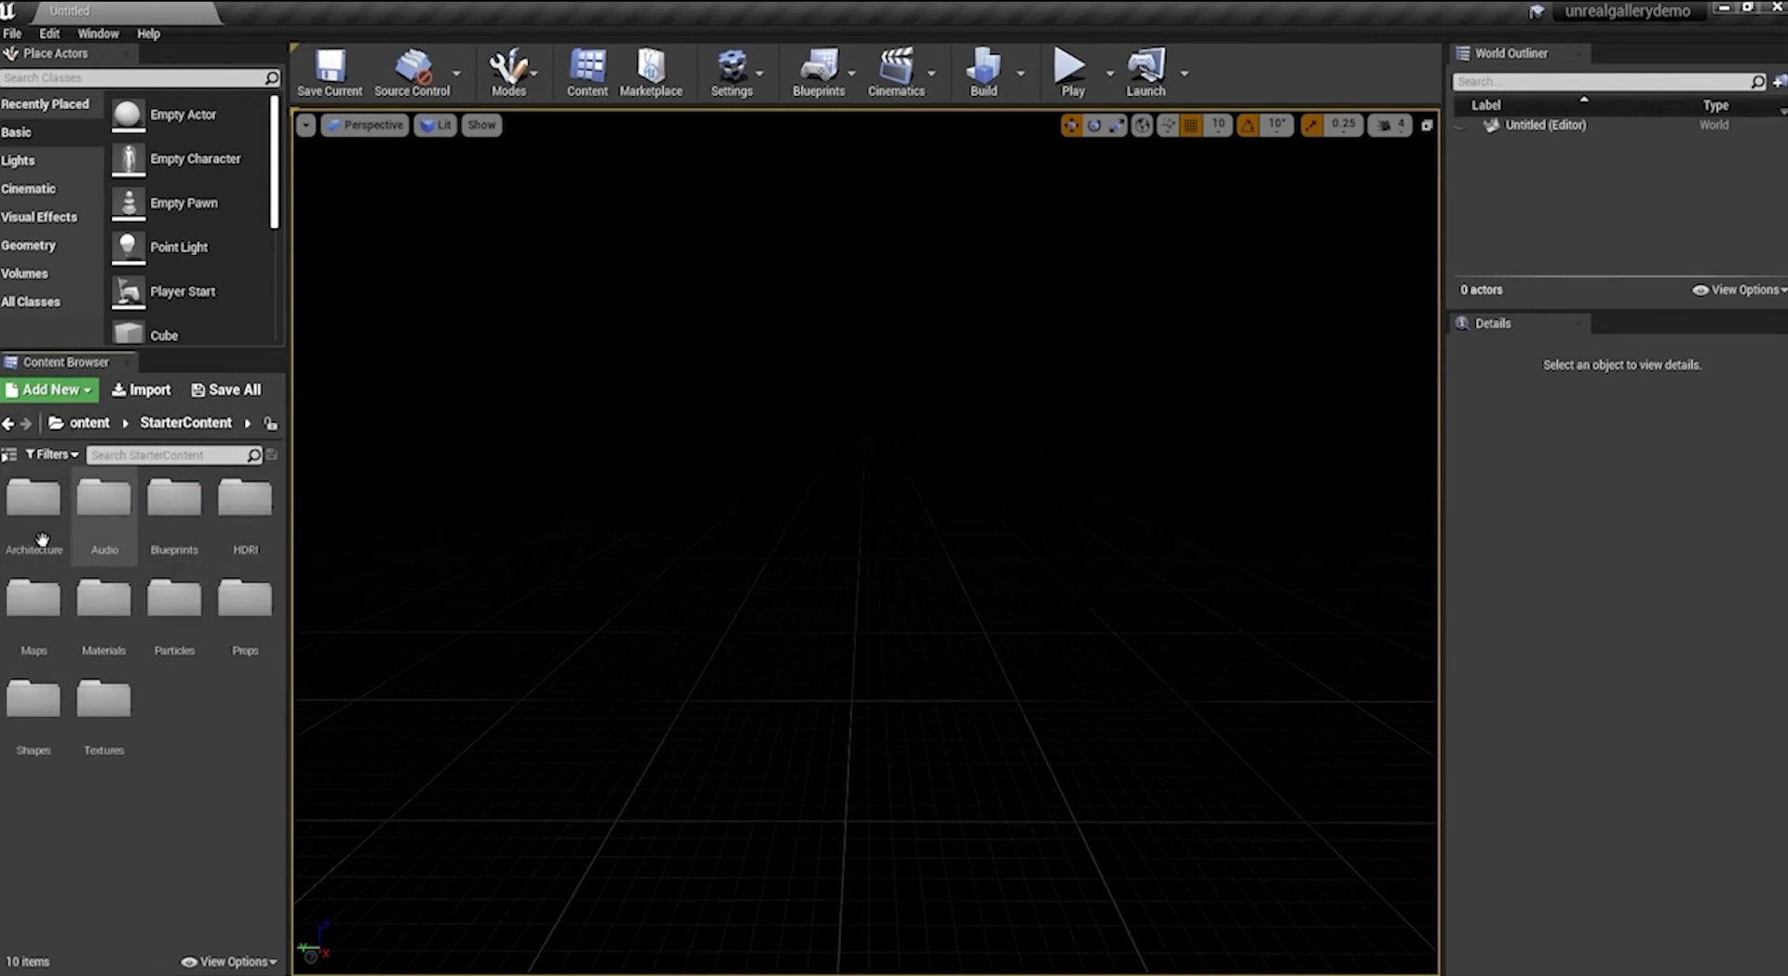
pyautogui.doubleClick(28, 522)
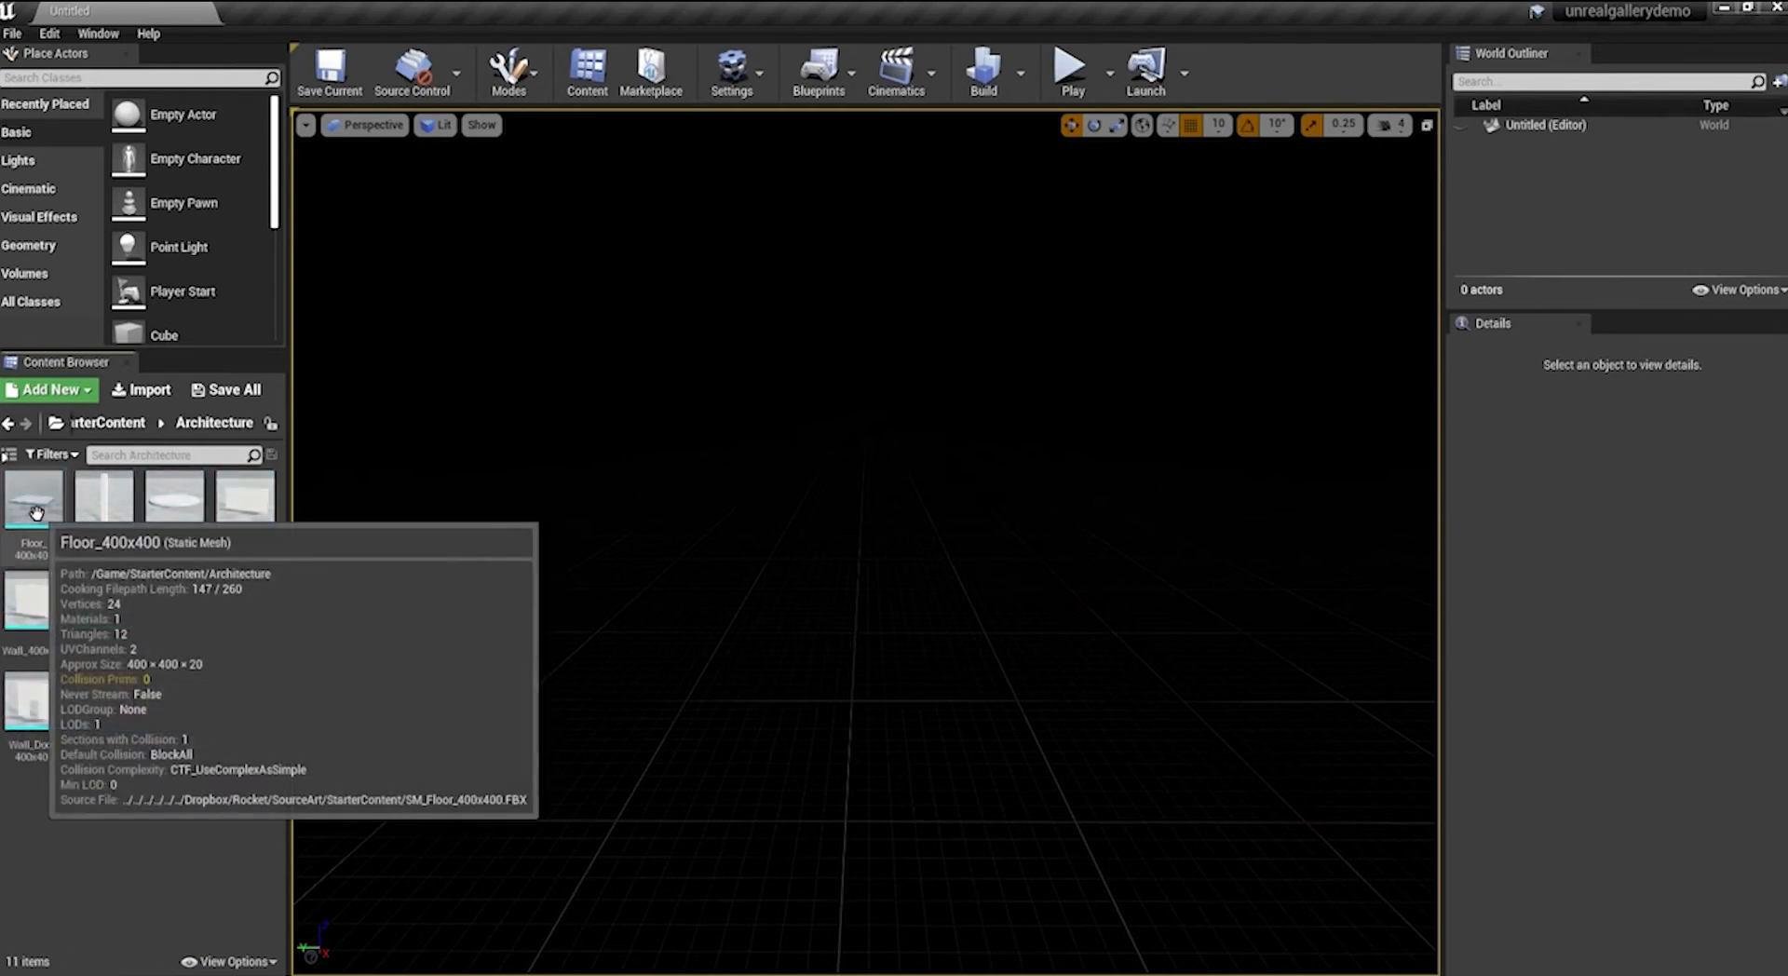
pyautogui.moveTo(36, 512); pyautogui.dragTo(1023, 583)
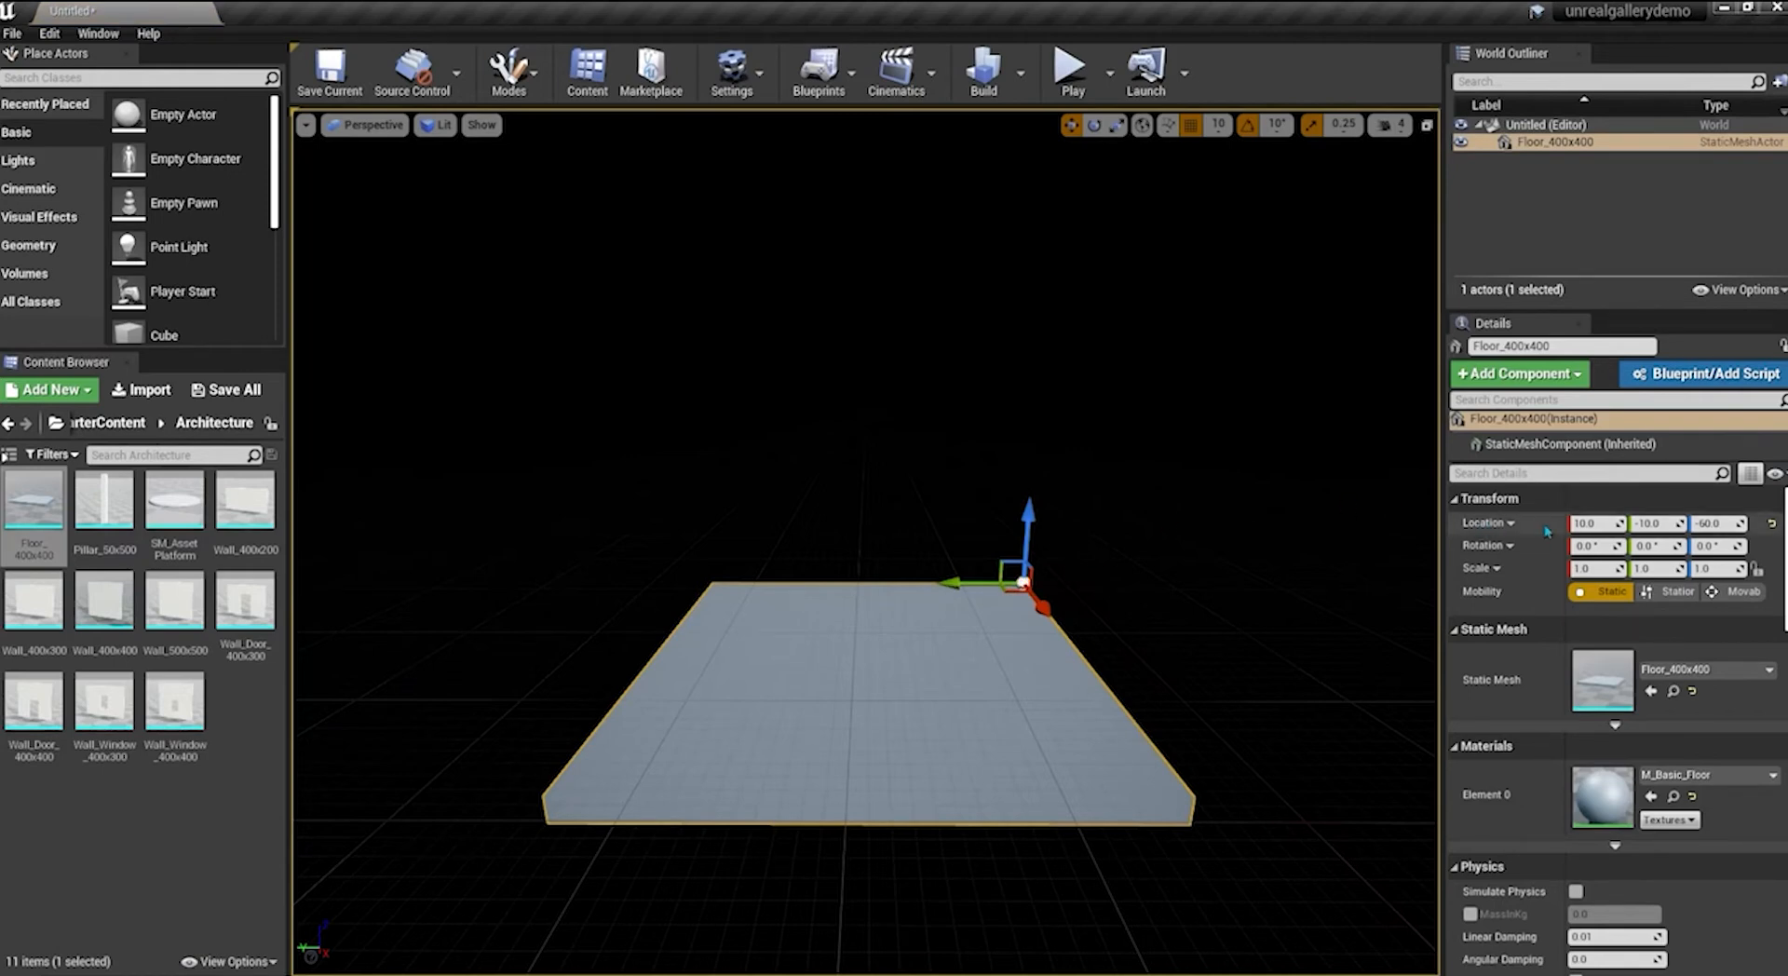
# Set the floor's X, Y and Z location to 0 so it sits at the world origin
pyautogui.click(1592, 524)
pyautogui.write('0')
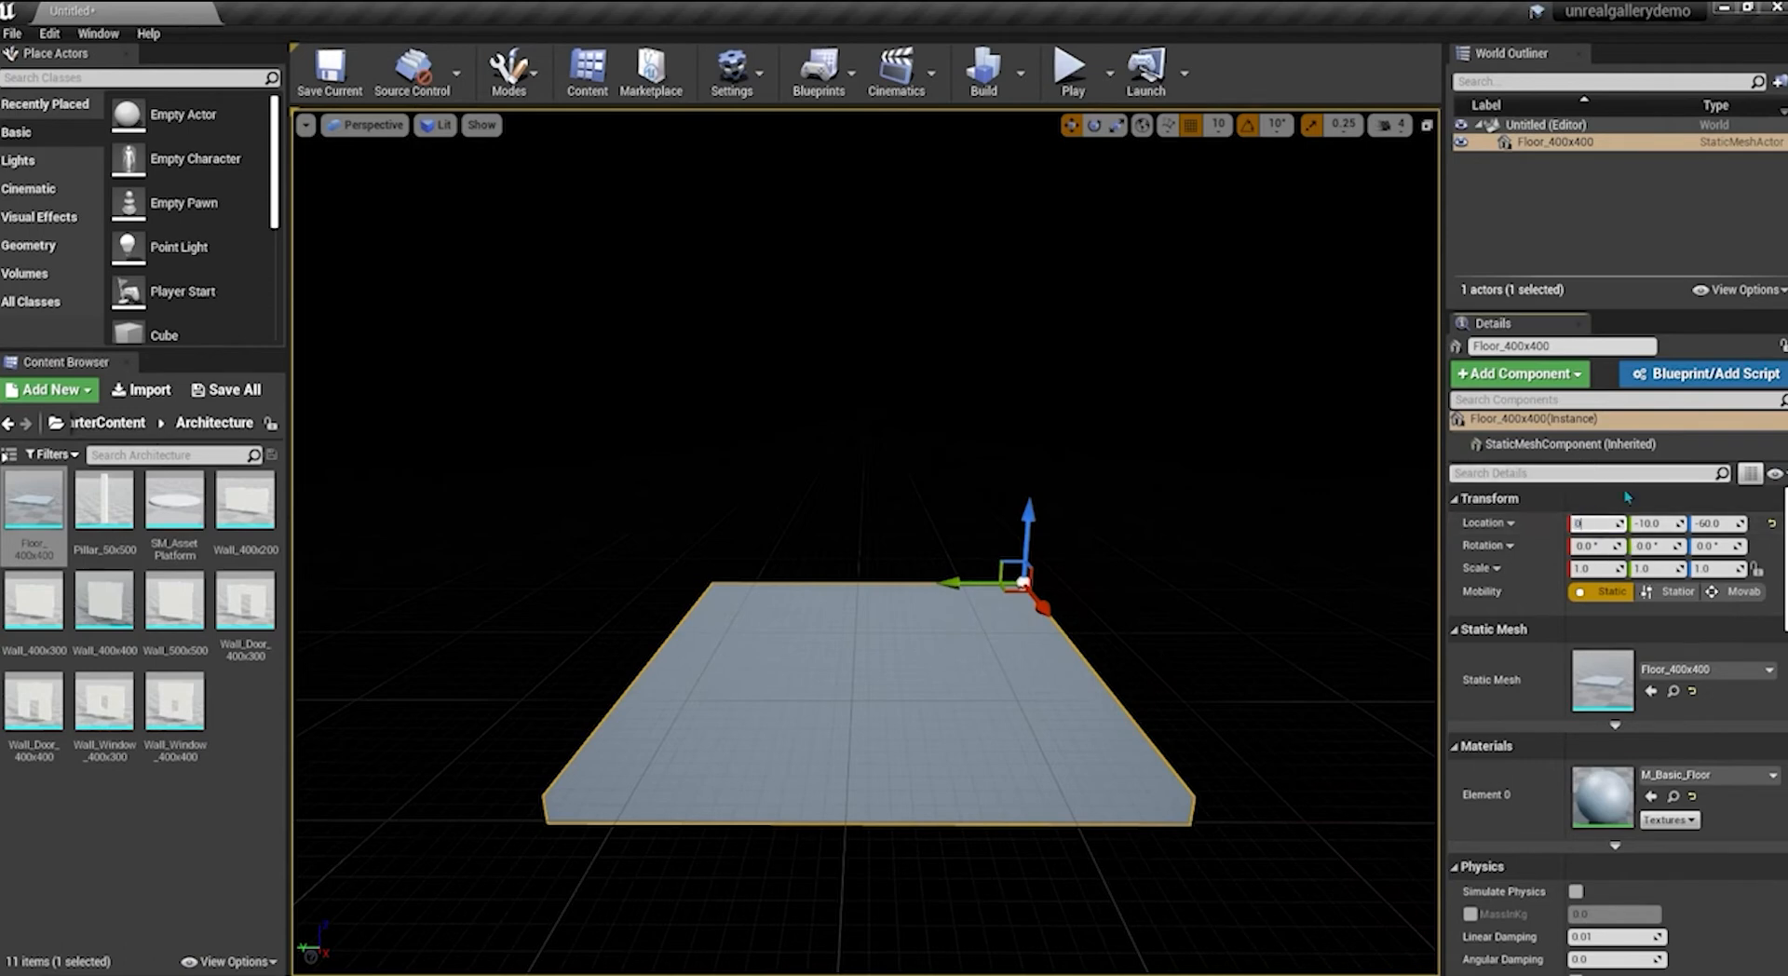
pyautogui.click(1646, 523)
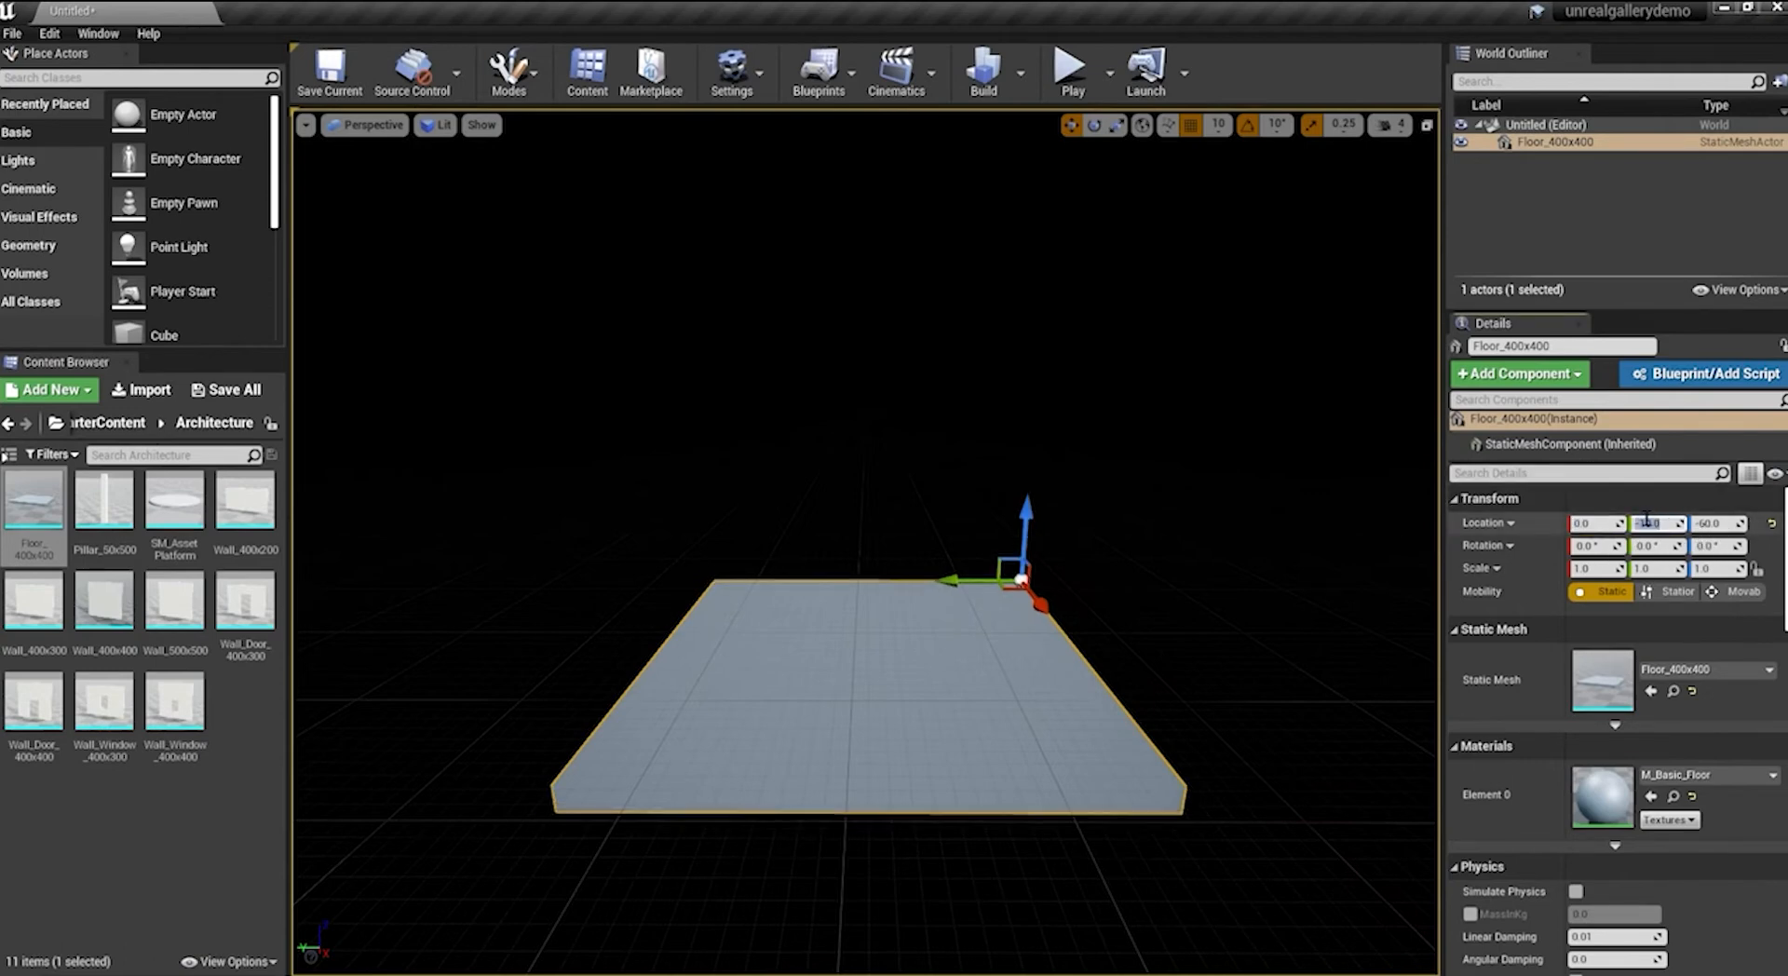
pyautogui.write('0')
pyautogui.click(1707, 522)
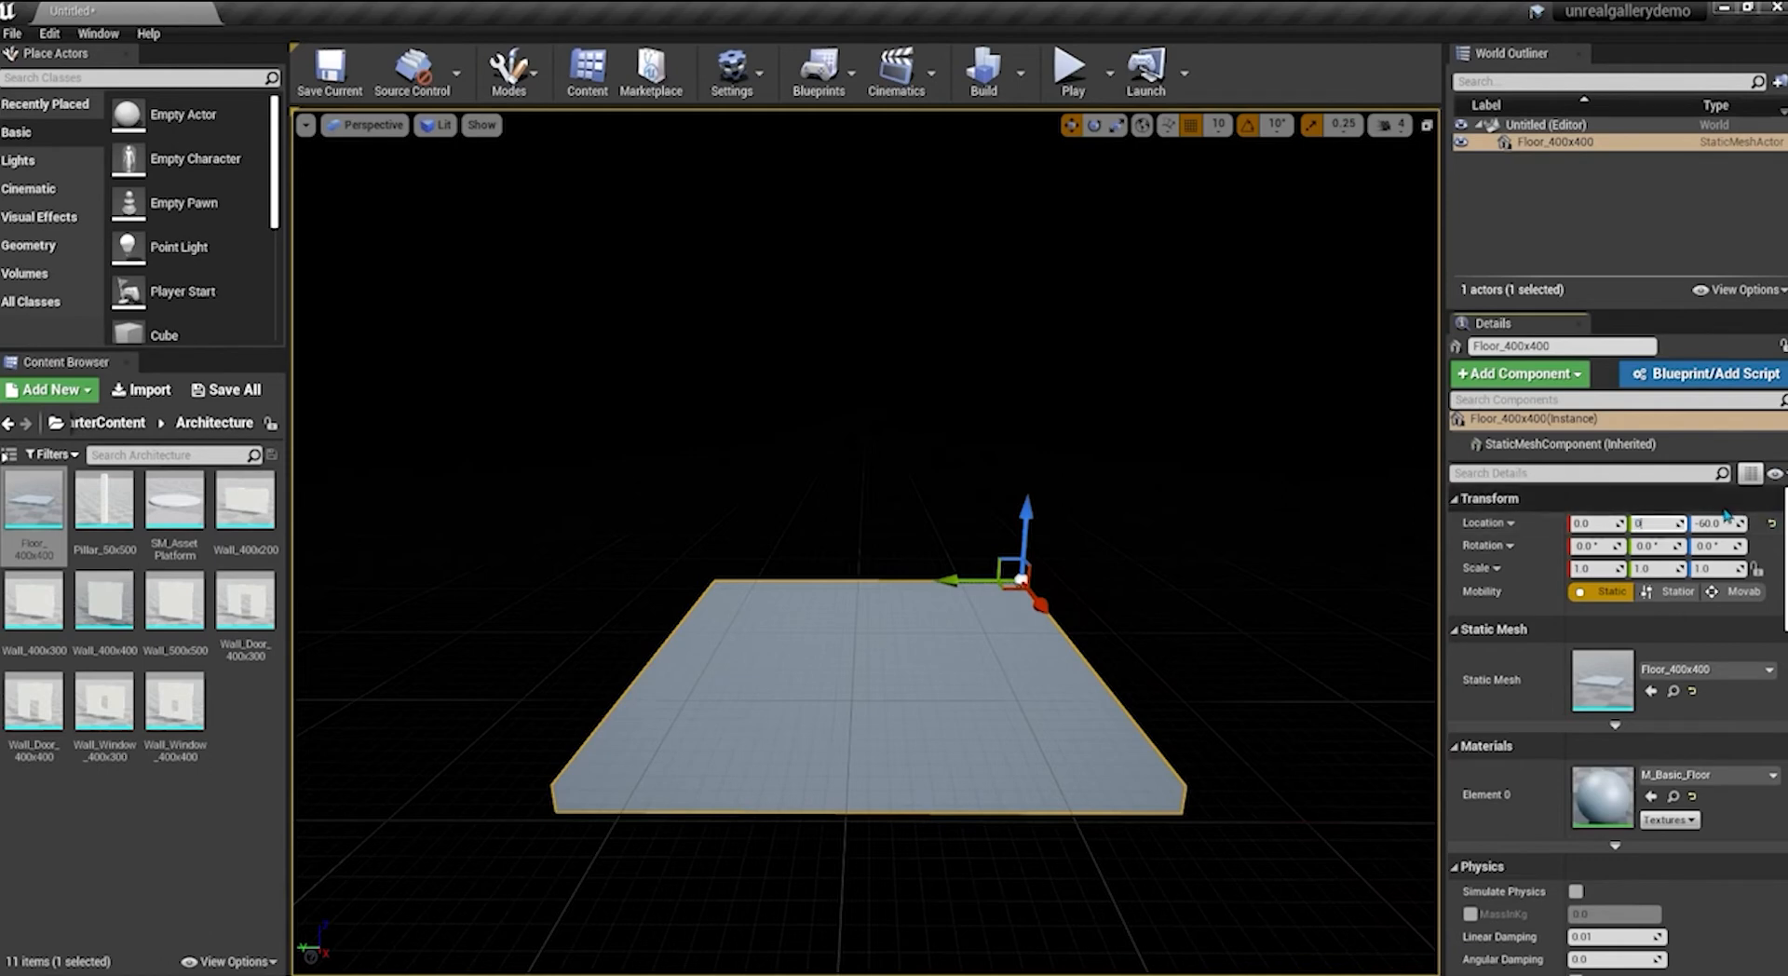
pyautogui.write('0')
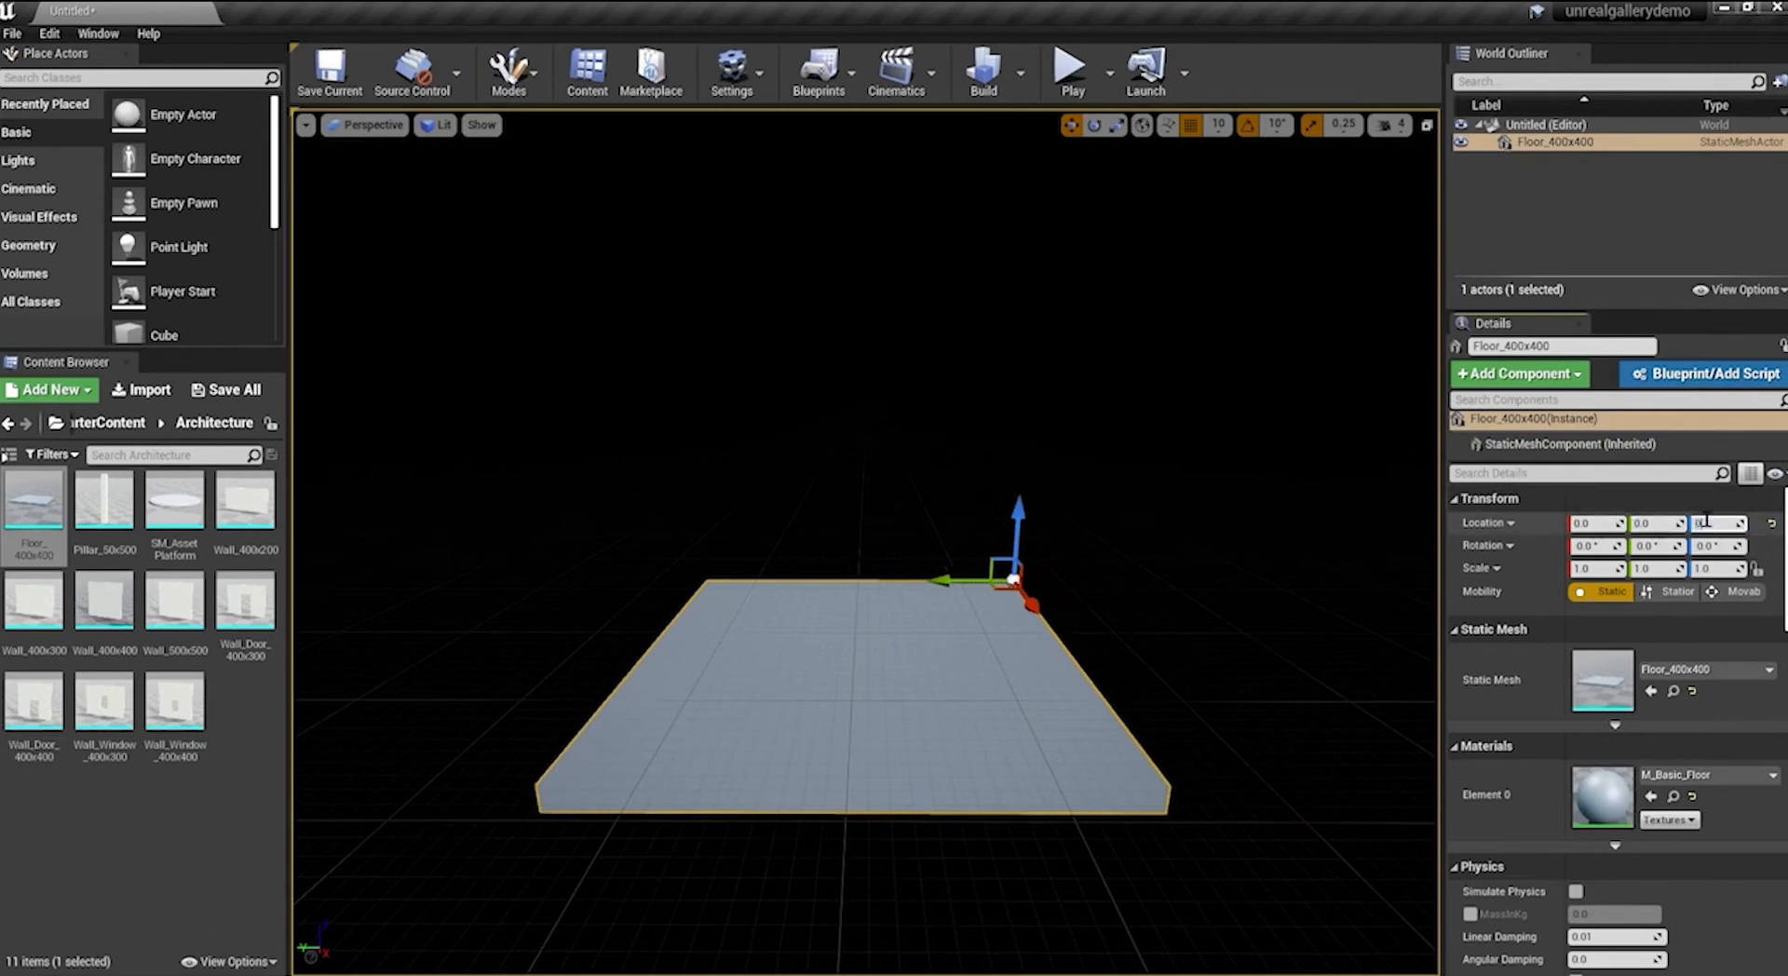
pyautogui.press('Return')
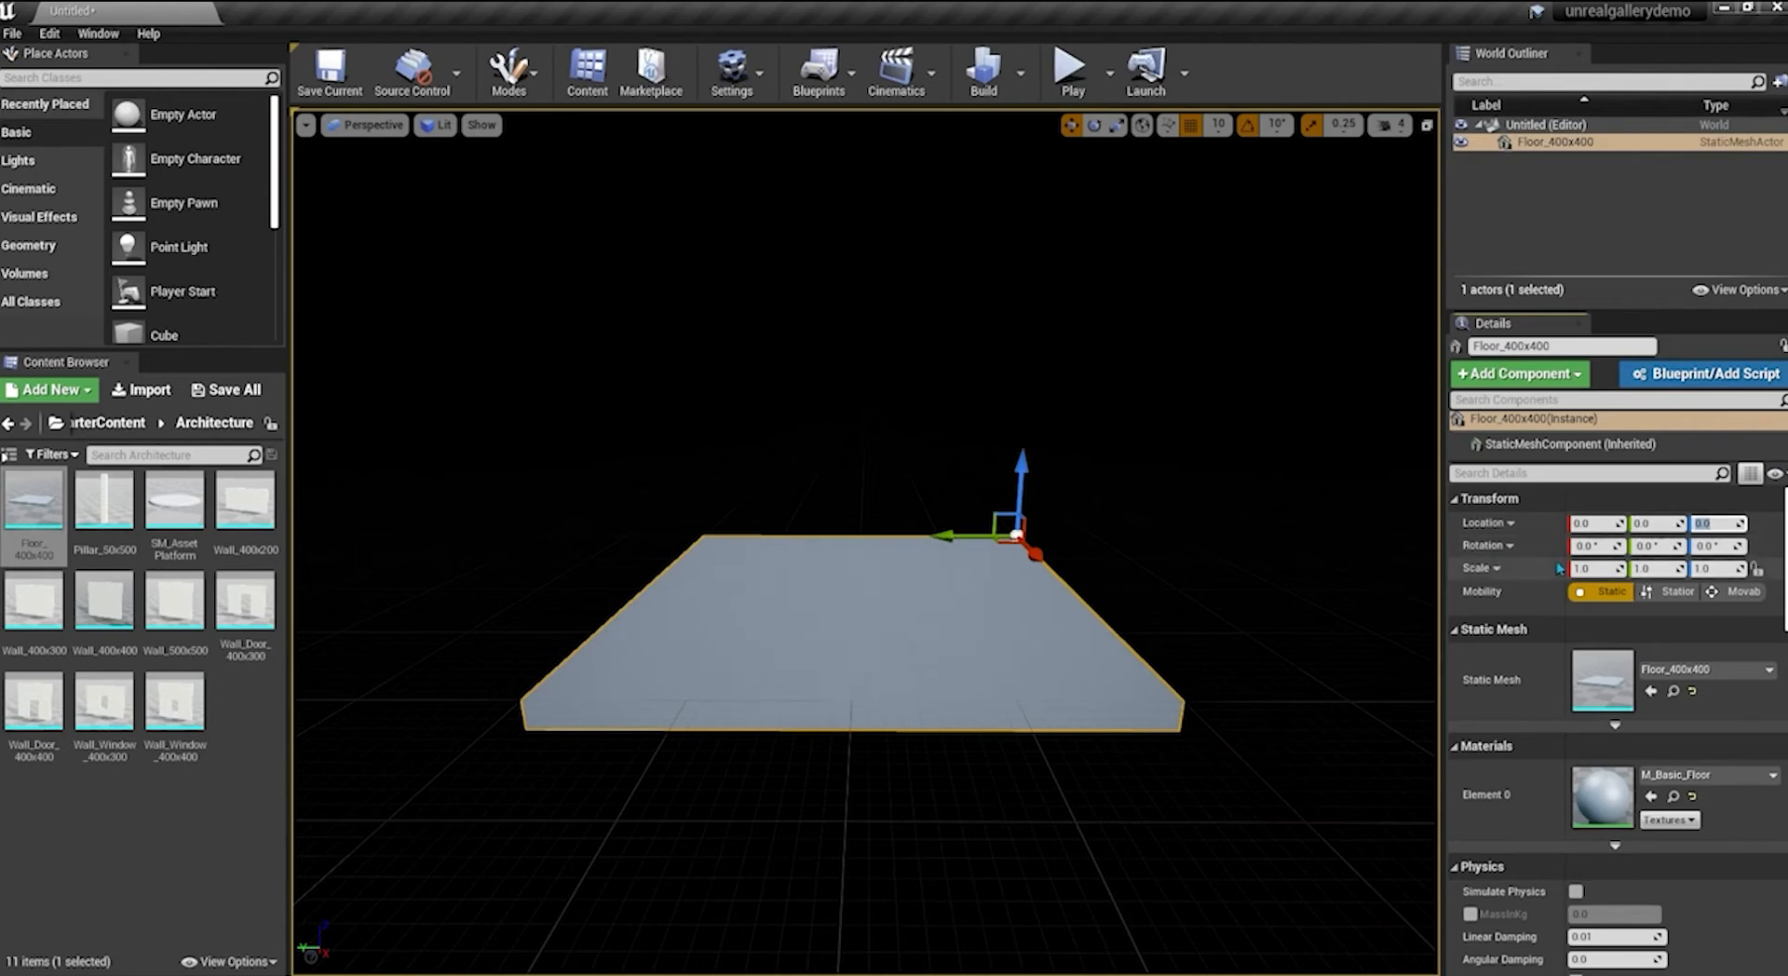
# Set the floor's scale to 4 in X, 6 in Y and 0.1 in Z
pyautogui.click(1589, 568)
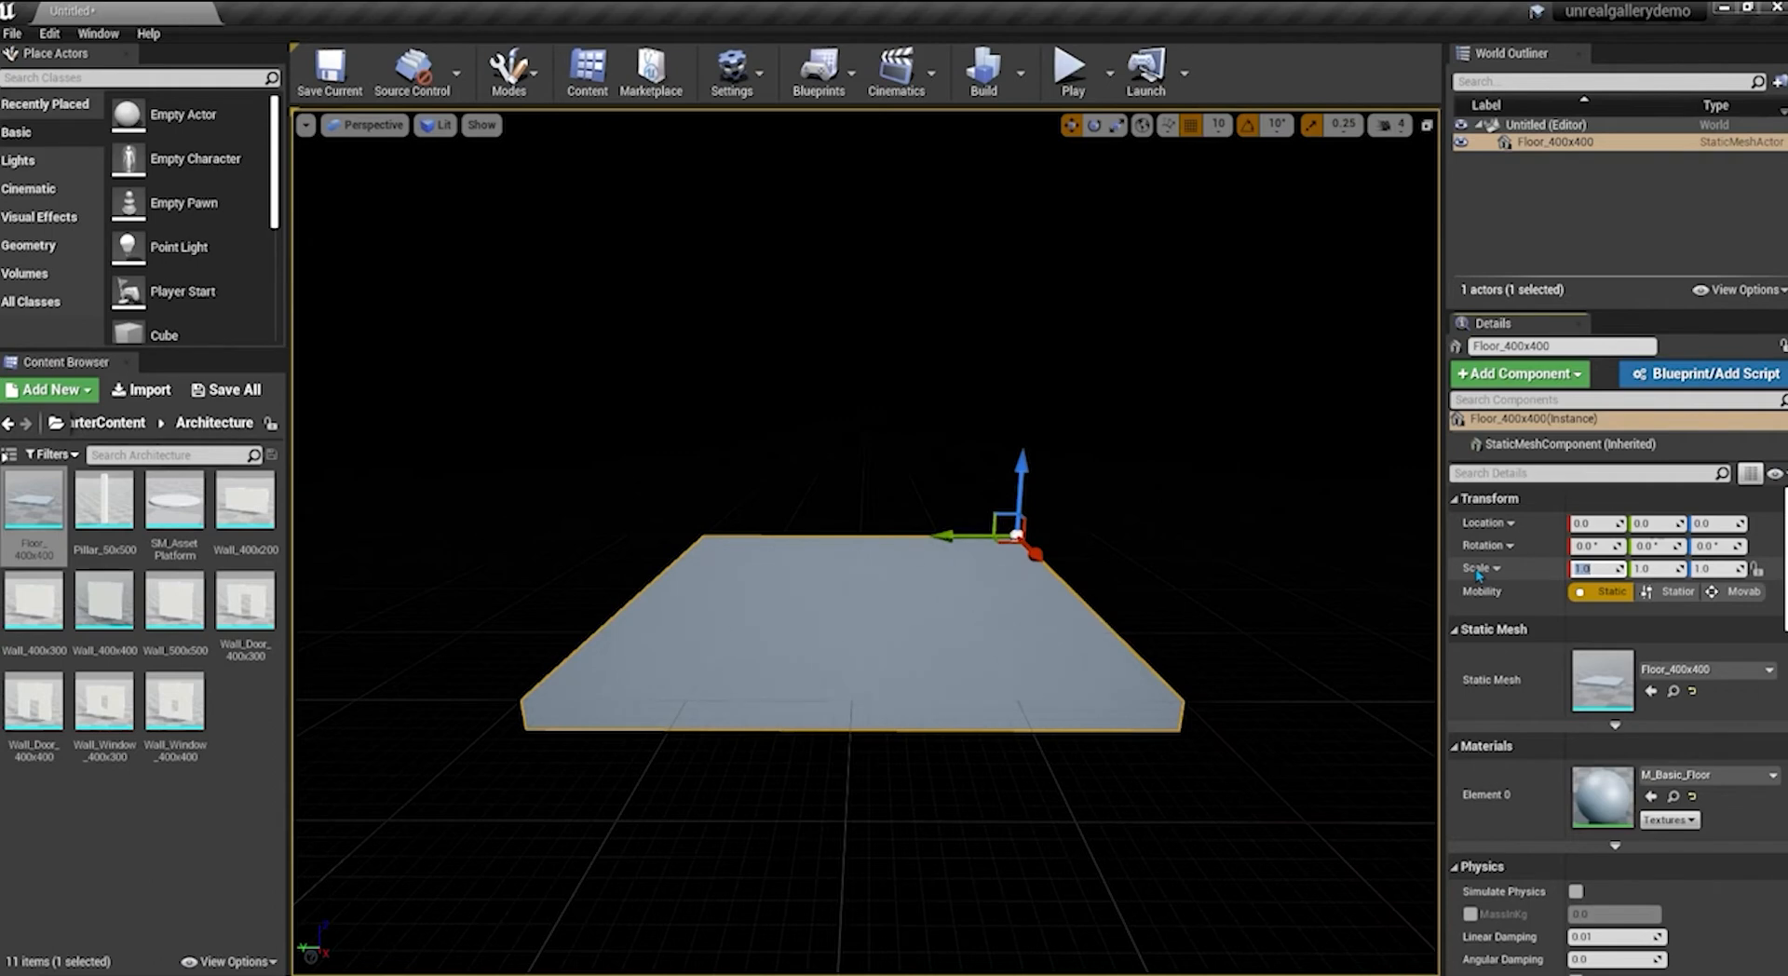
pyautogui.write('4')
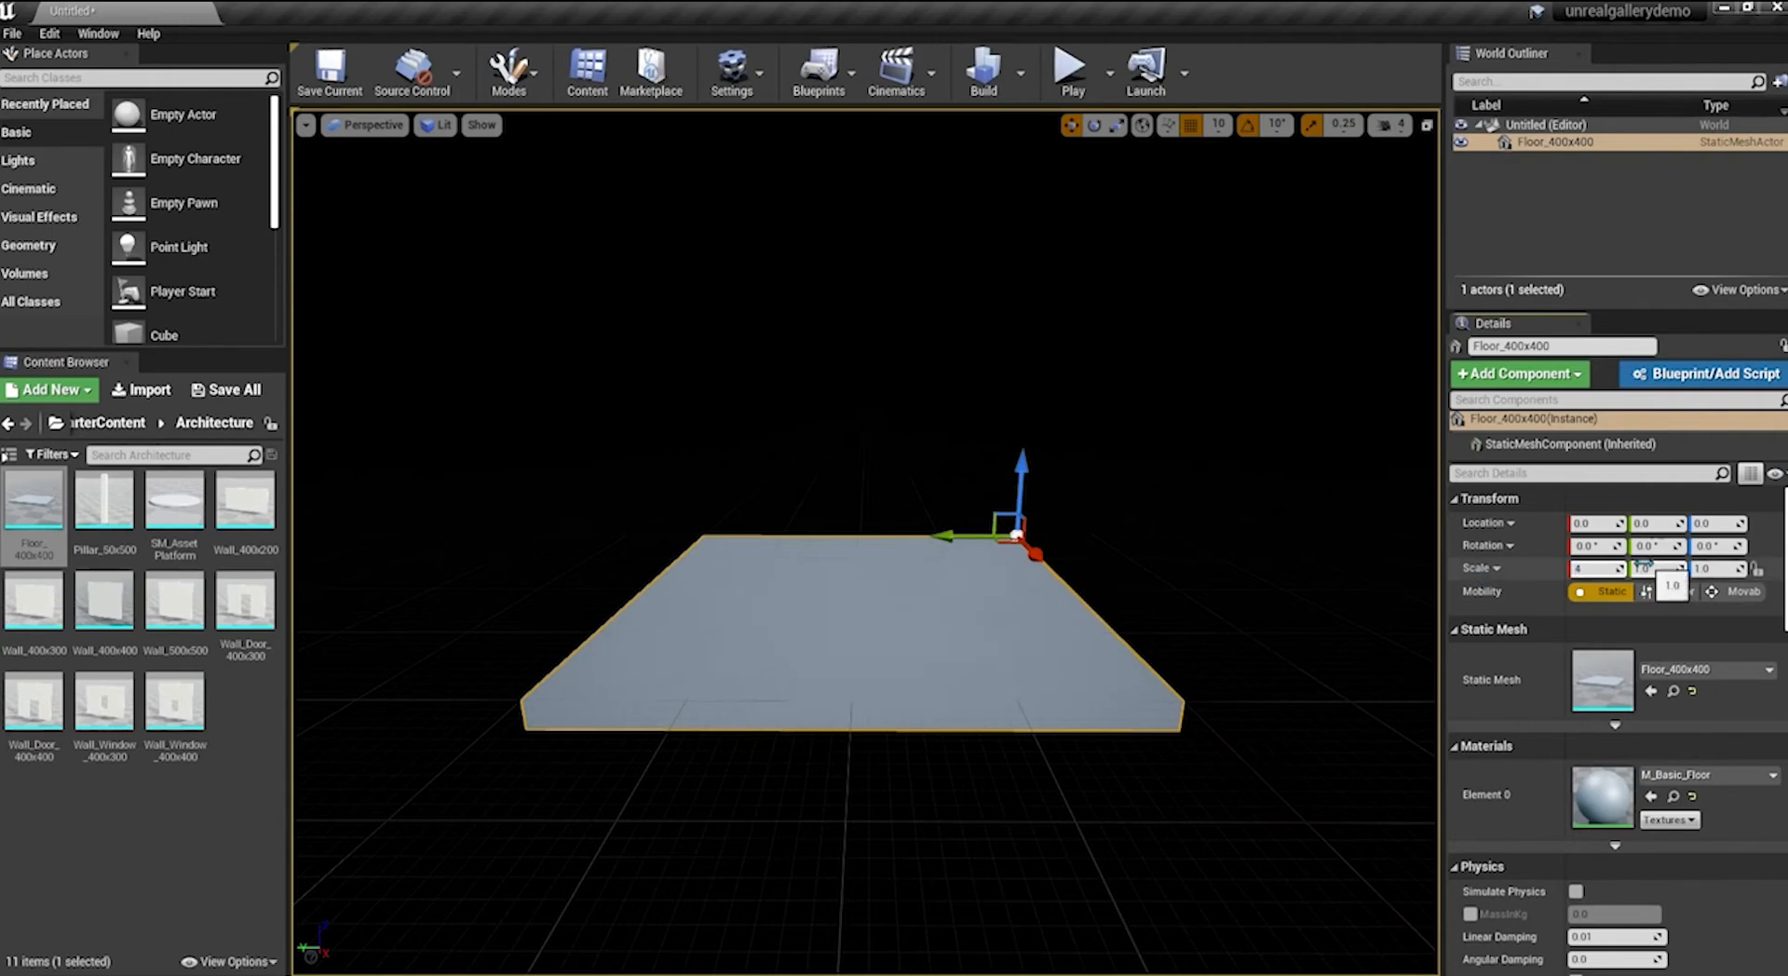
pyautogui.click(1644, 567)
pyautogui.write('6')
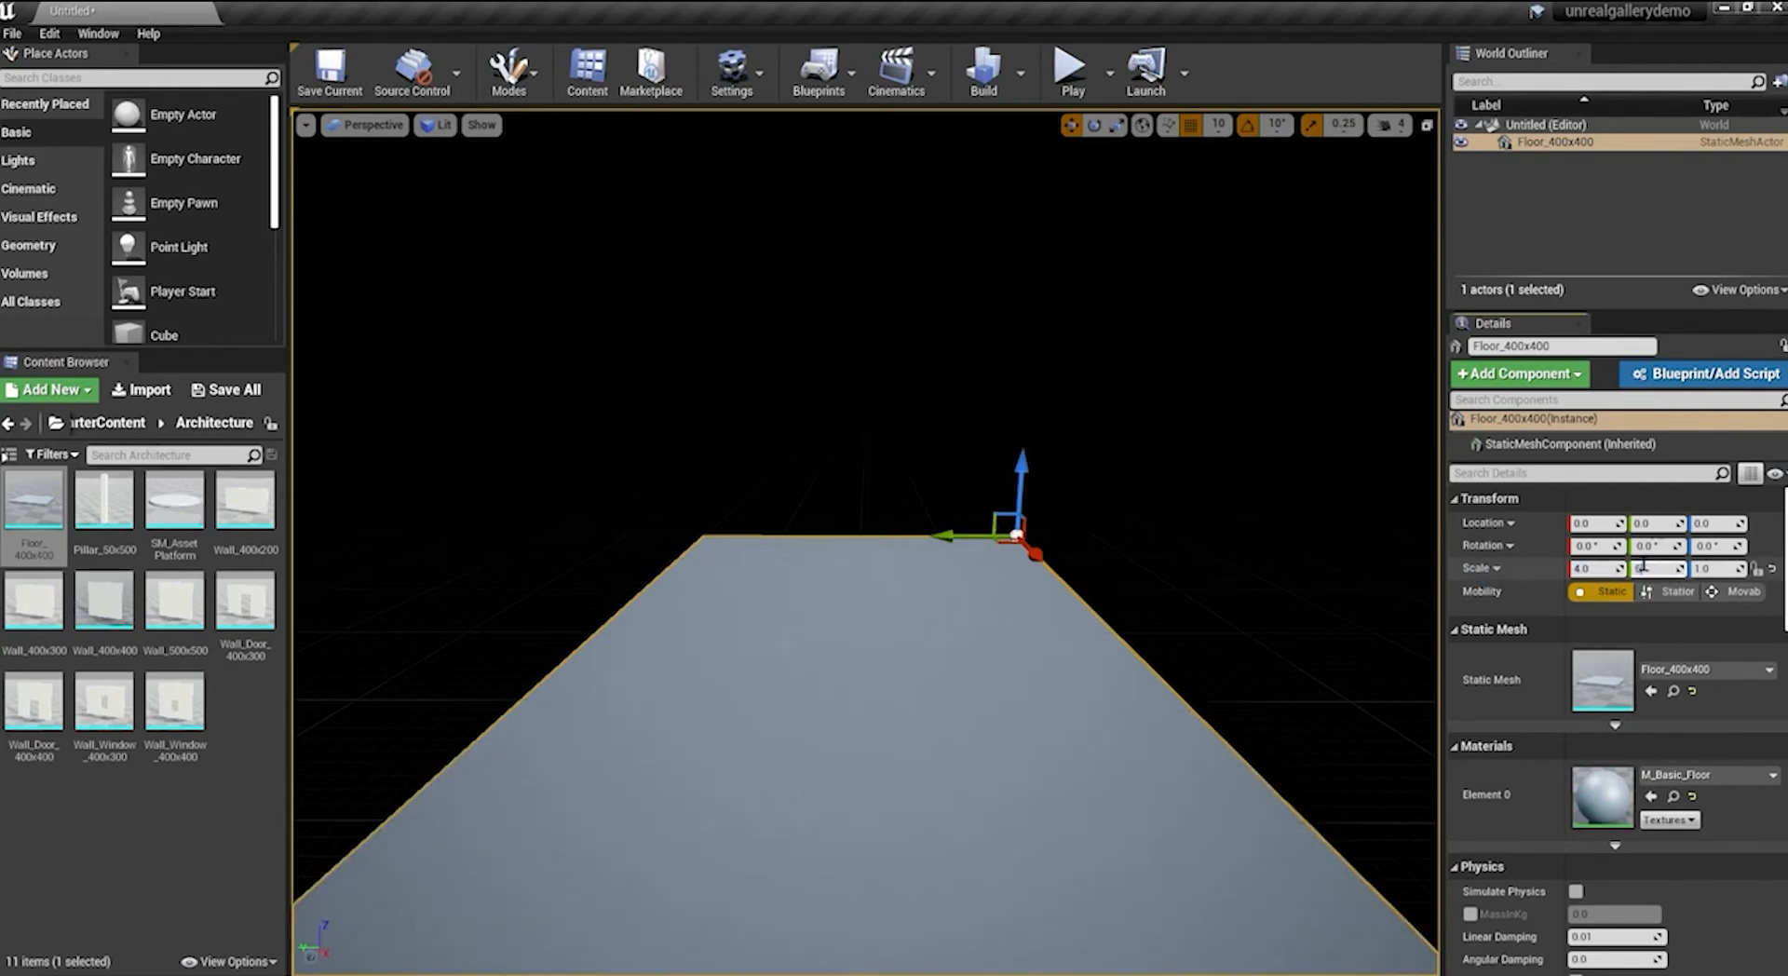
pyautogui.press('Return')
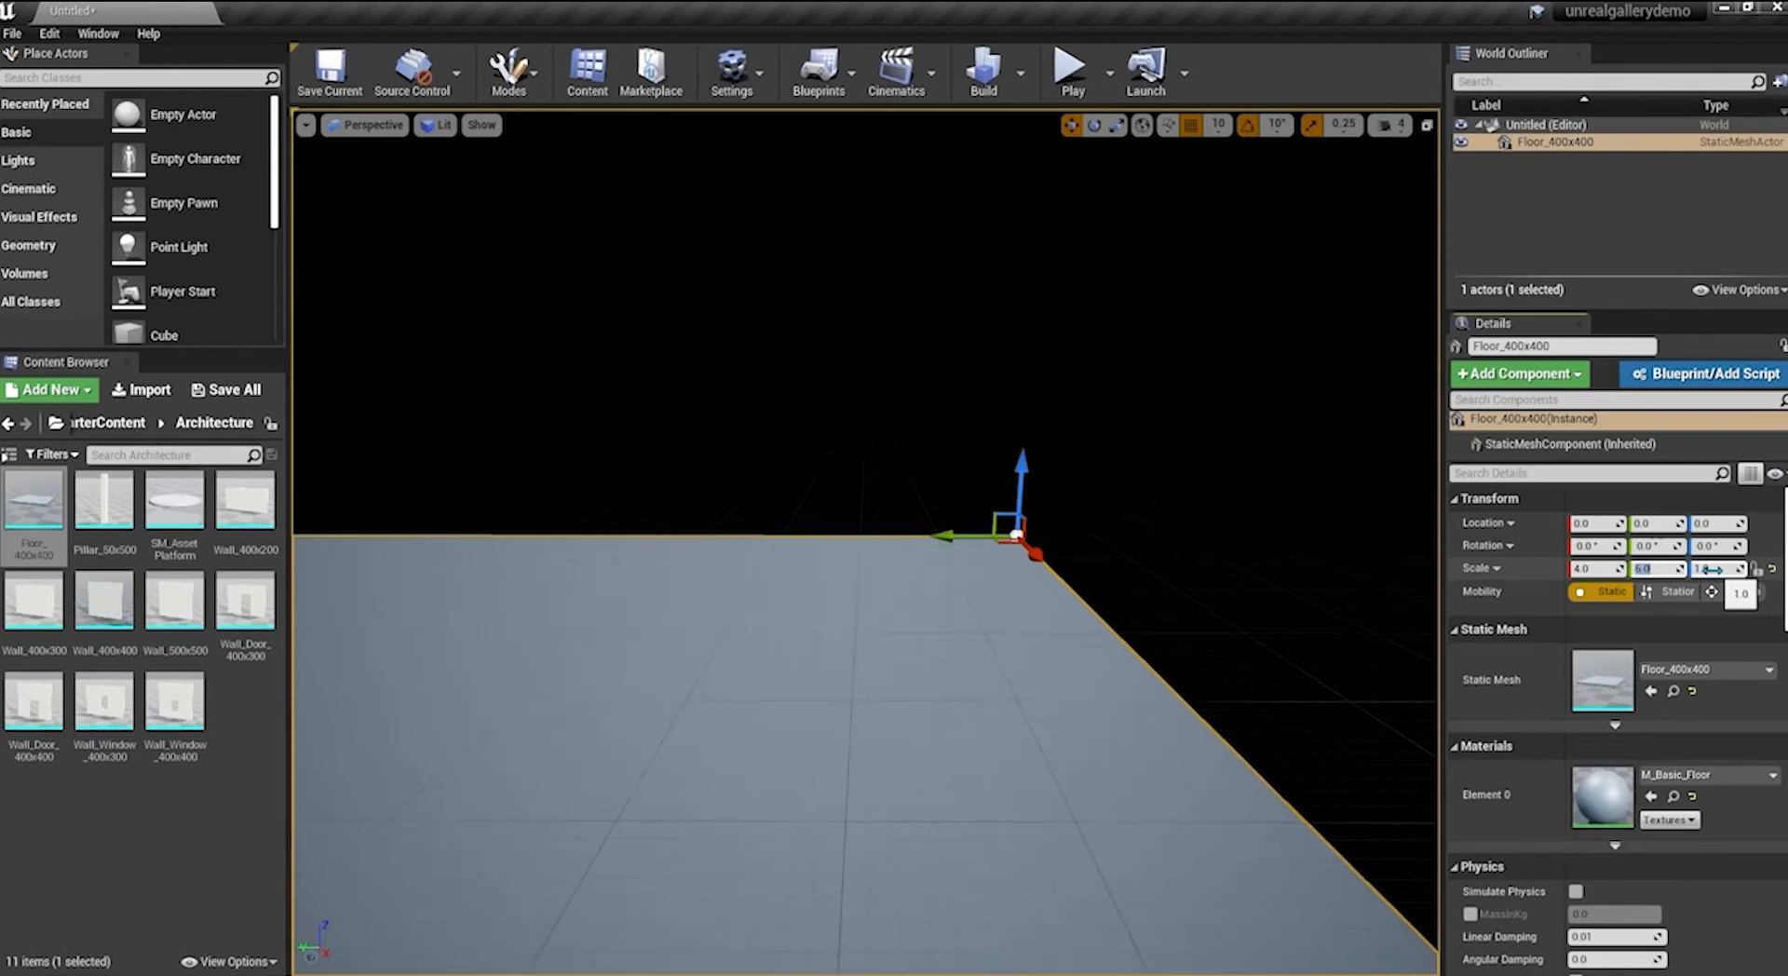
pyautogui.click(1711, 569)
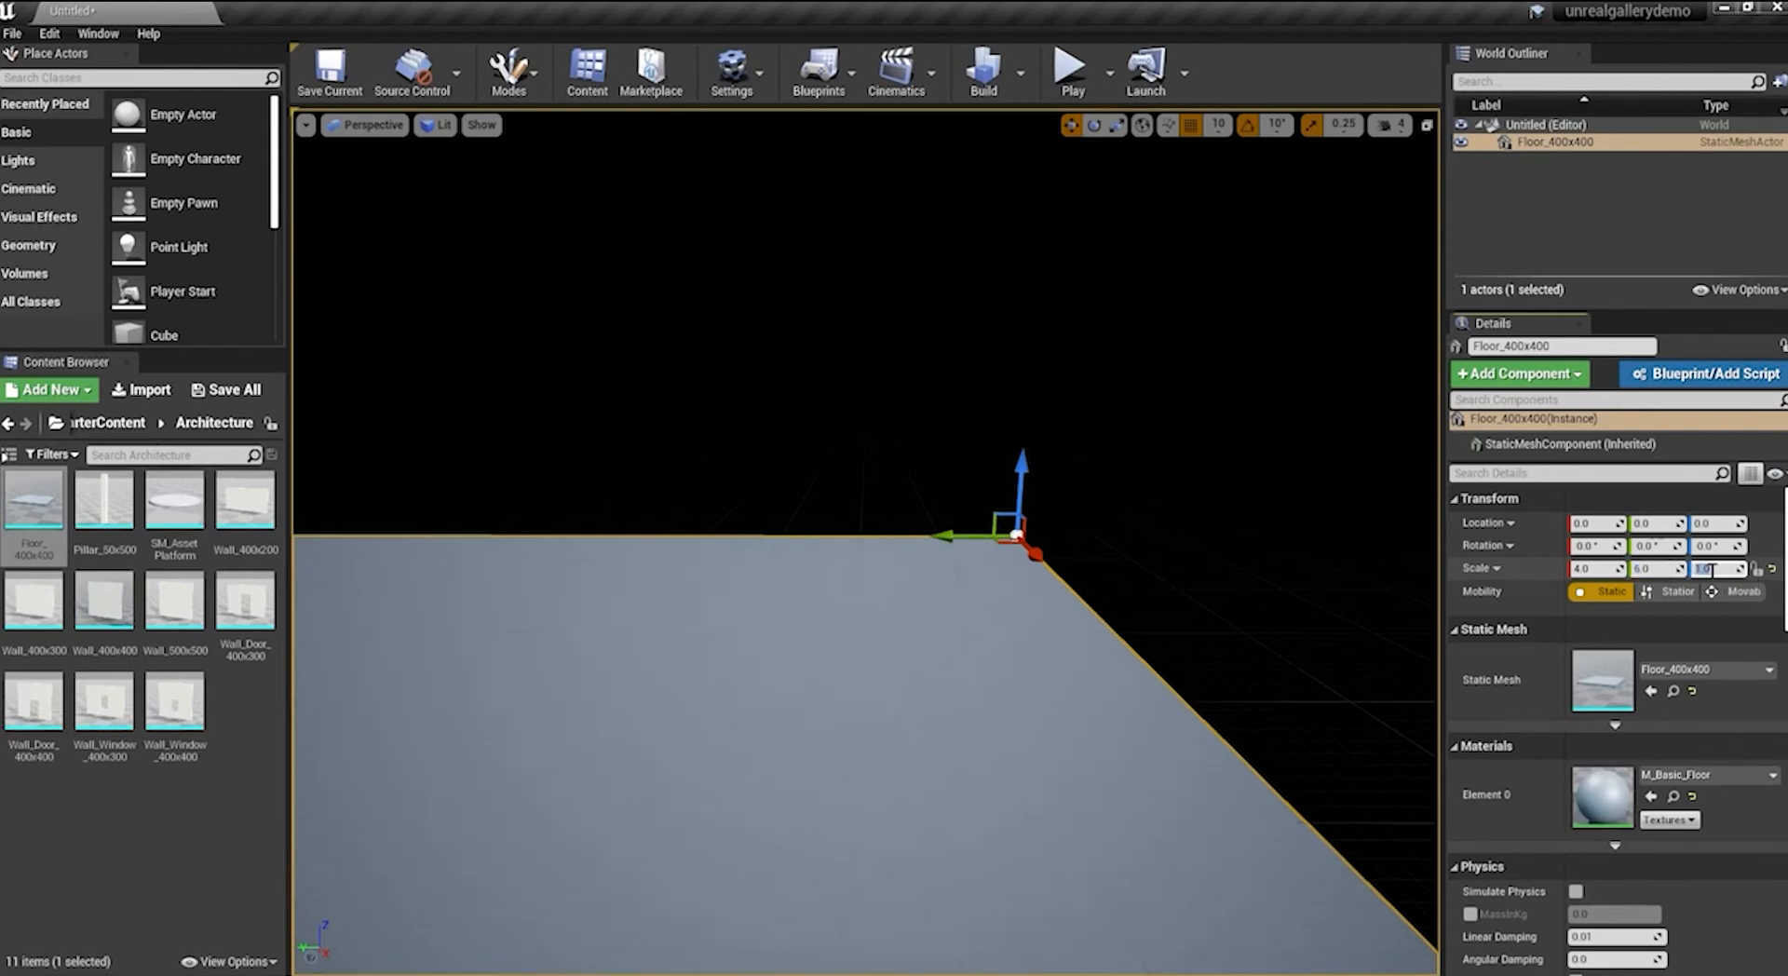
pyautogui.write('0.1')
pyautogui.press('Return')
# Place a Directional Light above the floor at about X 1750, Y 1240, Z 690
pyautogui.scroll(-5, 859, 600)
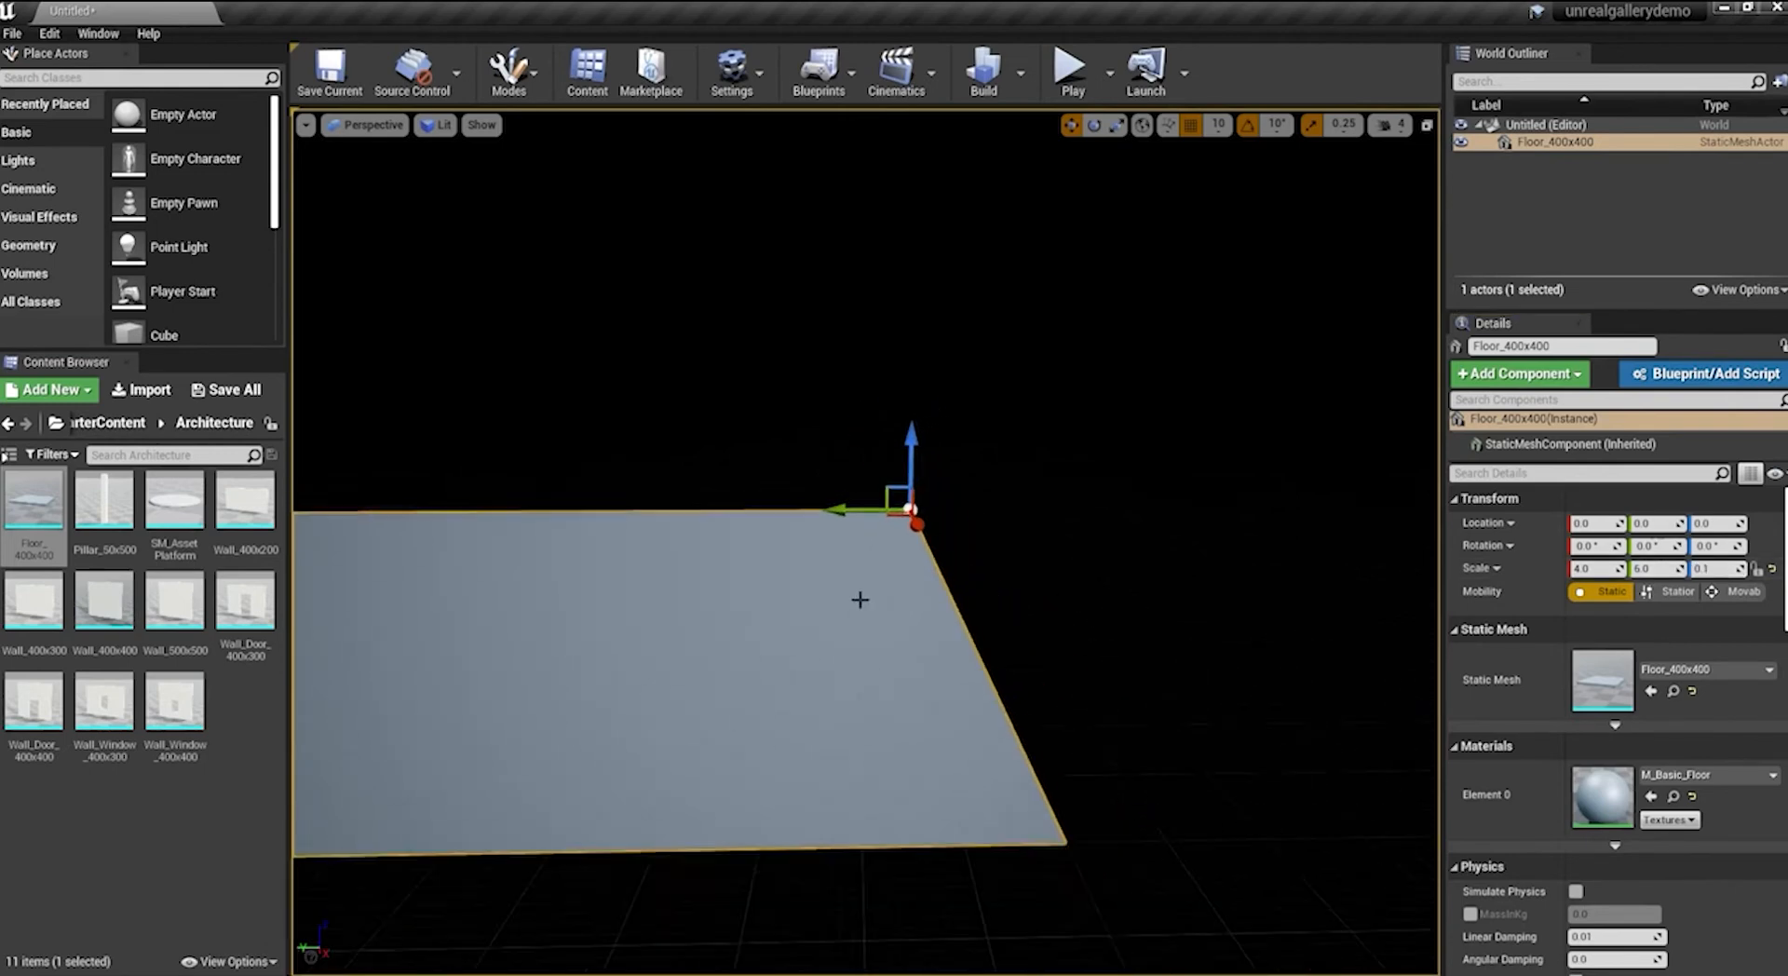
pyautogui.moveTo(860, 600); pyautogui.dragTo(1132, 600, button='middle')
pyautogui.moveTo(1011, 456); pyautogui.dragTo(983, 455, button='right')
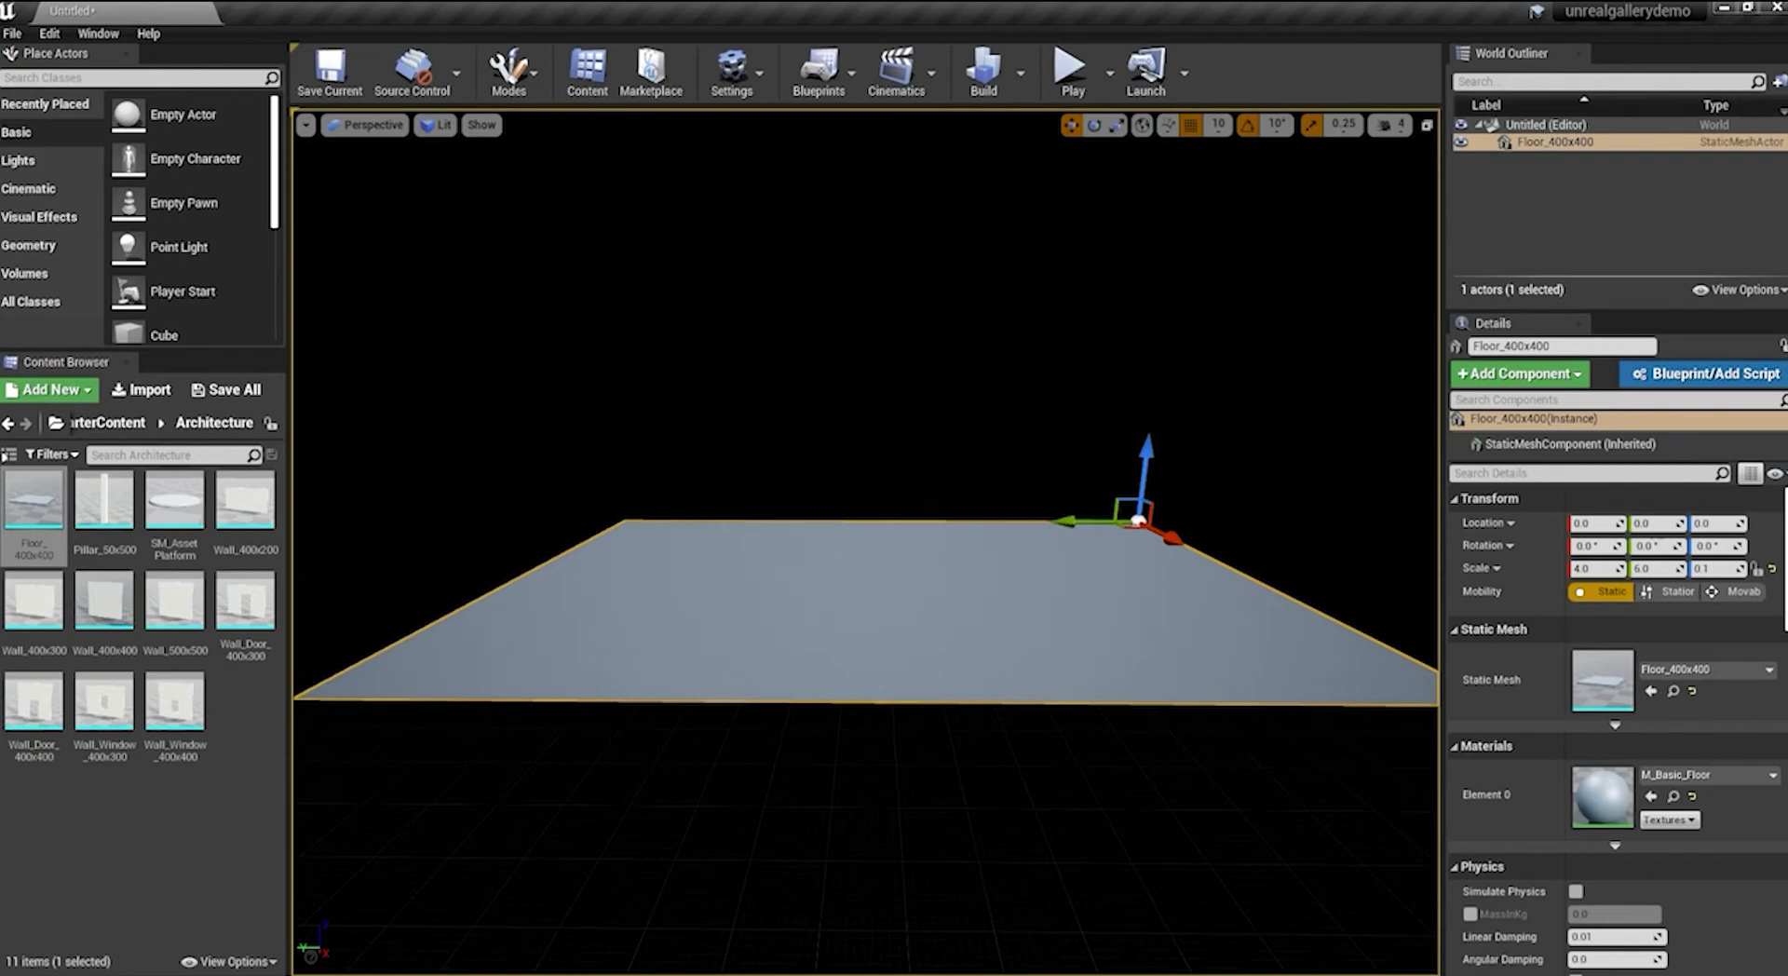
pyautogui.moveTo(984, 456)
pyautogui.mouseDown()
pyautogui.moveTo(995, 536)
pyautogui.moveTo(1021, 563)
pyautogui.moveTo(974, 556)
pyautogui.moveTo(1019, 529)
pyautogui.moveTo(1000, 452)
pyautogui.moveTo(982, 423)
pyautogui.moveTo(965, 443)
pyautogui.moveTo(1015, 470)
pyautogui.moveTo(976, 473)
pyautogui.moveTo(1048, 478)
pyautogui.moveTo(985, 482)
pyautogui.moveTo(1010, 503)
pyautogui.moveTo(1011, 410)
pyautogui.moveTo(1010, 452)
pyautogui.moveTo(984, 452)
pyautogui.mouseUp()
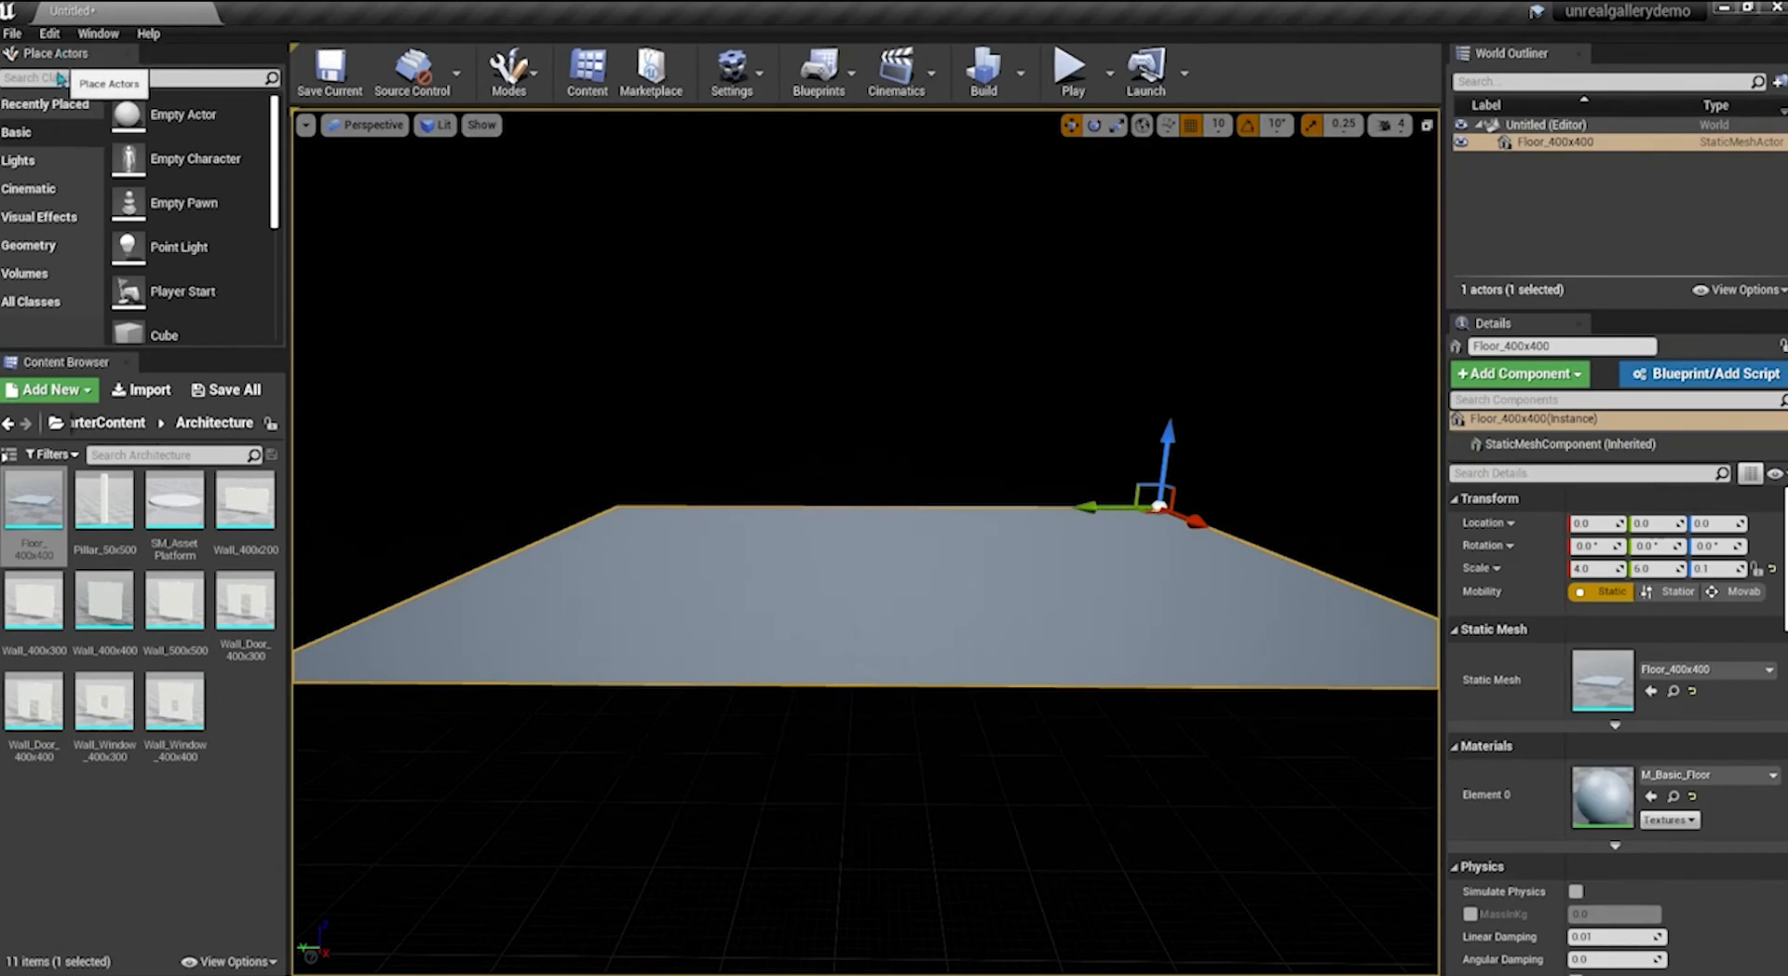
pyautogui.click(48, 161)
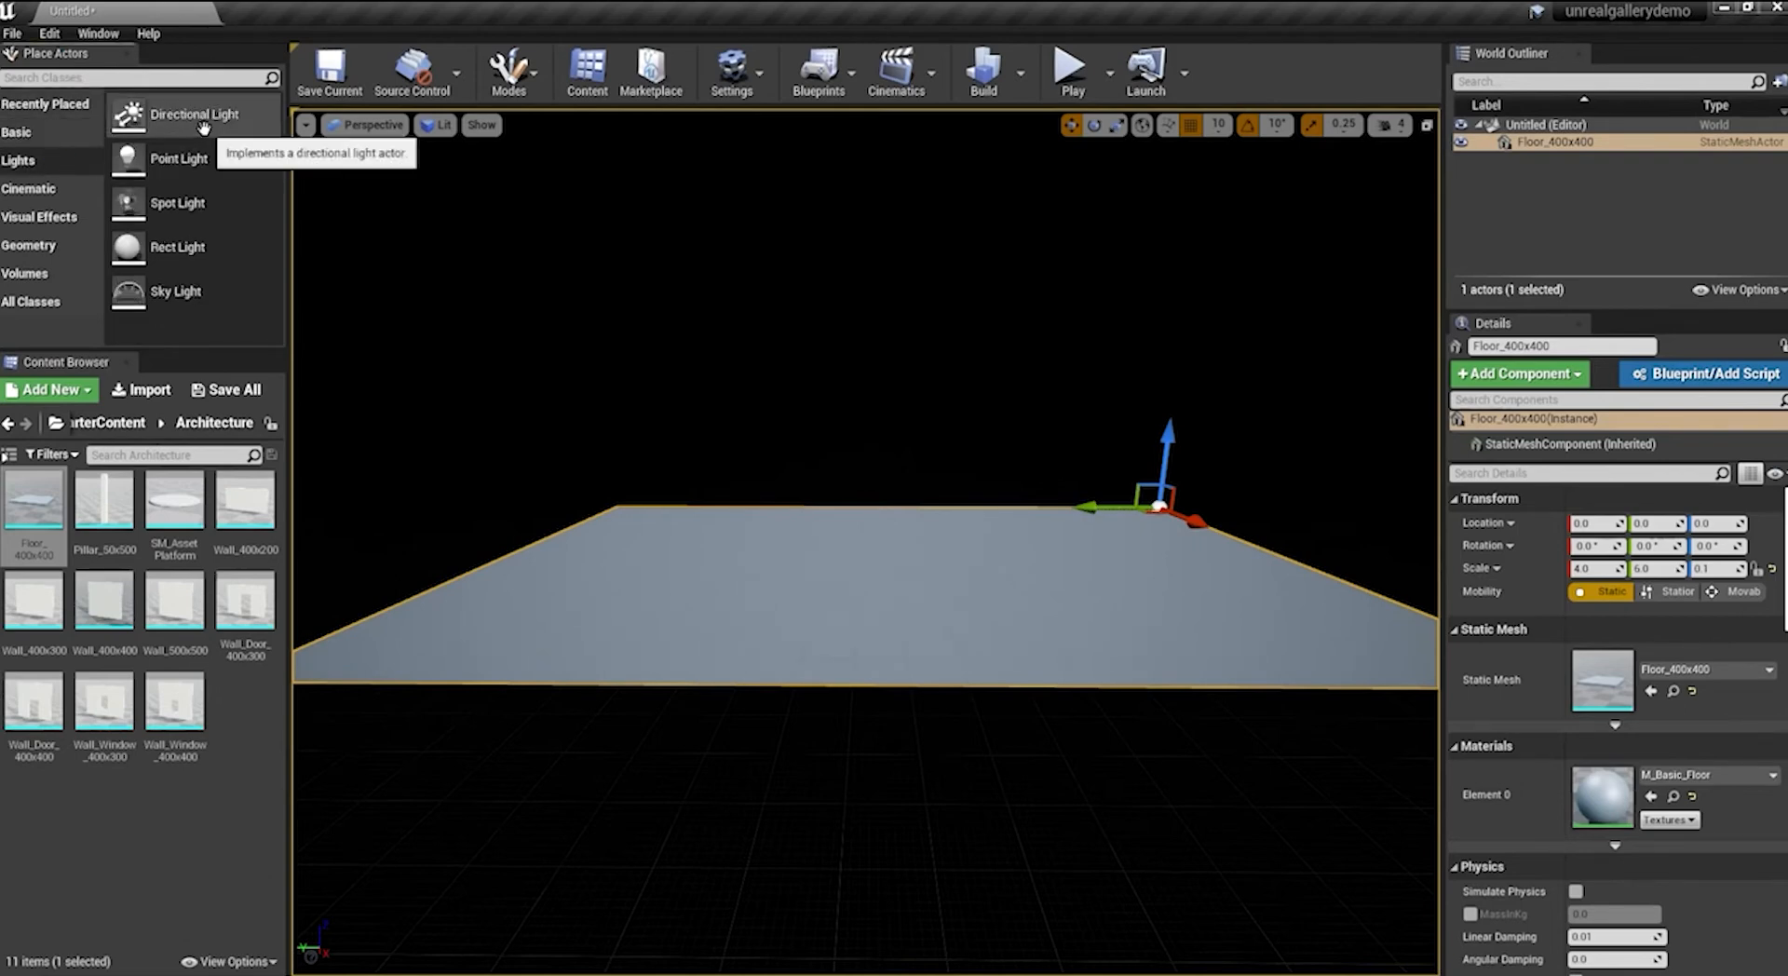
pyautogui.moveTo(203, 129); pyautogui.dragTo(896, 266)
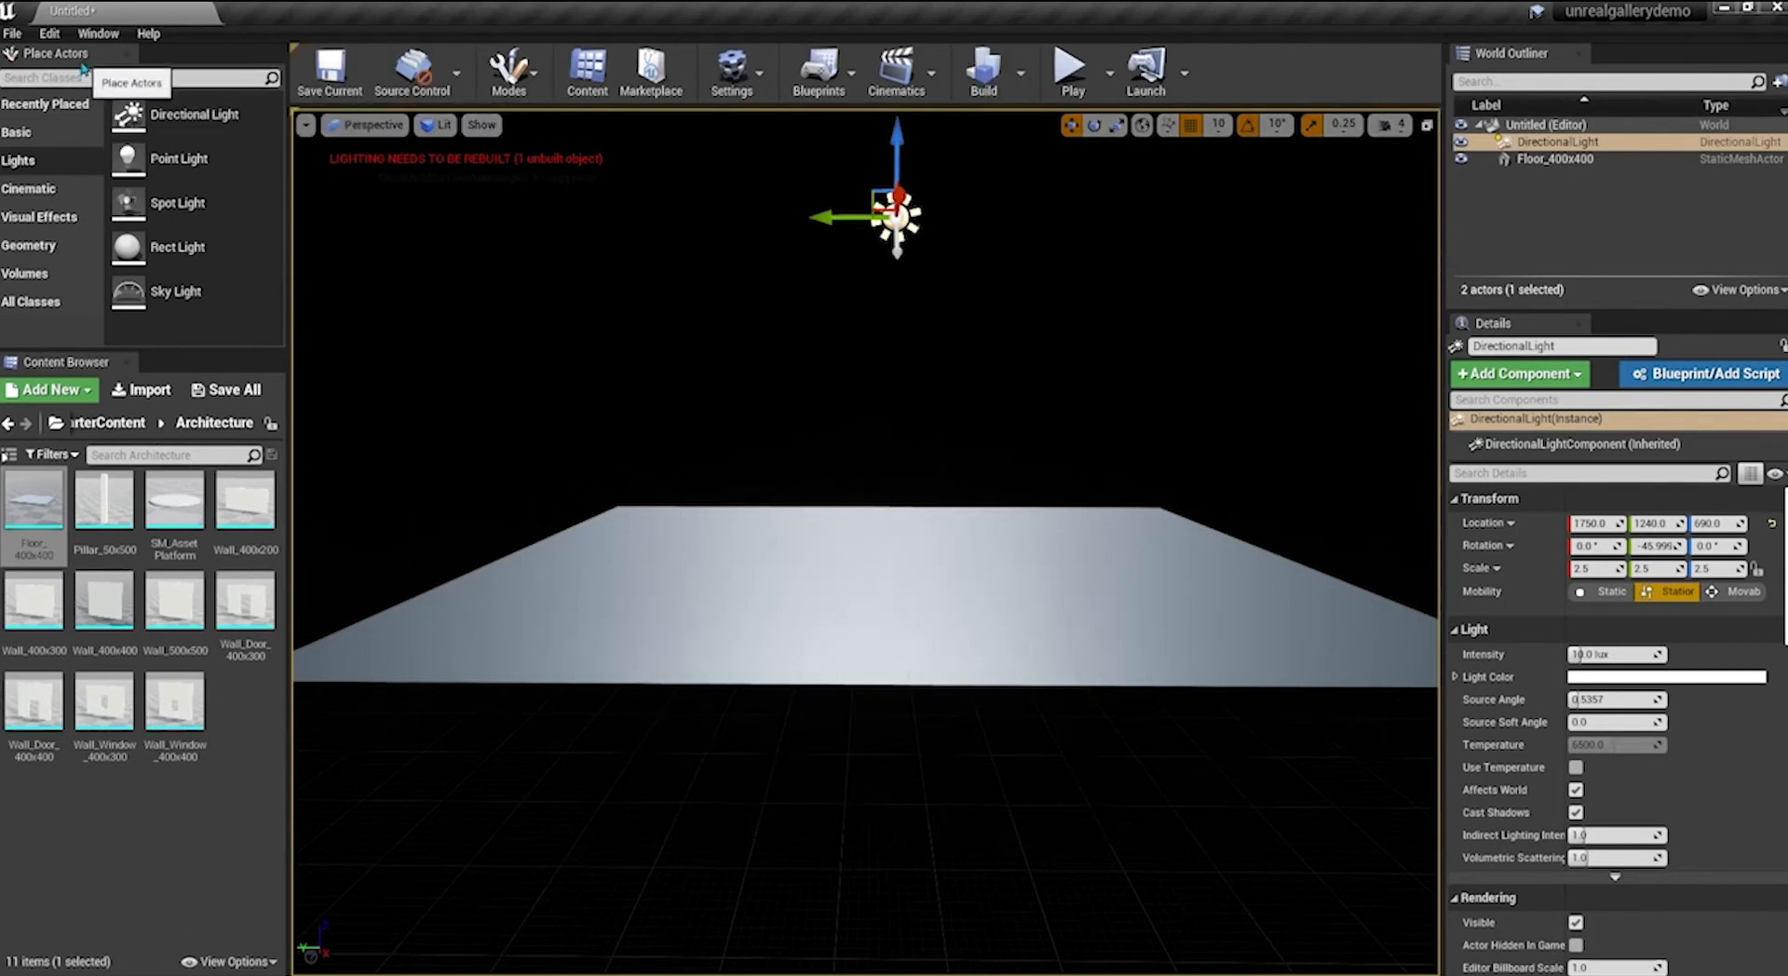
# Add an Atmospheric Fog actor from the visual effects above the floor, near the directional light
pyautogui.click(66, 221)
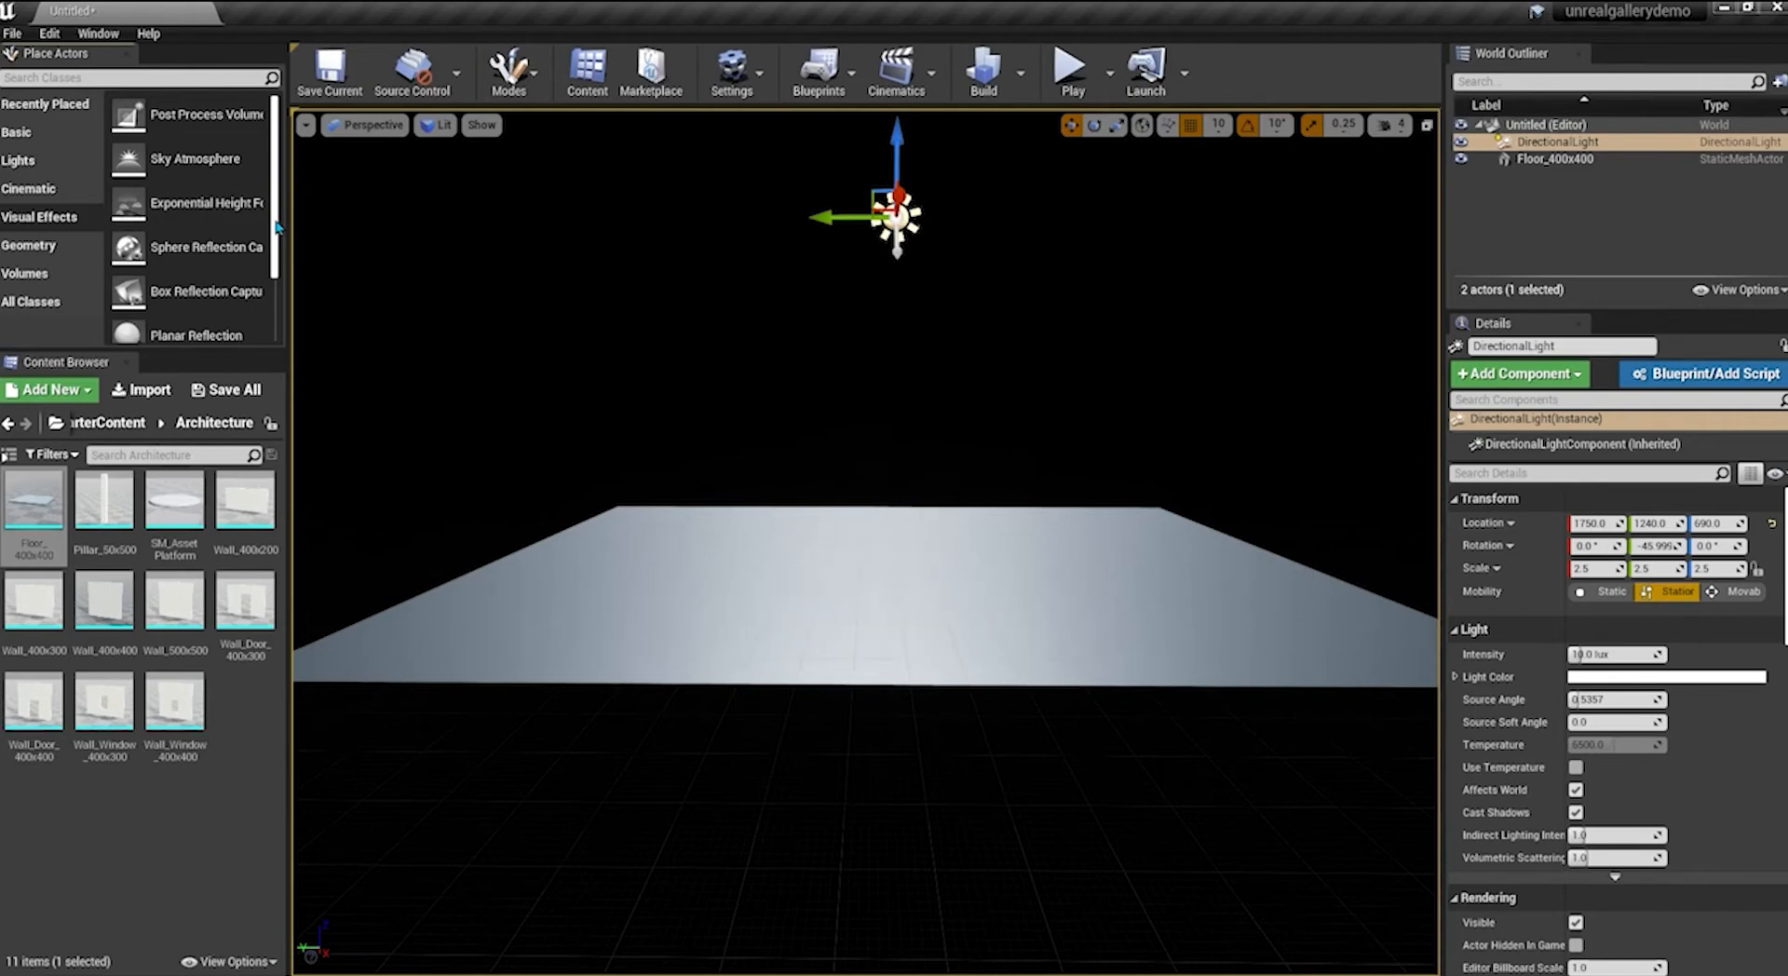
pyautogui.scroll(-3, 277, 226)
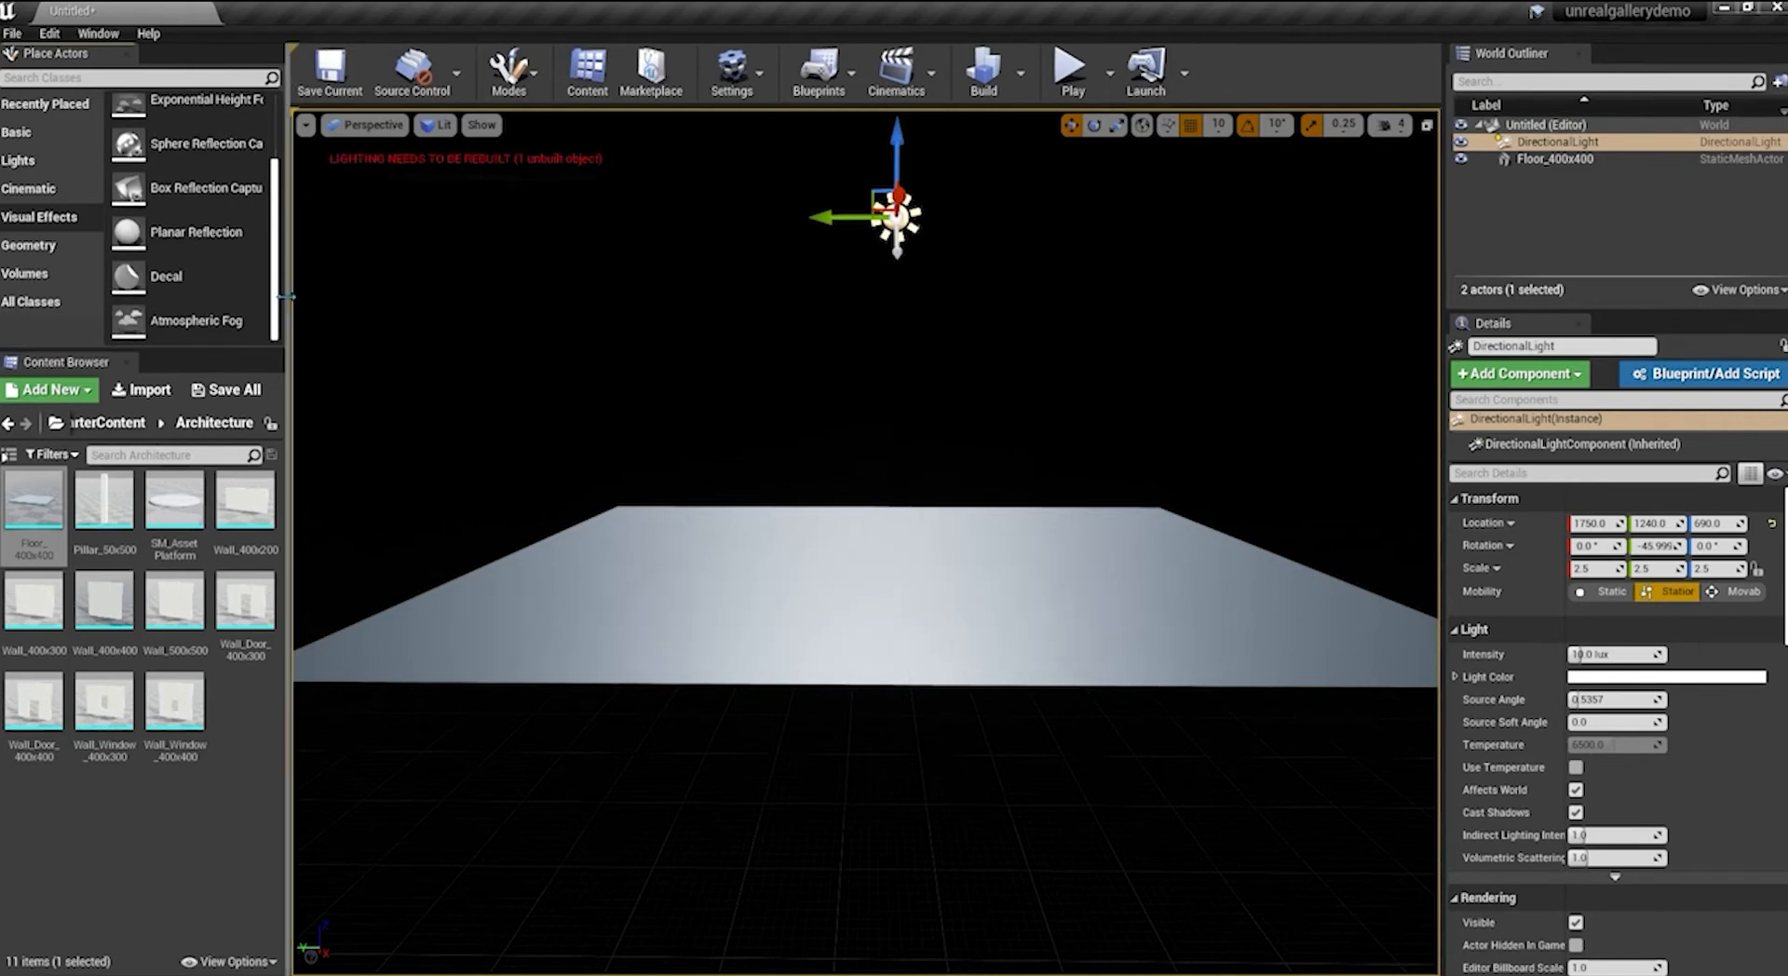
pyautogui.moveTo(221, 324); pyautogui.dragTo(769, 300)
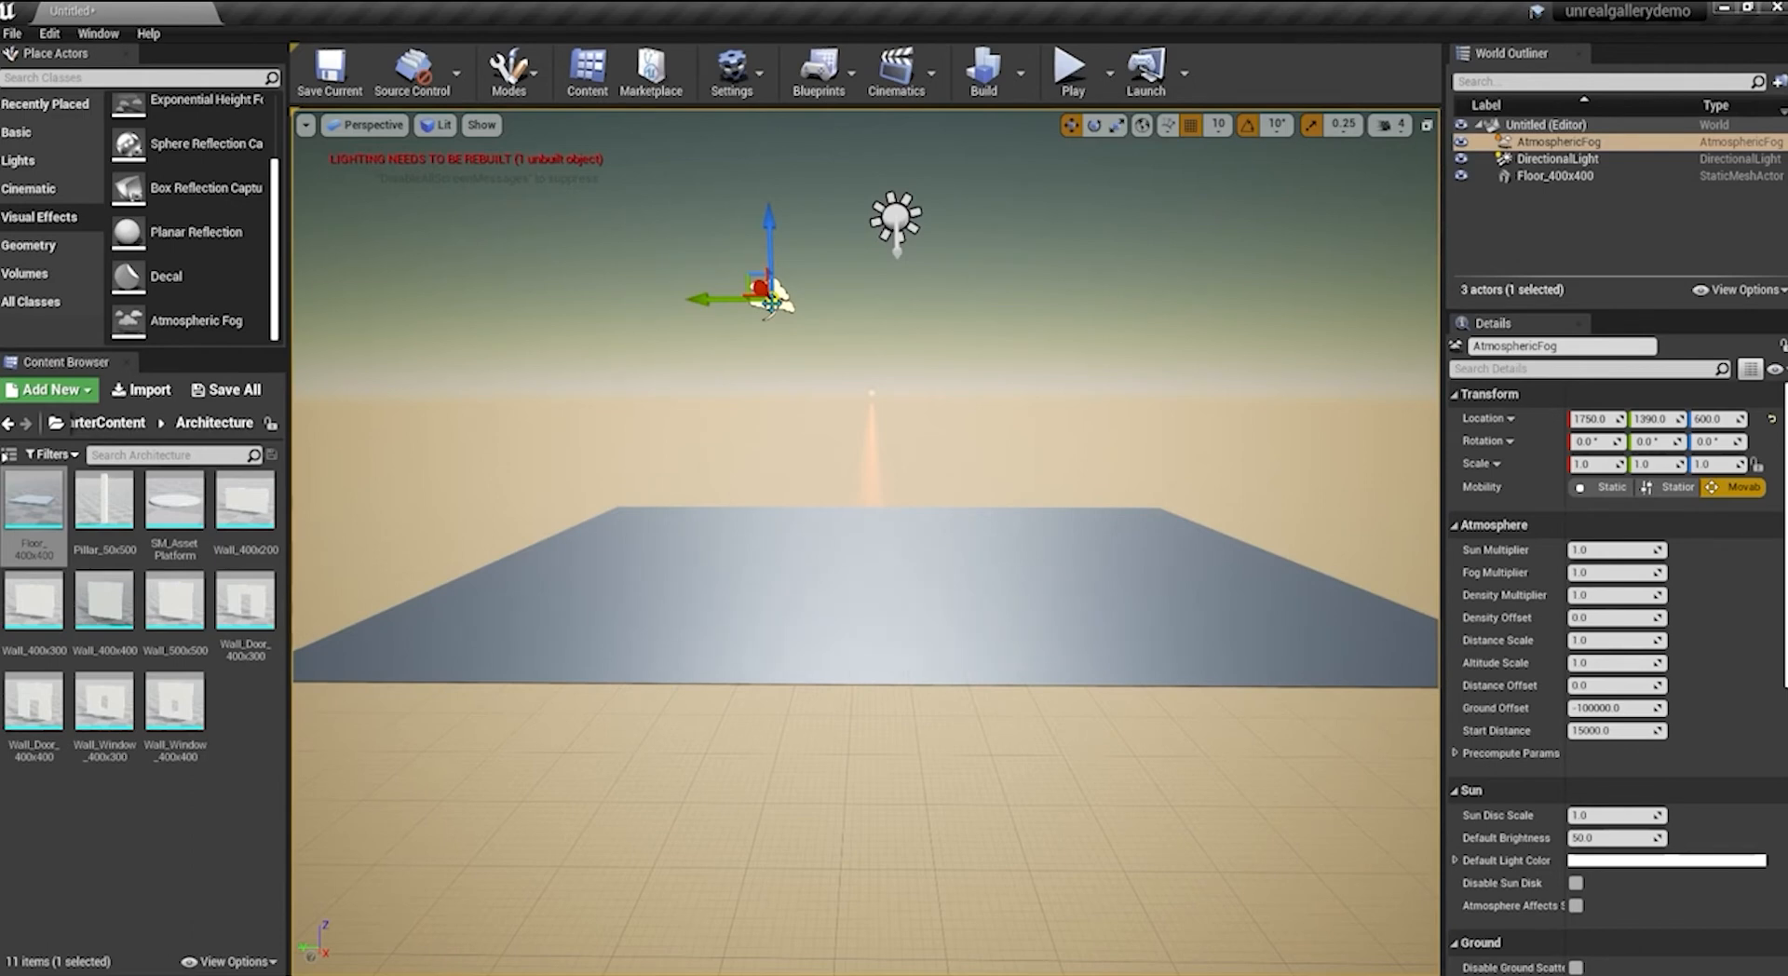
# Place a Lightmass Importance Volume around the middle of the floor and scale it uniformly to 18.25 so it encloses the floor
pyautogui.click(44, 273)
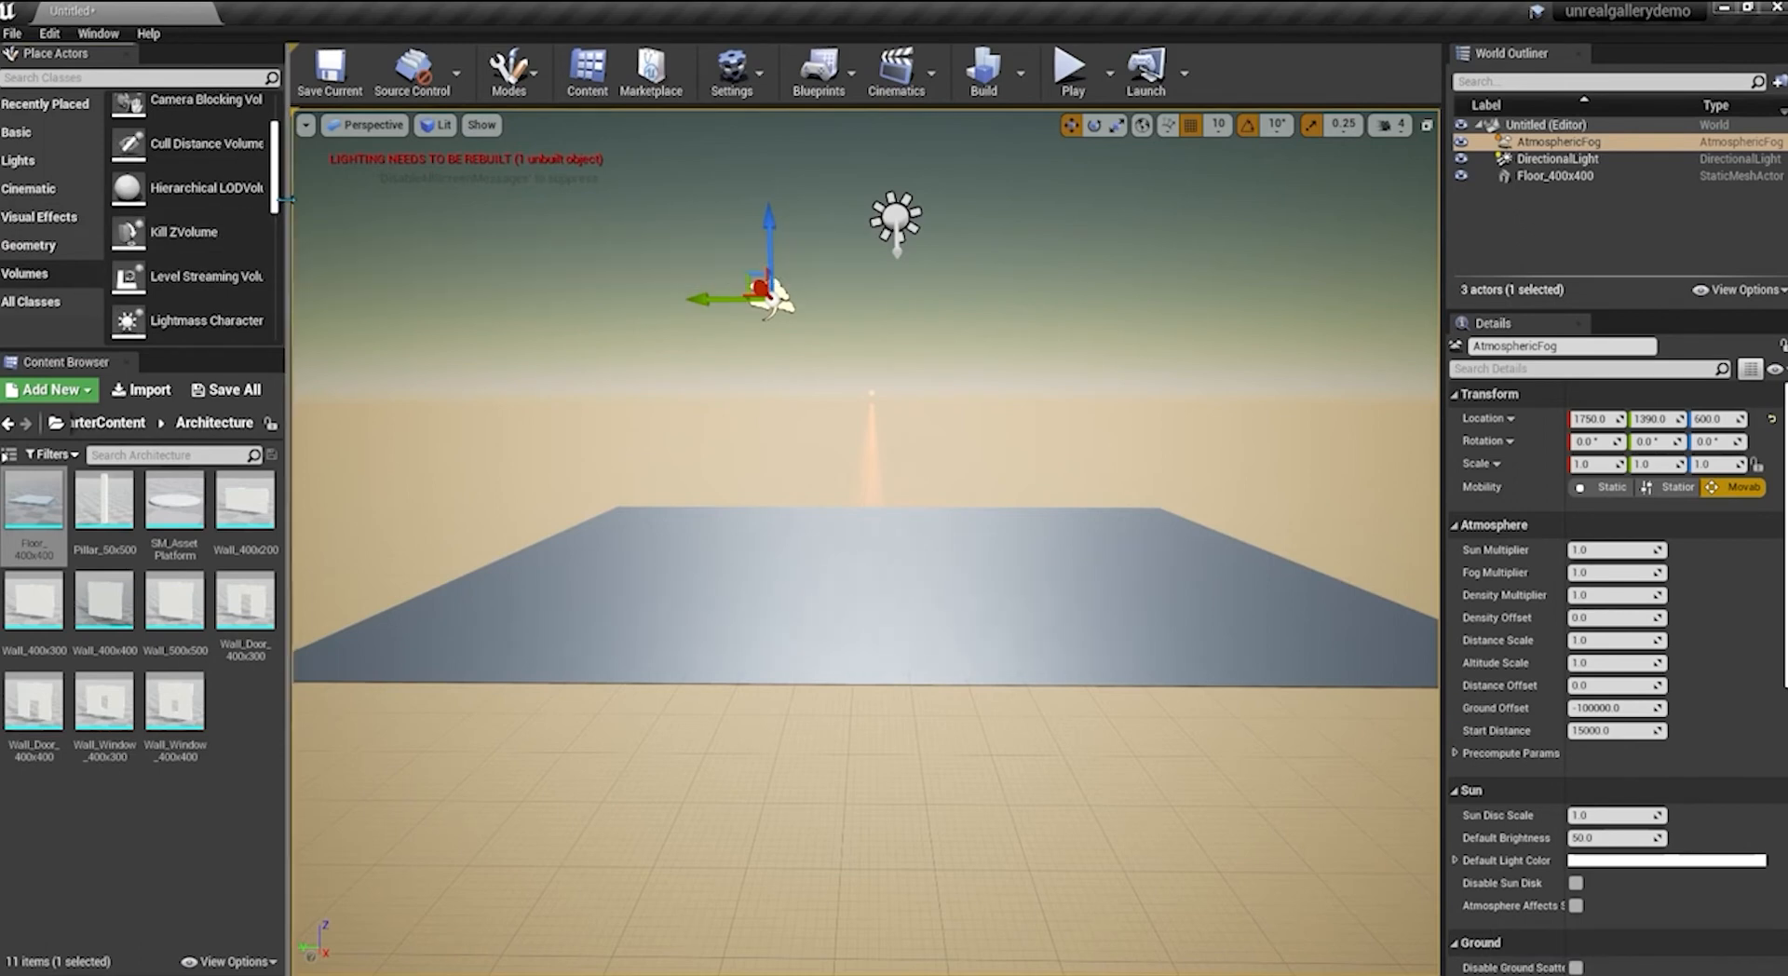
pyautogui.moveTo(277, 209); pyautogui.dragTo(282, 253)
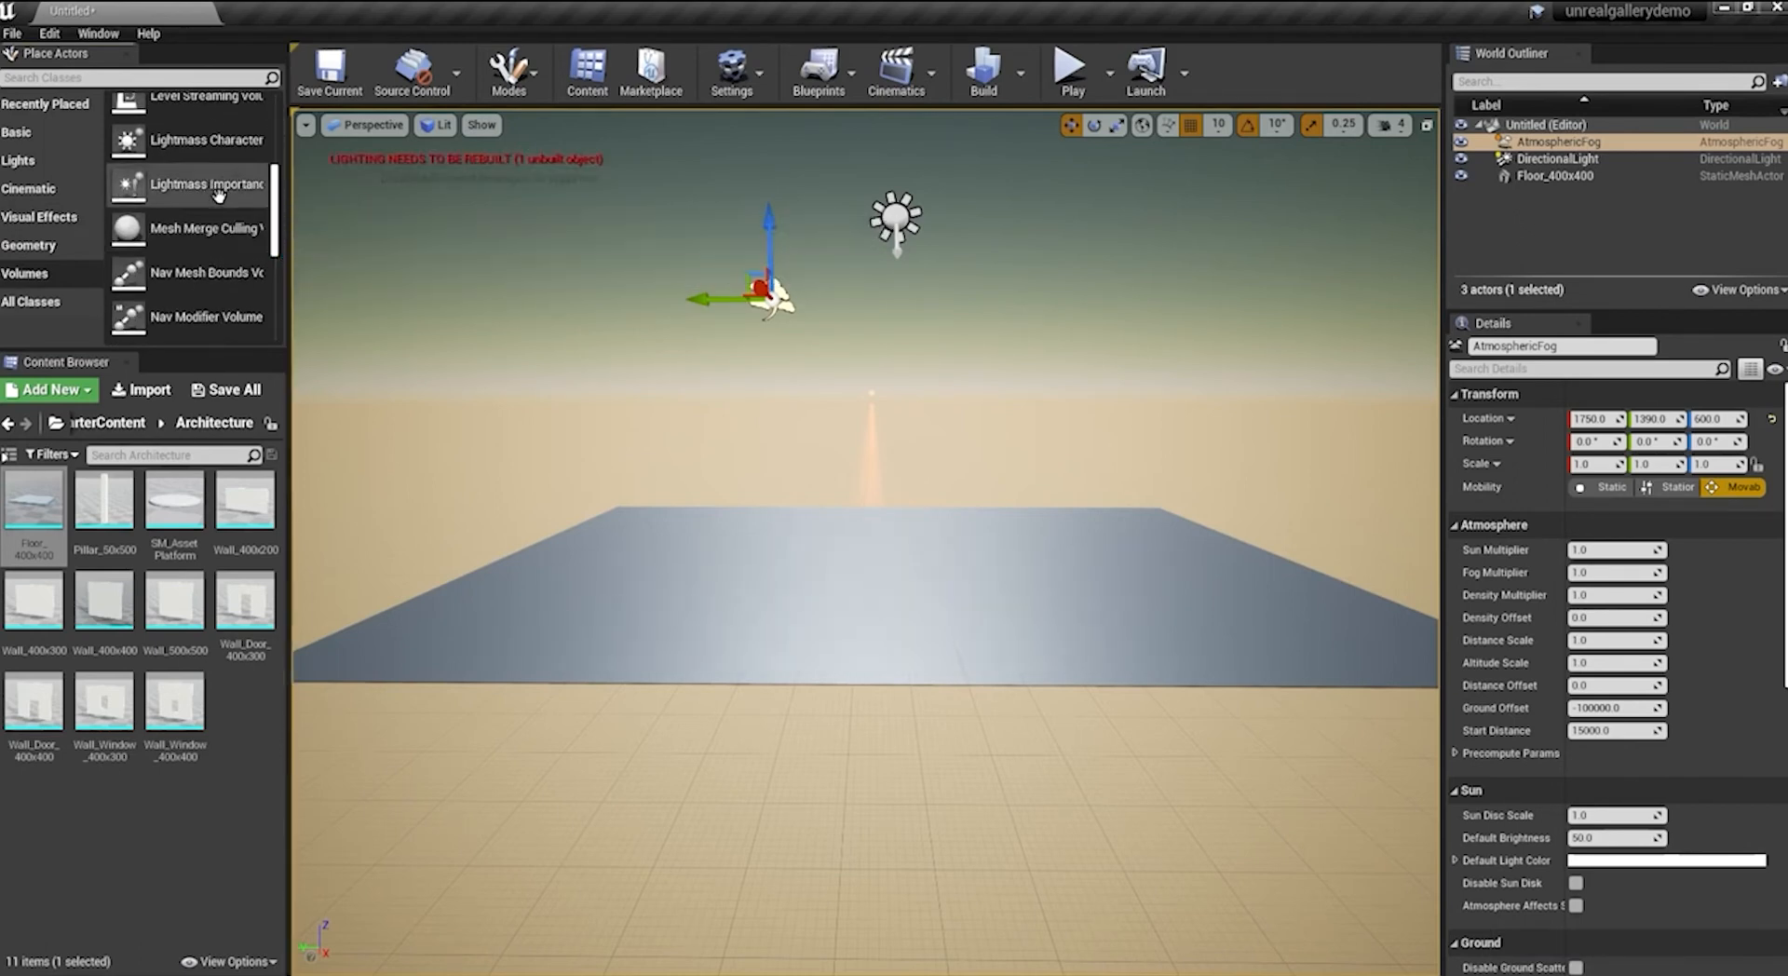
pyautogui.moveTo(218, 193); pyautogui.dragTo(790, 244)
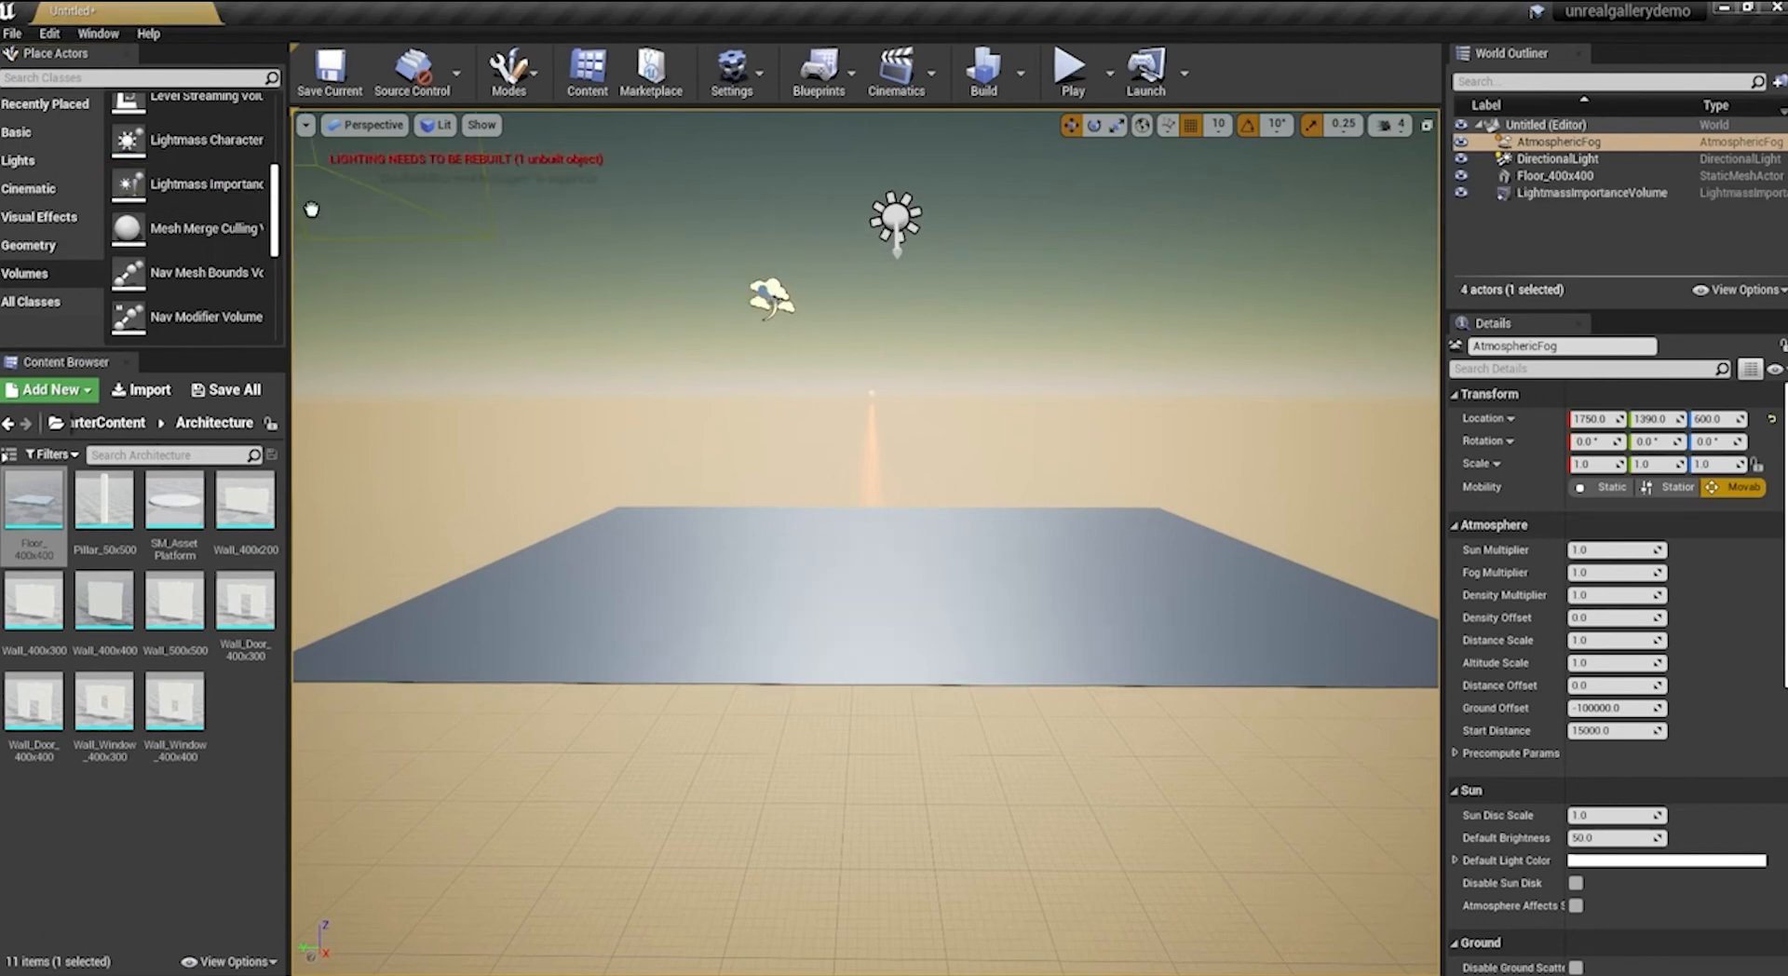
pyautogui.moveTo(807, 364); pyautogui.dragTo(878, 588)
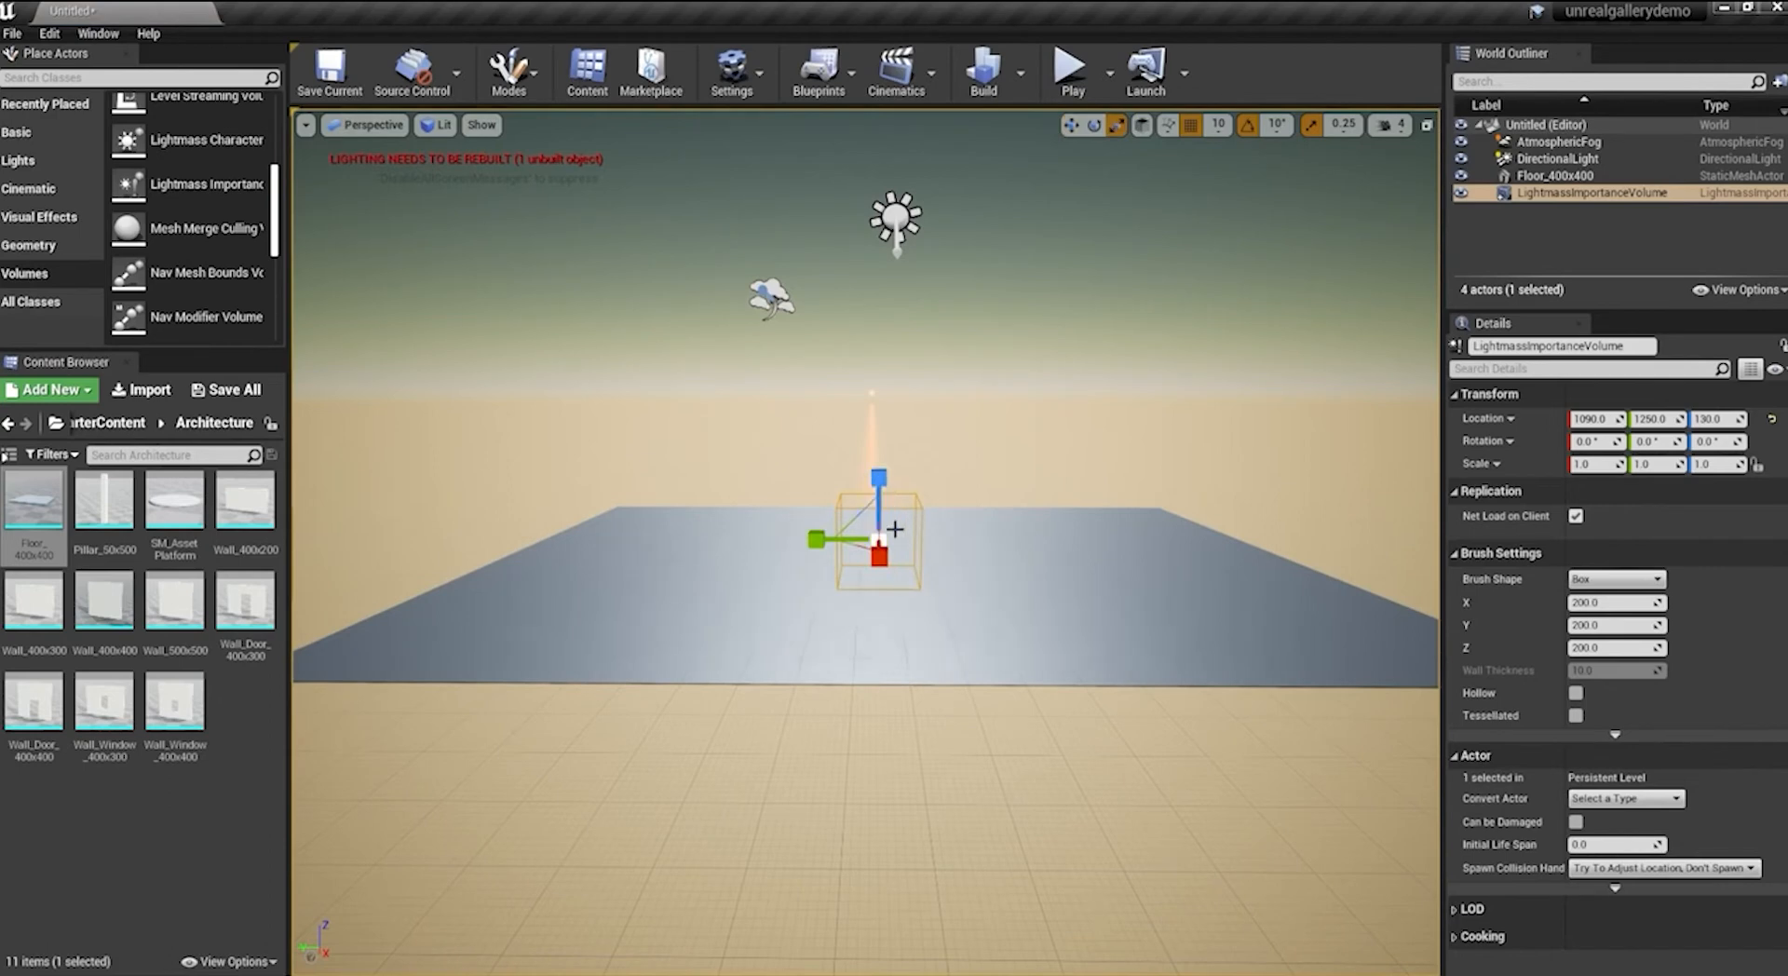
pyautogui.press('r')
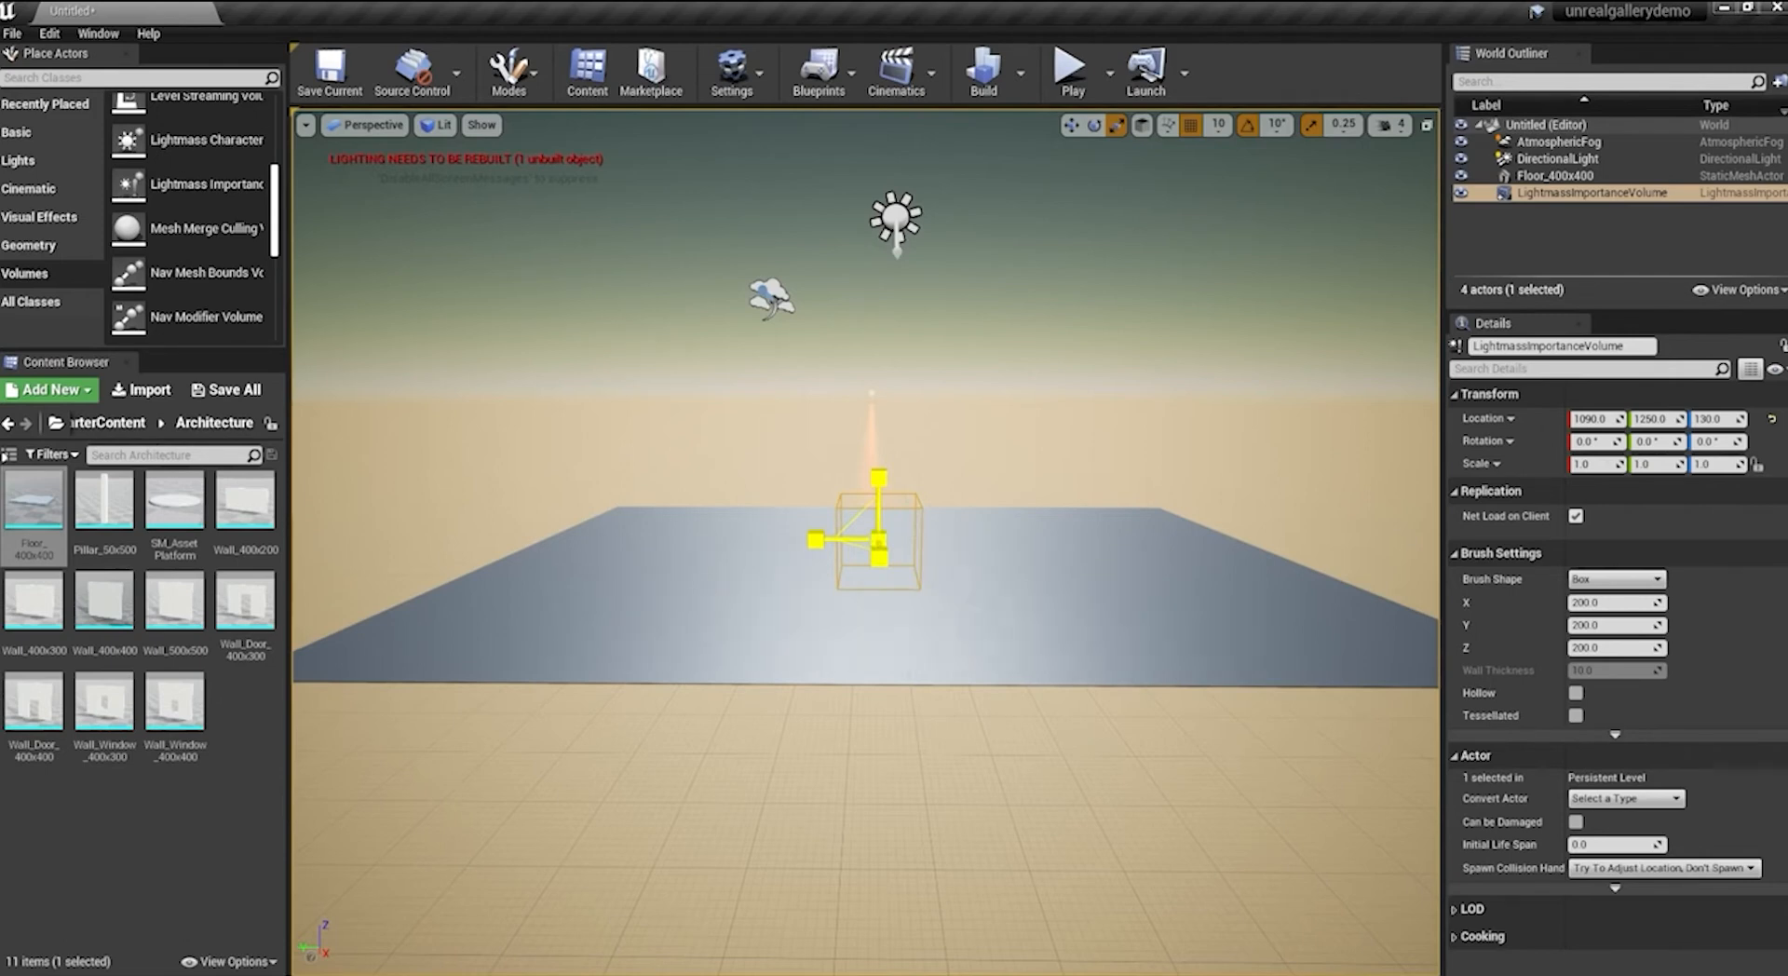
pyautogui.moveTo(879, 539); pyautogui.dragTo(1289, 47)
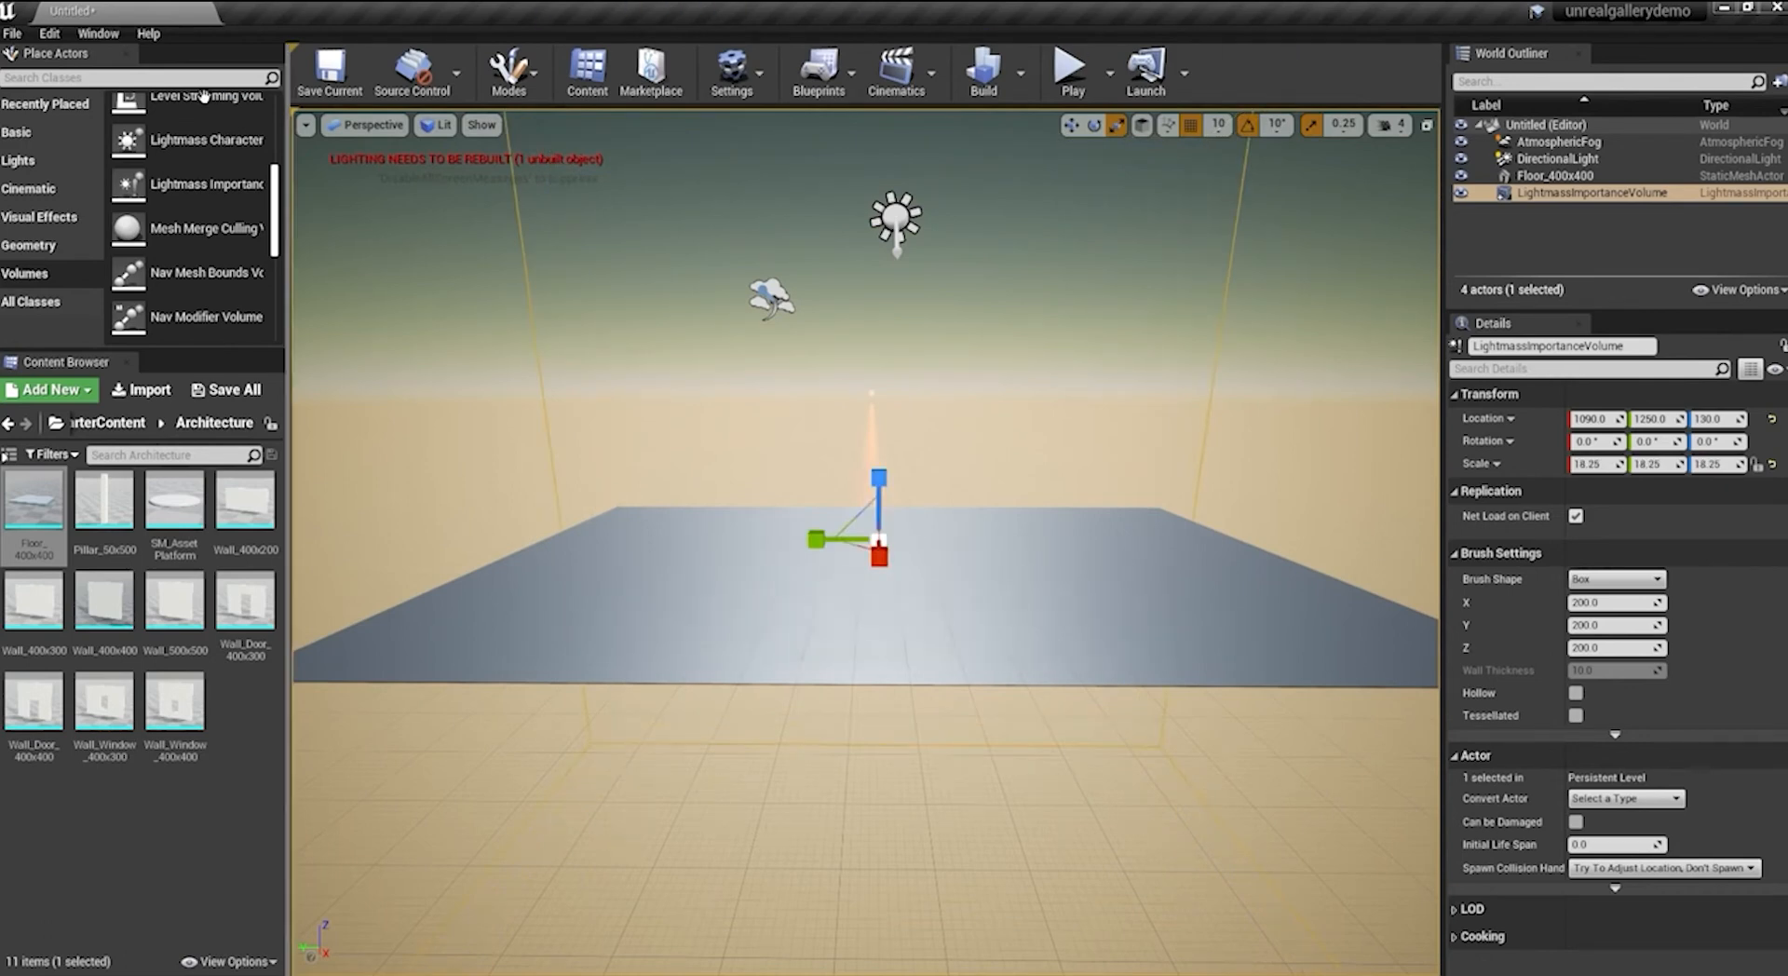
# Place a Player Start by the floor's front edge at about X 1840, Y 1240, Z 192
pyautogui.click(78, 138)
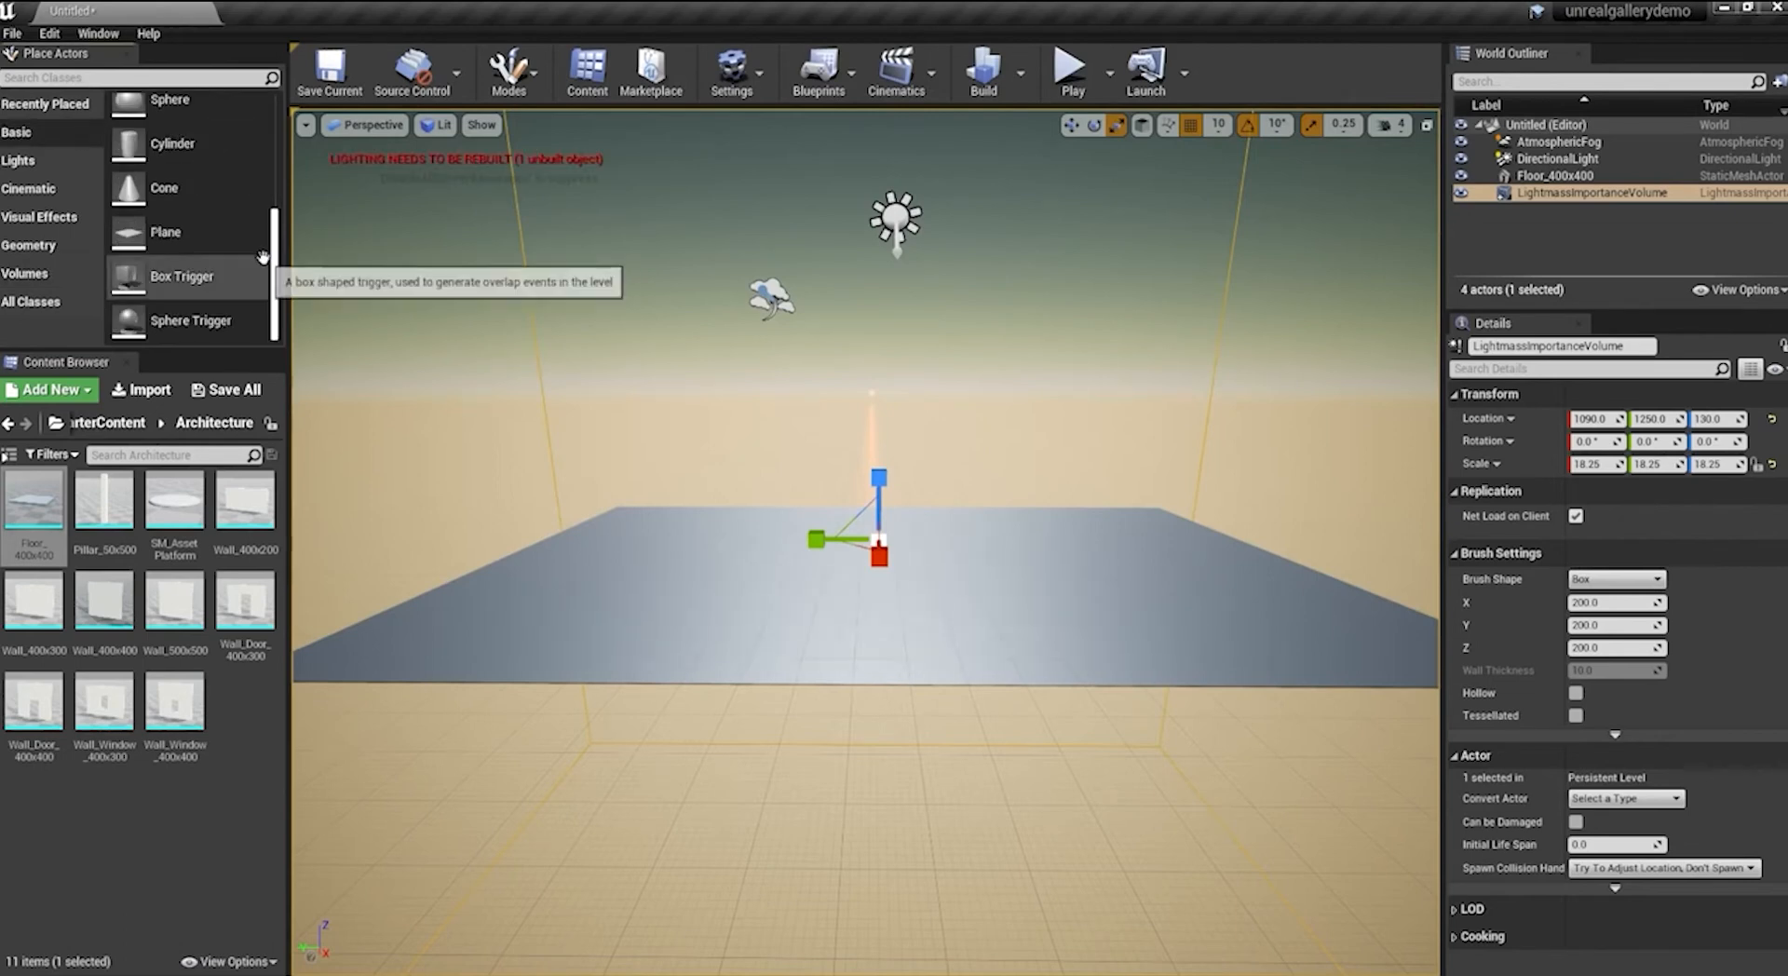
pyautogui.moveTo(276, 257); pyautogui.dragTo(276, 255)
pyautogui.scroll(5, 276, 259)
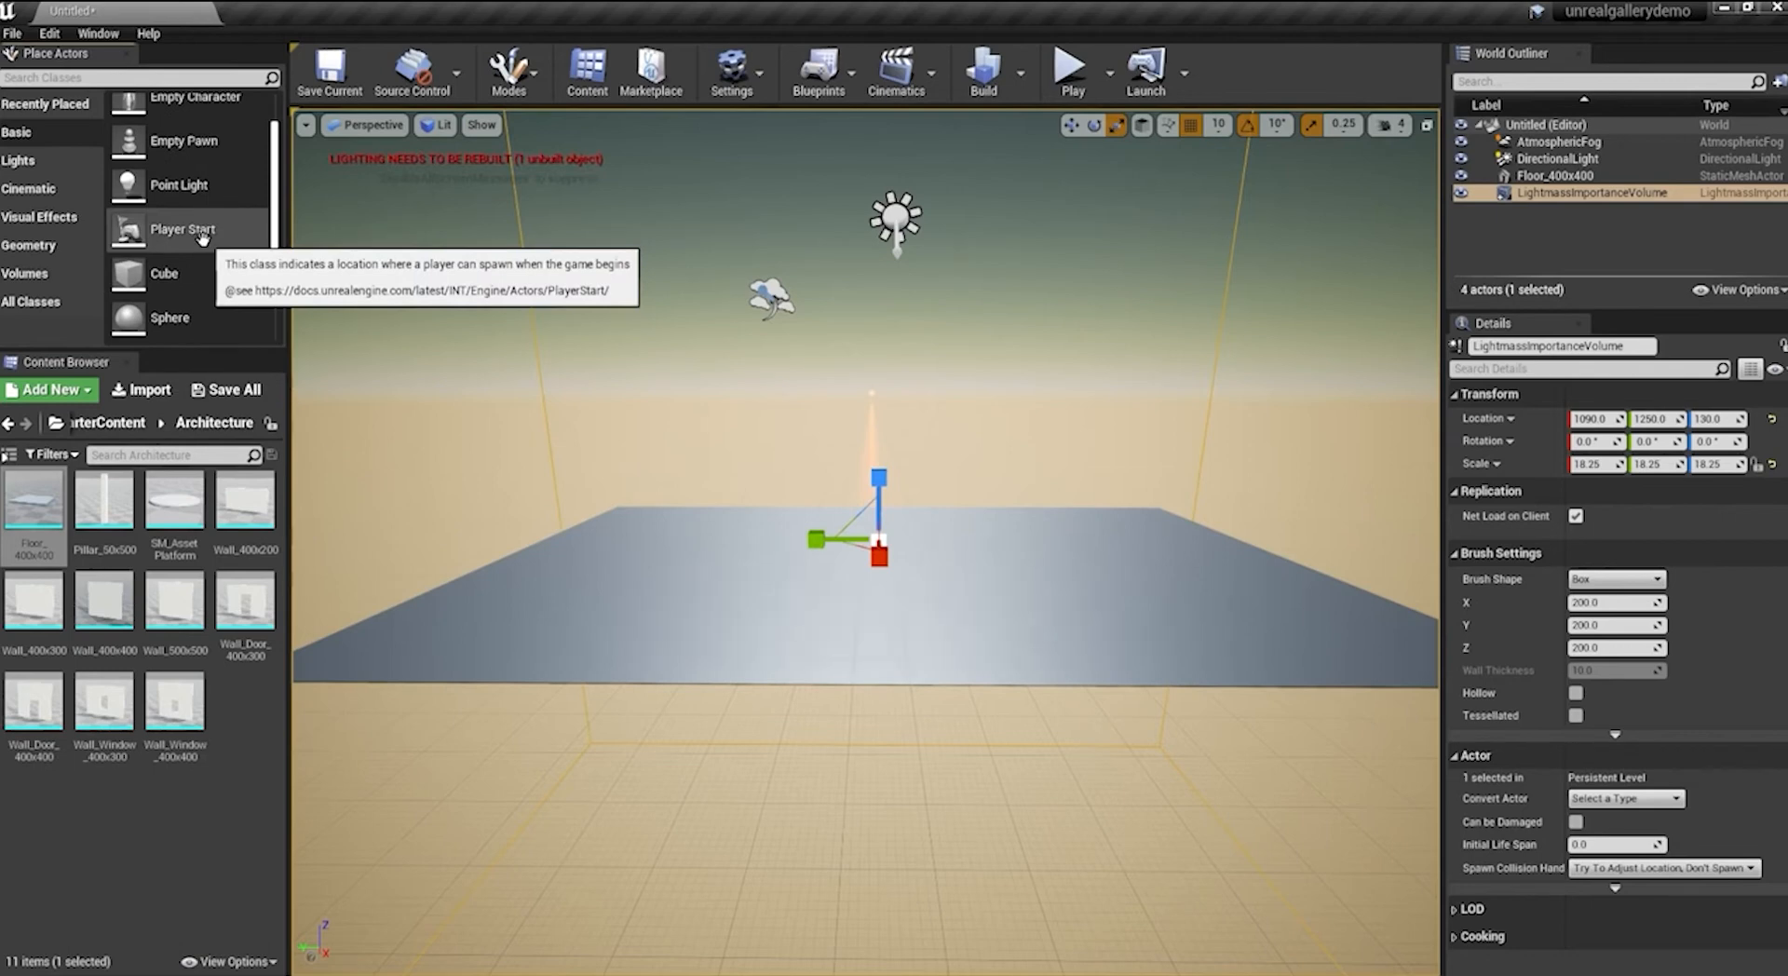
pyautogui.moveTo(203, 239); pyautogui.dragTo(895, 709)
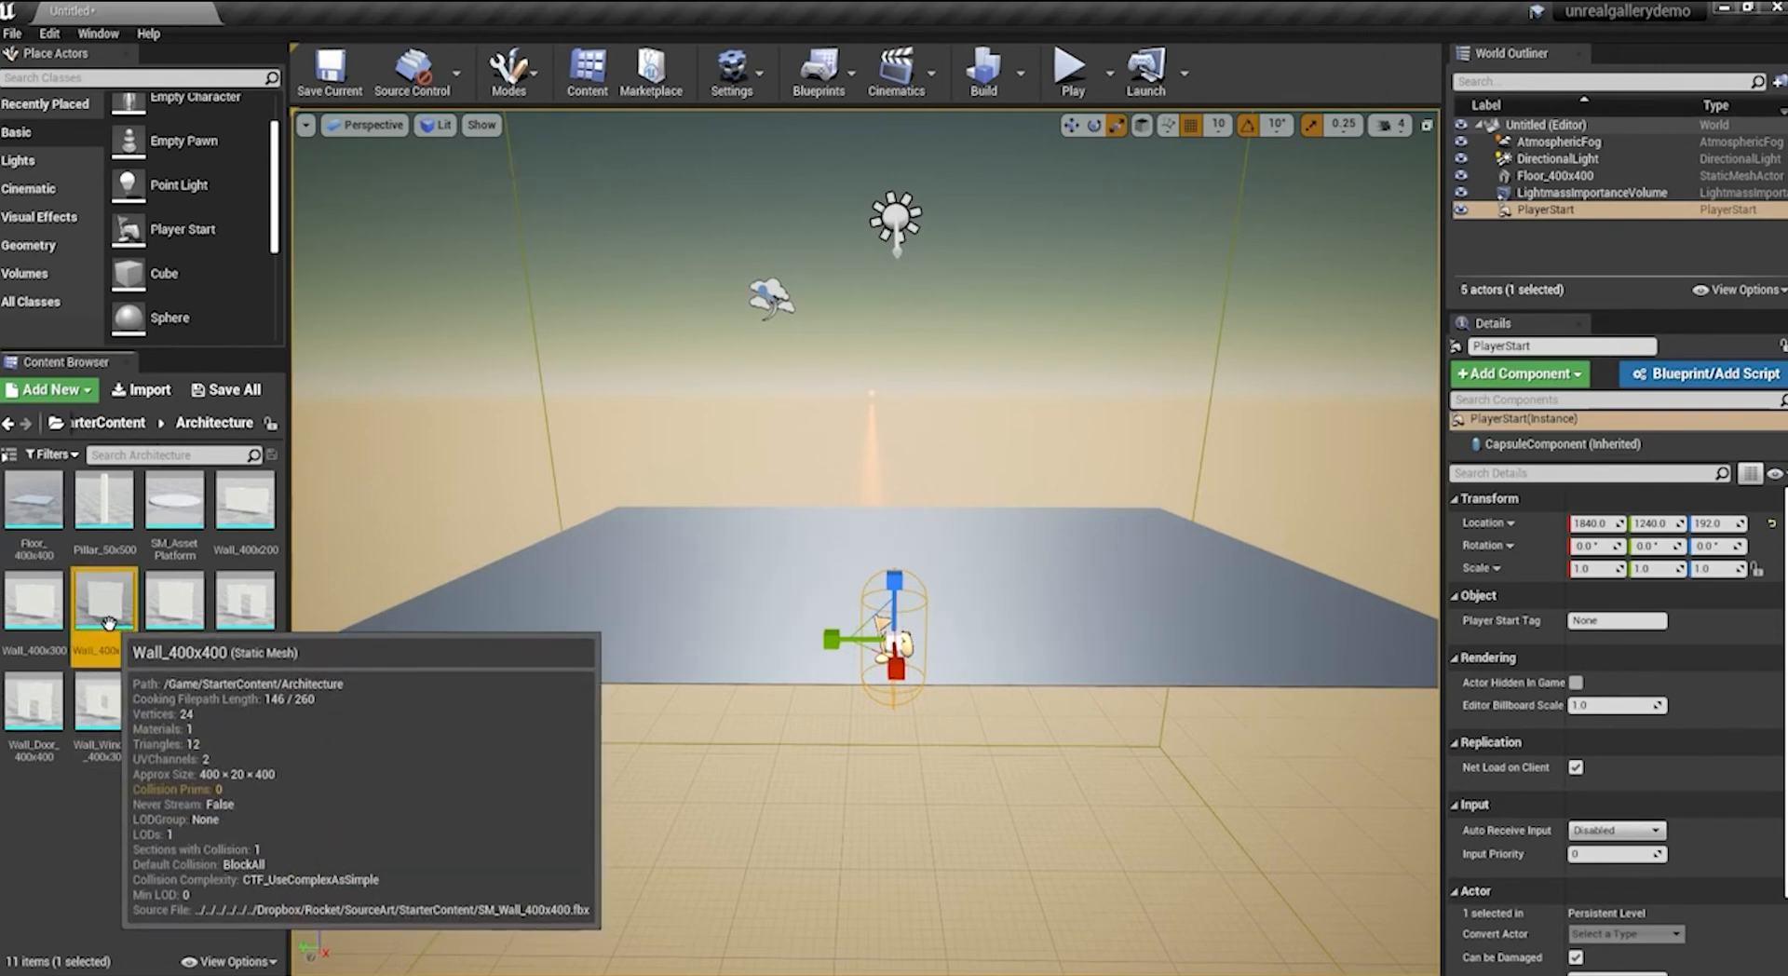
# Place the Wall_400x400 mesh from the Architecture folder into the level and rotate it 90° about the Z axis
pyautogui.moveTo(108, 622); pyautogui.dragTo(727, 482)
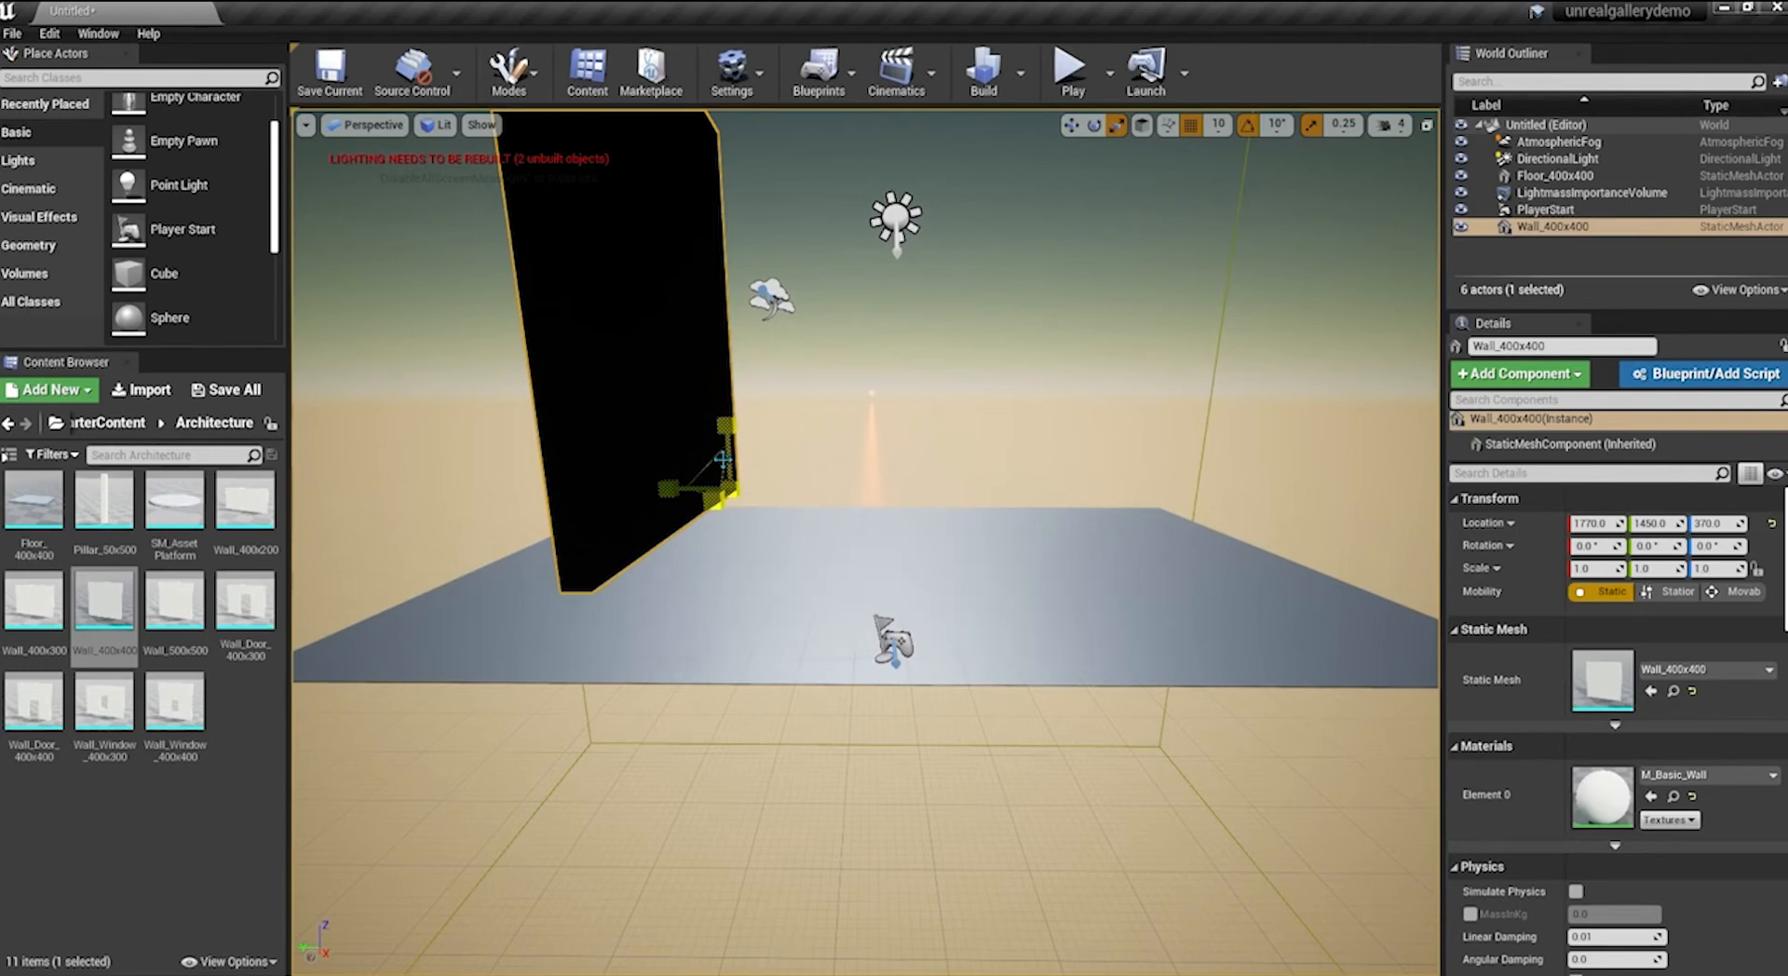
pyautogui.press('e')
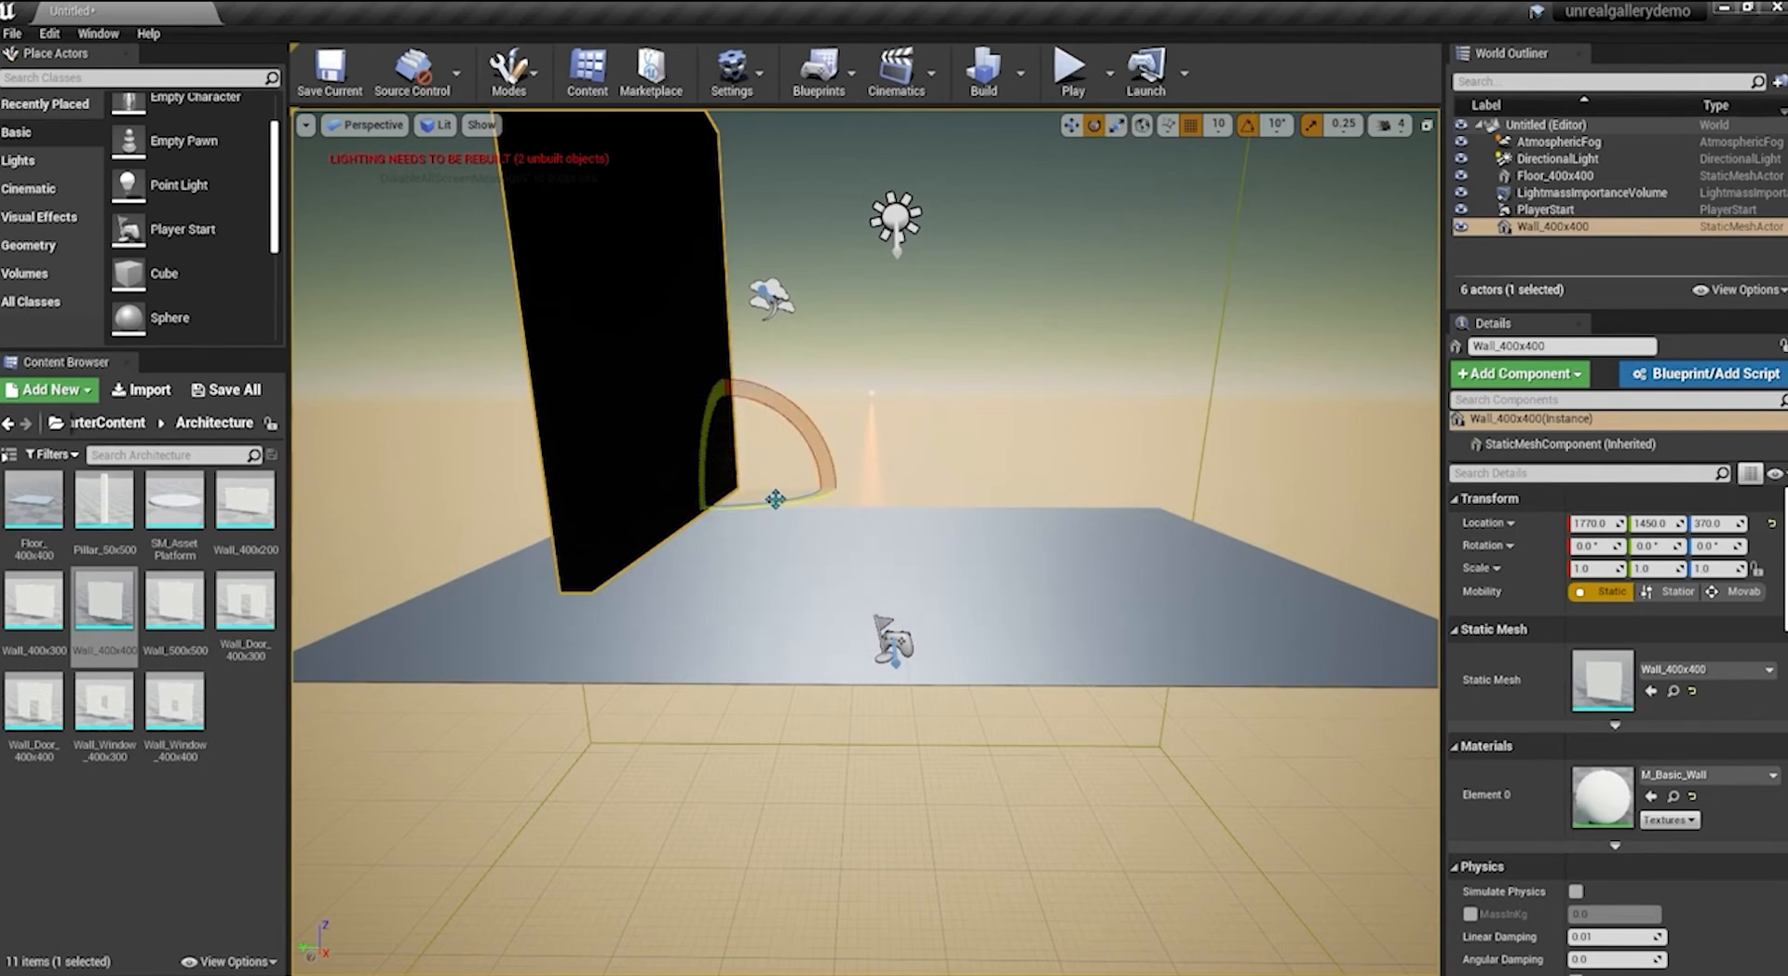
pyautogui.moveTo(774, 499); pyautogui.dragTo(591, 494)
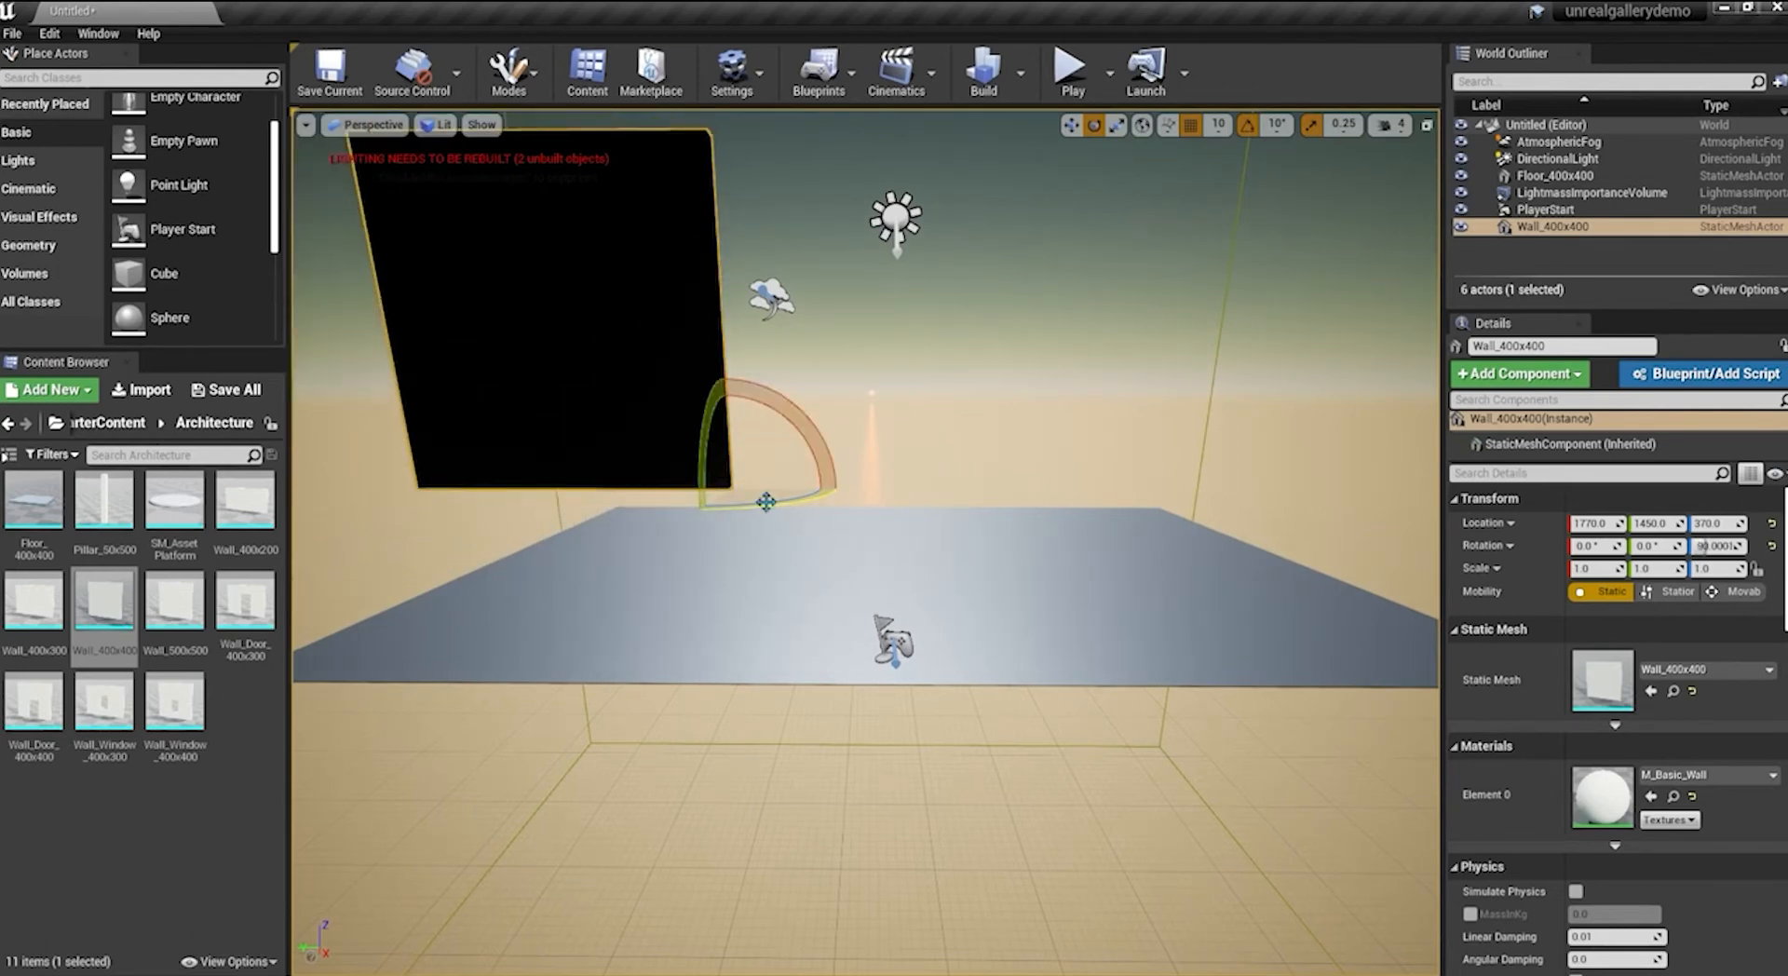
# Move the wall along Y to 1200 and lower it to a Z location of 350
pyautogui.press('w')
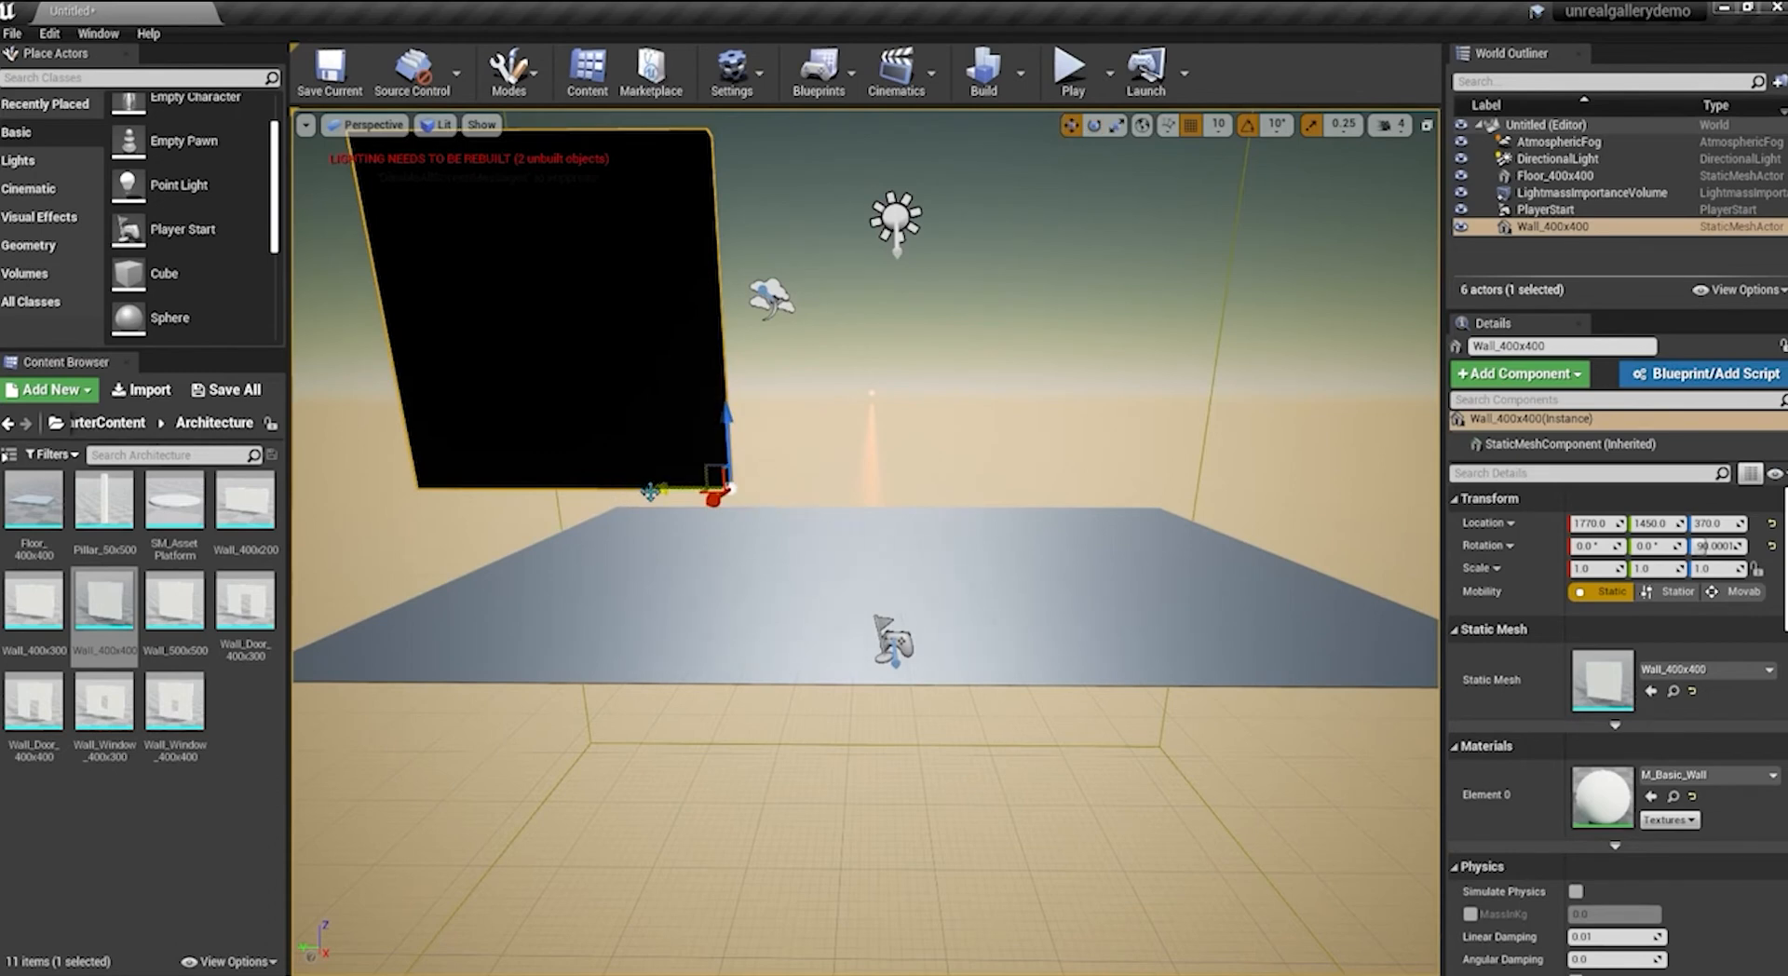
pyautogui.moveTo(650, 492); pyautogui.dragTo(850, 519)
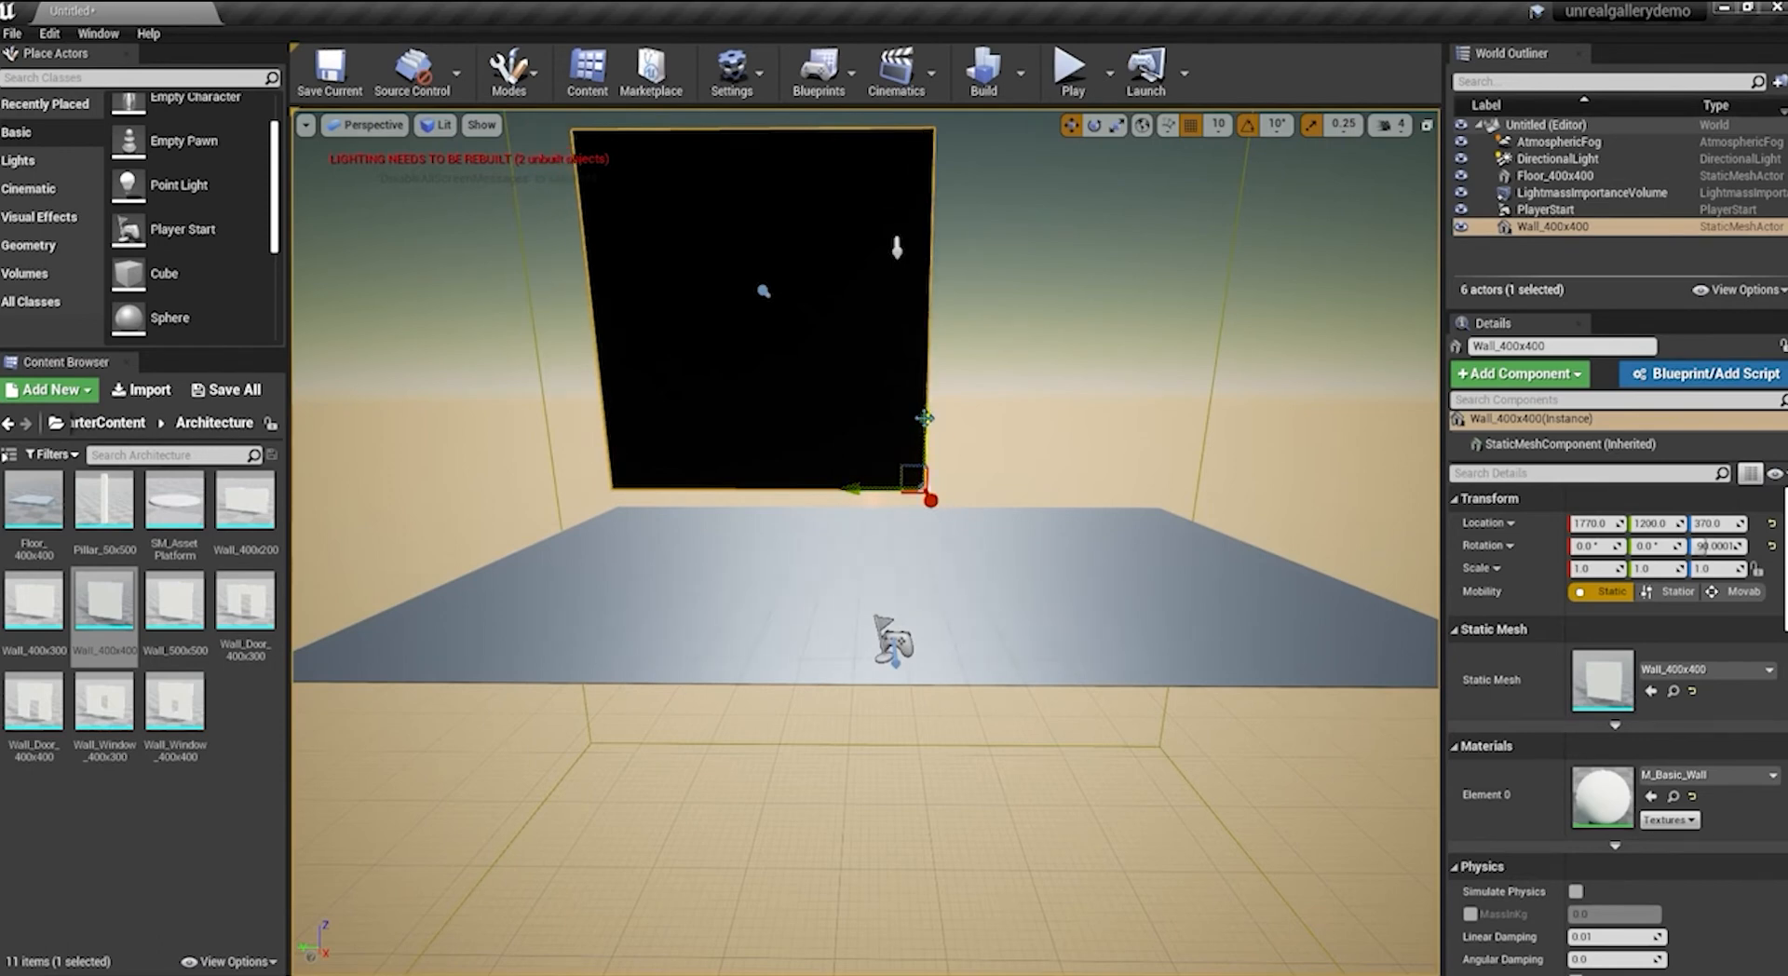
pyautogui.moveTo(925, 418); pyautogui.dragTo(928, 435)
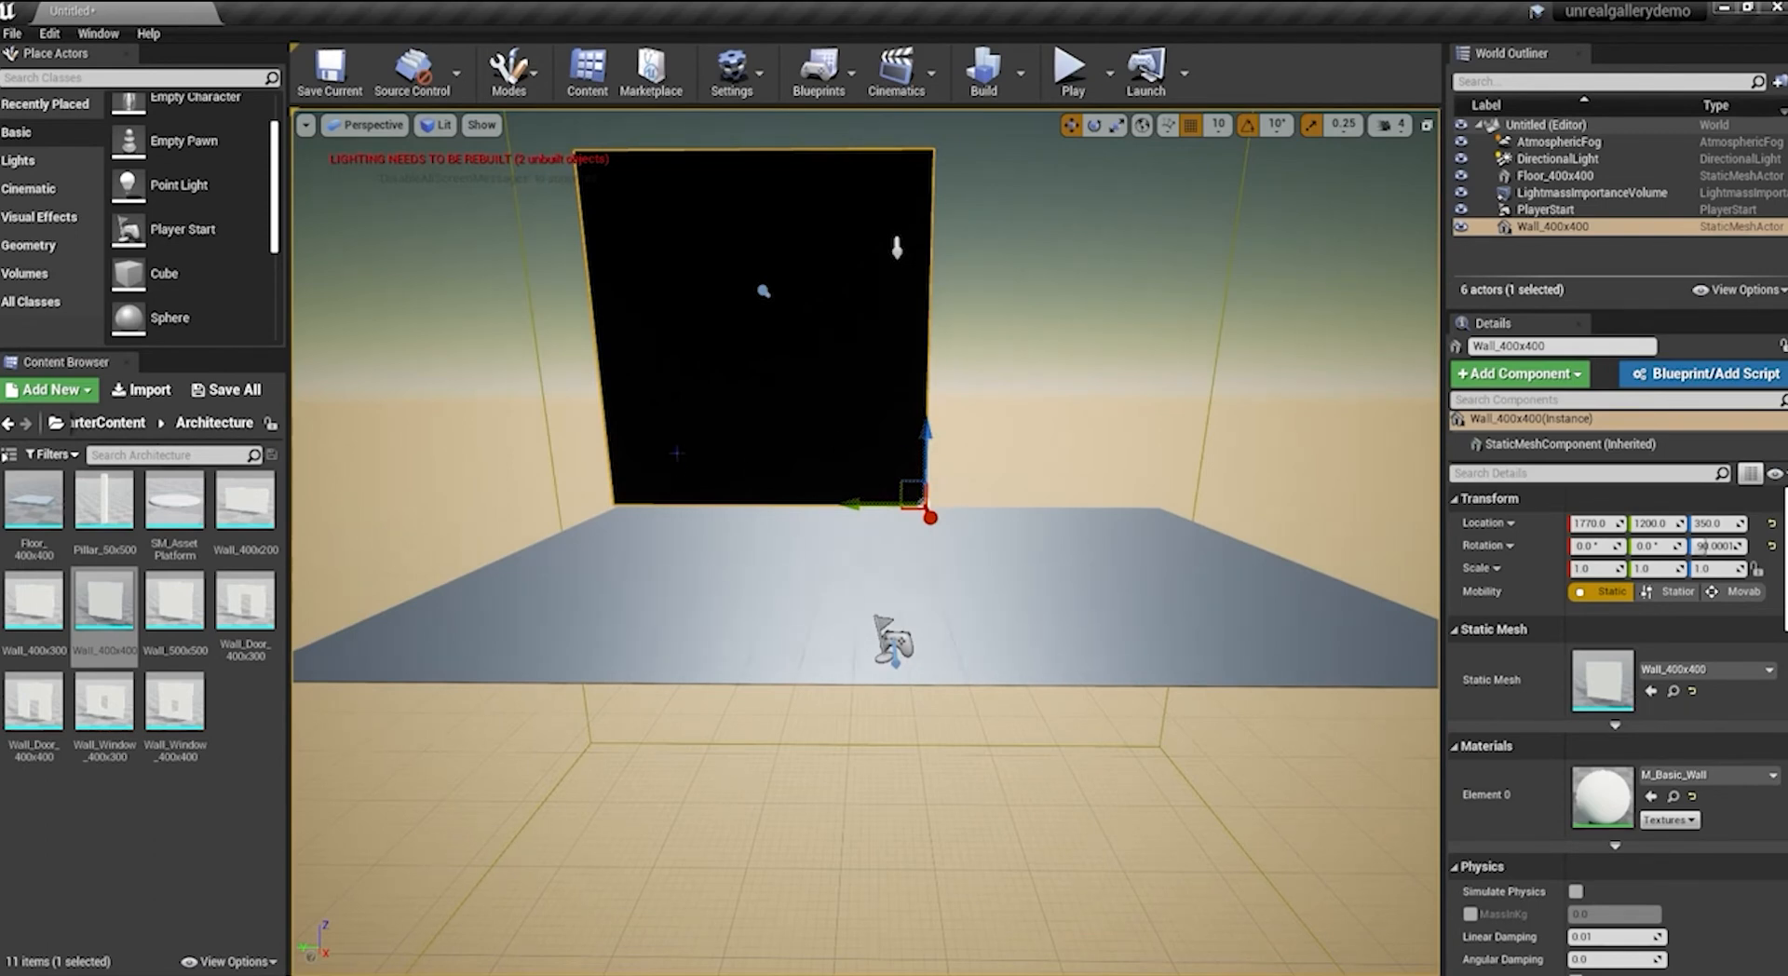
# Duplicate the wall and slide the copy along the Y axis until it sits beside the original
pyautogui.hotkey('ctrl', 'w')
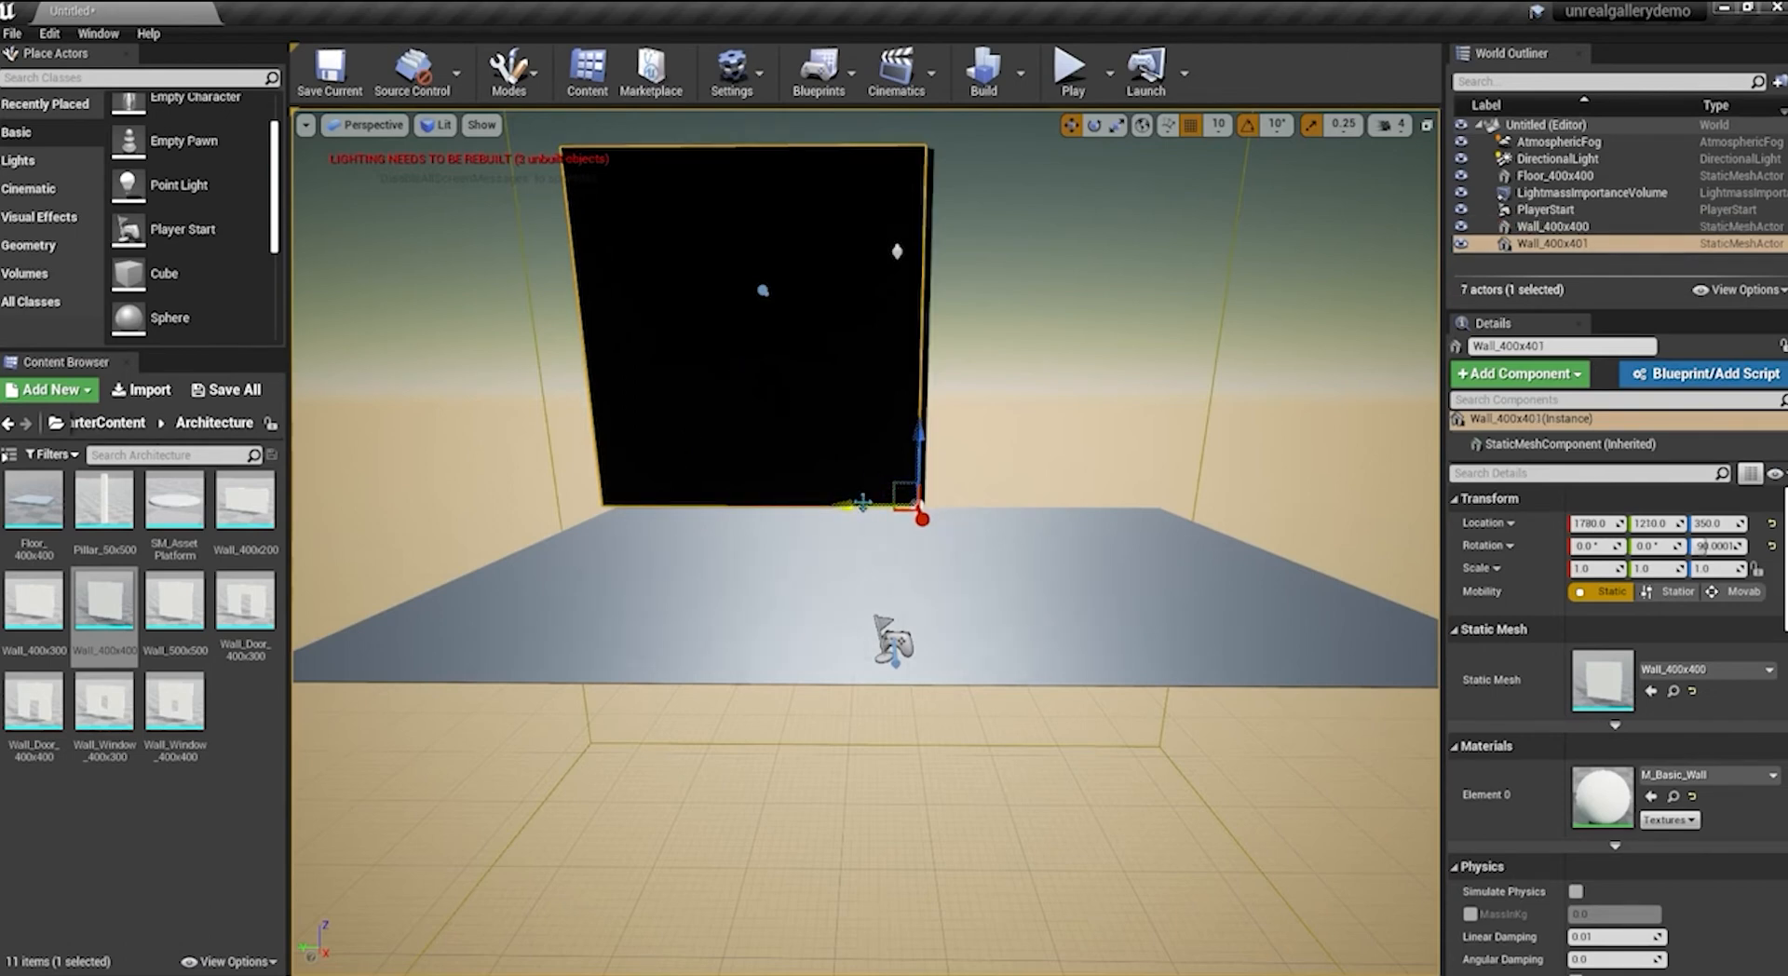
pyautogui.moveTo(862, 503); pyautogui.dragTo(1232, 506)
pyautogui.moveTo(1204, 509); pyautogui.dragTo(1155, 511)
# Inspect the floor and the two walls from the opposite side, looking back toward the player start
pyautogui.click(854, 595)
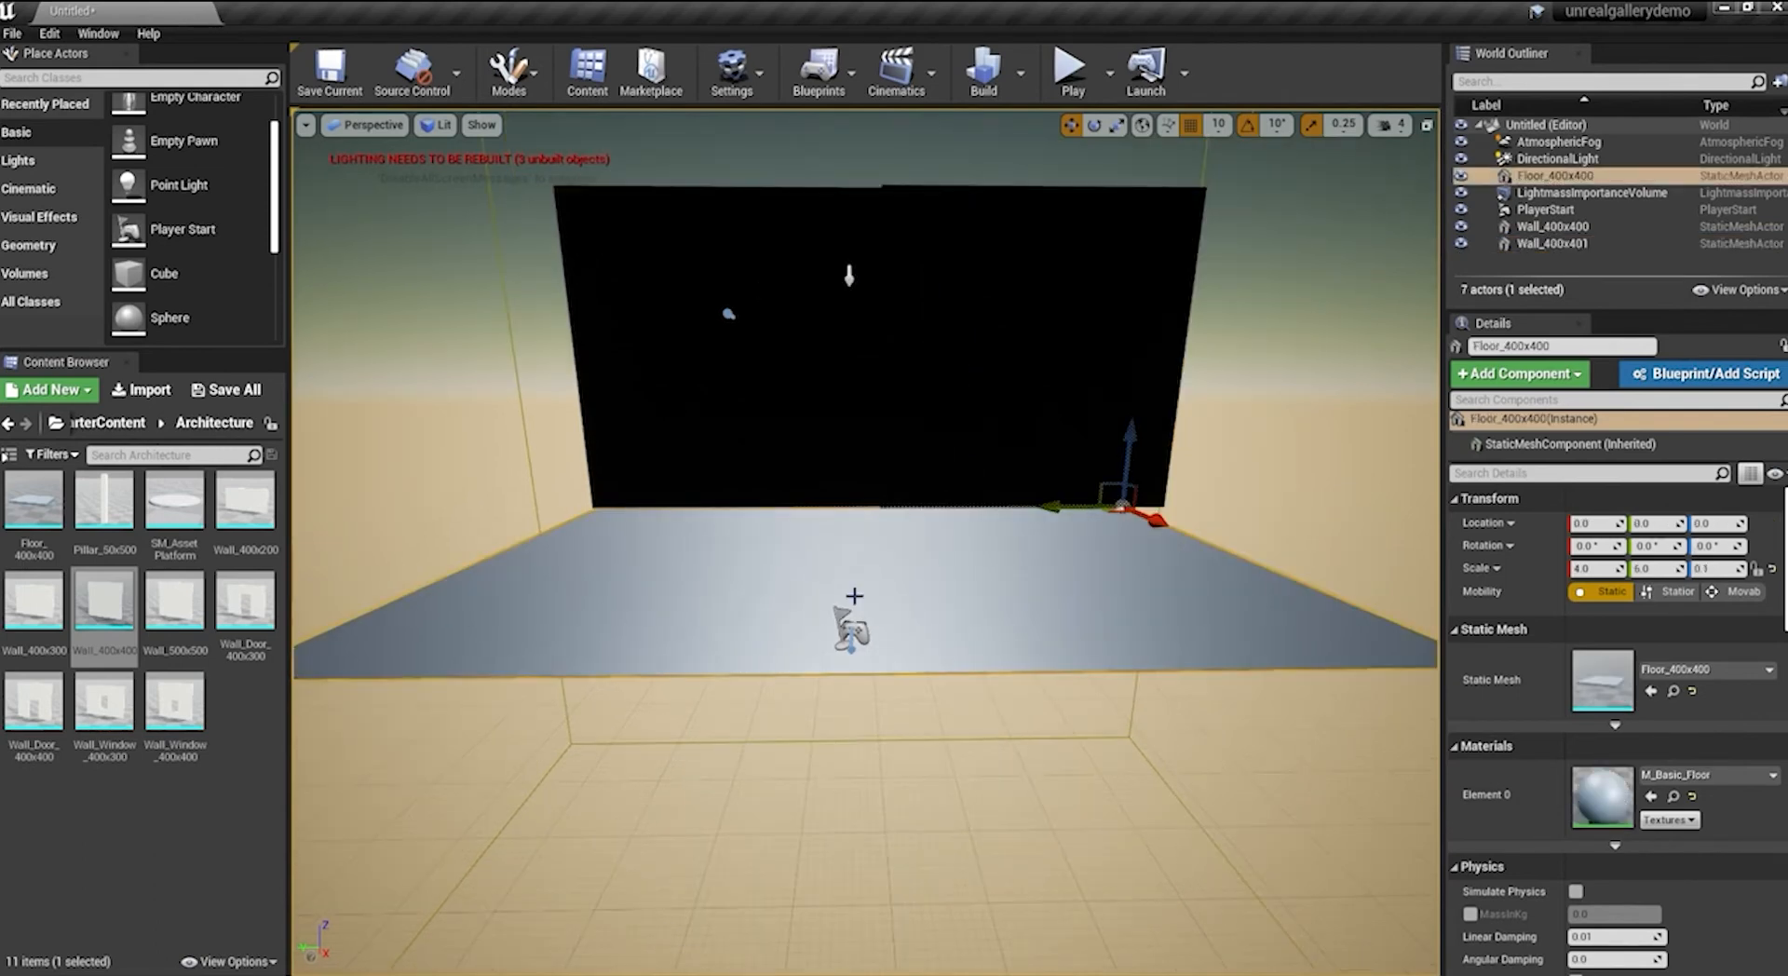
pyautogui.scroll(5, 854, 595)
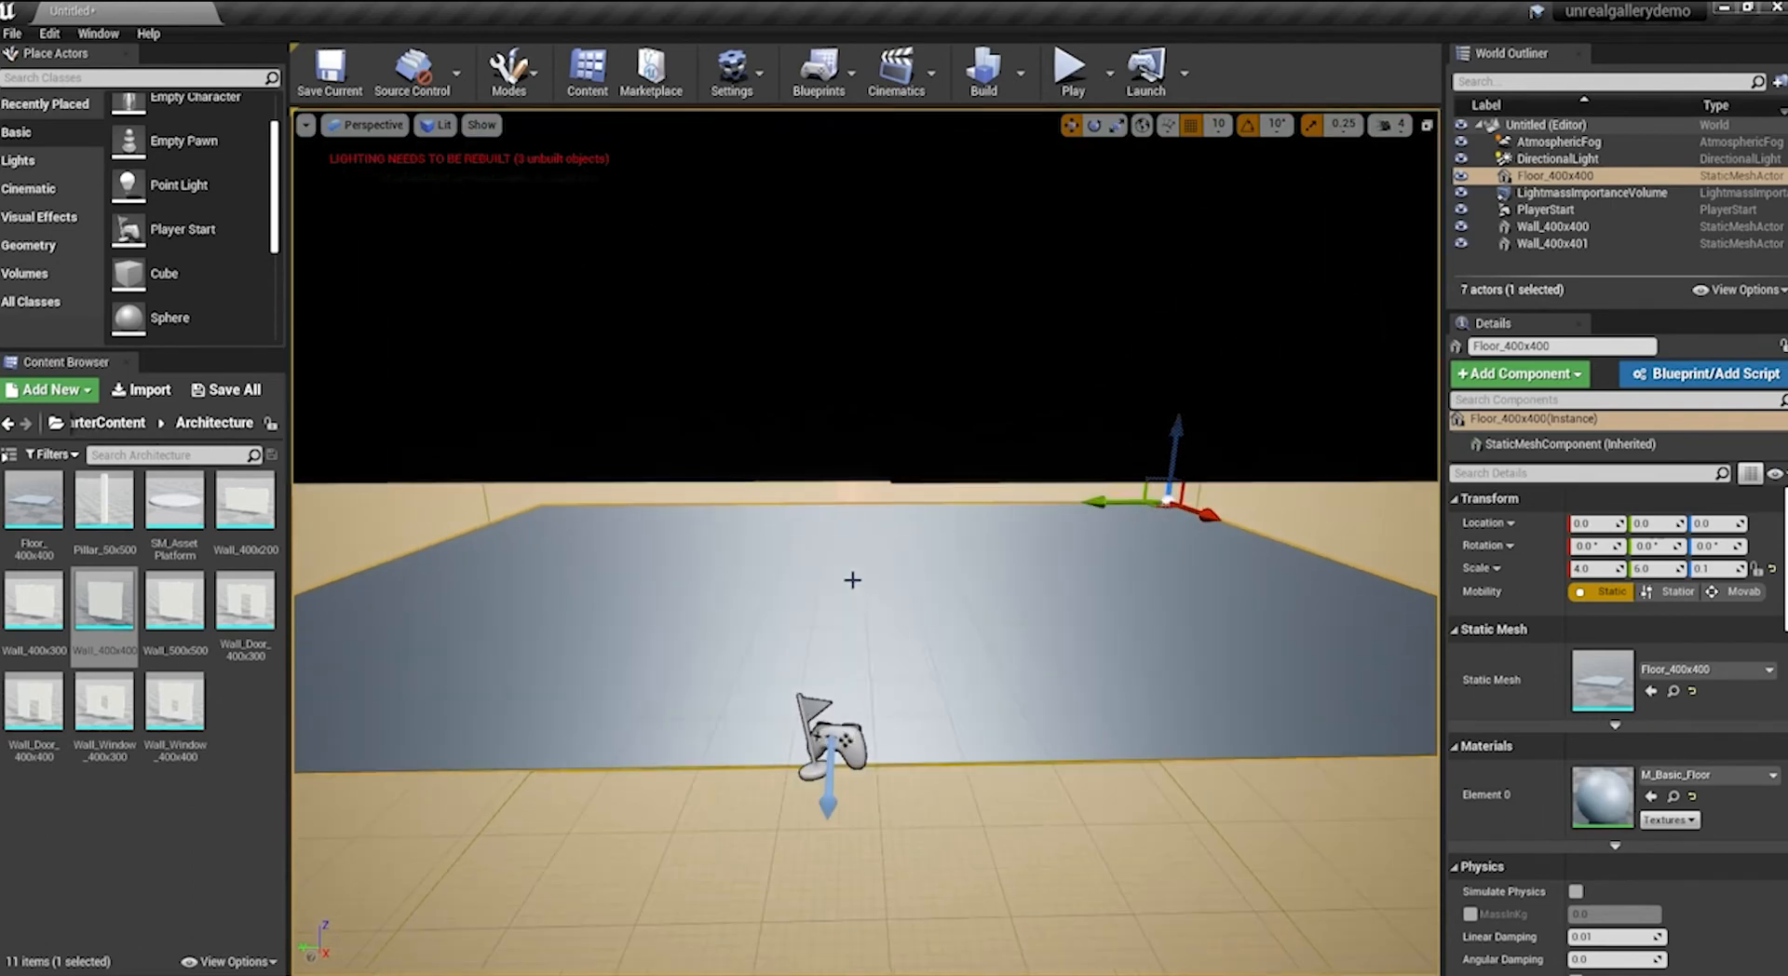
pyautogui.scroll(1, 852, 581)
pyautogui.scroll(3, 852, 579)
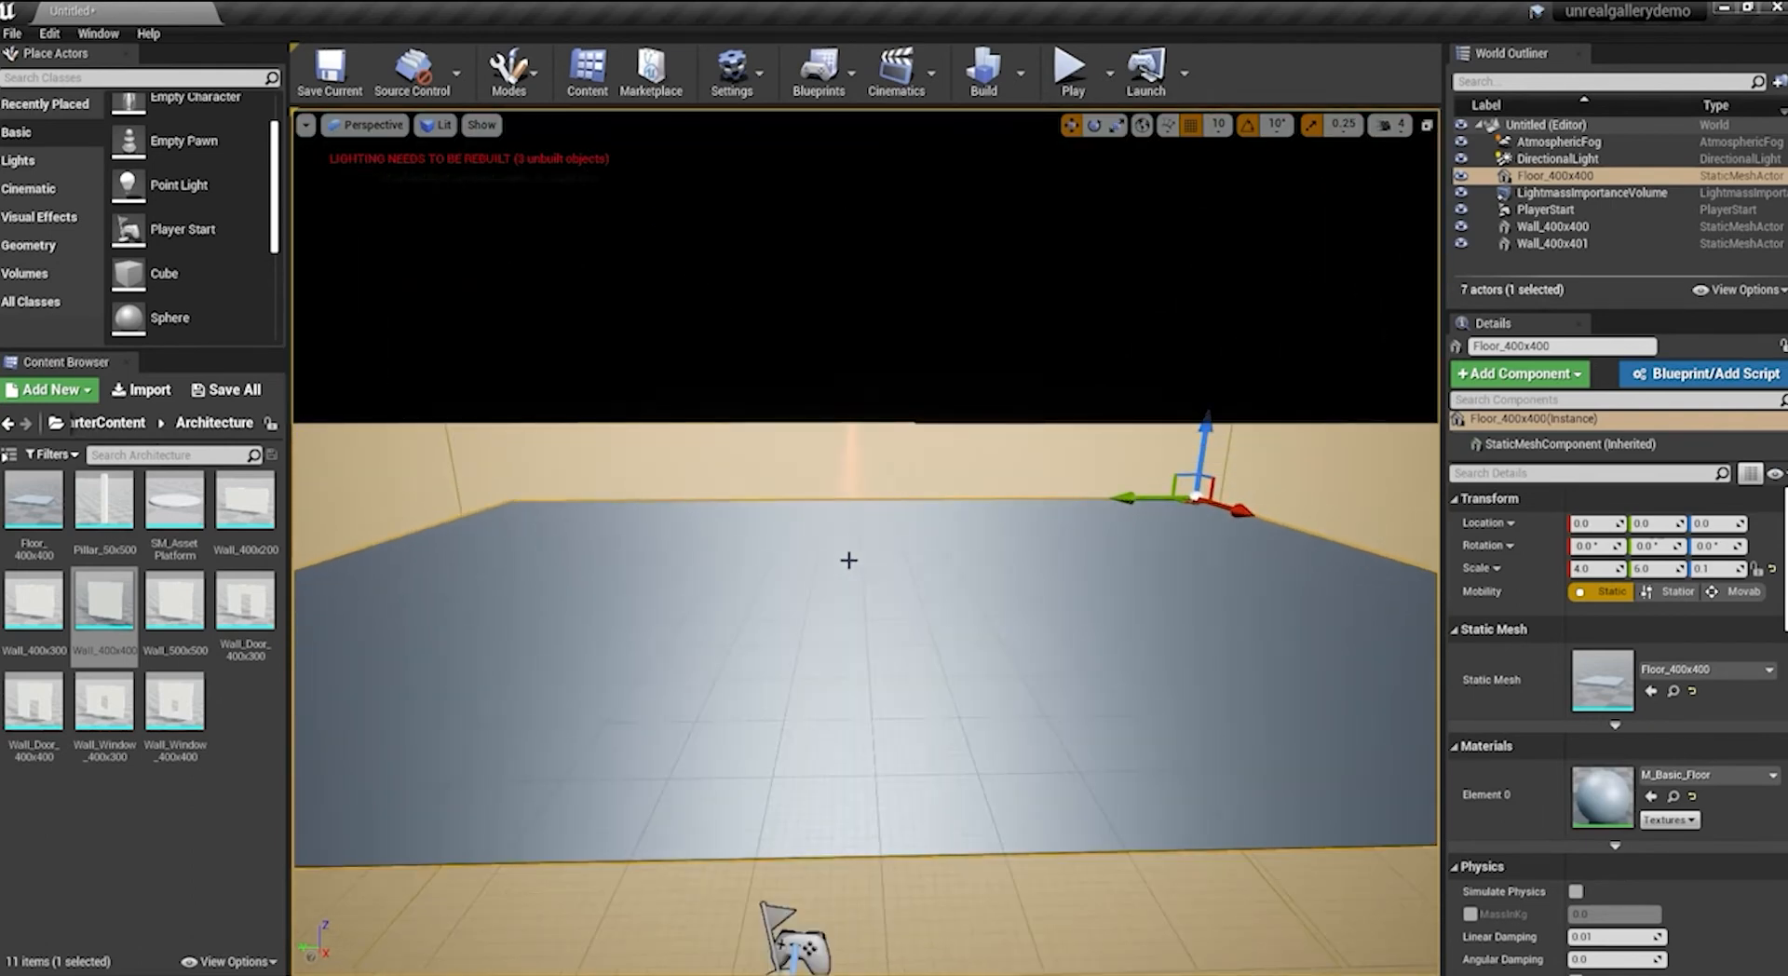
pyautogui.scroll(3, 848, 560)
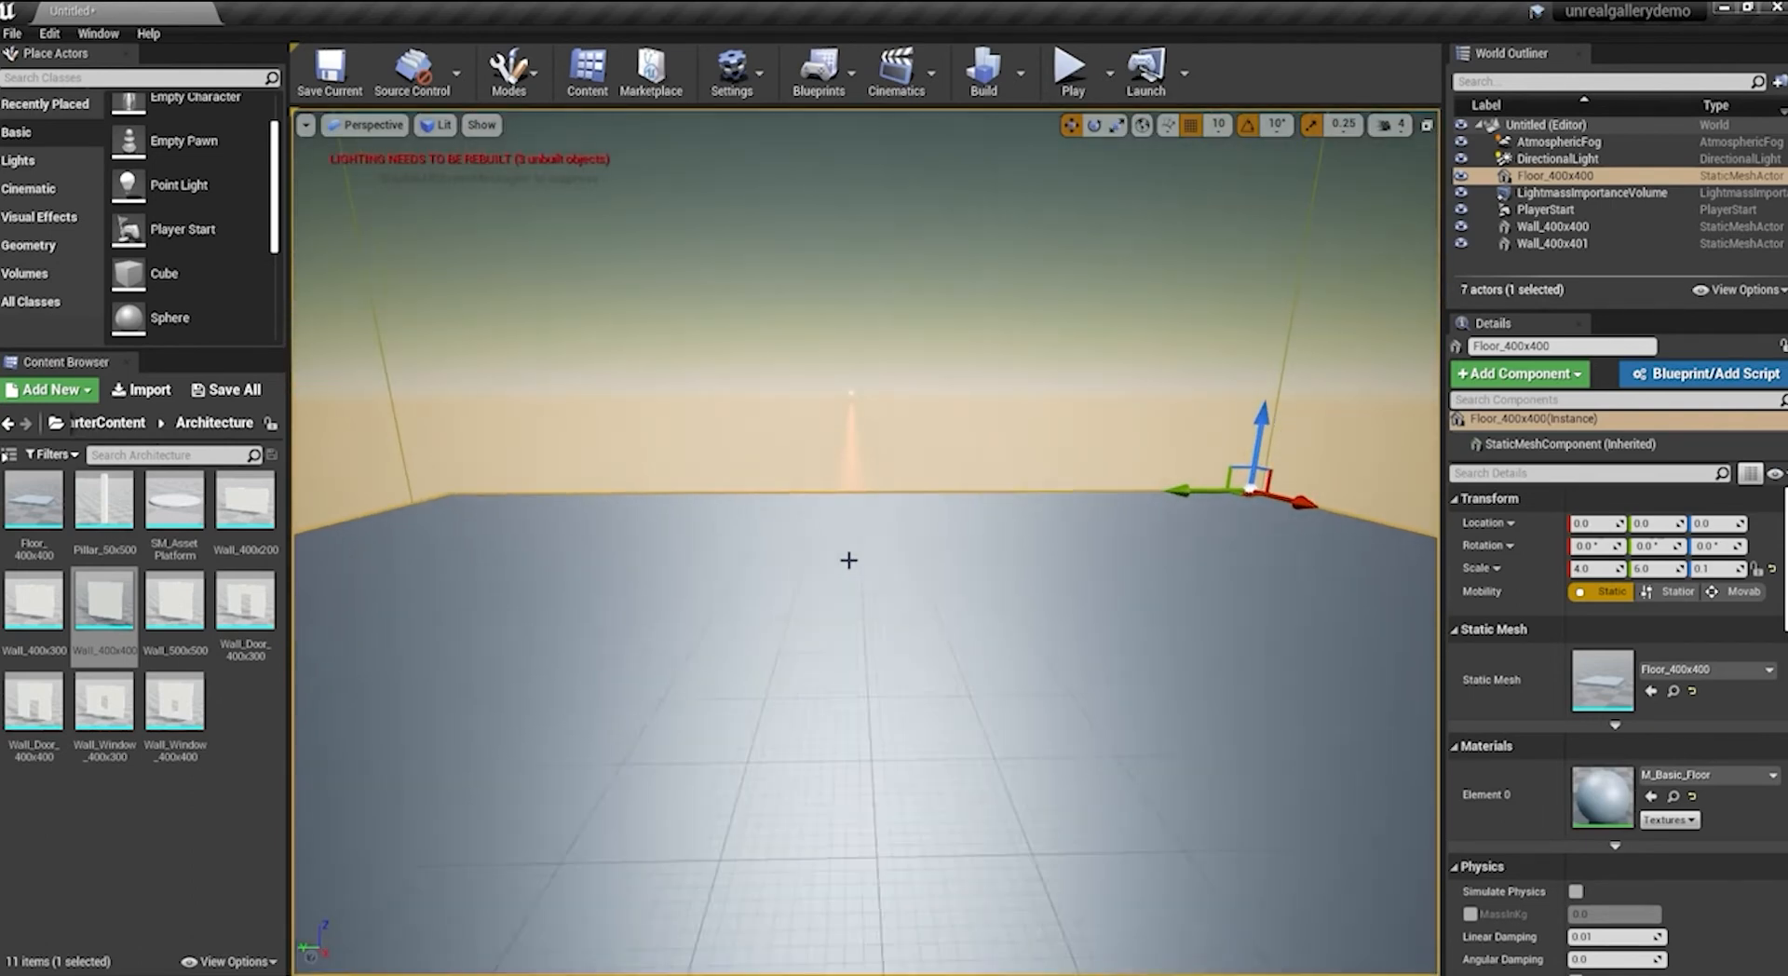
pyautogui.moveTo(848, 559); pyautogui.dragTo(1770, 570, button='right')
pyautogui.moveTo(865, 559); pyautogui.dragTo(887, 732)
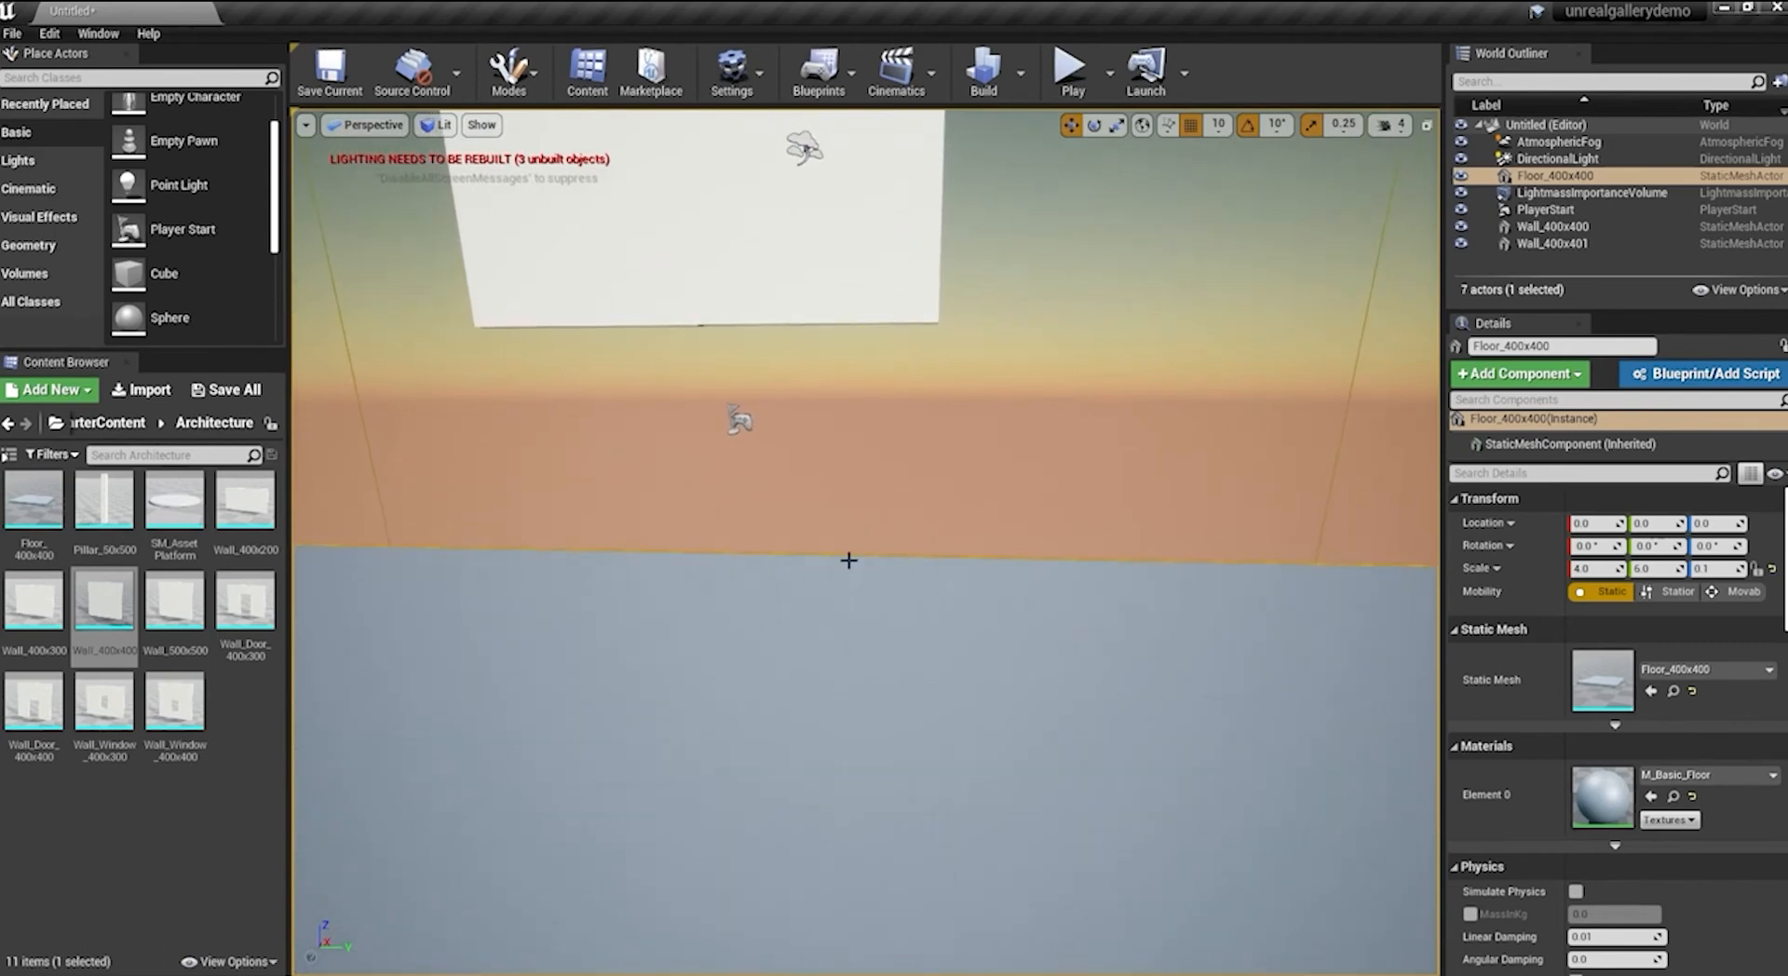
# Switch the viewport to the orthographic Top view with Lit shading
pyautogui.click(330, 131)
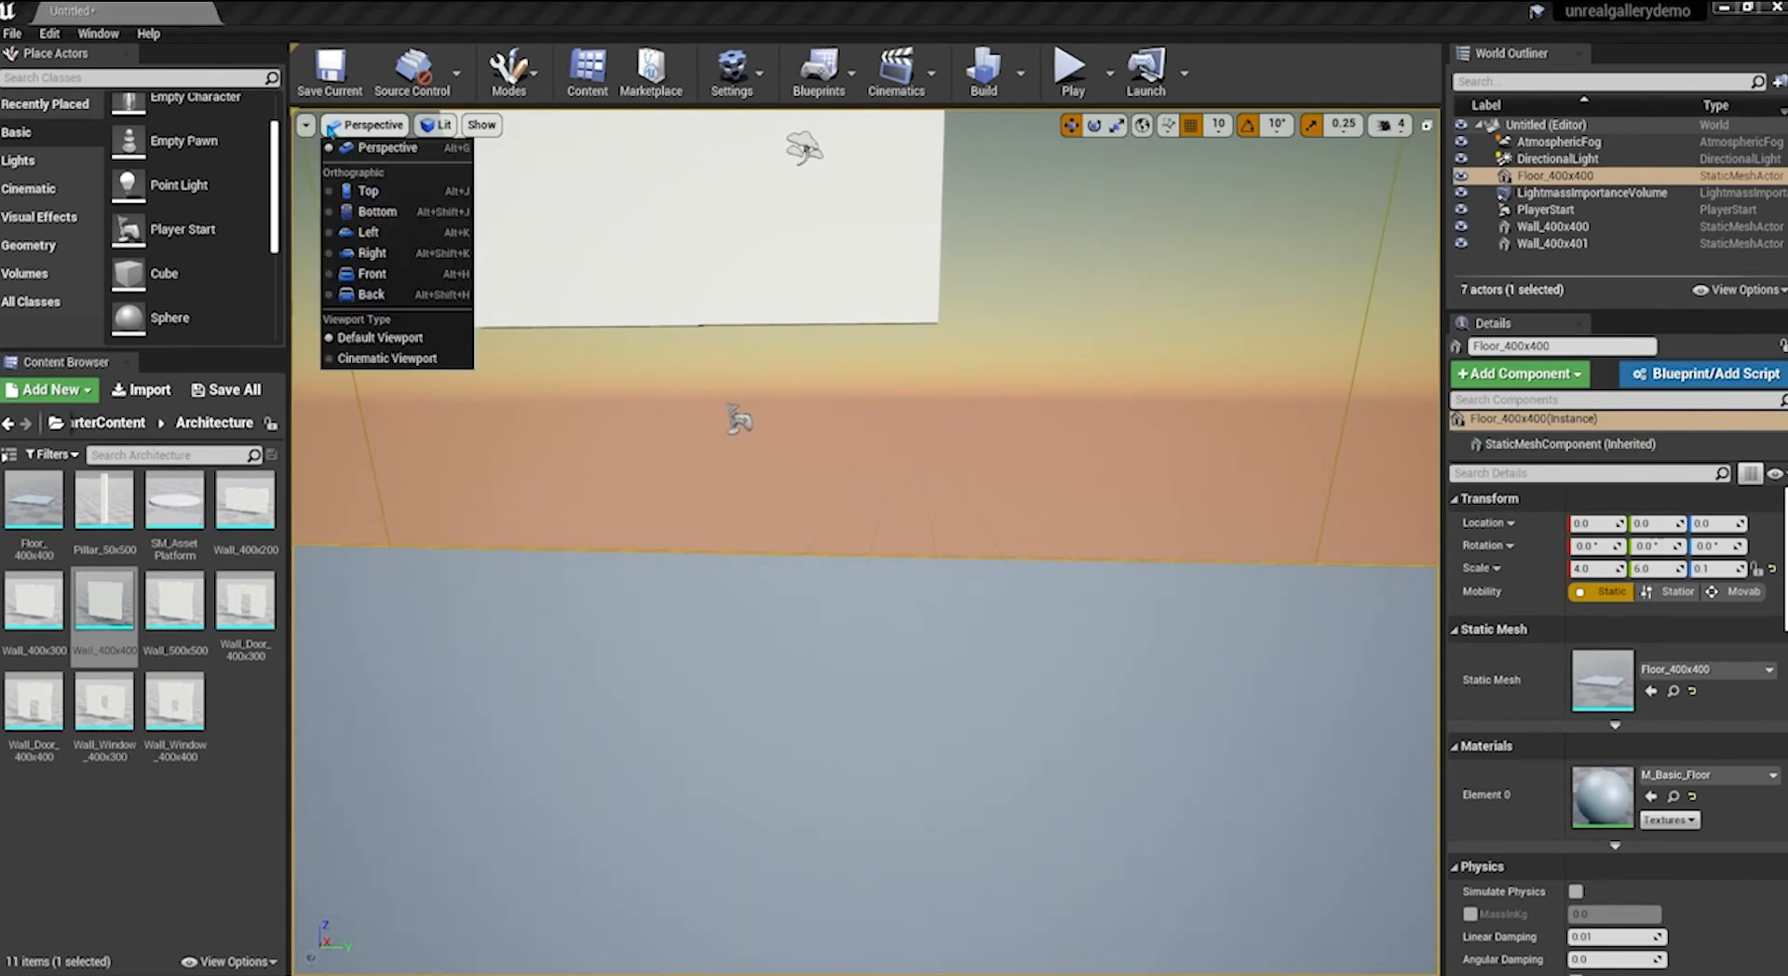
pyautogui.click(369, 192)
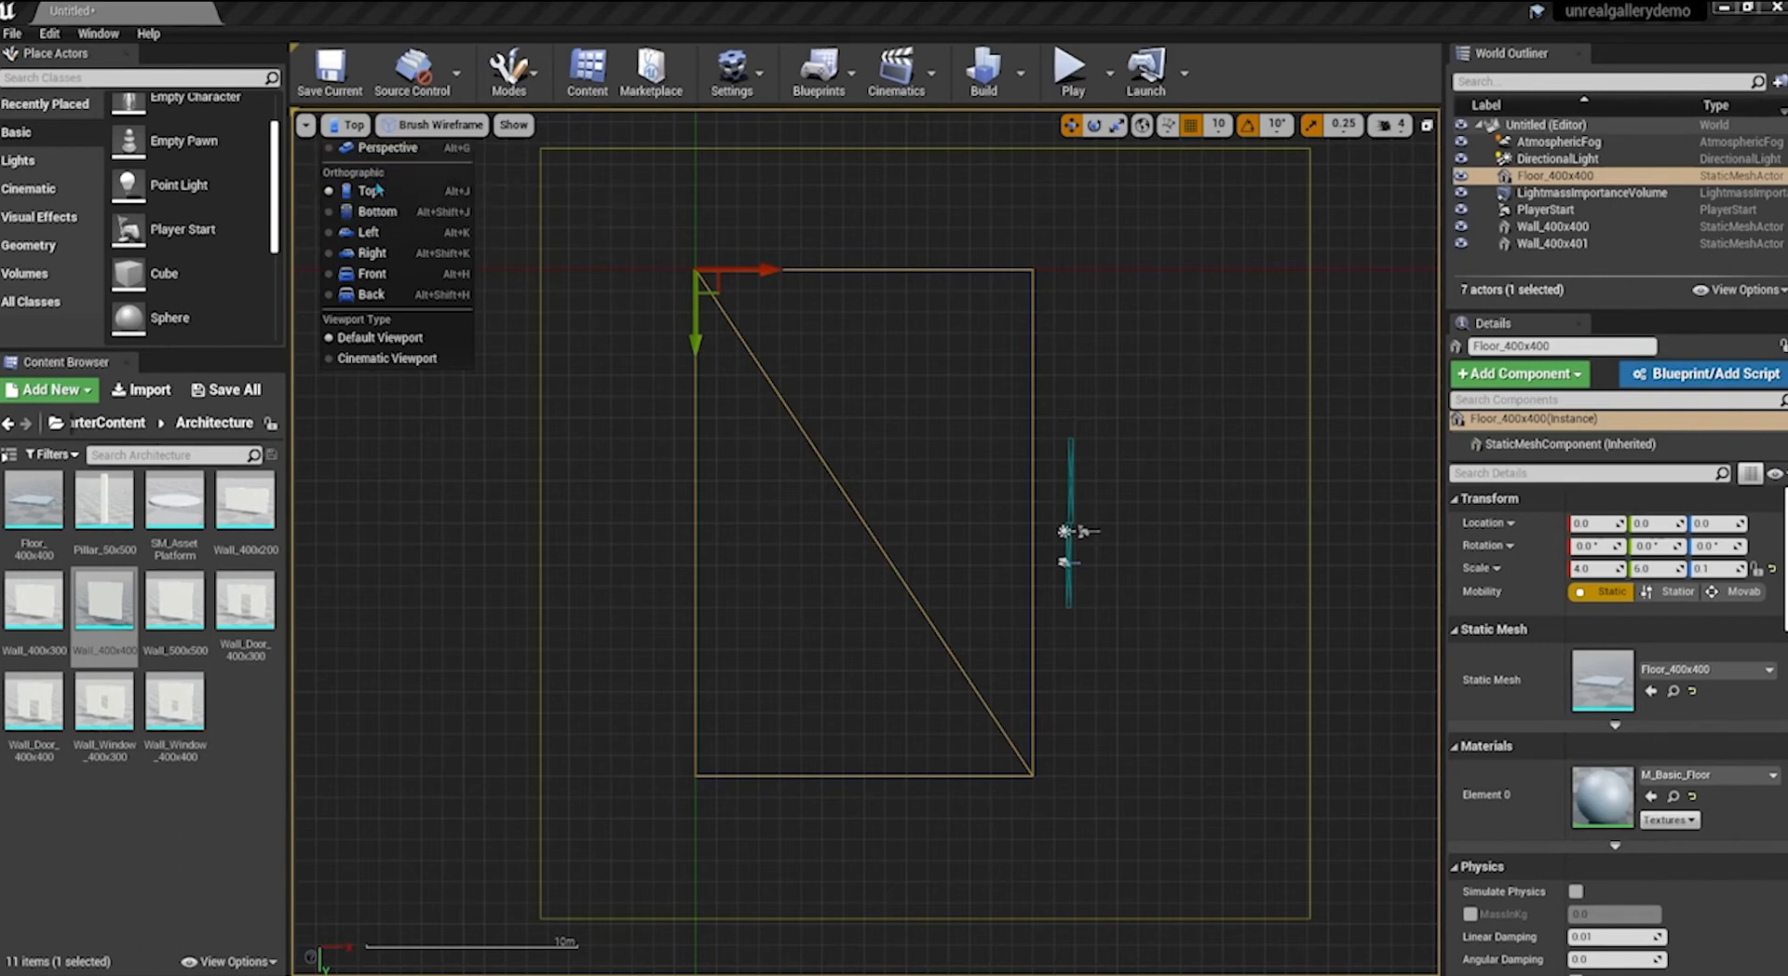
pyautogui.click(381, 191)
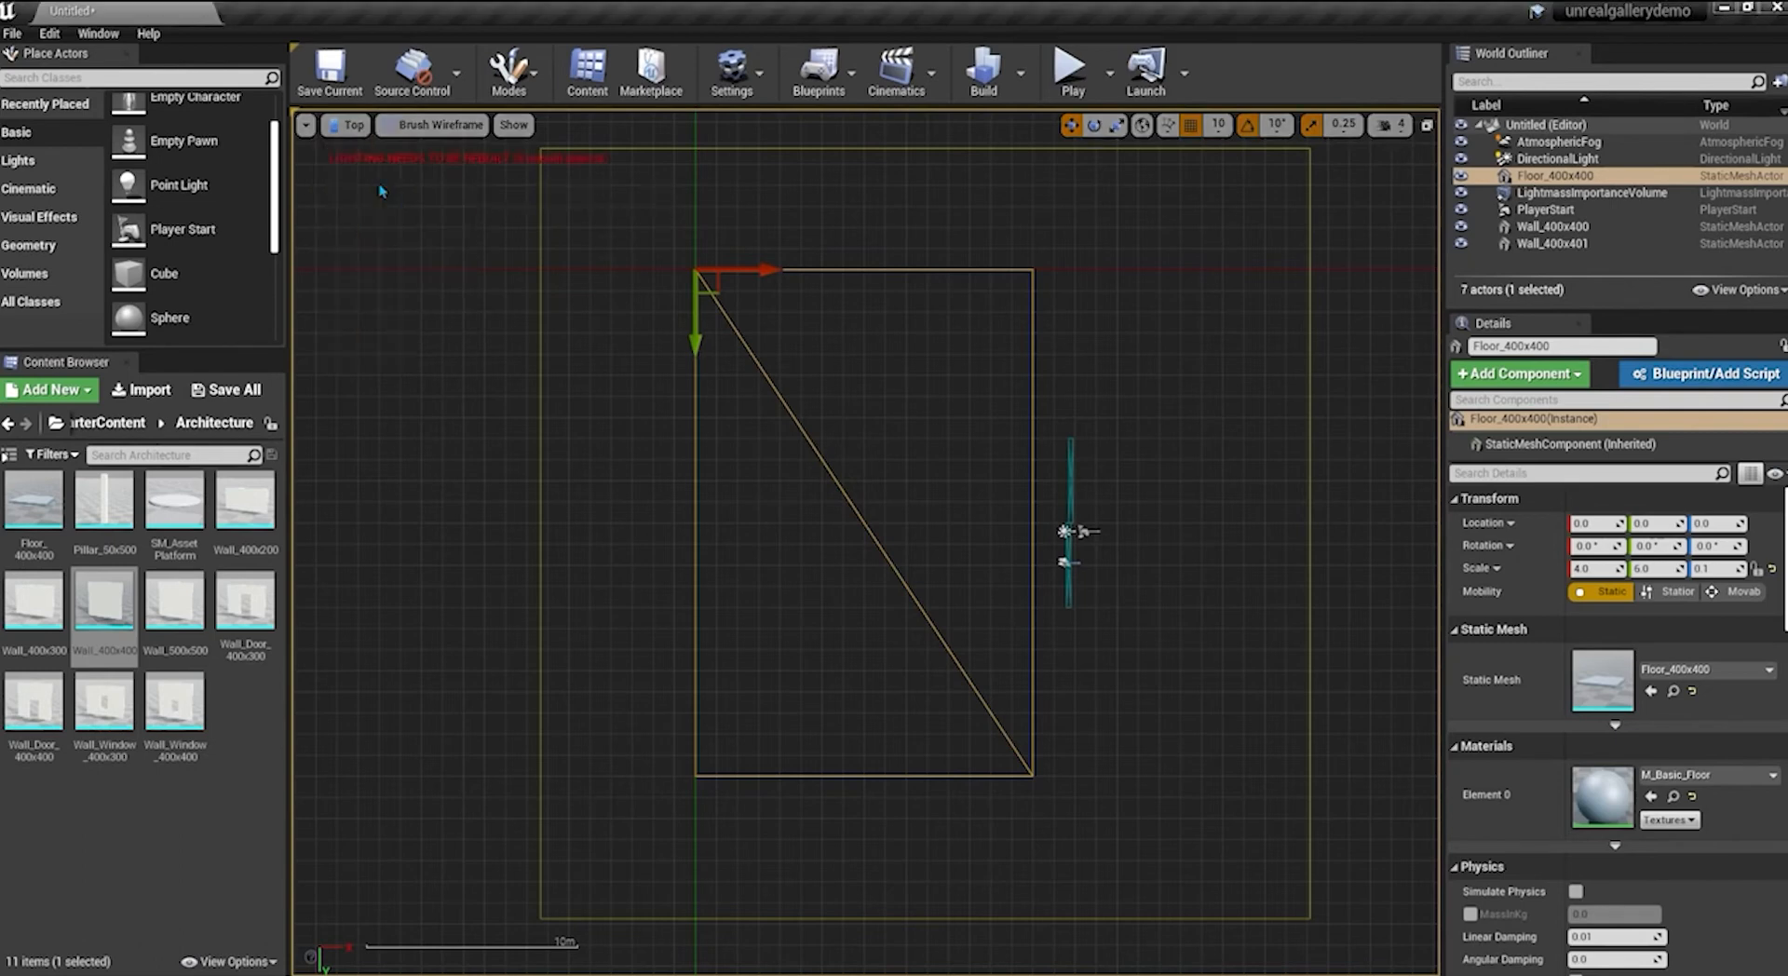
pyautogui.click(407, 127)
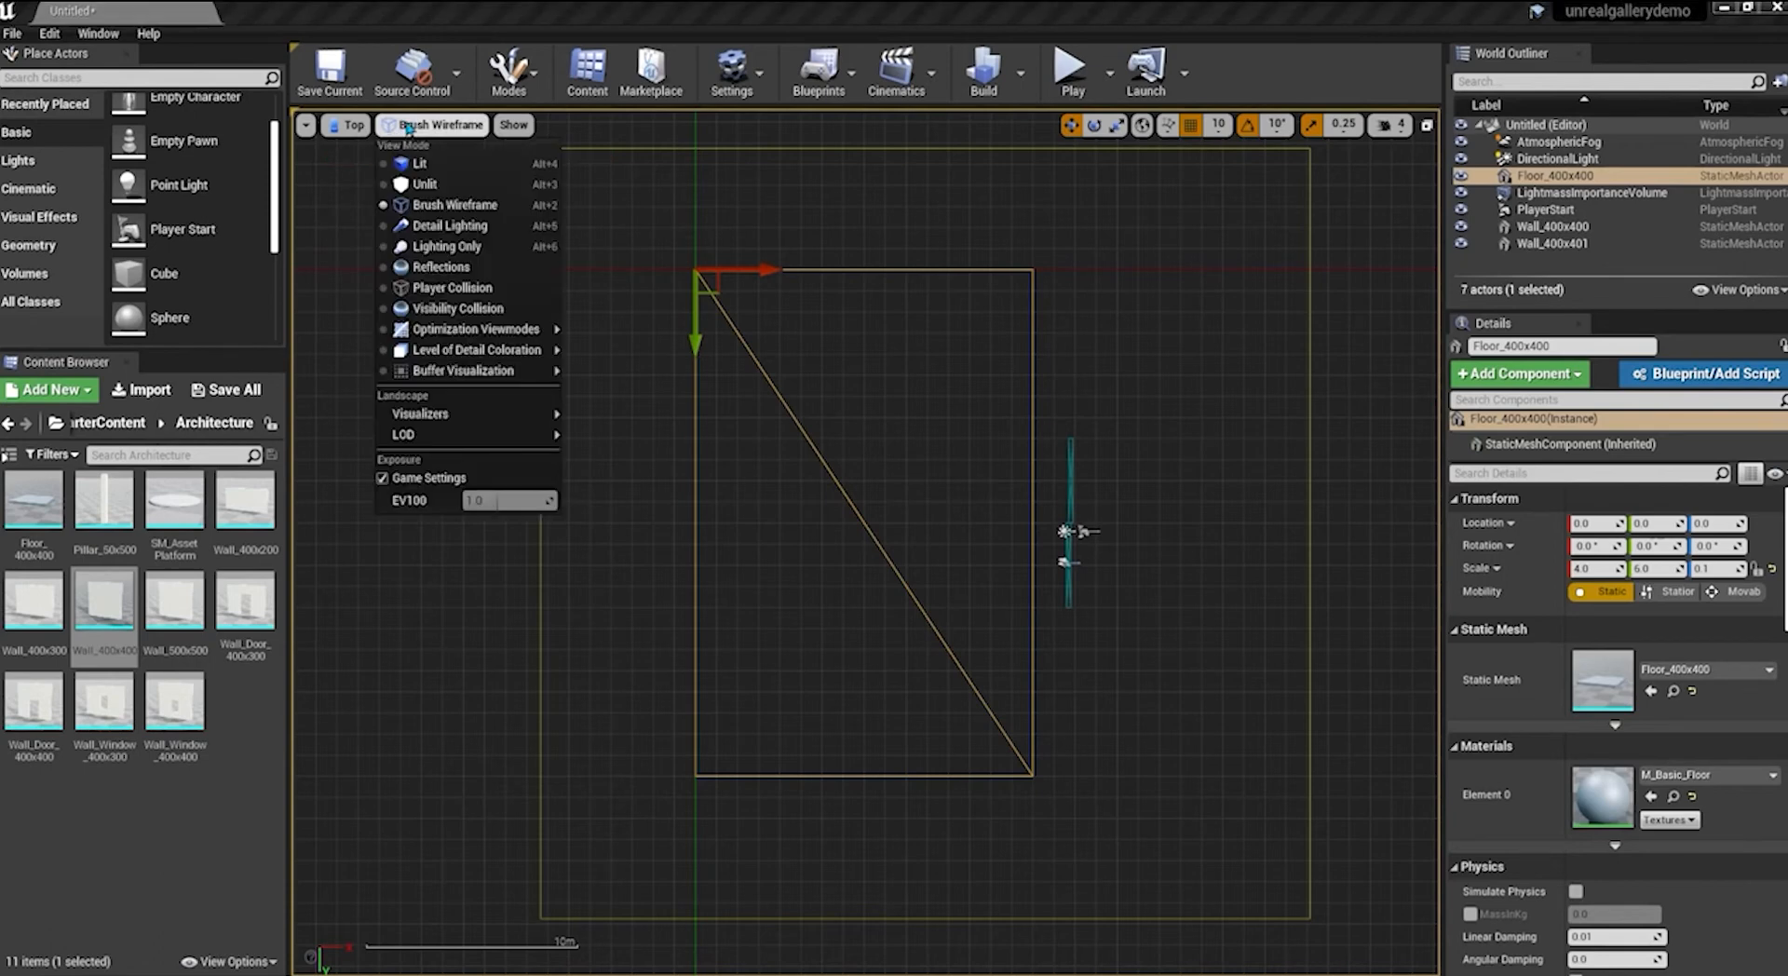
pyautogui.click(415, 164)
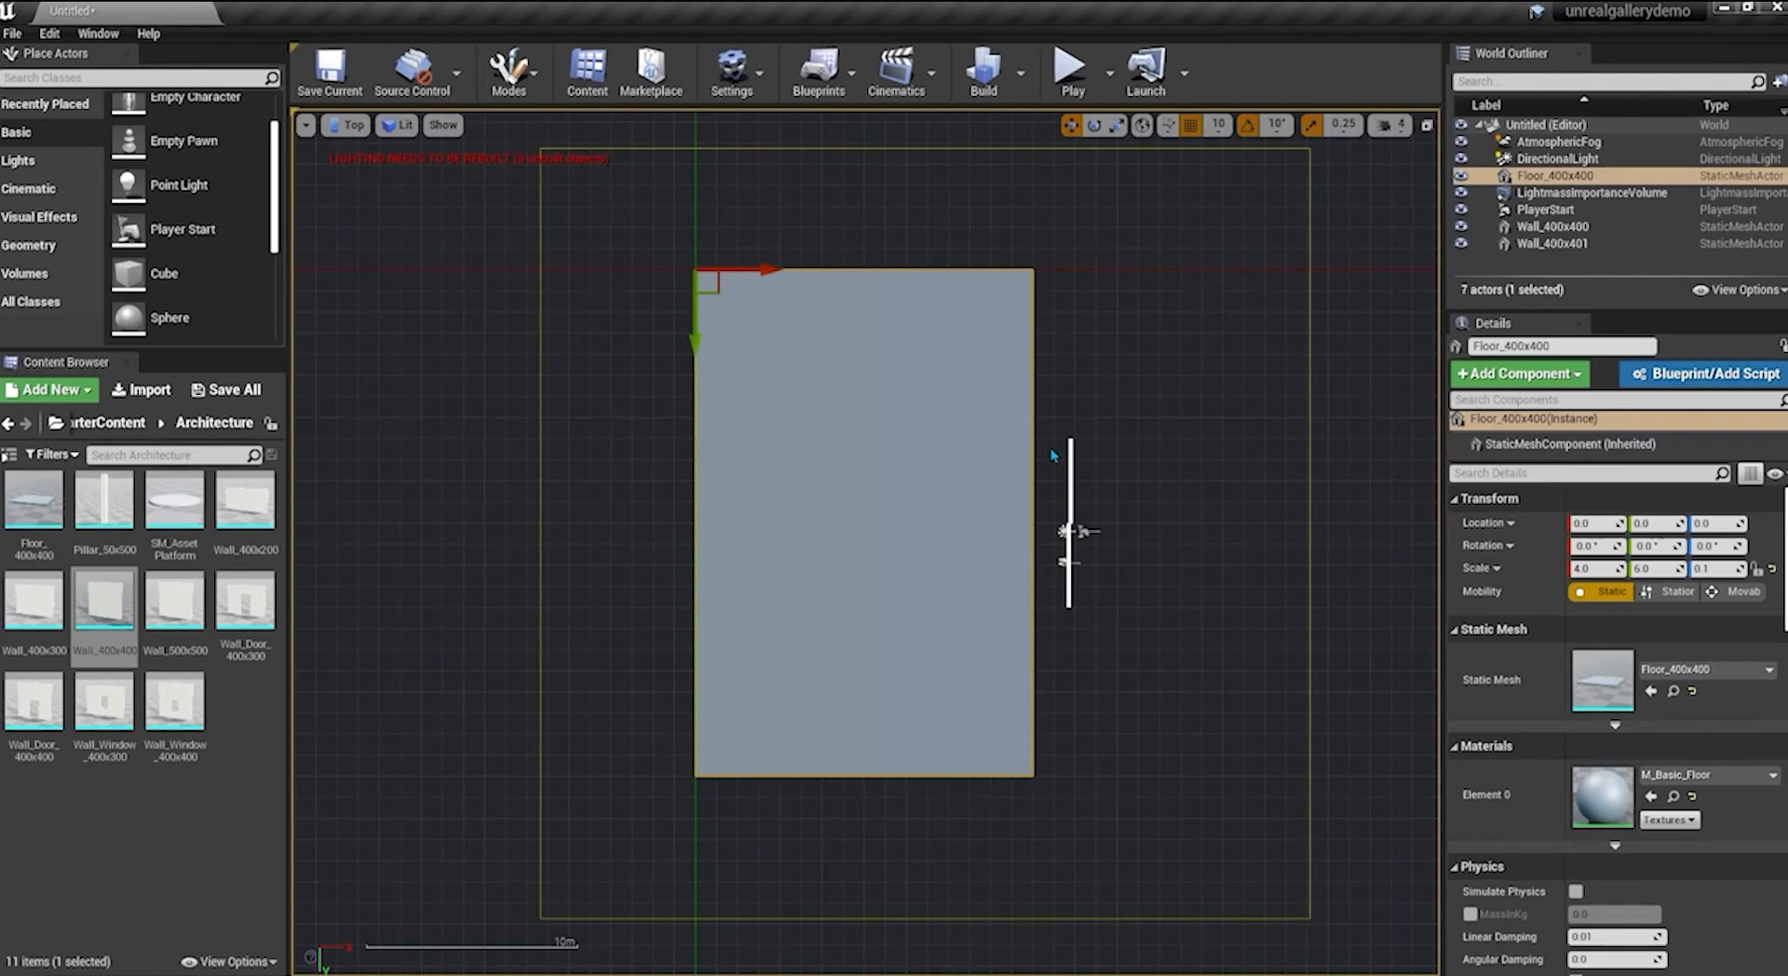
# Move the wall at Y 800 along the X axis to 1600, onto the floor's edge
pyautogui.click(1073, 531)
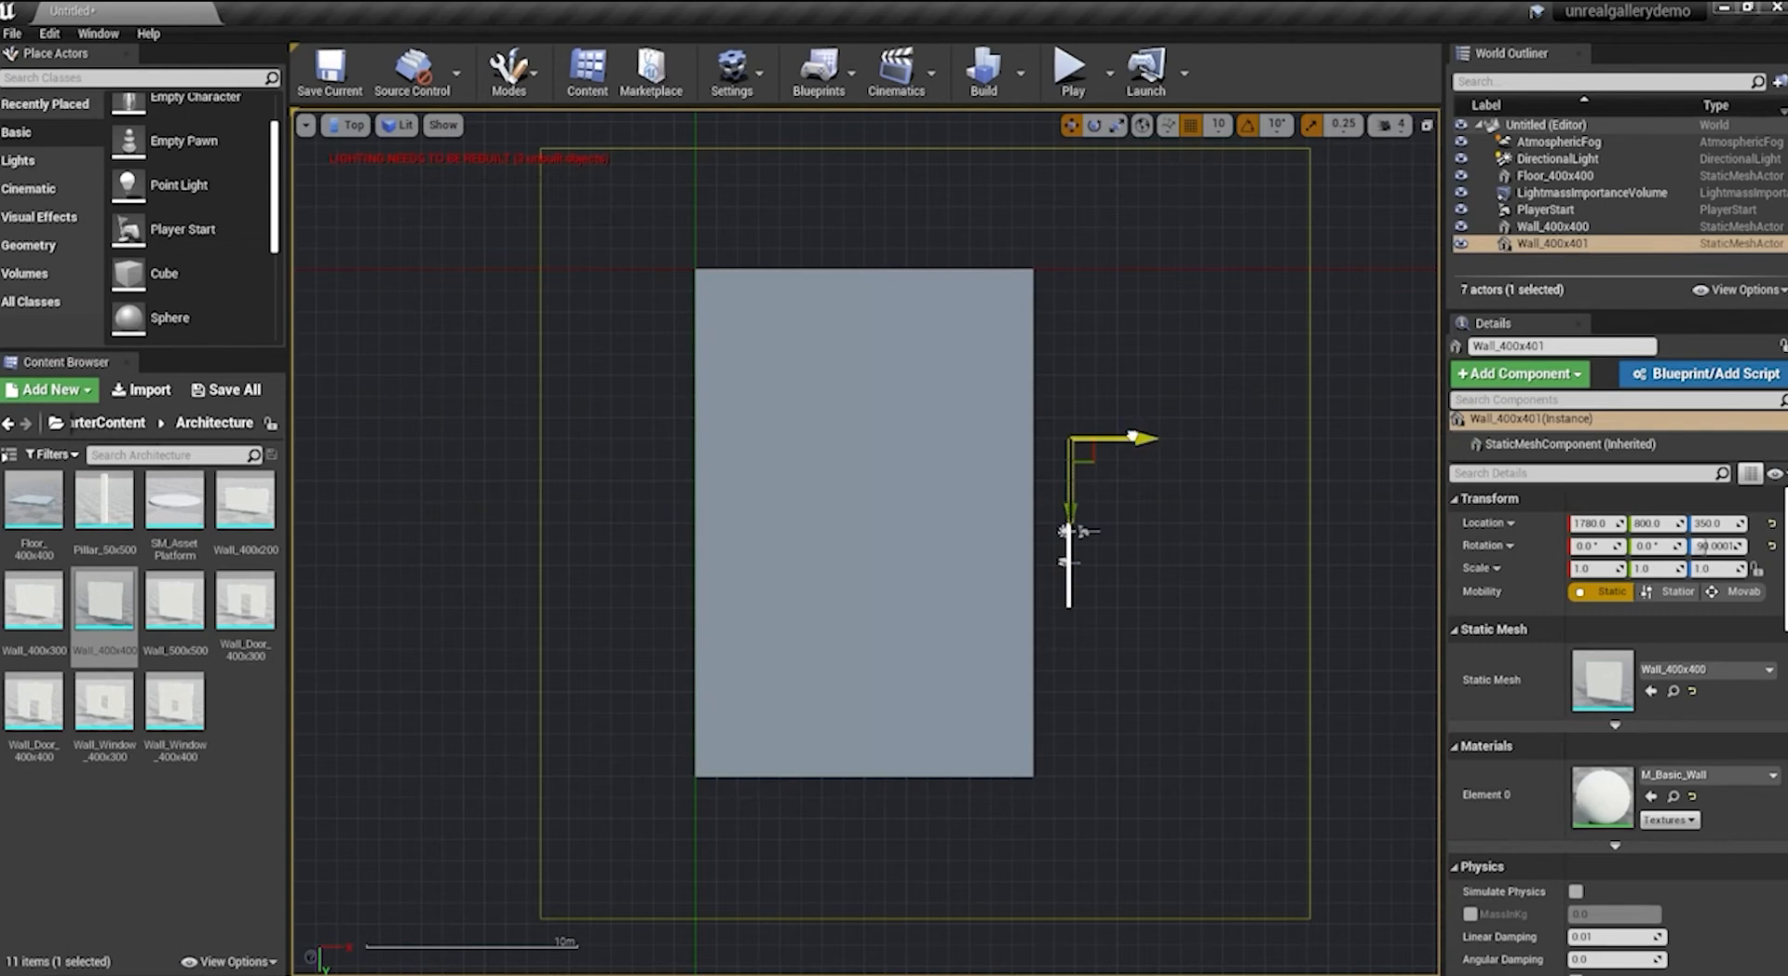
pyautogui.moveTo(1146, 437); pyautogui.dragTo(1095, 430)
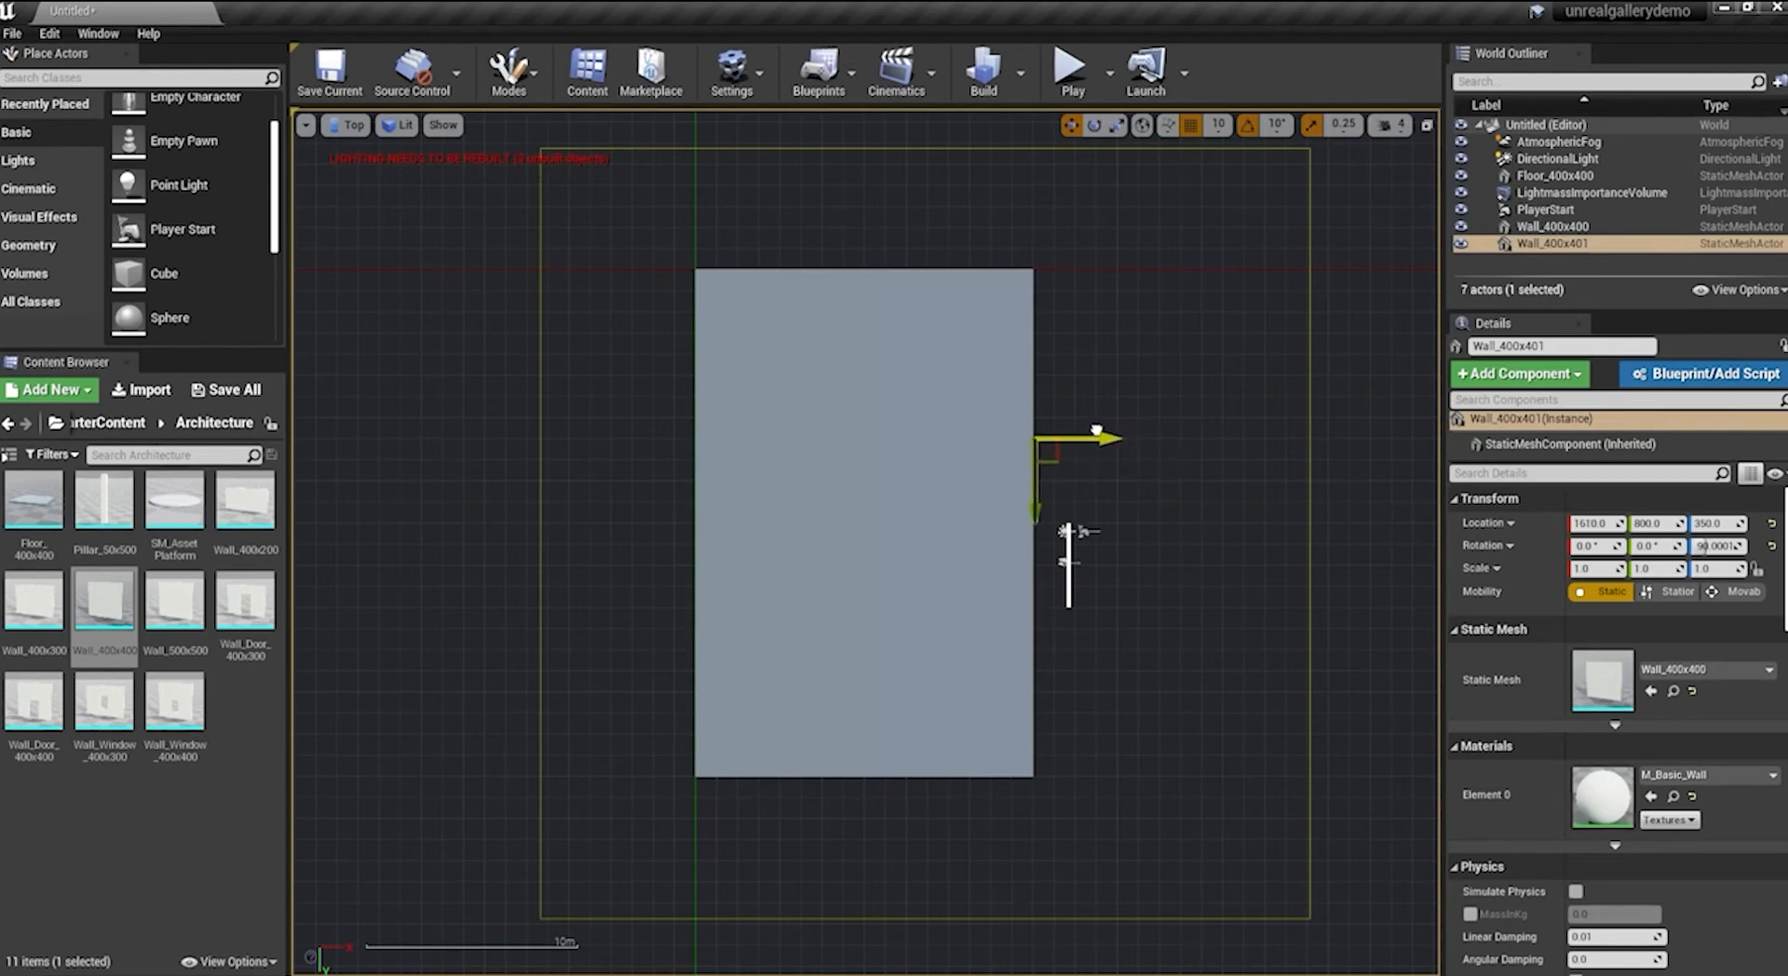
pyautogui.moveTo(1094, 430); pyautogui.dragTo(1095, 431)
# Move the atmospheric fog to X 1550 and the wall at Y 1200 to X 1600, flush with the floor's edge
pyautogui.click(1065, 573)
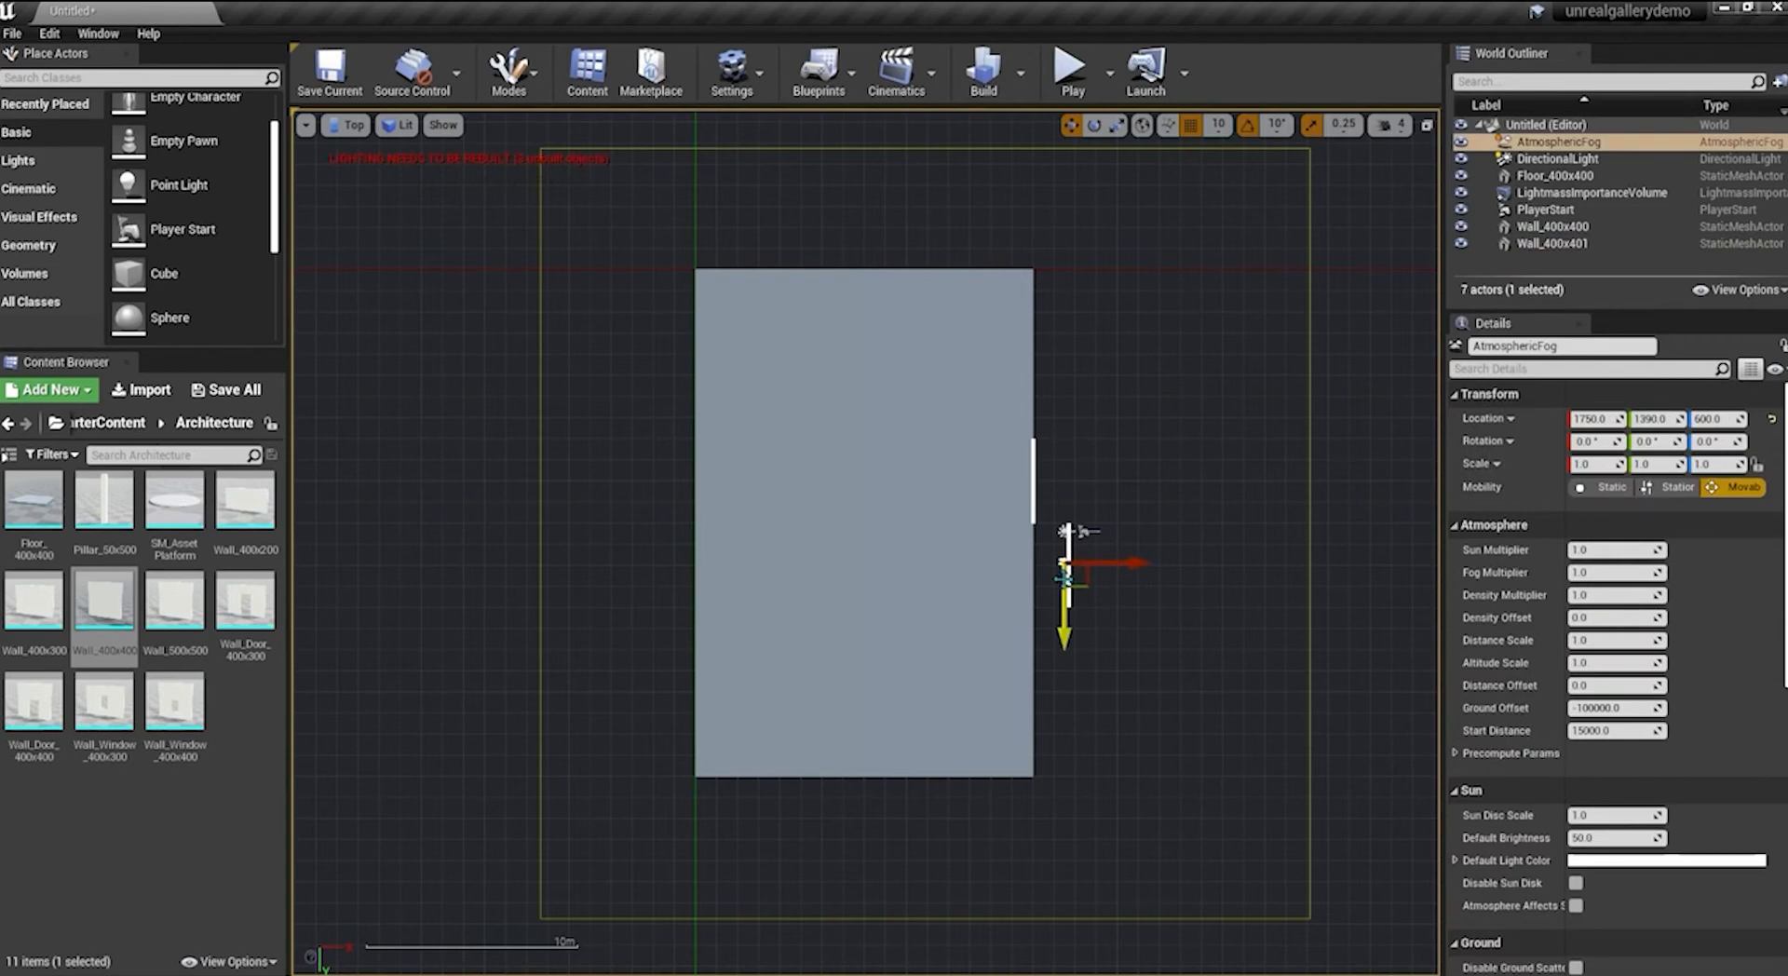
pyautogui.moveTo(1142, 562); pyautogui.dragTo(1098, 560)
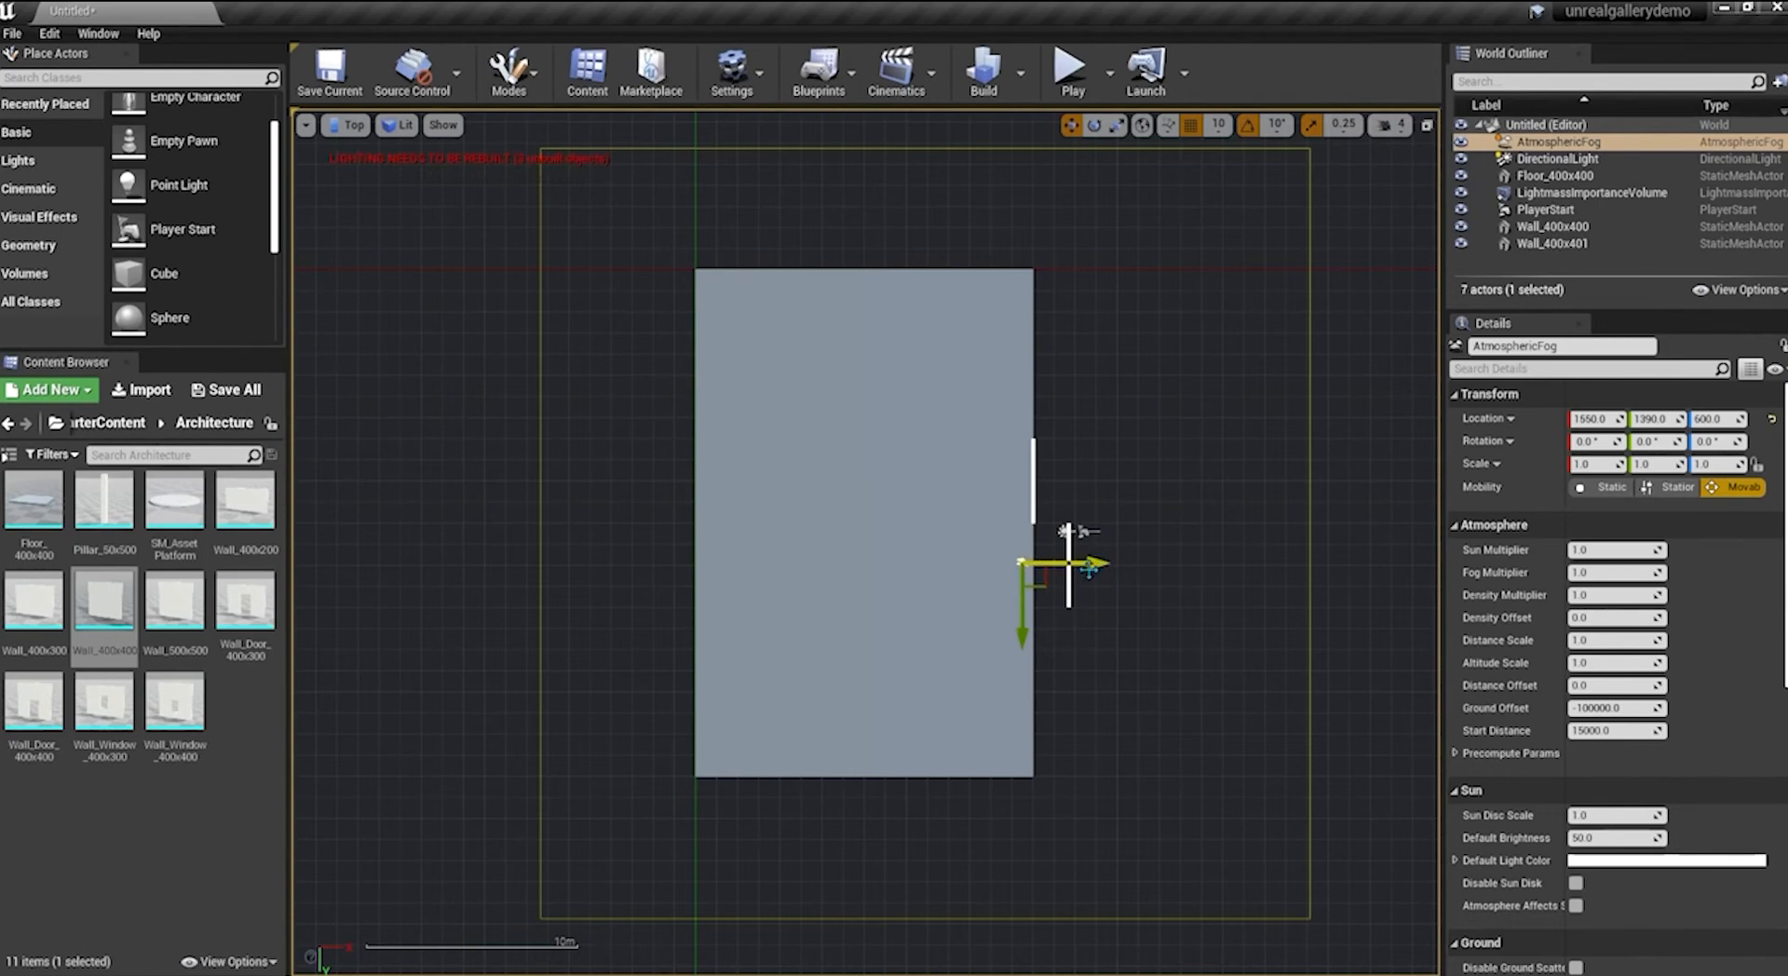
pyautogui.click(1071, 578)
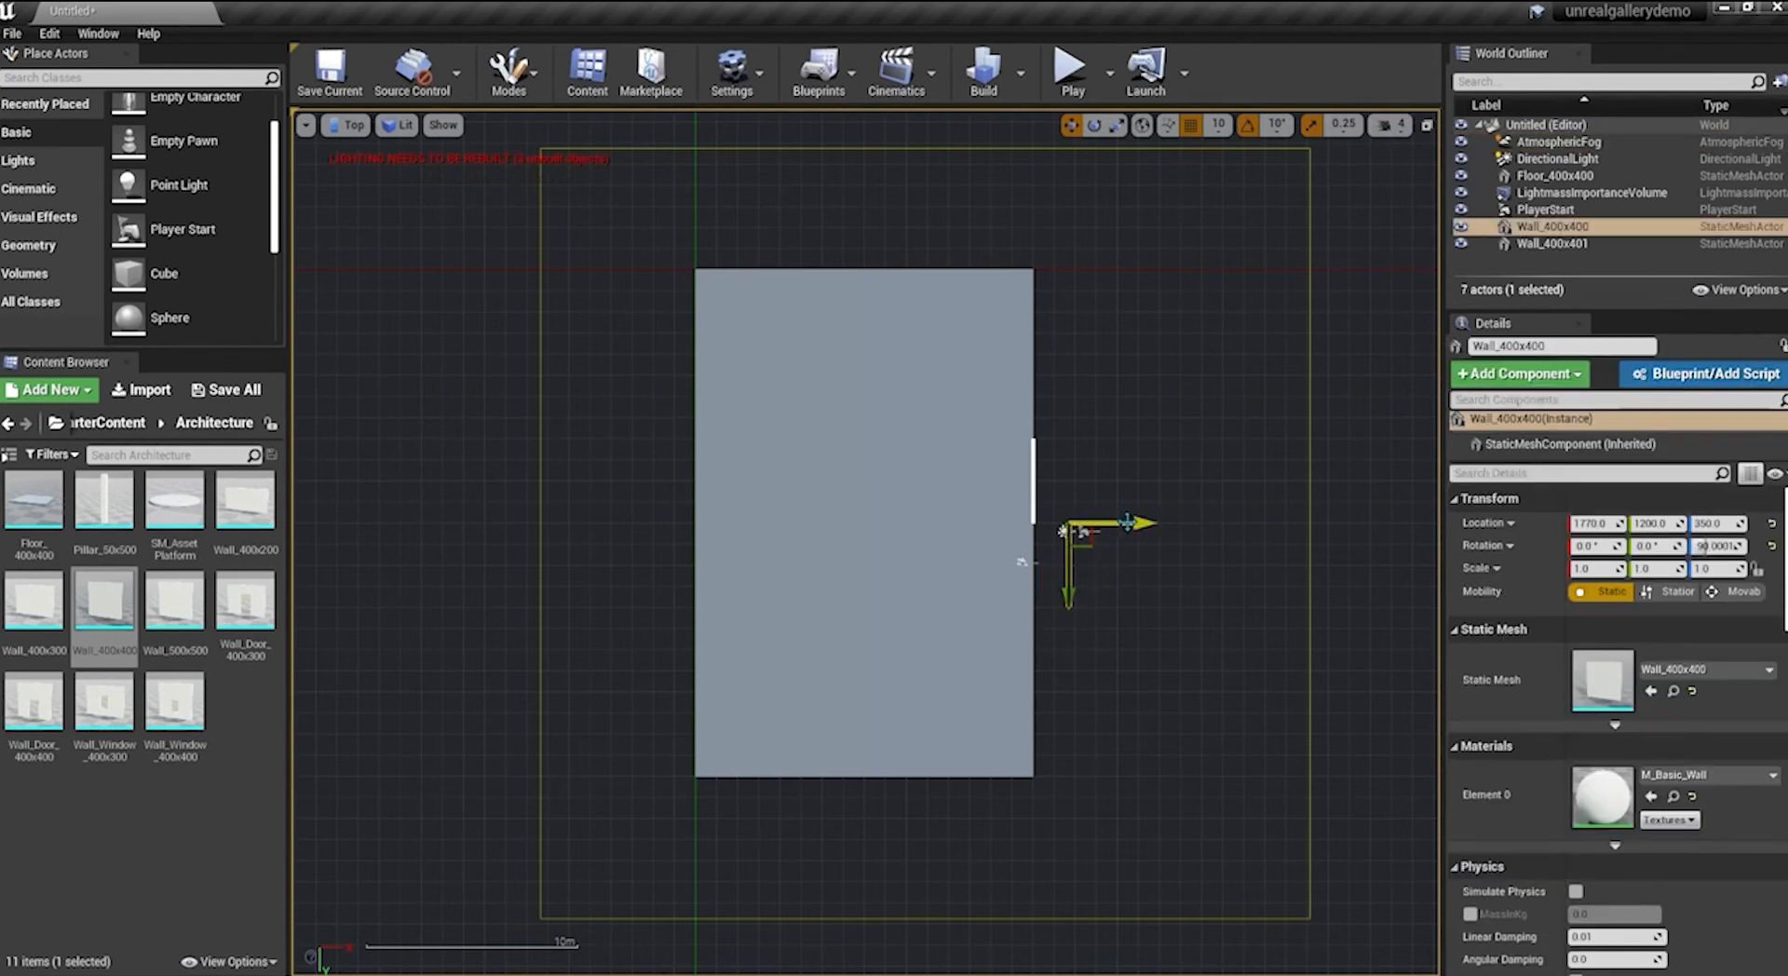
pyautogui.moveTo(1132, 522); pyautogui.dragTo(1093, 524)
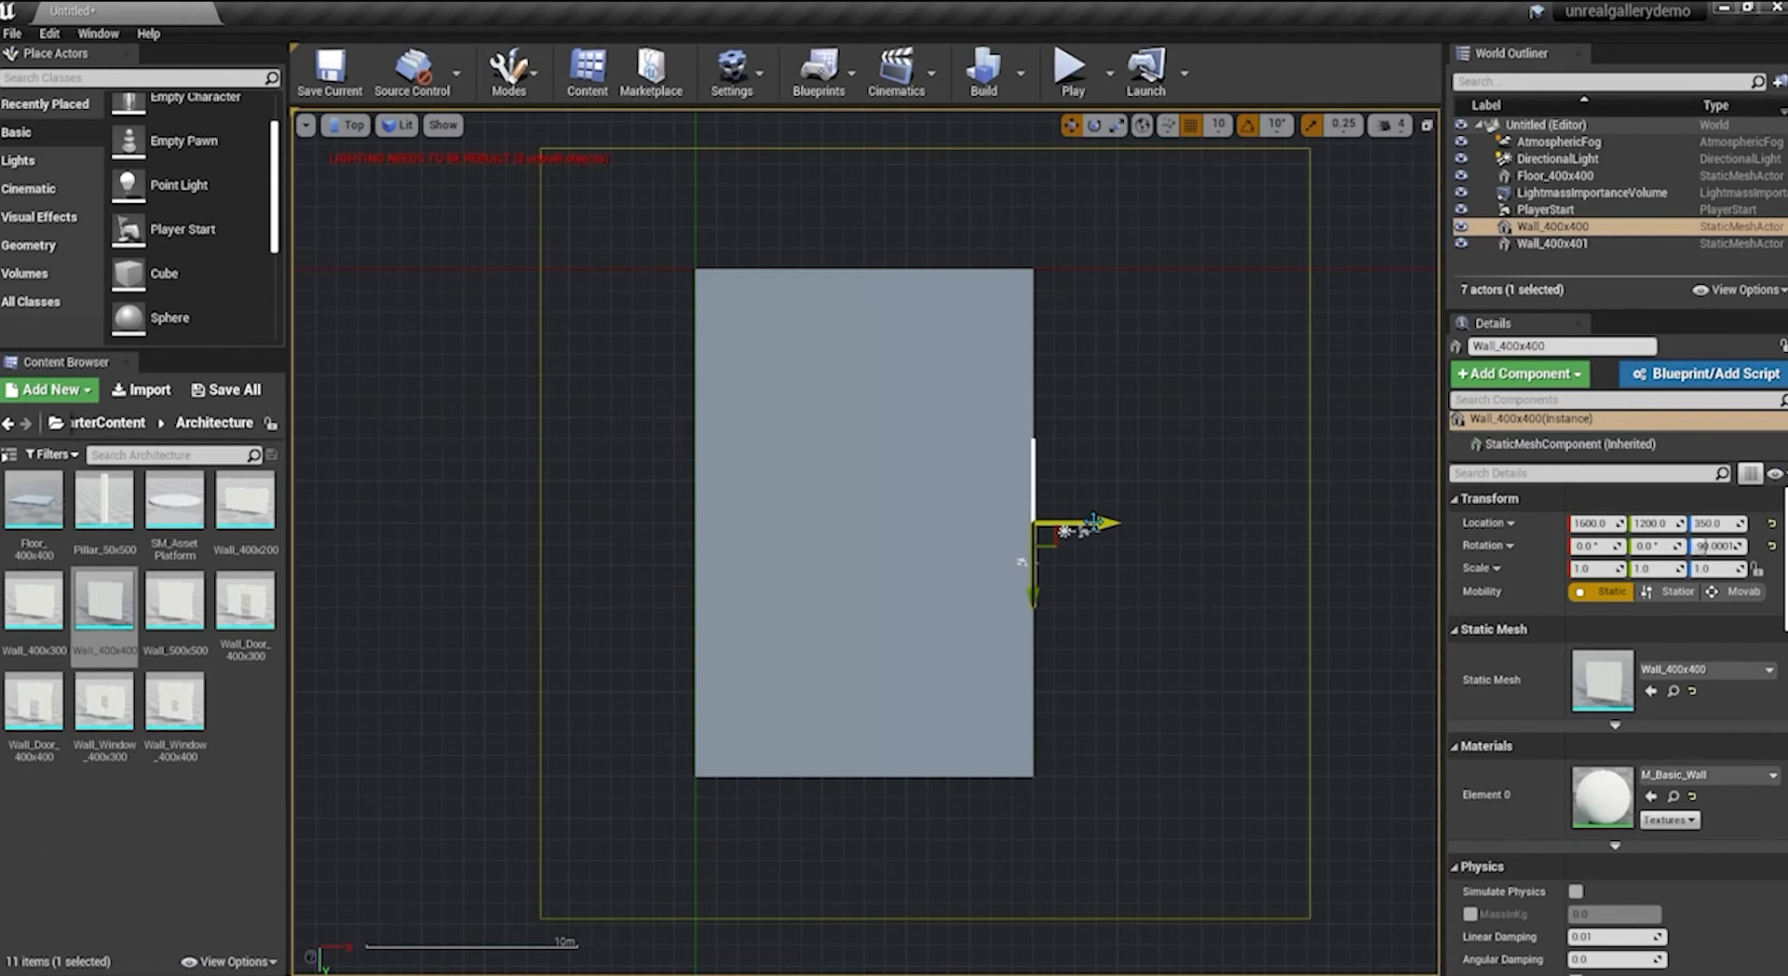
# Duplicate the wall at Y 800 and place the copy beside it at X 1600, Y 400
pyautogui.click(1032, 482)
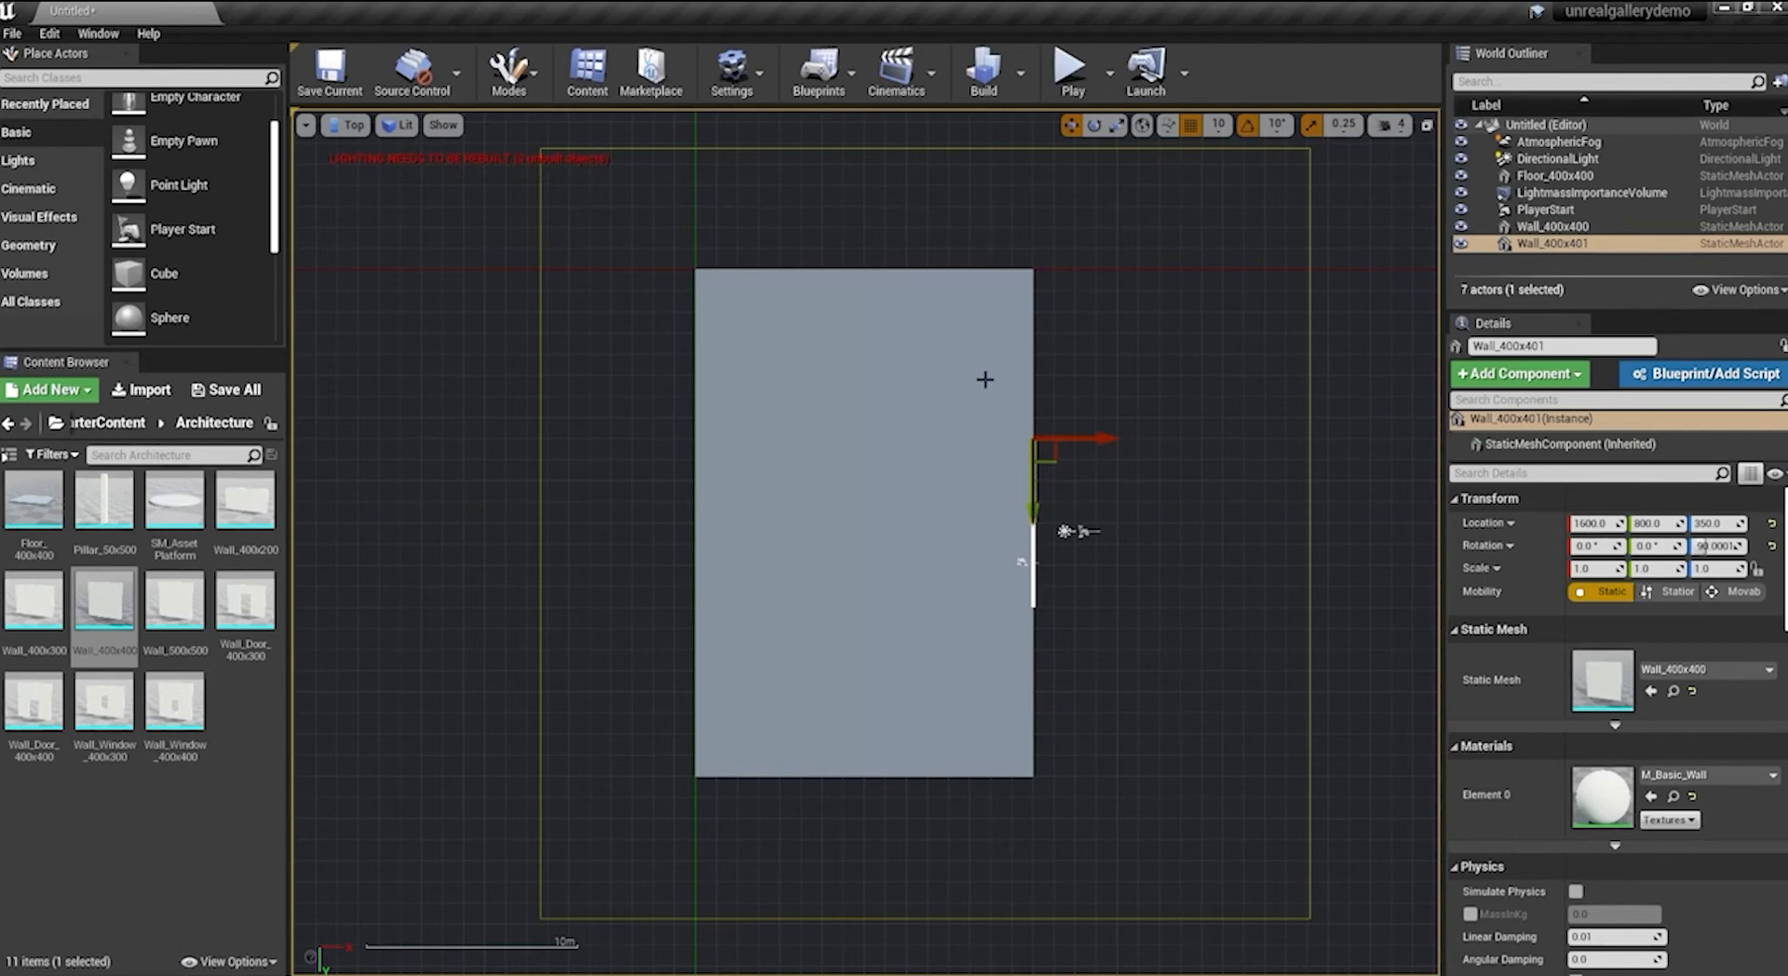
pyautogui.hotkey('ctrl', 'w')
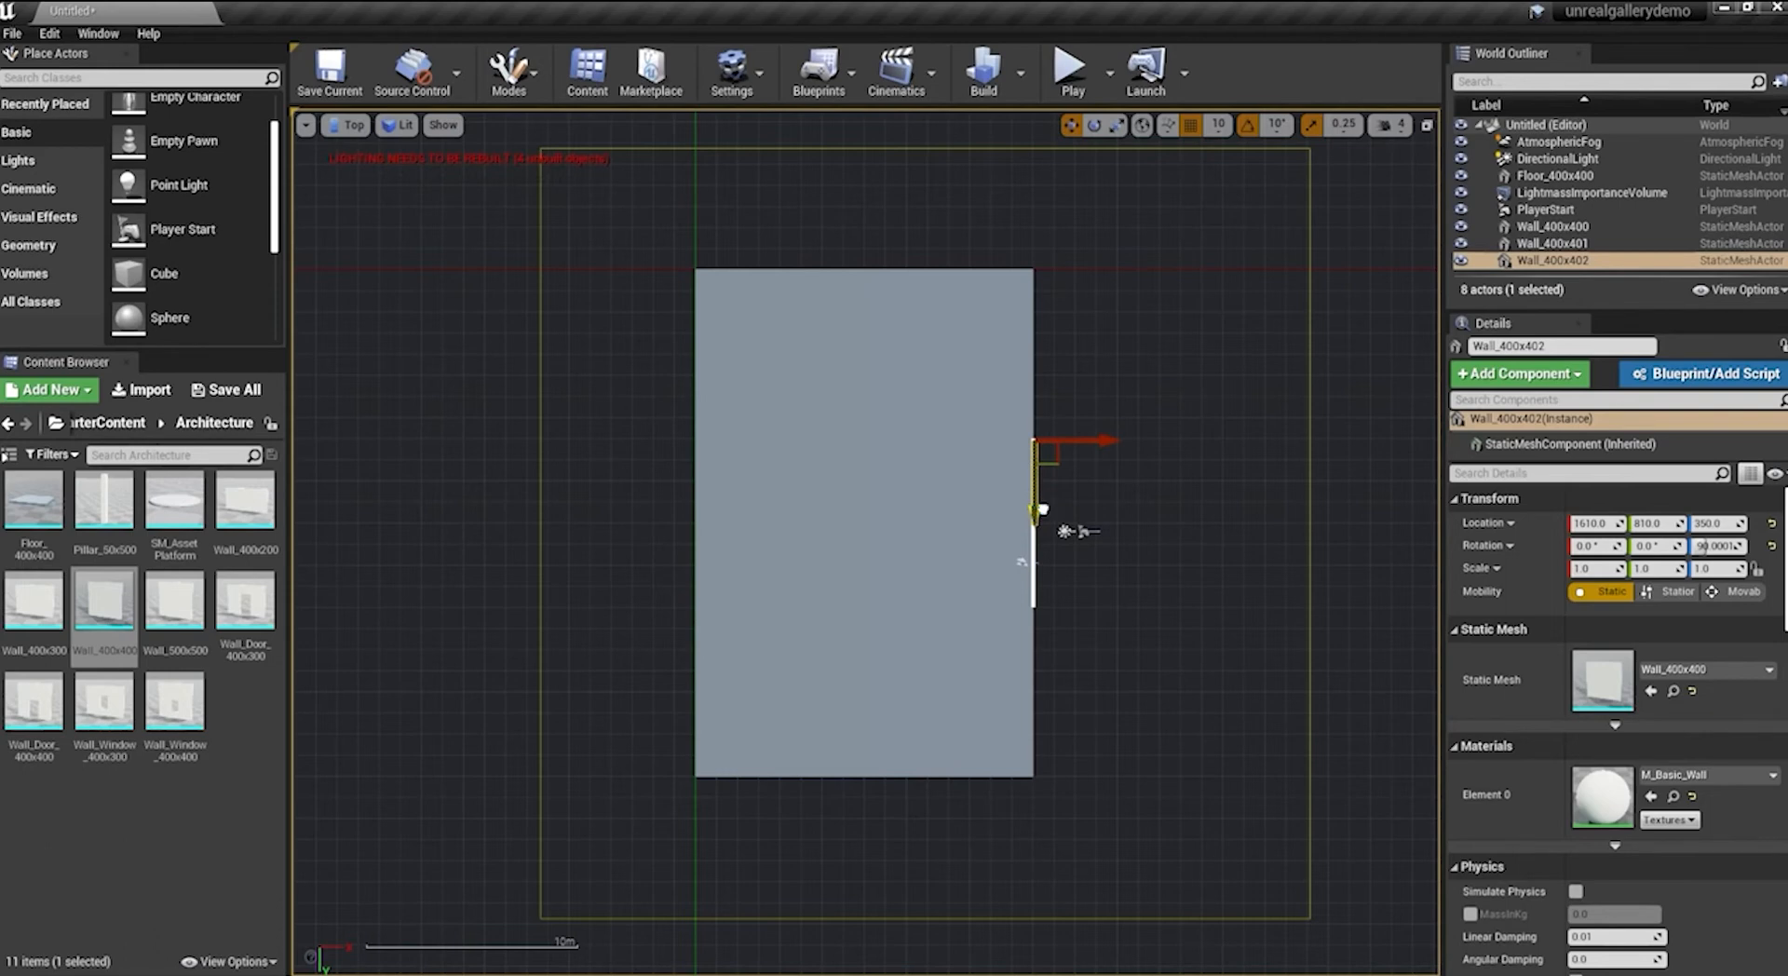
pyautogui.moveTo(1041, 507); pyautogui.dragTo(1045, 421)
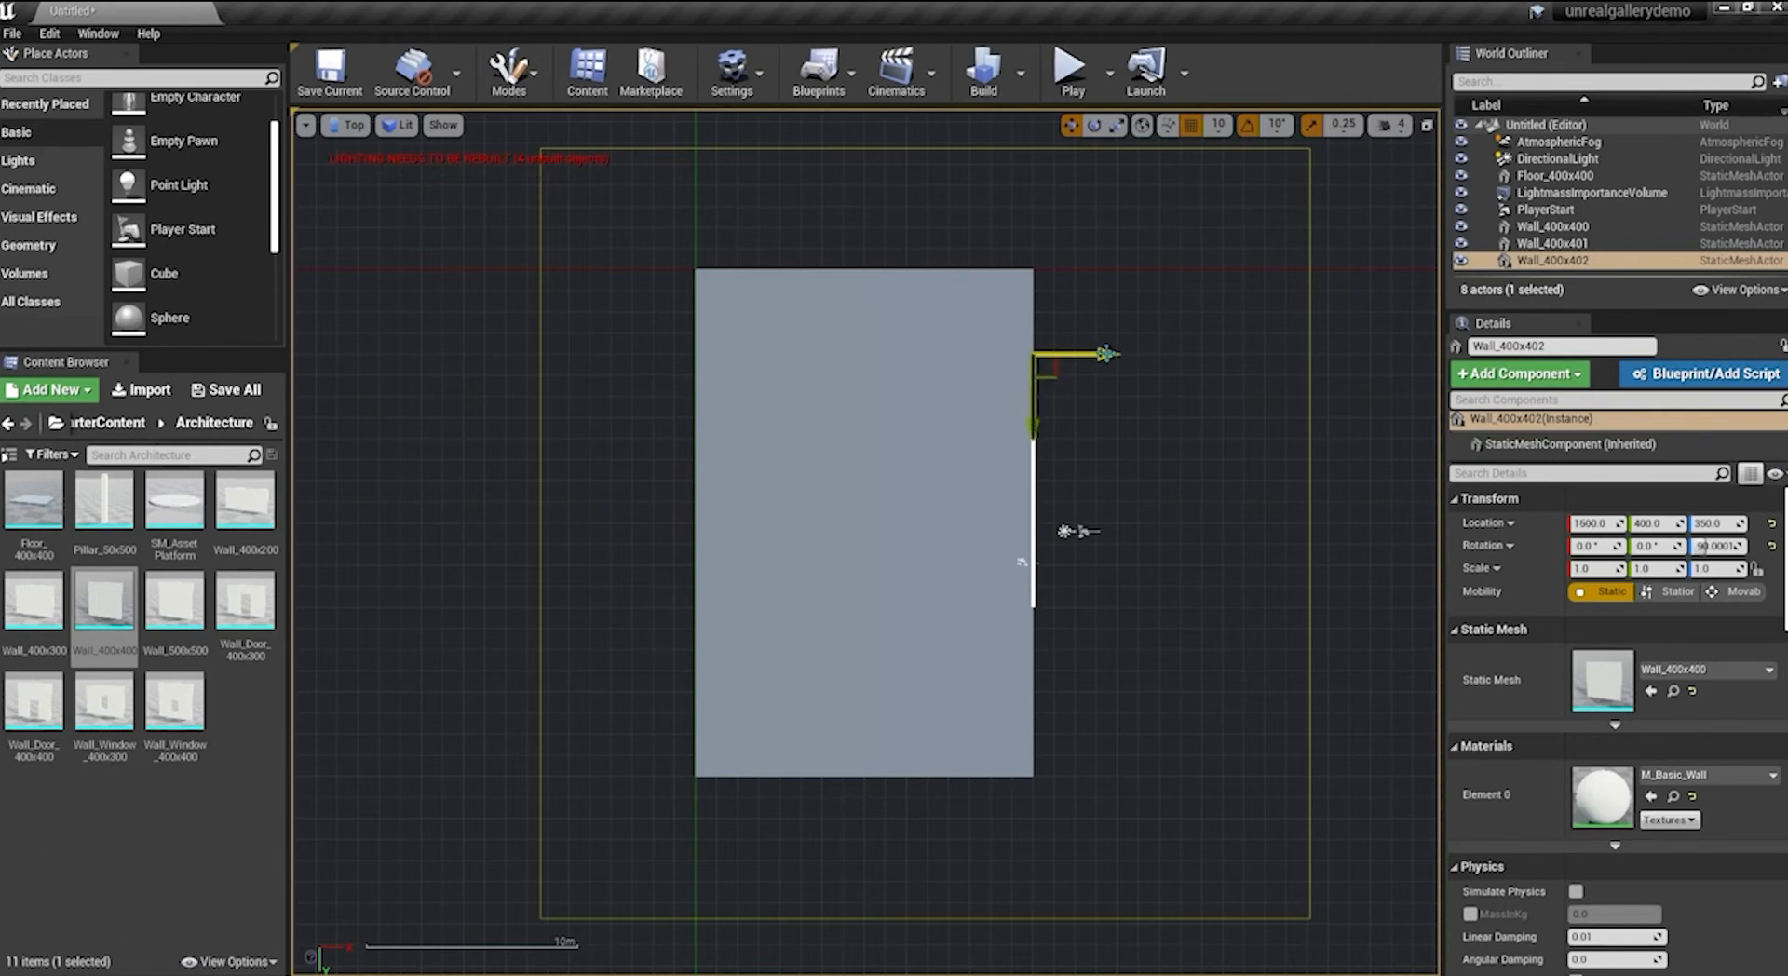
# Duplicate the wall at Y 400 and place the copy at the floor's corner at X 1600, Y 10
pyautogui.hotkey('ctrl', 'w')
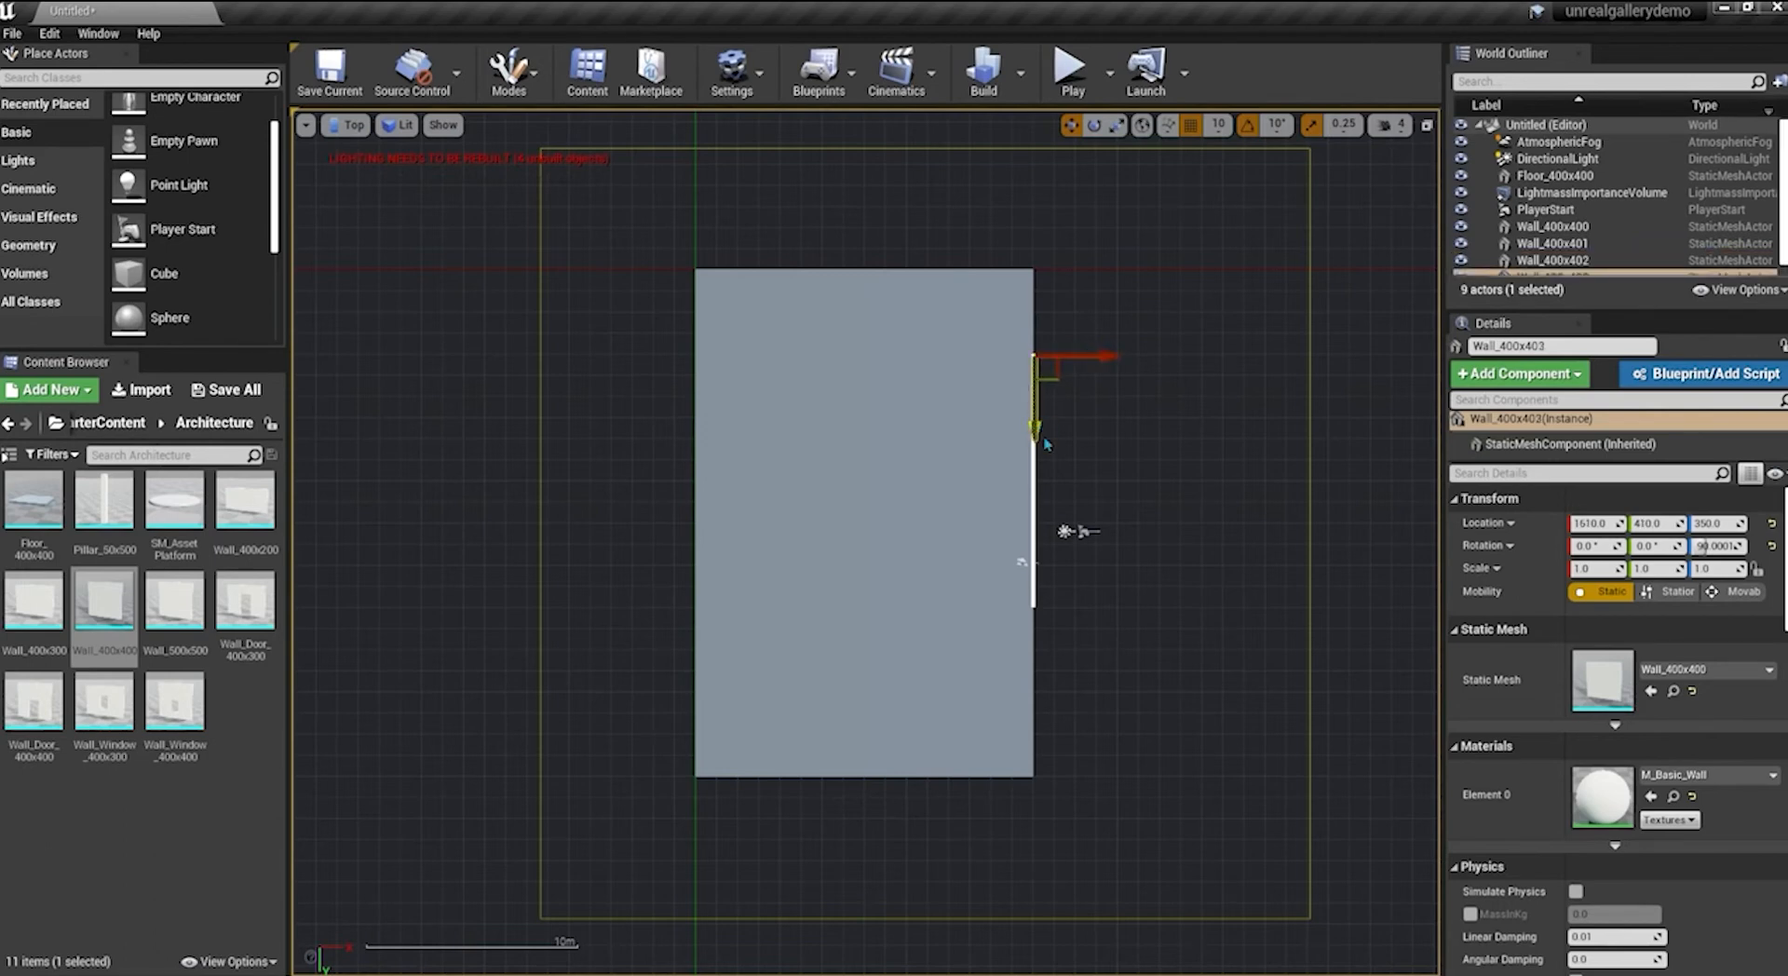
pyautogui.moveTo(1036, 436); pyautogui.dragTo(1038, 365)
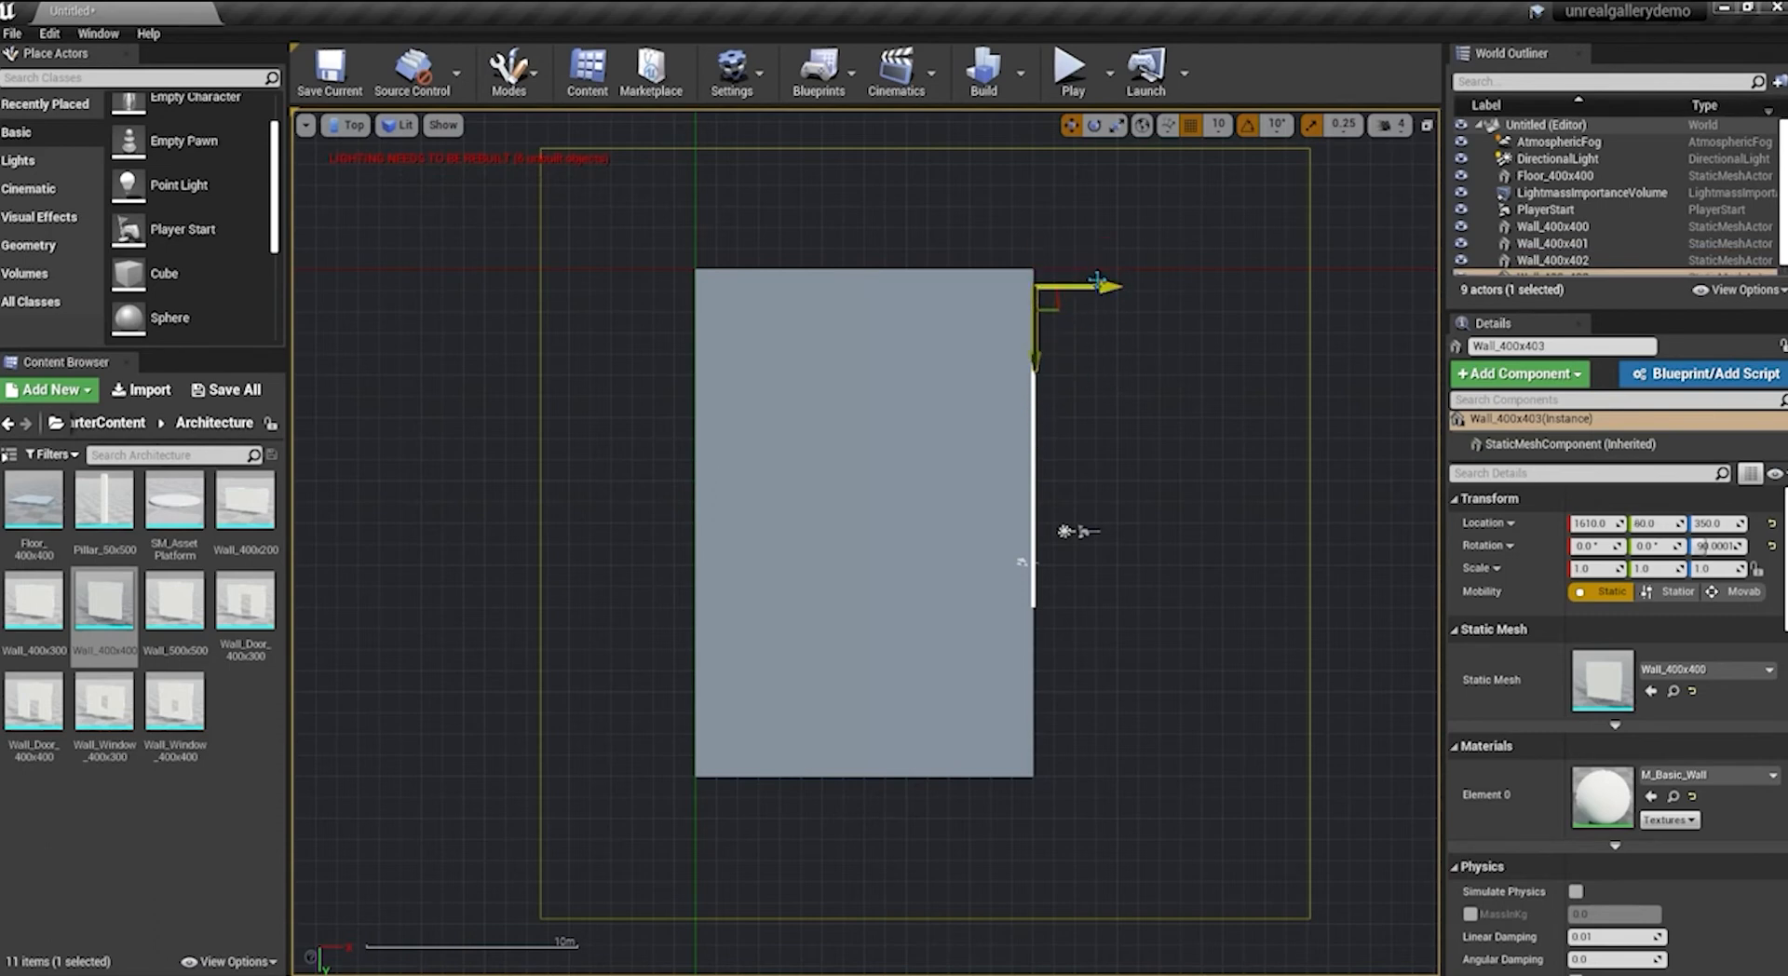
pyautogui.moveTo(1099, 280); pyautogui.dragTo(1097, 277)
pyautogui.moveTo(1031, 357); pyautogui.dragTo(1031, 343)
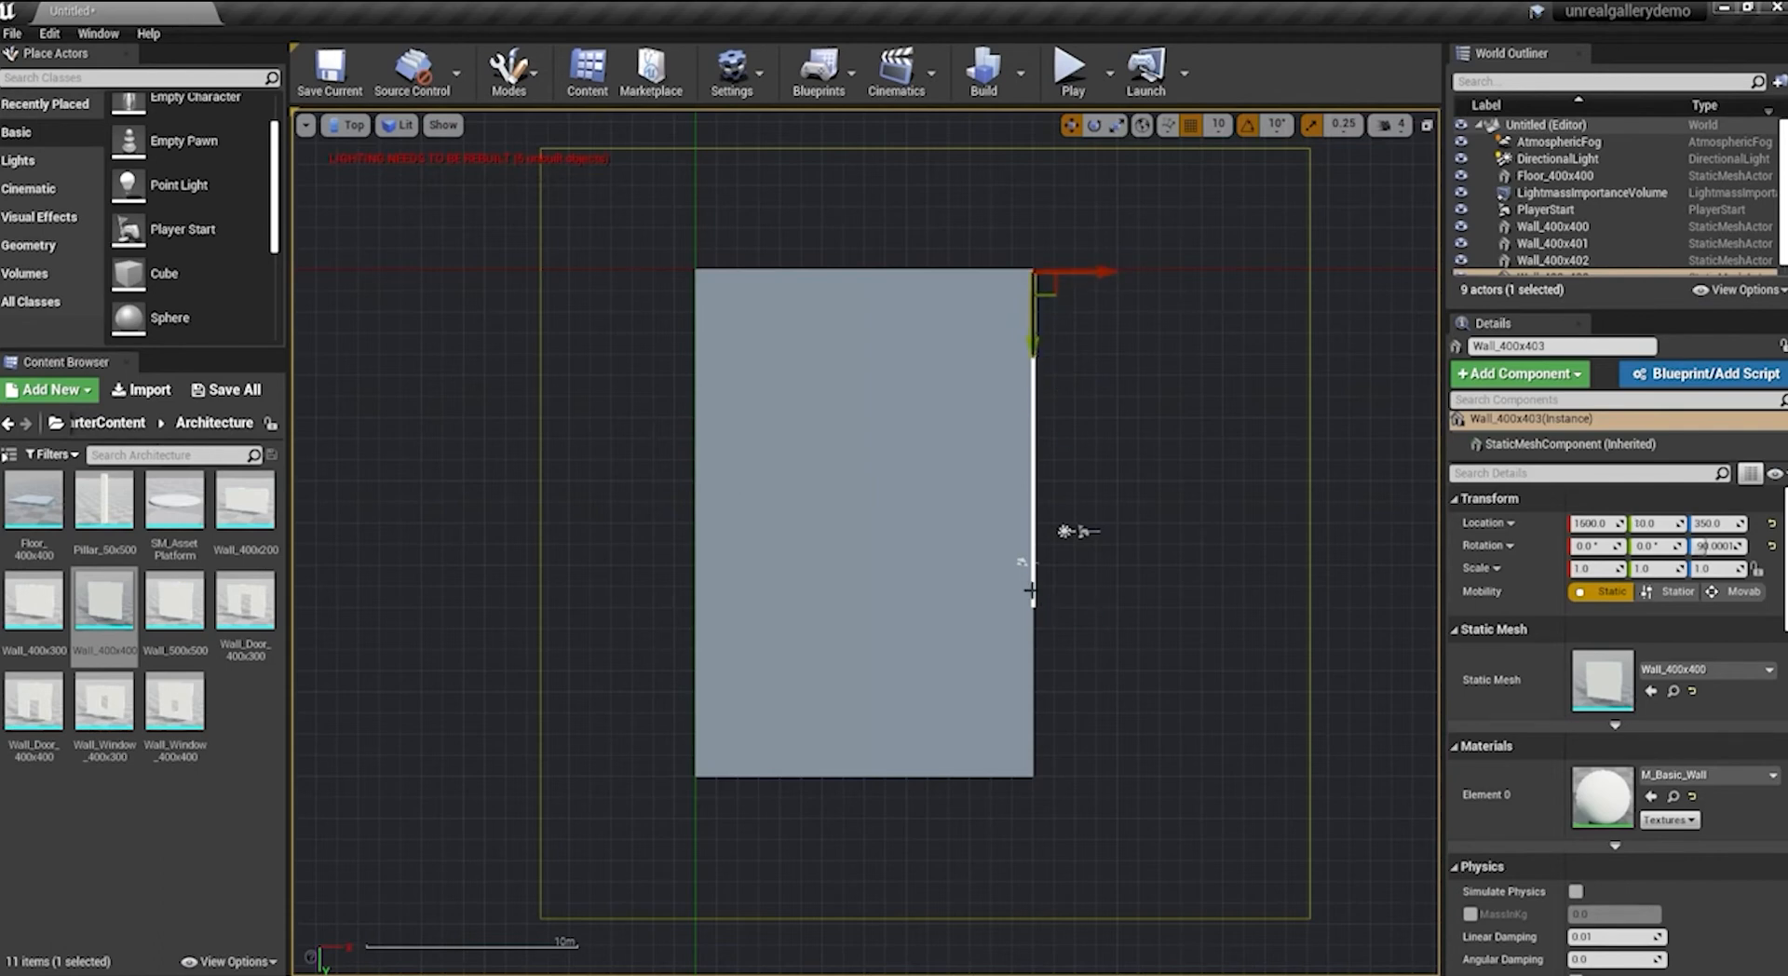
# Extend the row toward the far corner with two more wall copies at X 1600, placed at Y 1600 and Y 2000
pyautogui.click(1031, 589)
pyautogui.keyDown('alt'); pyautogui.moveTo(1032, 590); pyautogui.dragTo(1034, 686); pyautogui.keyUp('alt')
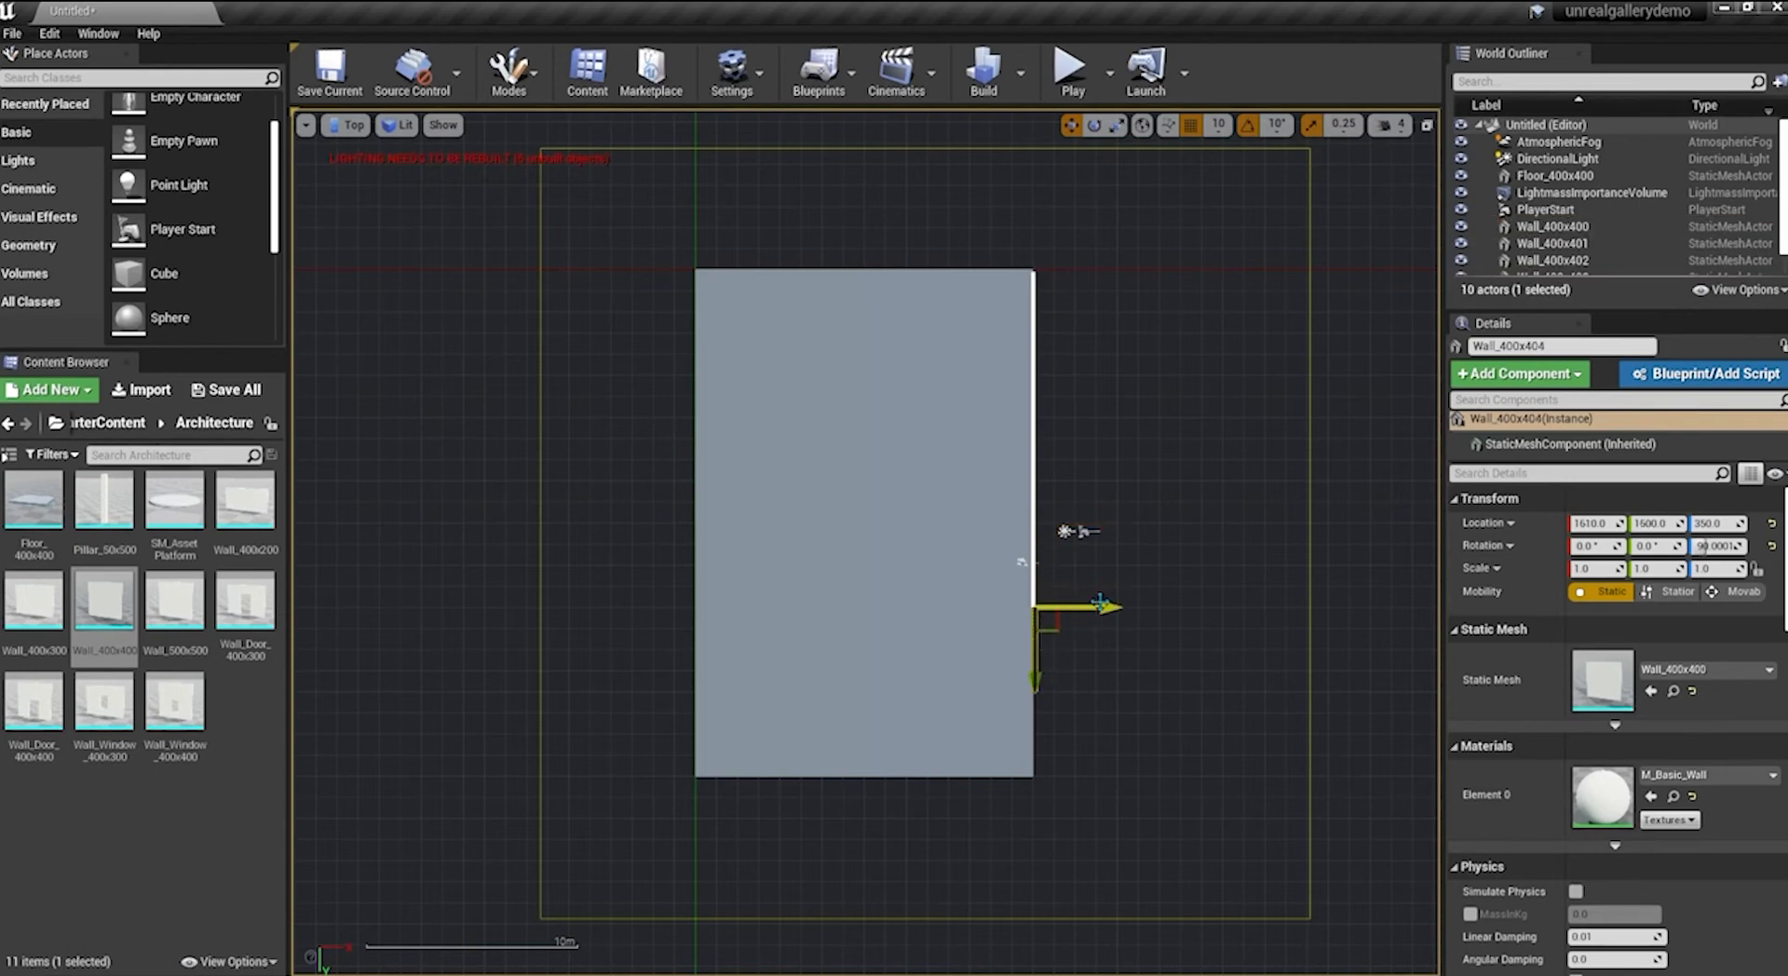
pyautogui.moveTo(1100, 608); pyautogui.dragTo(1097, 604)
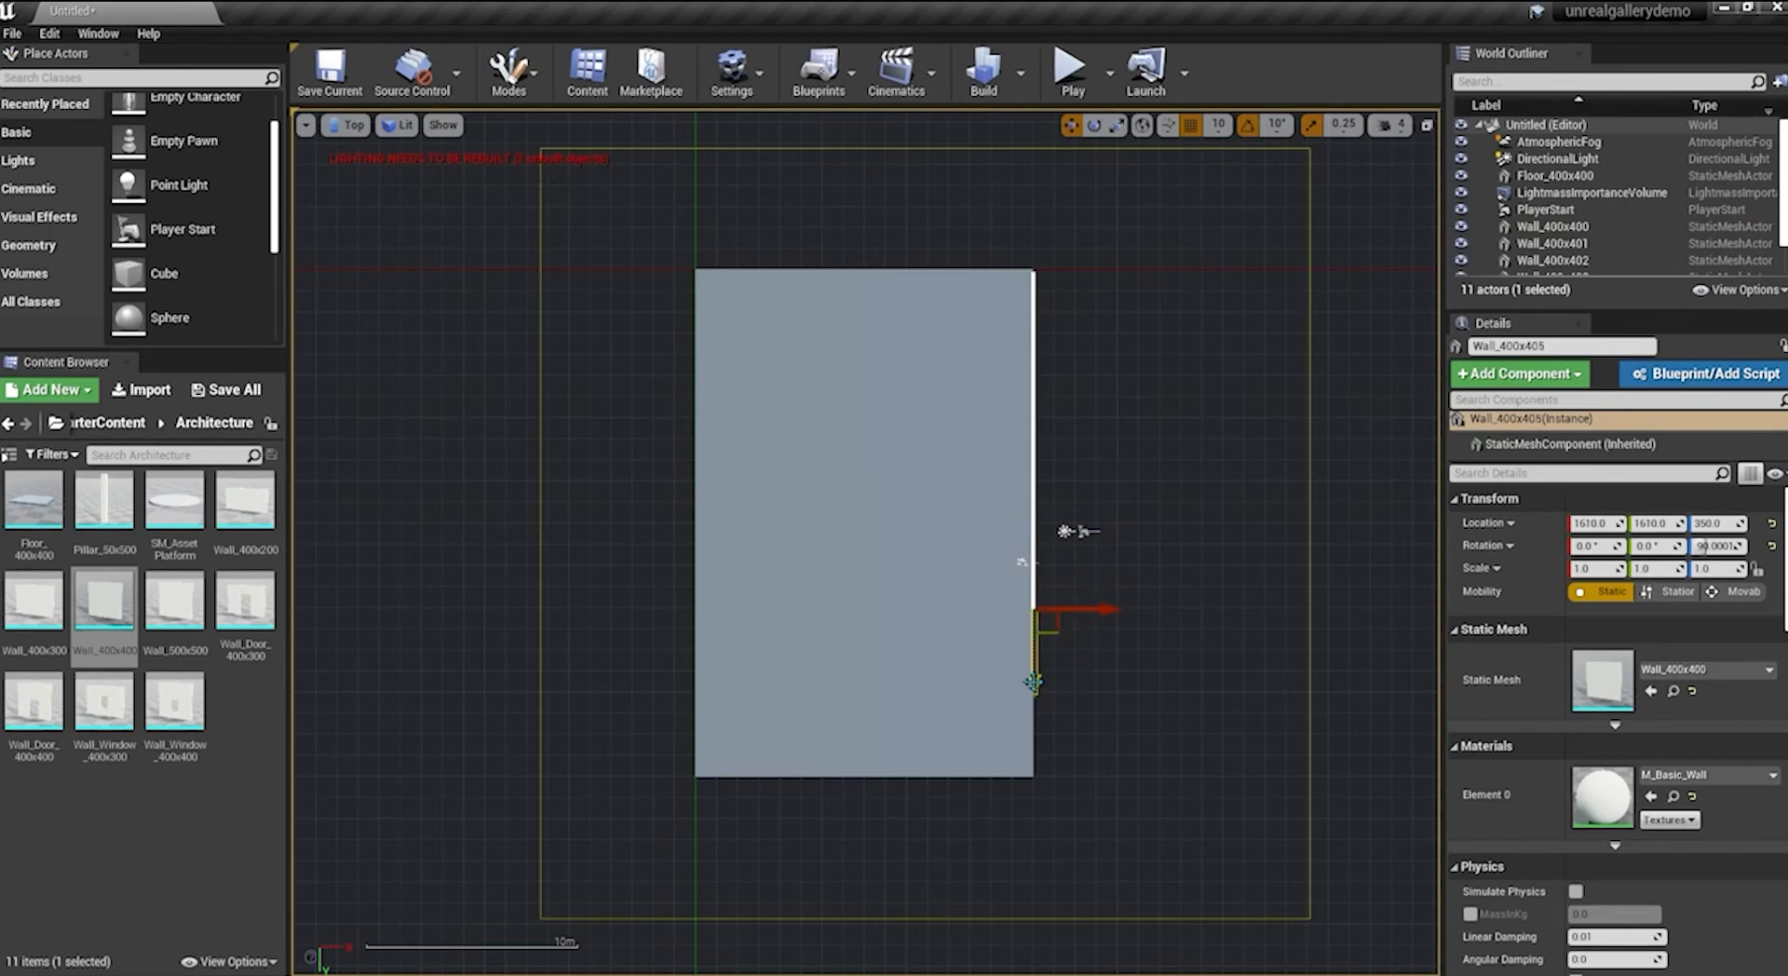
pyautogui.keyDown('alt'); pyautogui.moveTo(1033, 678); pyautogui.dragTo(1036, 762); pyautogui.keyUp('alt')
pyautogui.moveTo(1111, 689); pyautogui.dragTo(1108, 686)
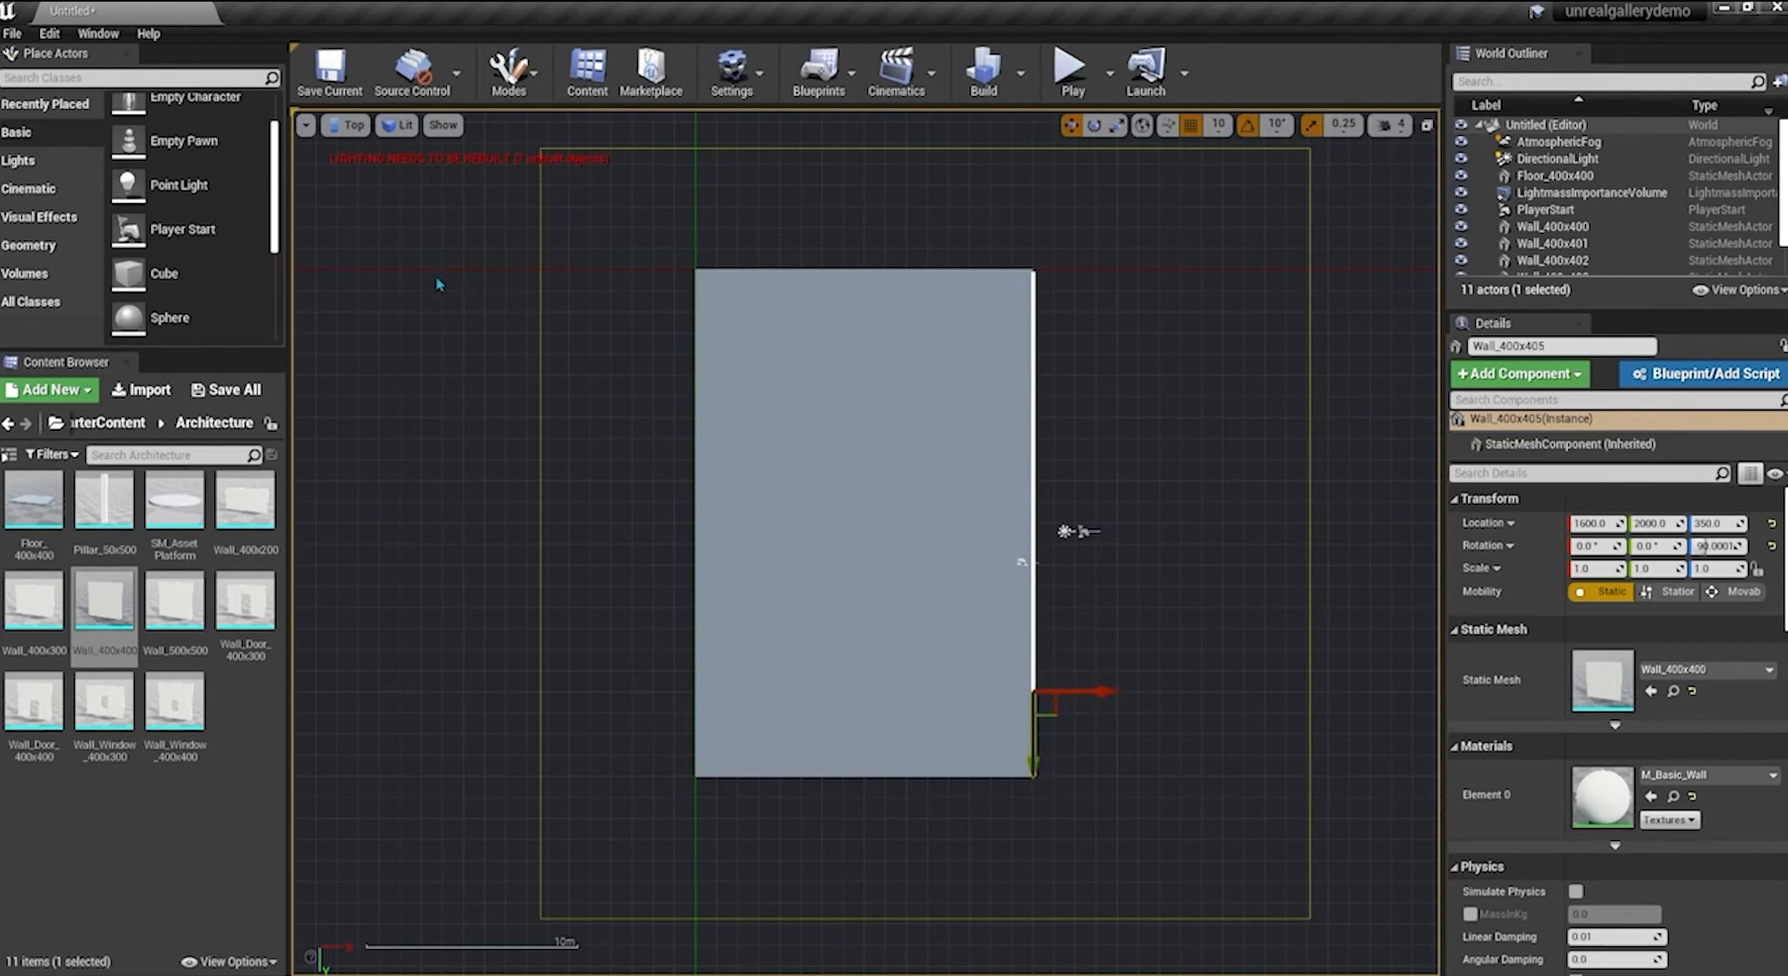
# In the Perspective view, select all six walls in the row and lower them together to a Z location of 10
pyautogui.click(343, 127)
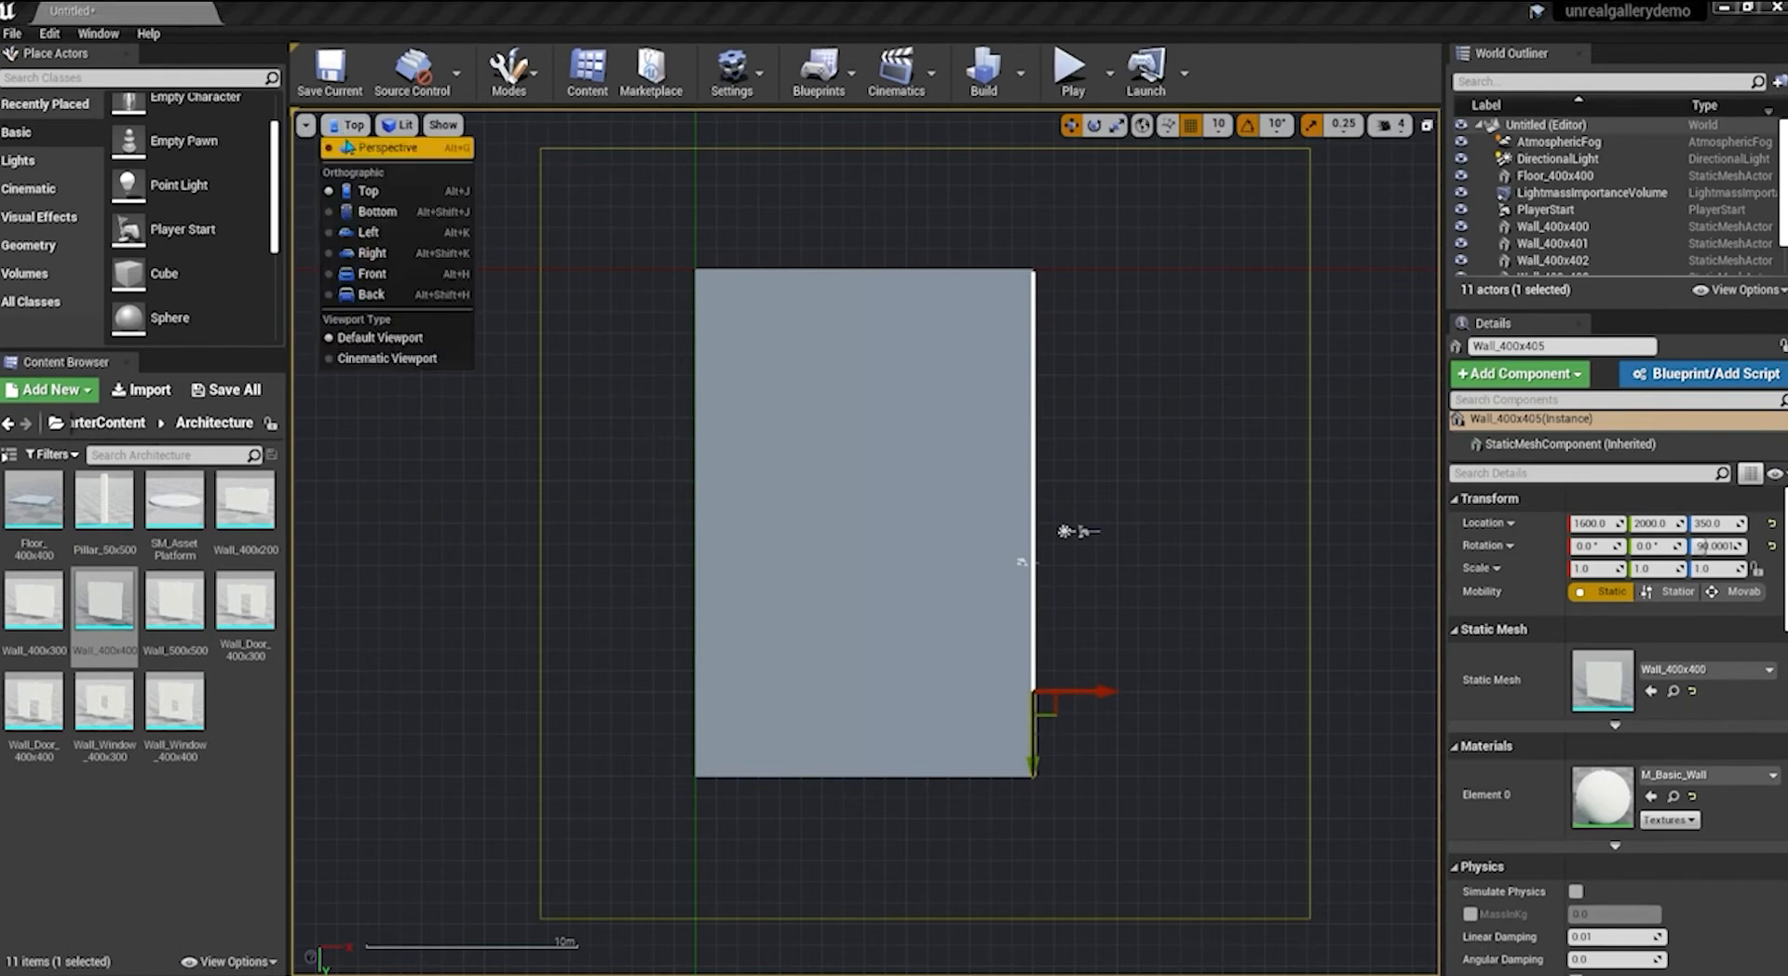
pyautogui.click(349, 147)
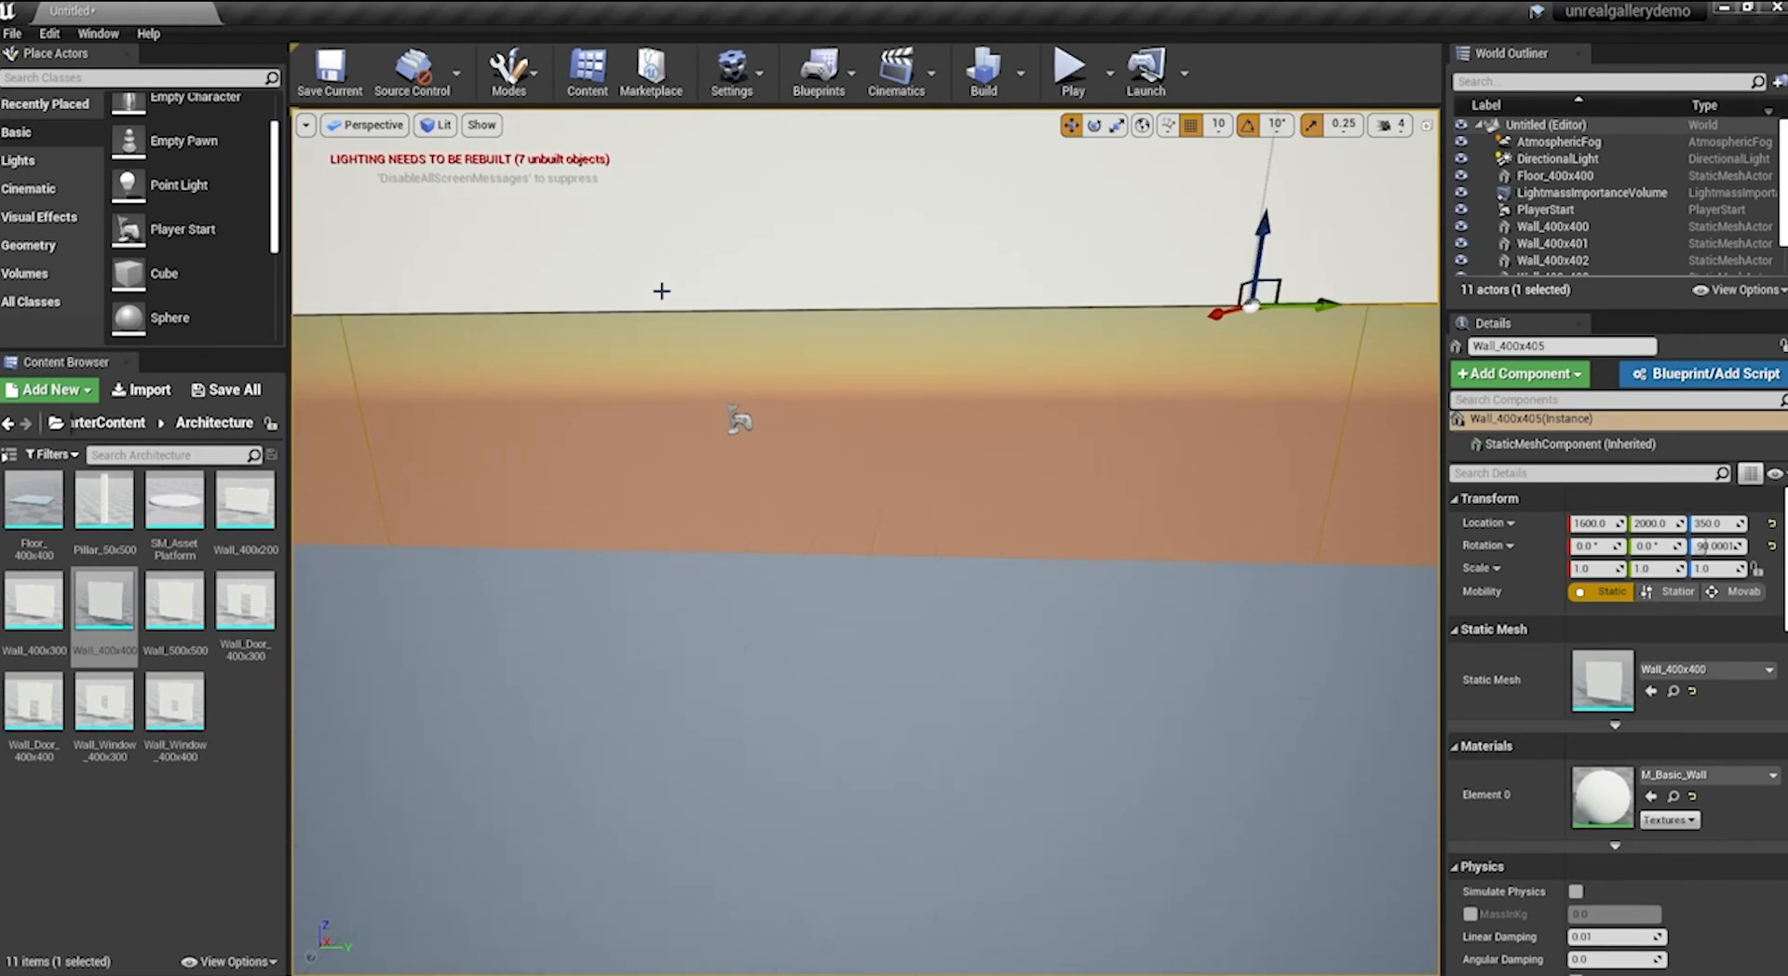
pyautogui.scroll(-5, 661, 291)
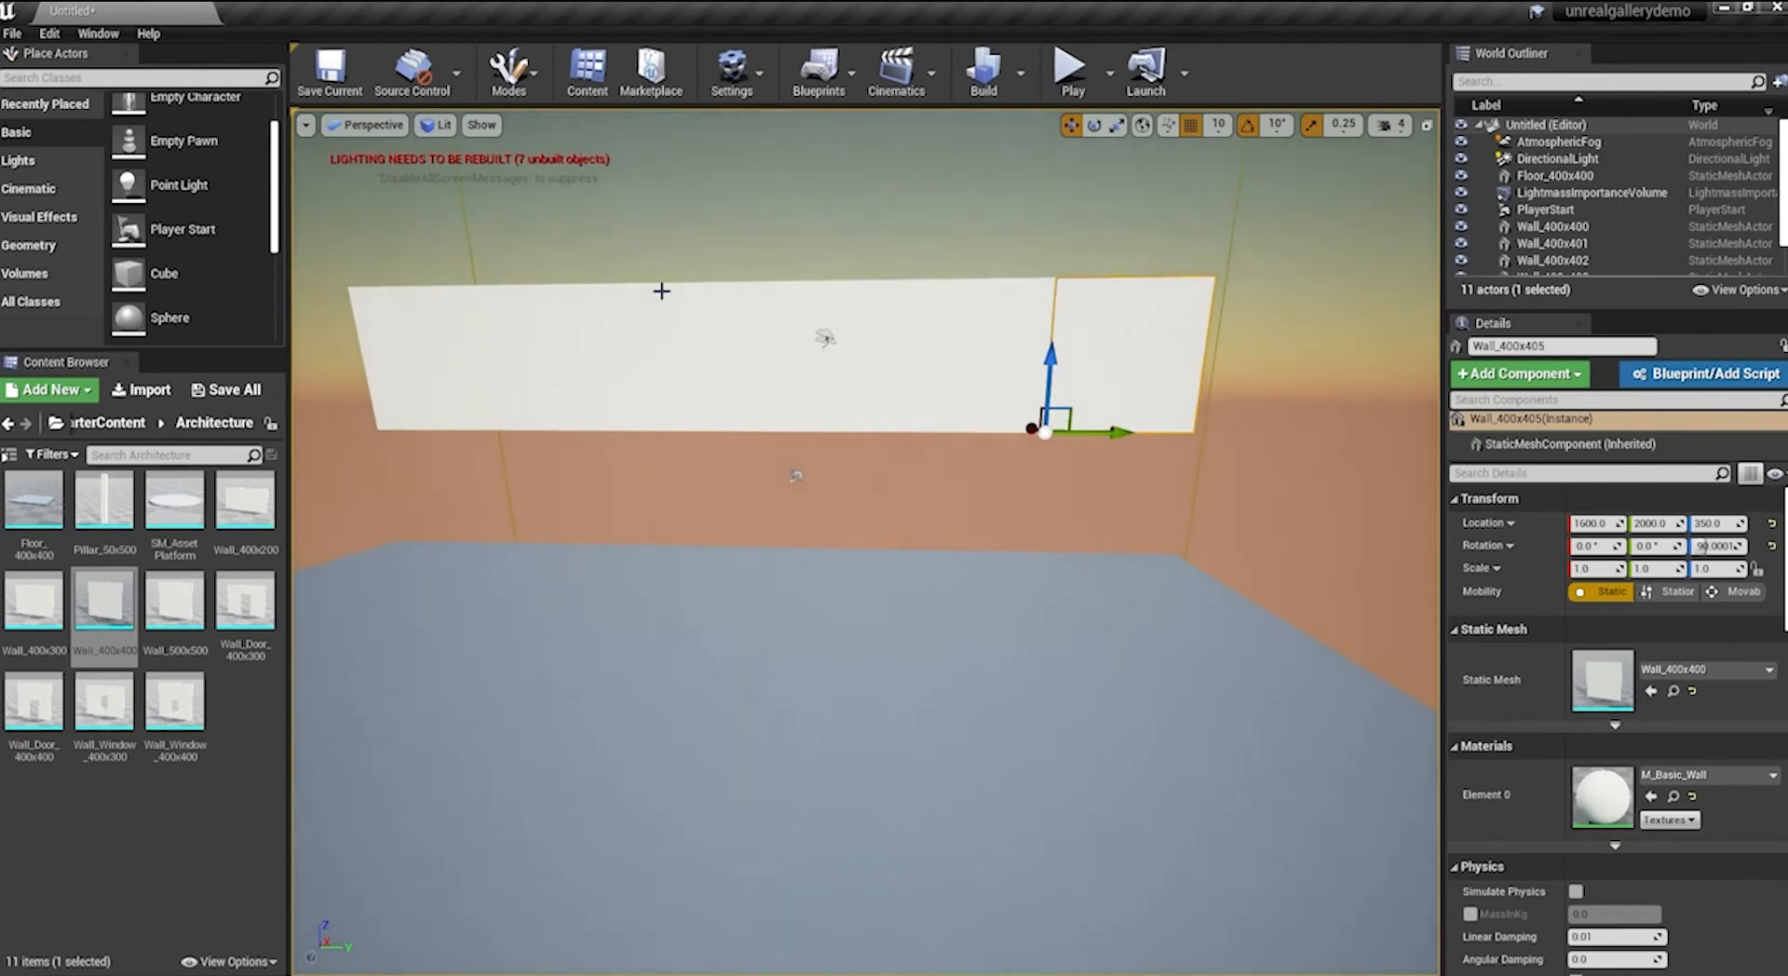
pyautogui.moveTo(359, 322); pyautogui.dragTo(358, 344)
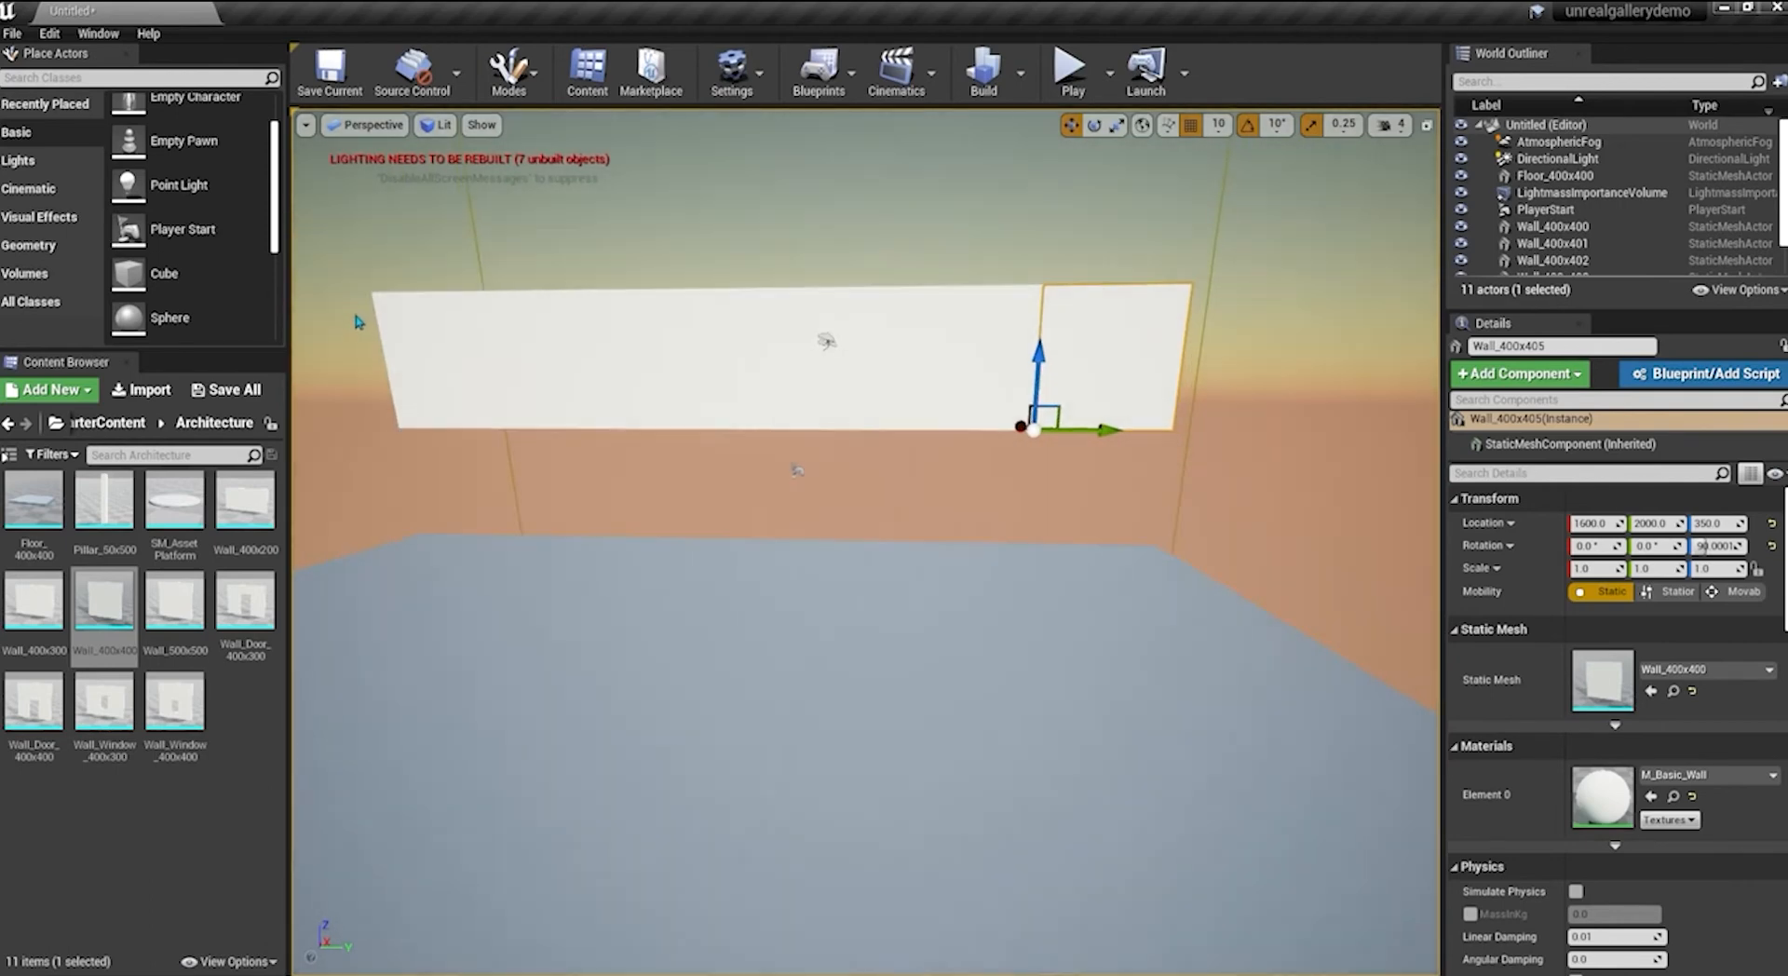
pyautogui.click(402, 317)
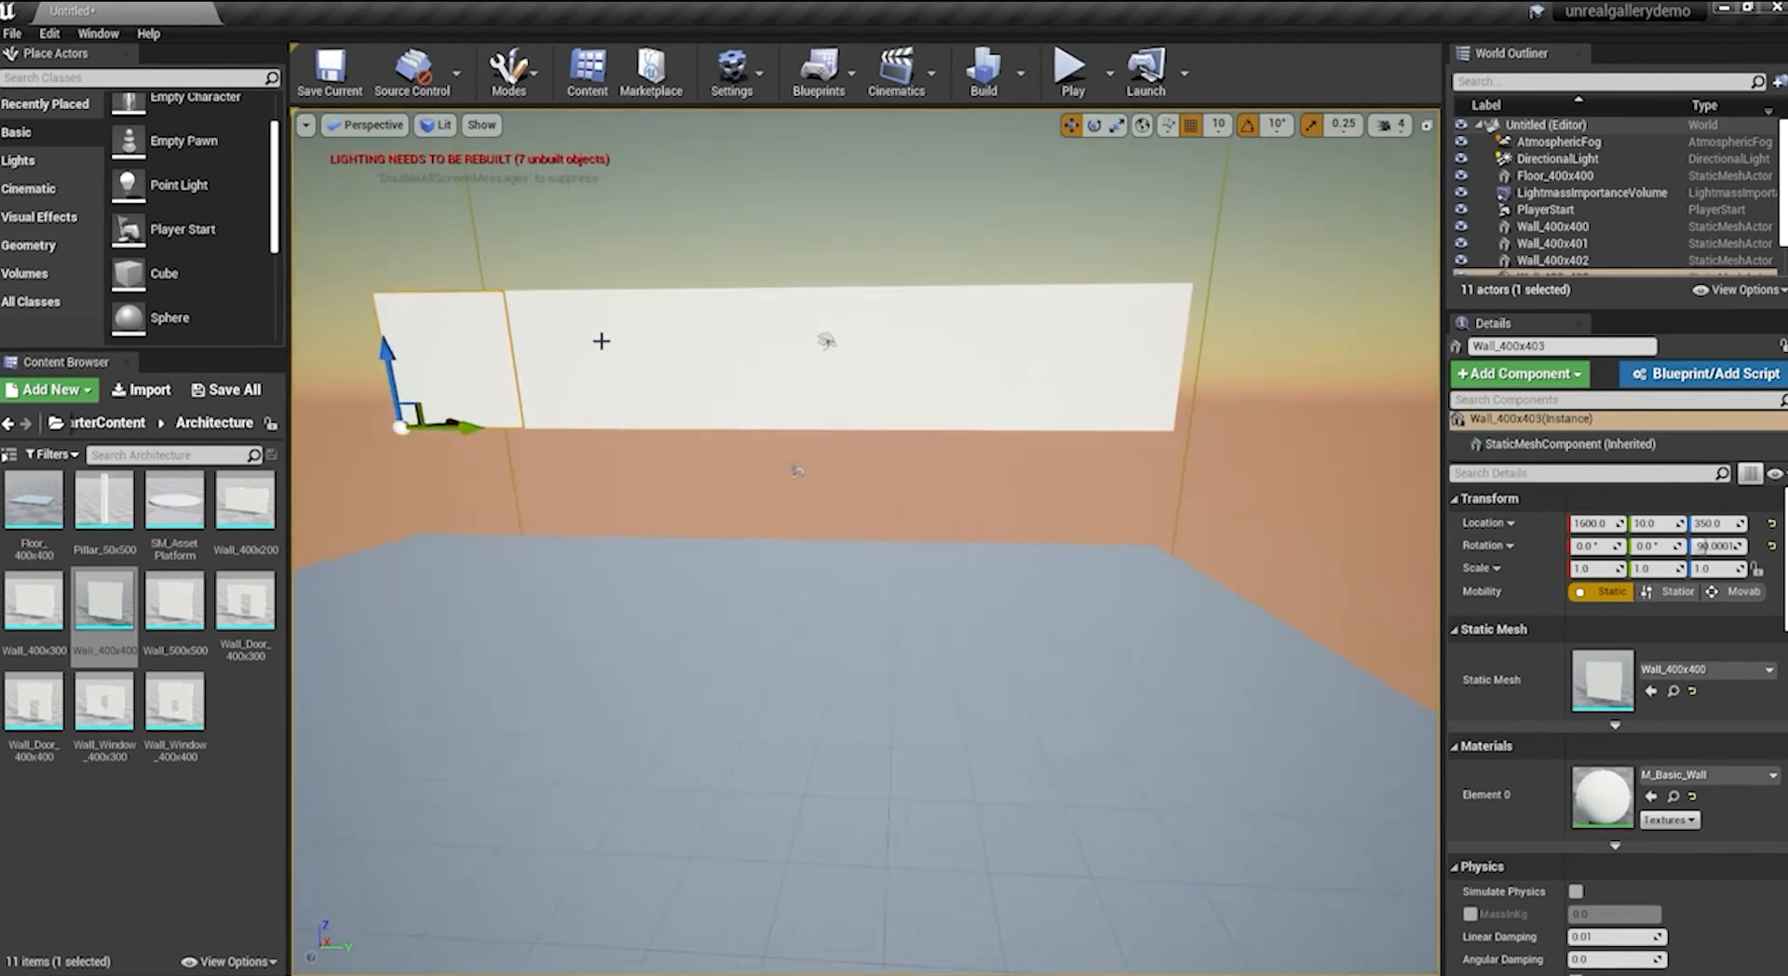
pyautogui.keyDown('ctrl'); pyautogui.click(601, 341); pyautogui.keyUp('ctrl')
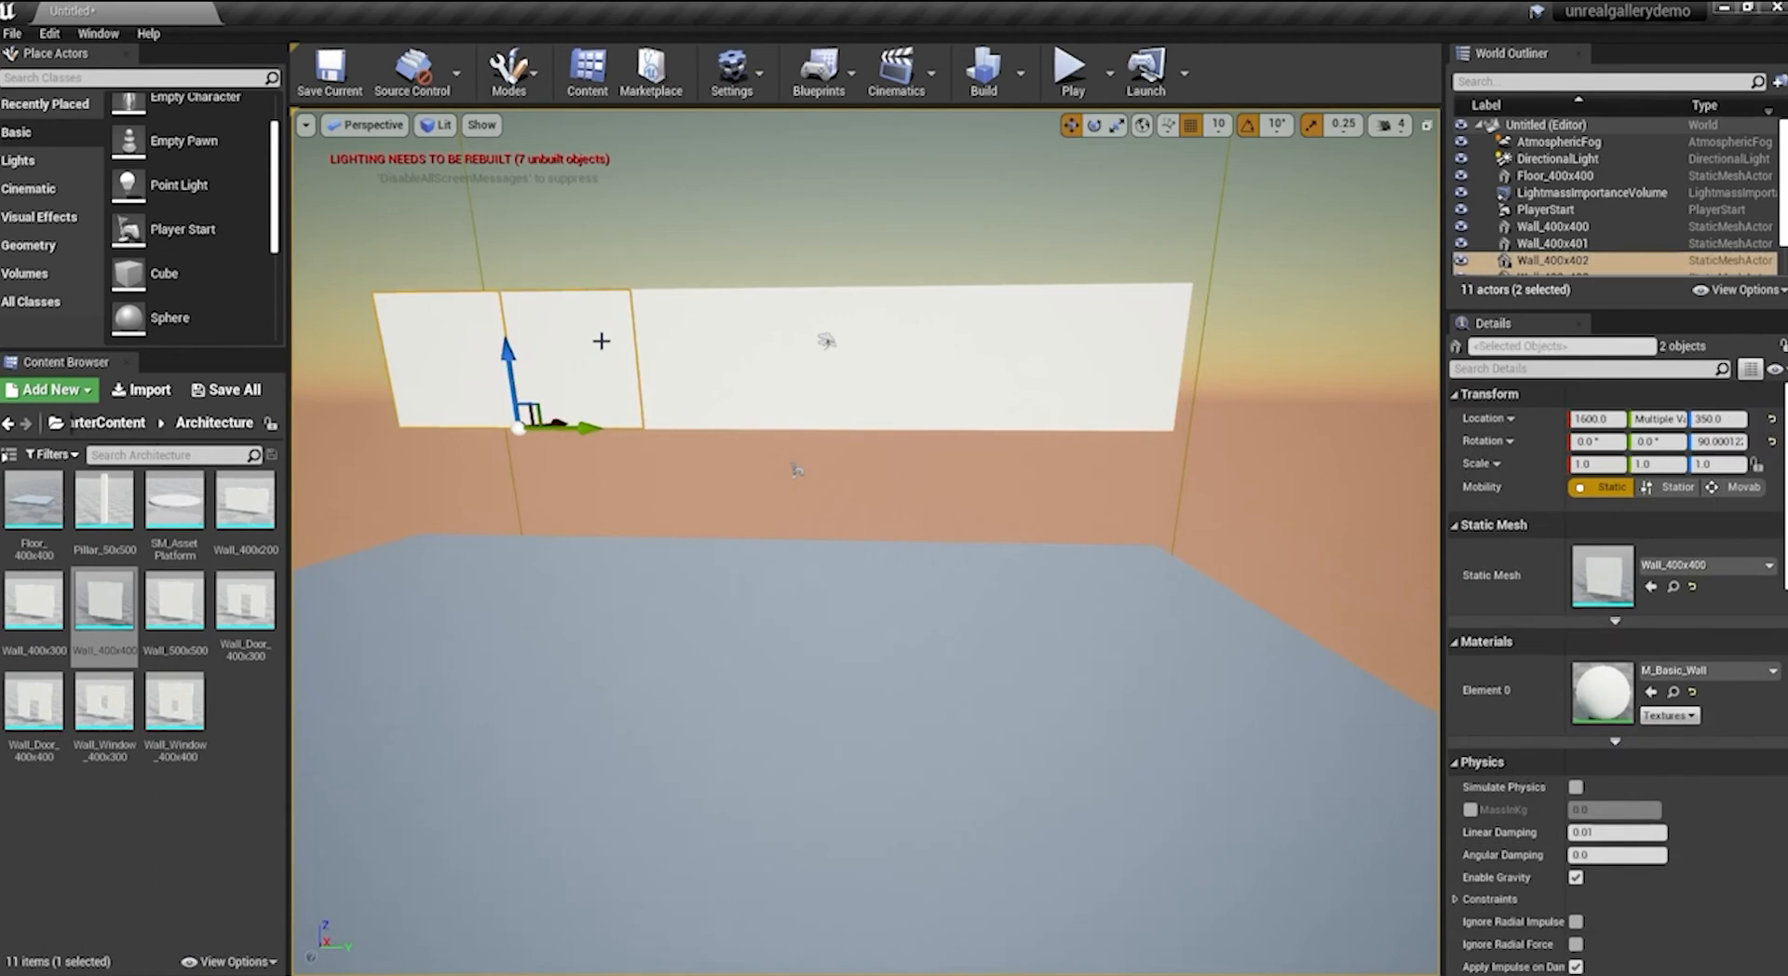
pyautogui.keyDown('ctrl'); pyautogui.click(706, 356); pyautogui.keyUp('ctrl')
pyautogui.keyDown('ctrl'); pyautogui.click(822, 387); pyautogui.keyUp('ctrl')
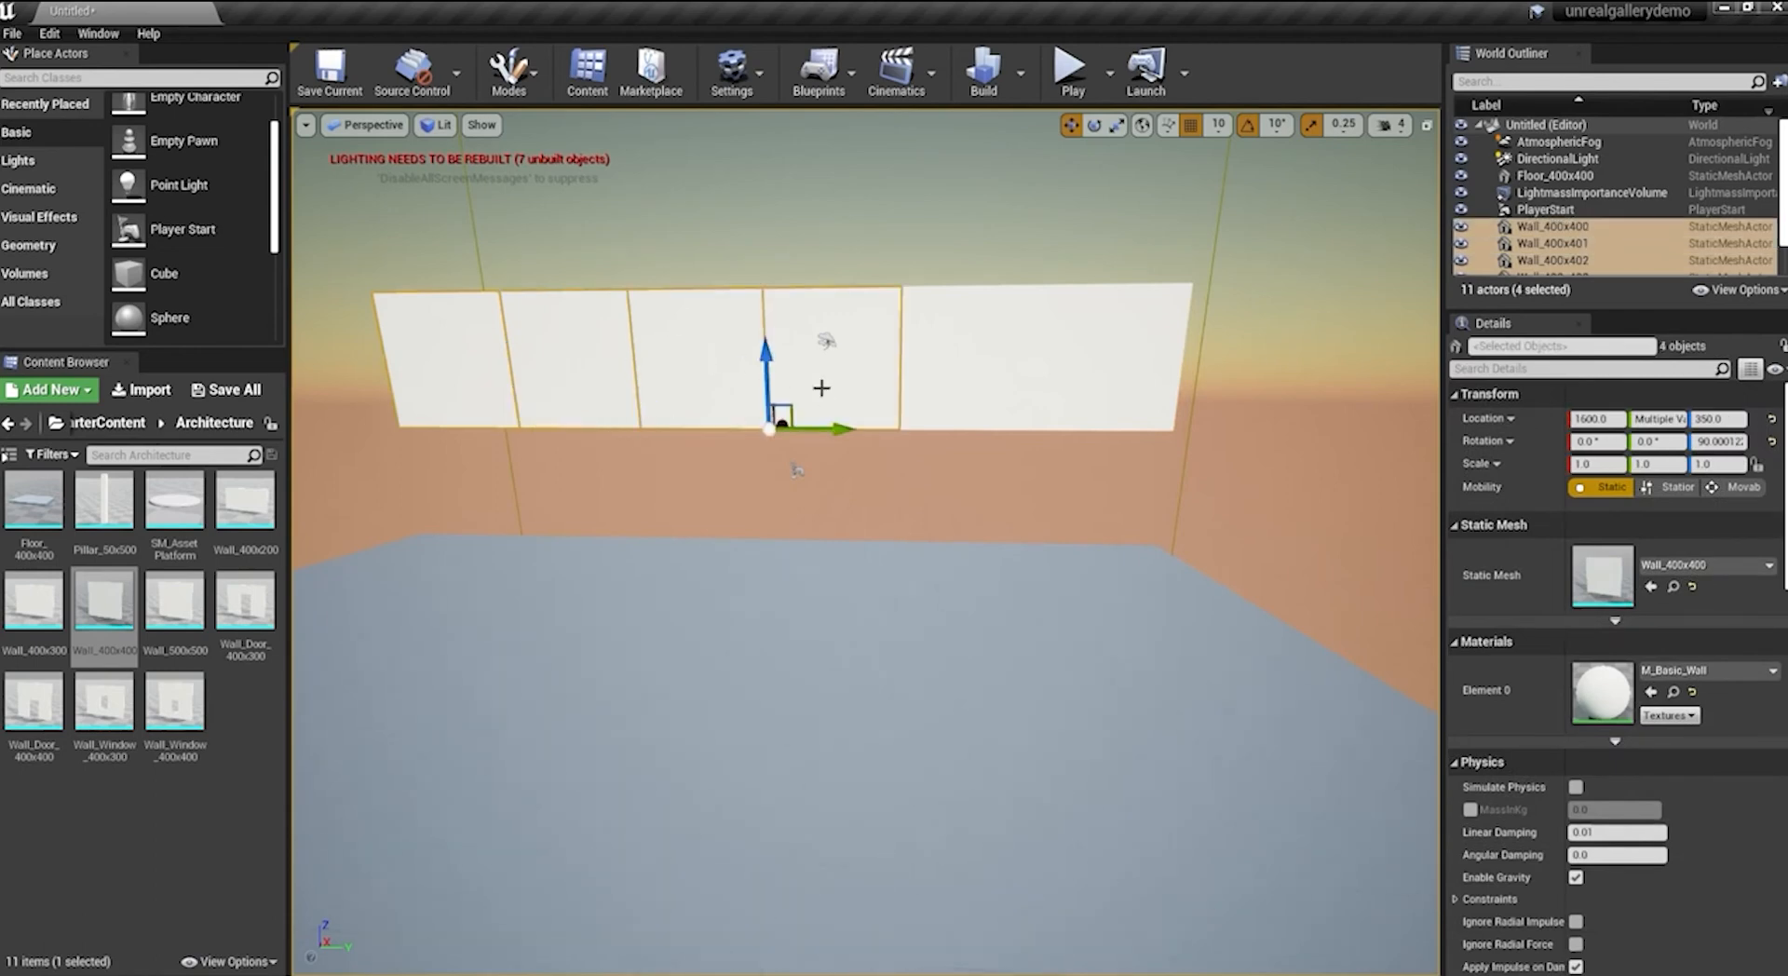
pyautogui.keyDown('ctrl'); pyautogui.click(962, 390); pyautogui.keyUp('ctrl')
pyautogui.keyDown('ctrl'); pyautogui.click(1091, 388); pyautogui.keyUp('ctrl')
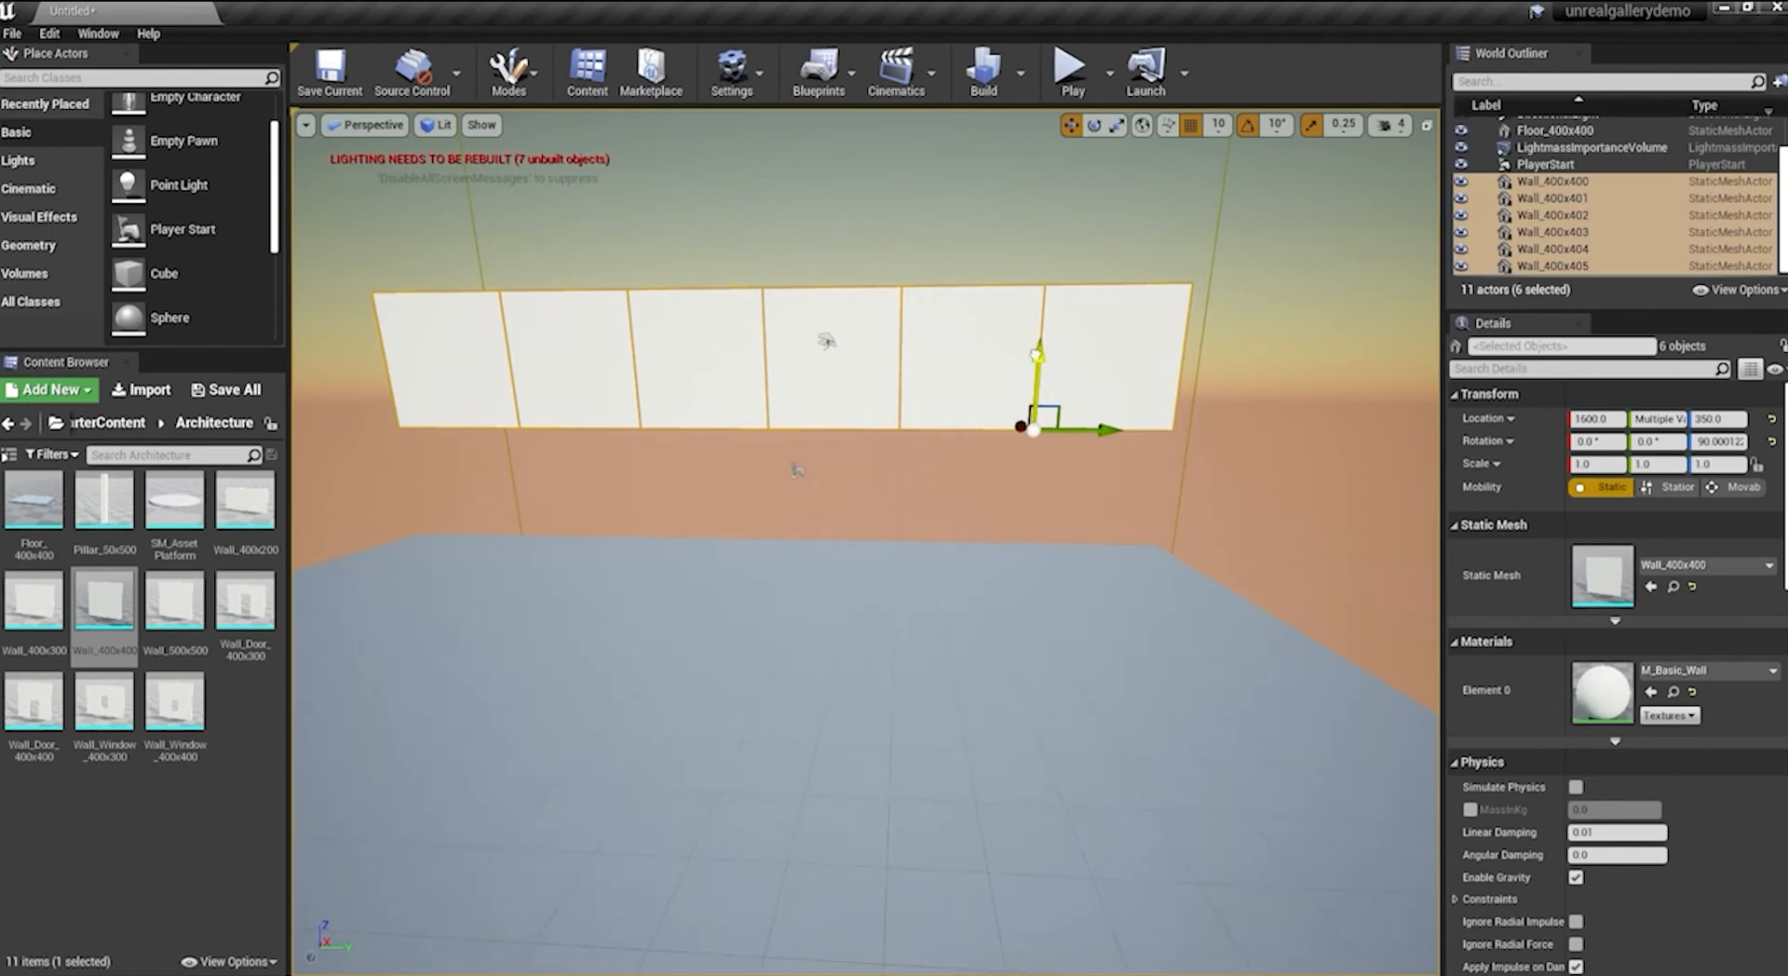
pyautogui.moveTo(1037, 356); pyautogui.dragTo(1066, 470)
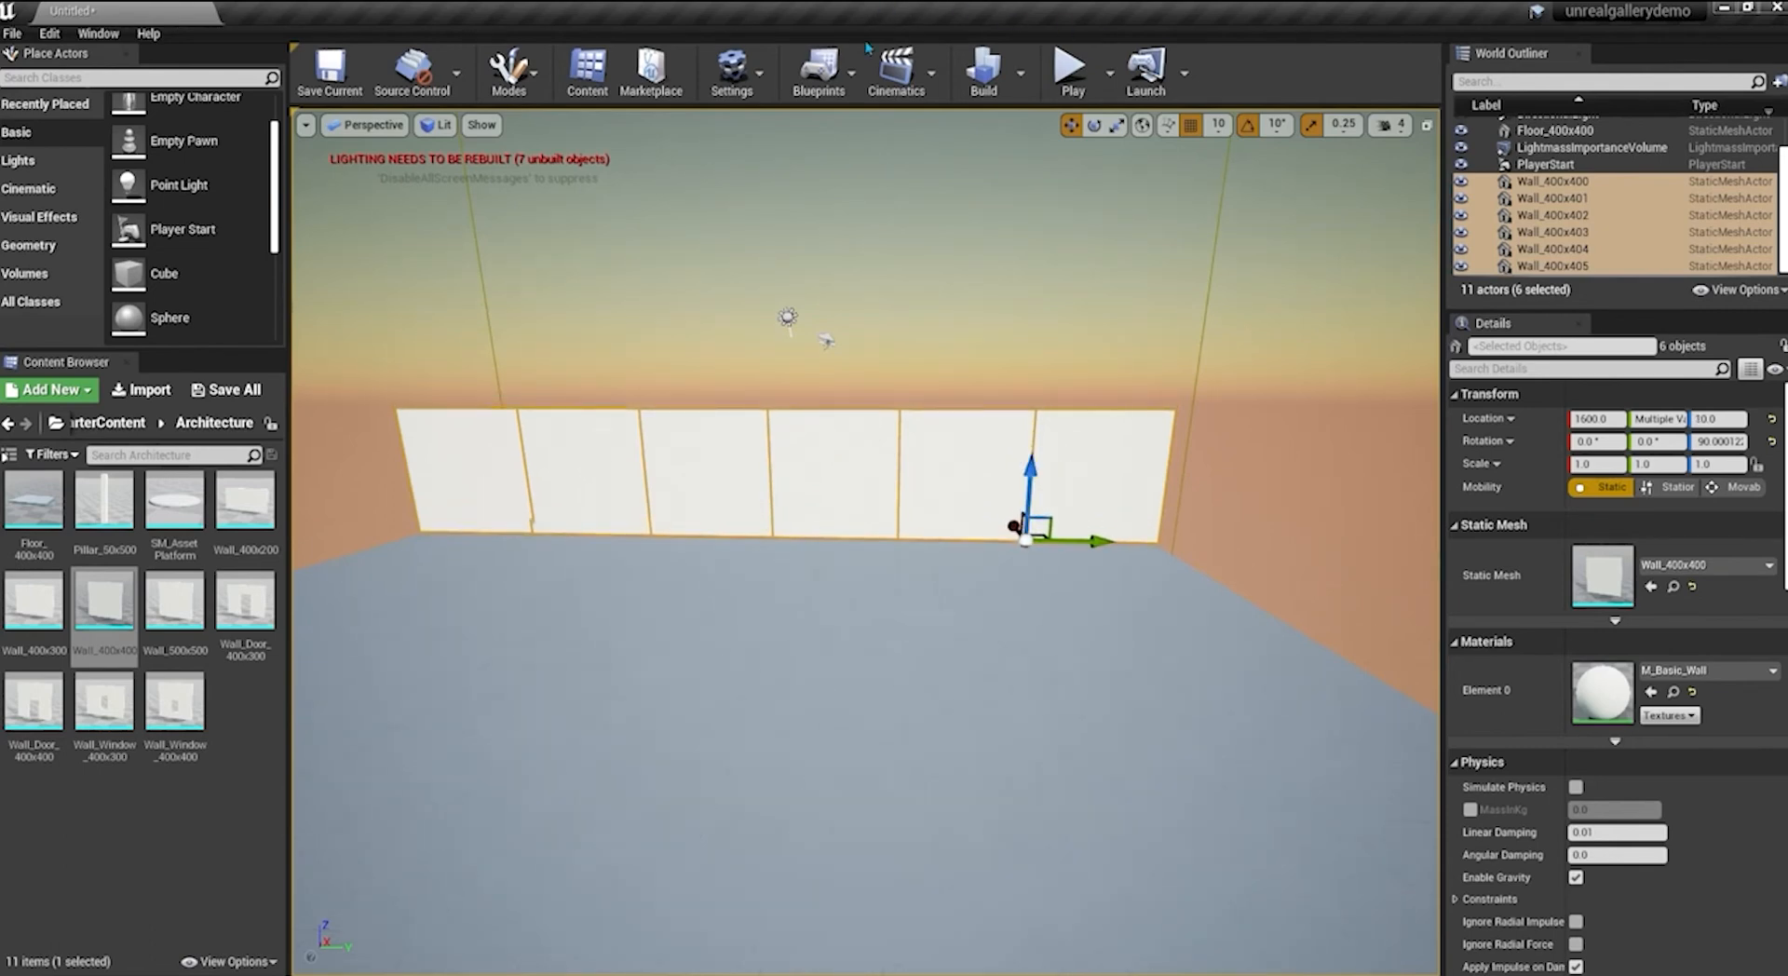
# In the Back view, select the whole wall row without the player start, lower it flush onto the floor, and return to the Perspective view
pyautogui.click(332, 136)
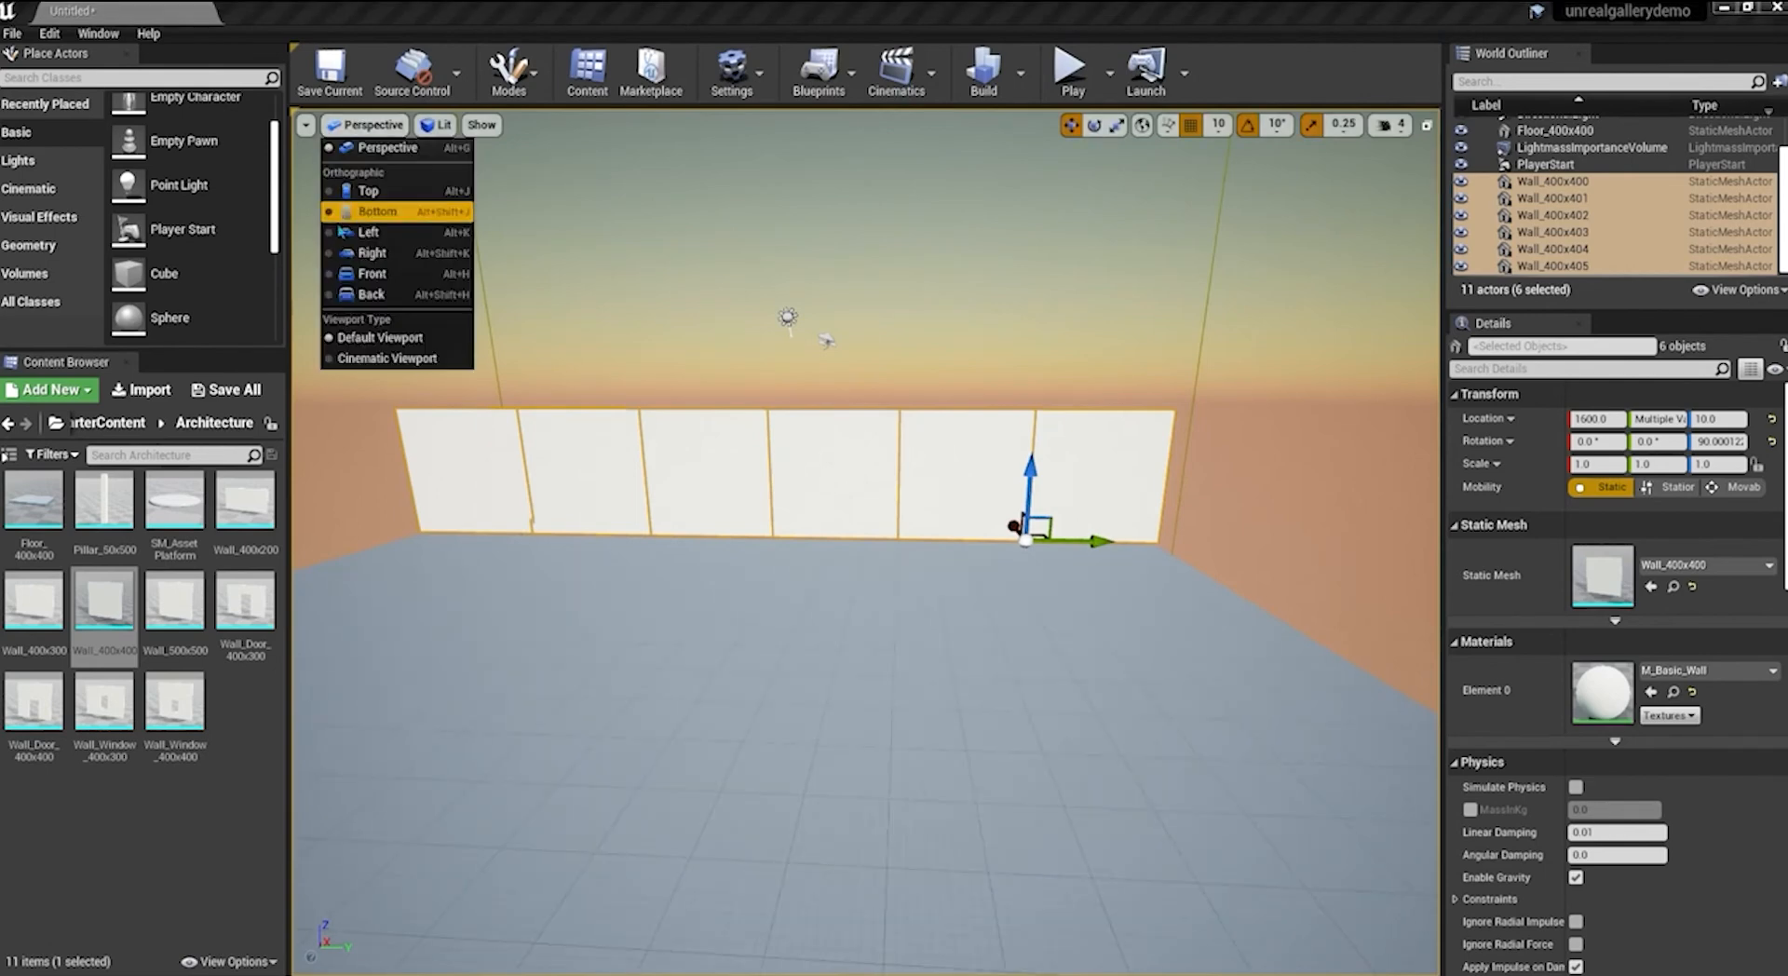
pyautogui.click(378, 303)
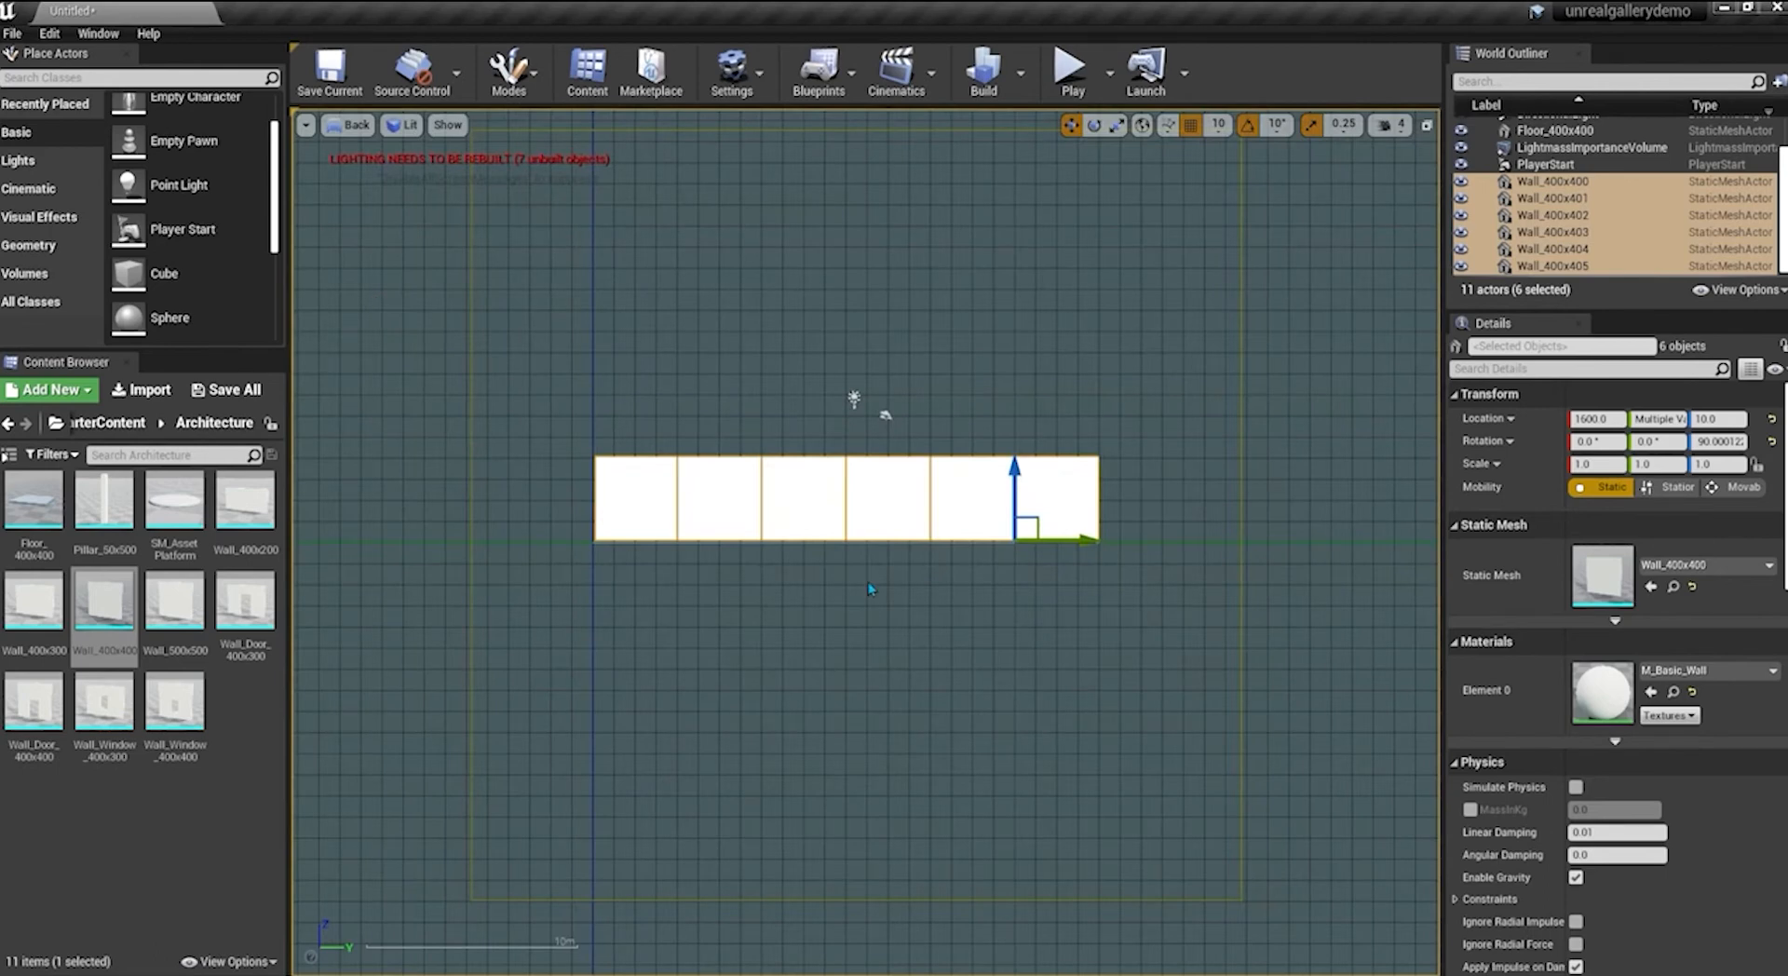
pyautogui.moveTo(766, 600); pyautogui.dragTo(1057, 413)
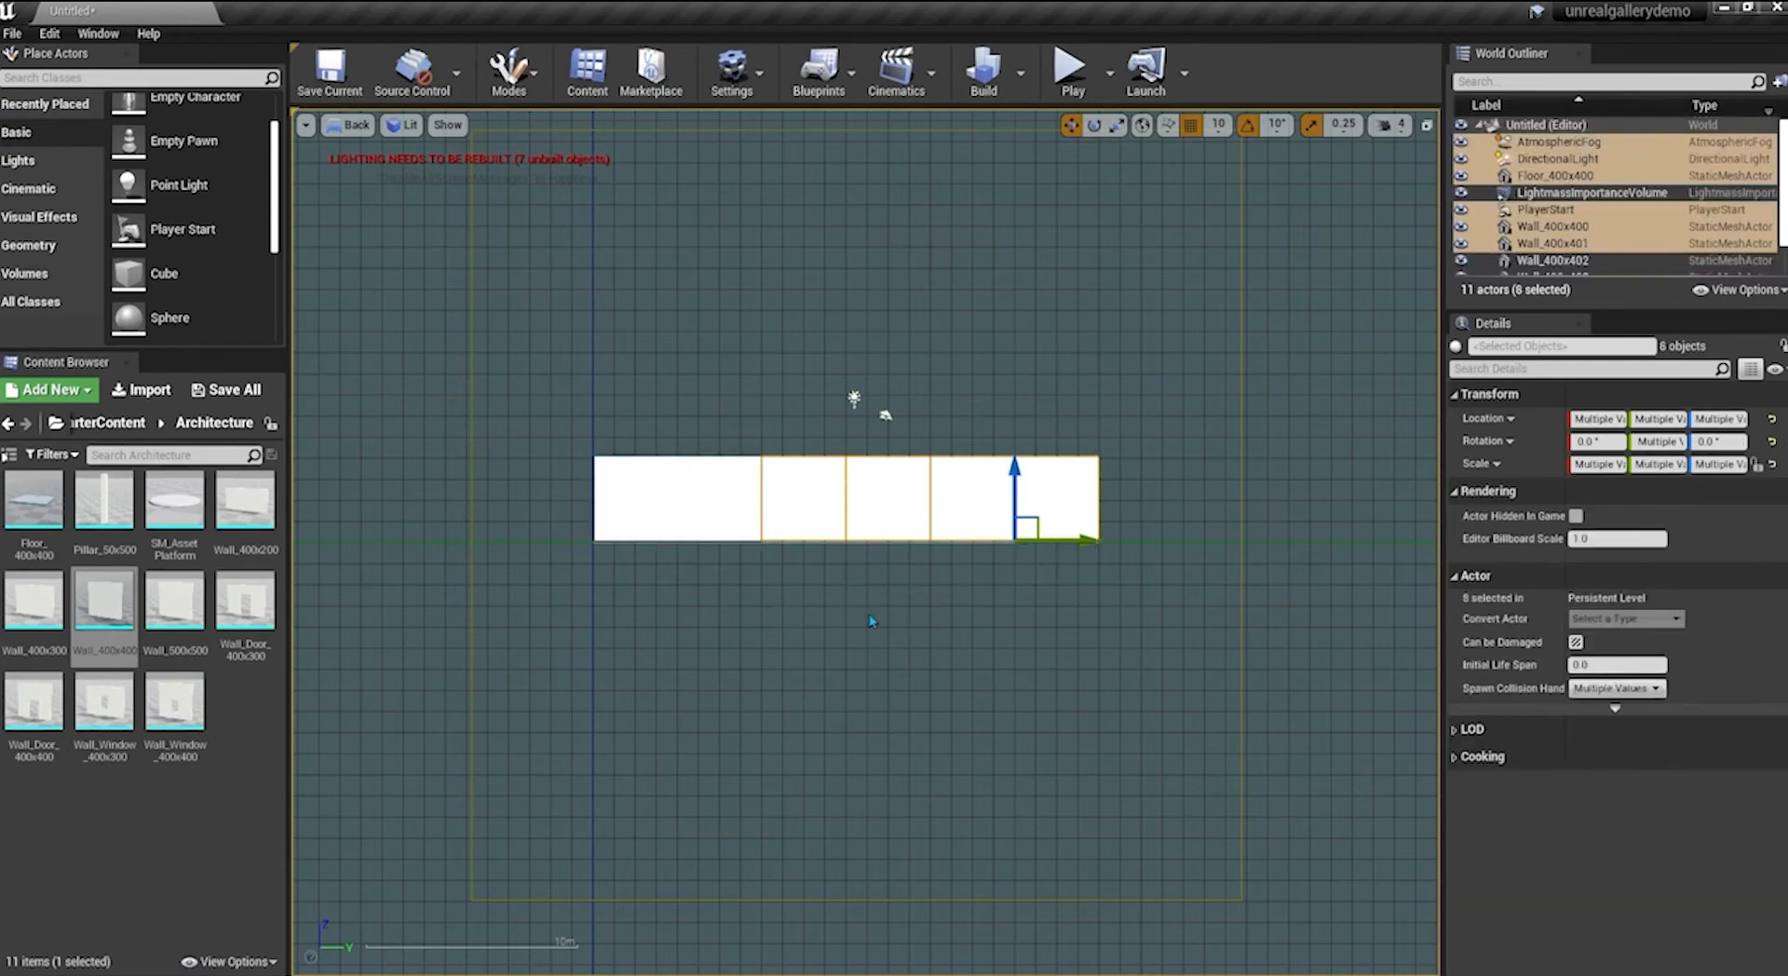
pyautogui.moveTo(871, 621)
pyautogui.mouseDown(button='right')
pyautogui.moveTo(942, 749)
pyautogui.moveTo(681, 648)
pyautogui.moveTo(851, 644)
pyautogui.mouseUp(button='right')
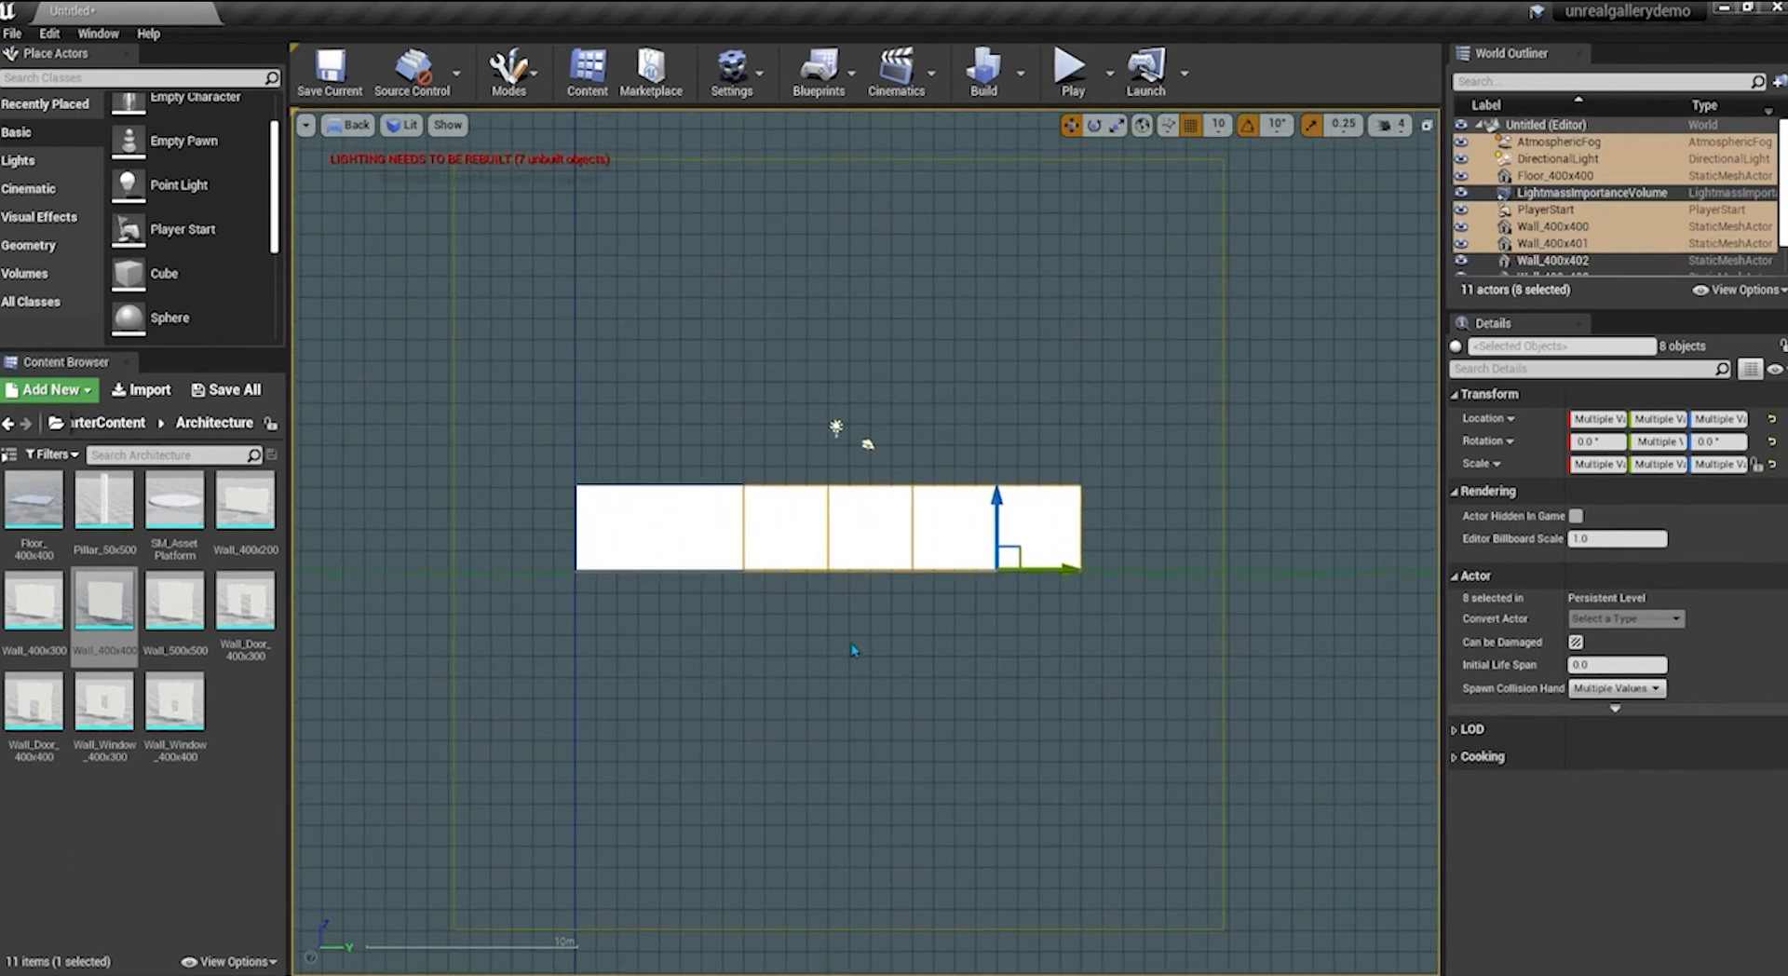
pyautogui.scroll(3, 864, 541)
pyautogui.scroll(-3, 864, 541)
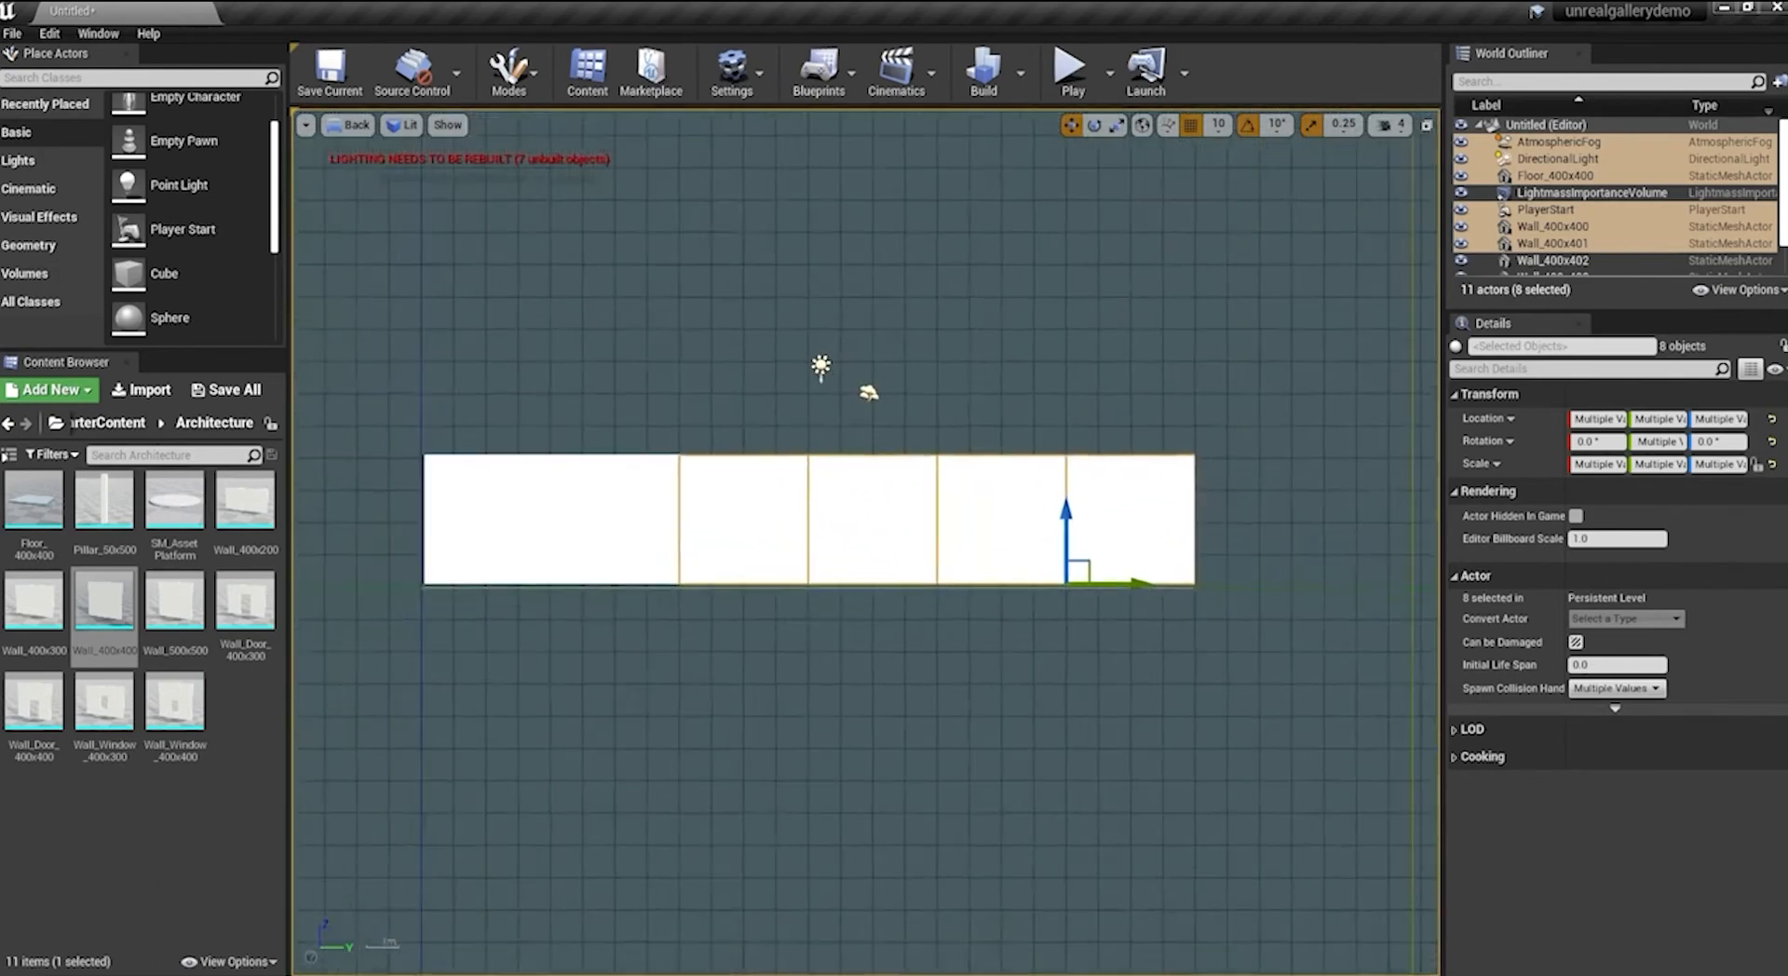
pyautogui.scroll(2, 864, 541)
pyautogui.scroll(1, 865, 542)
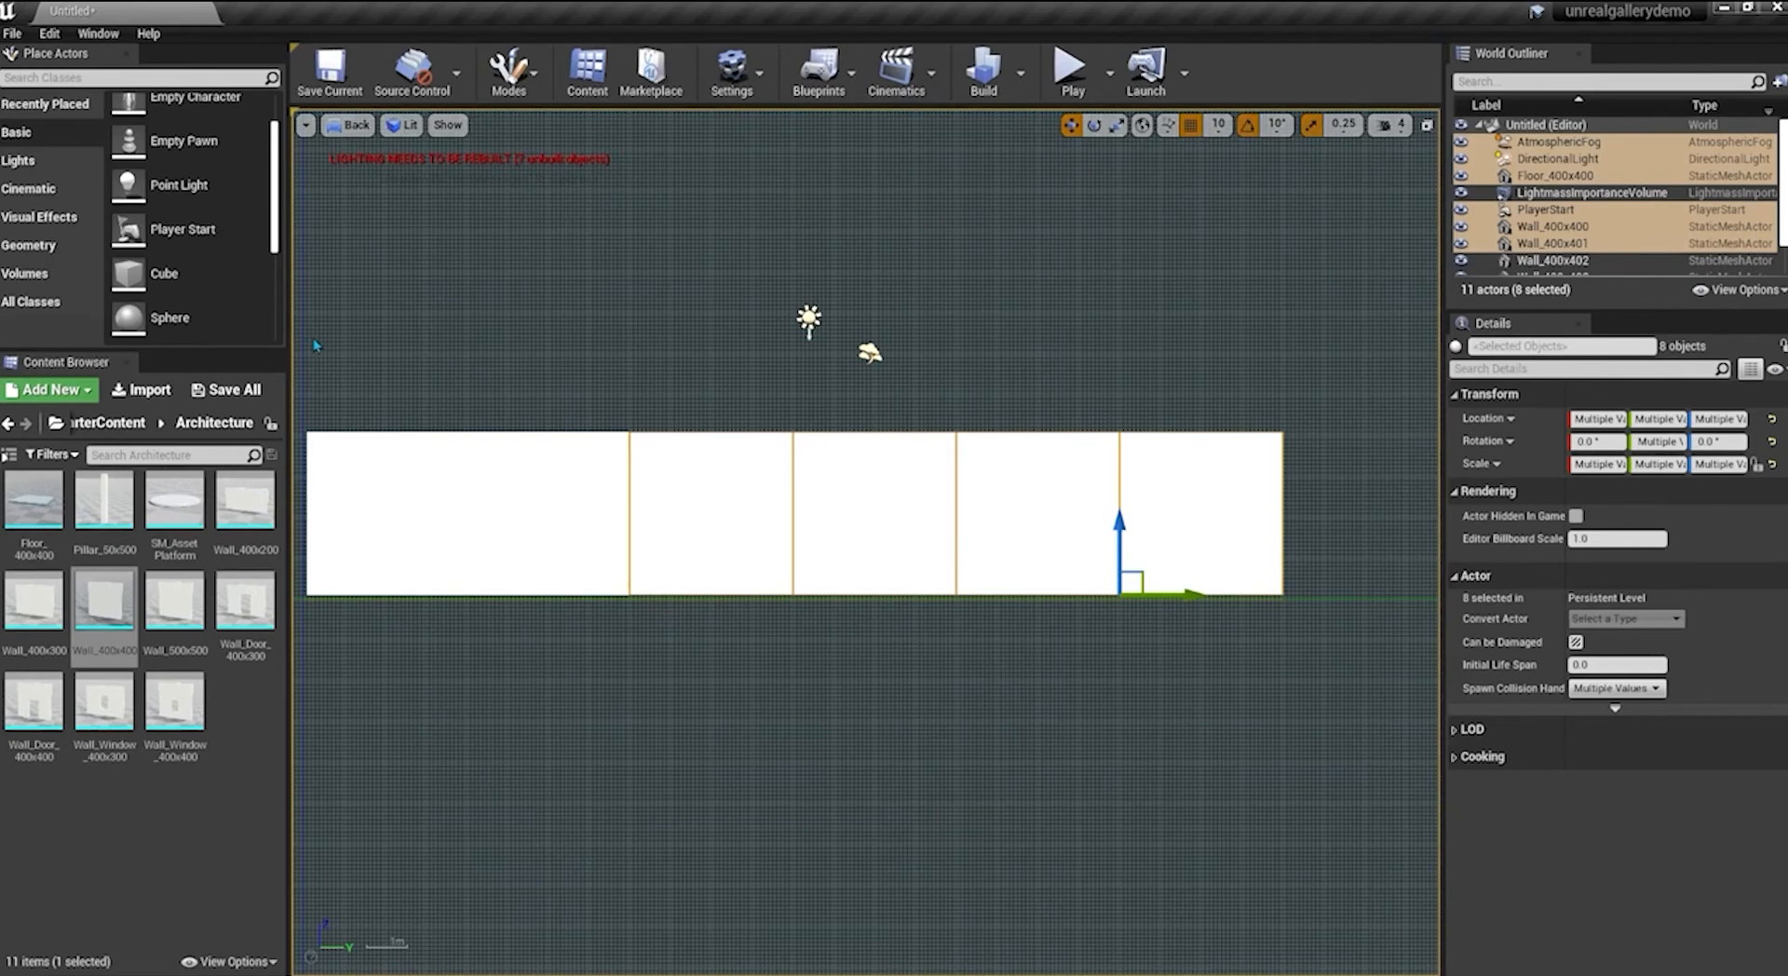
pyautogui.moveTo(317, 346); pyautogui.dragTo(1304, 510)
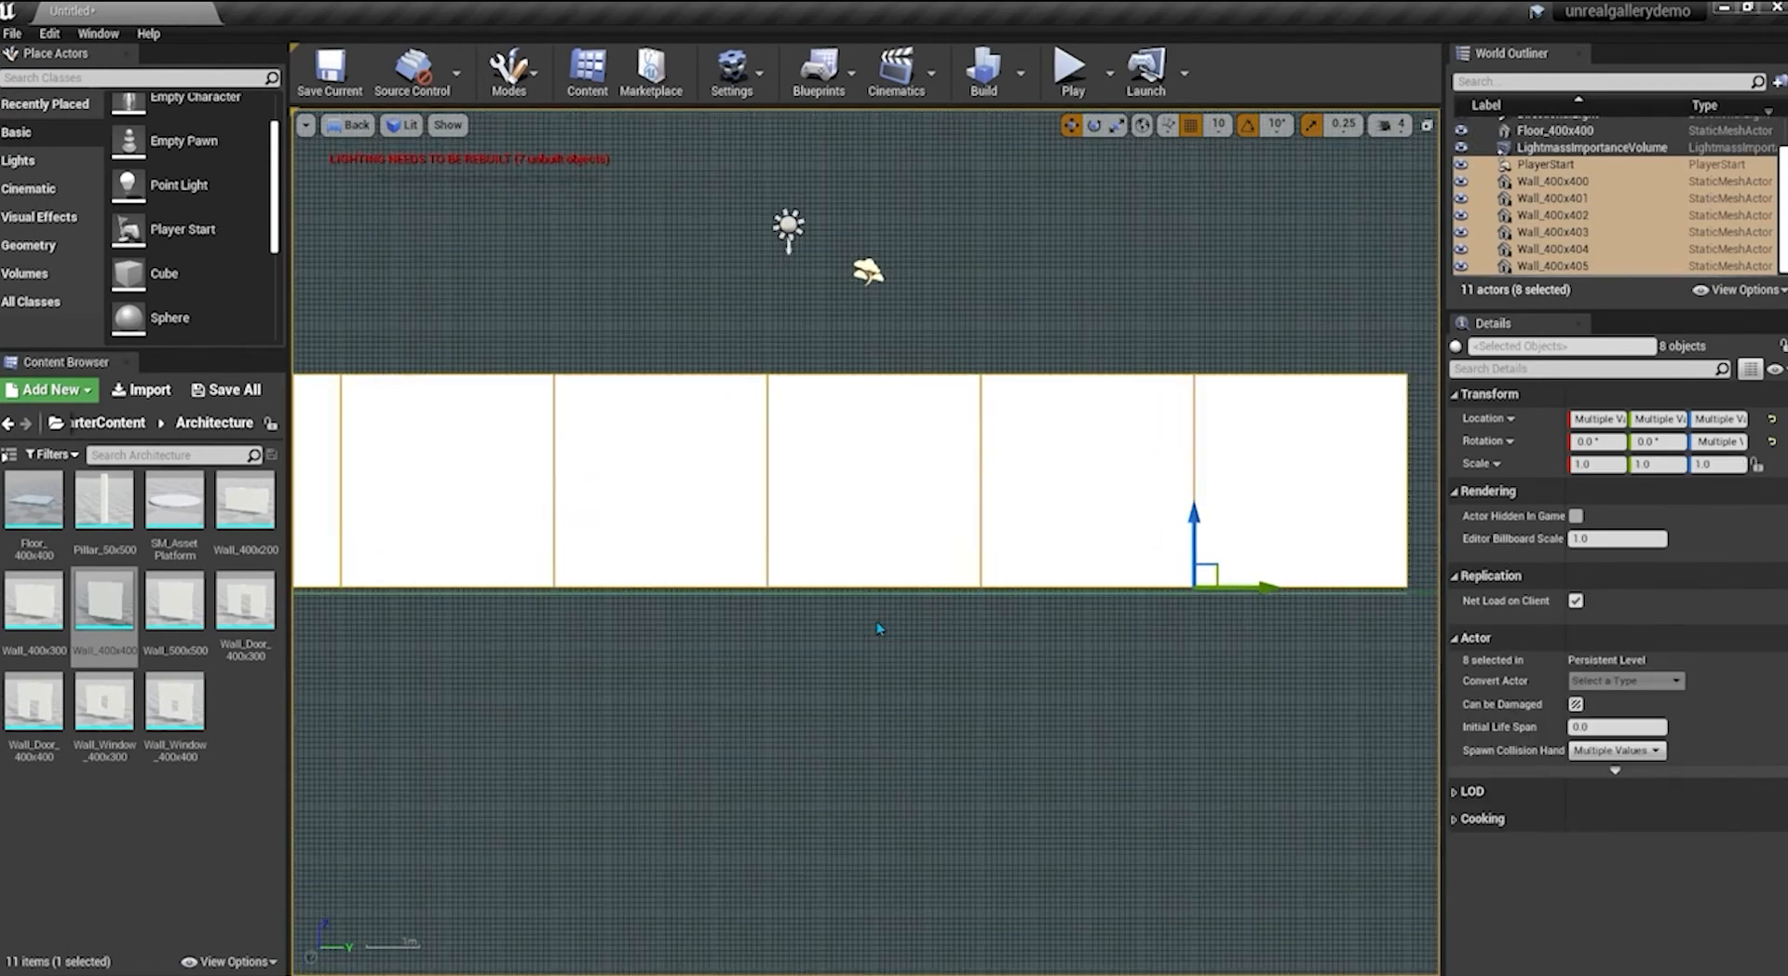
pyautogui.scroll(2, 879, 559)
pyautogui.scroll(4, 879, 558)
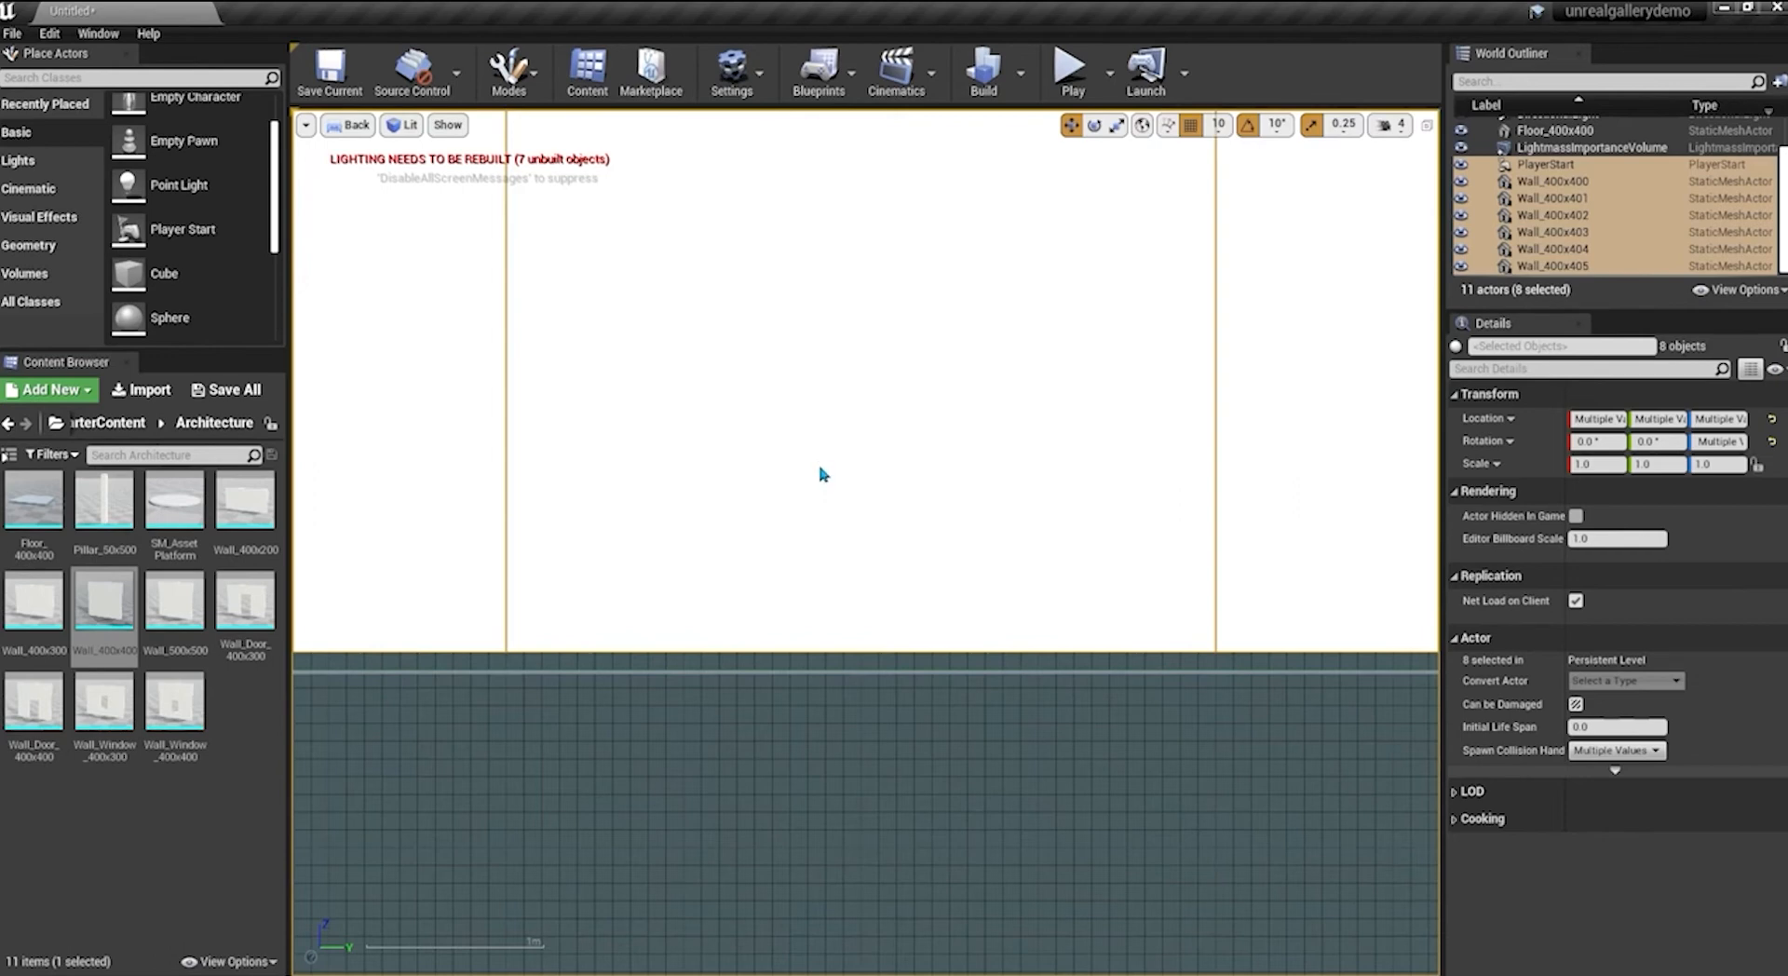
pyautogui.click(820, 539)
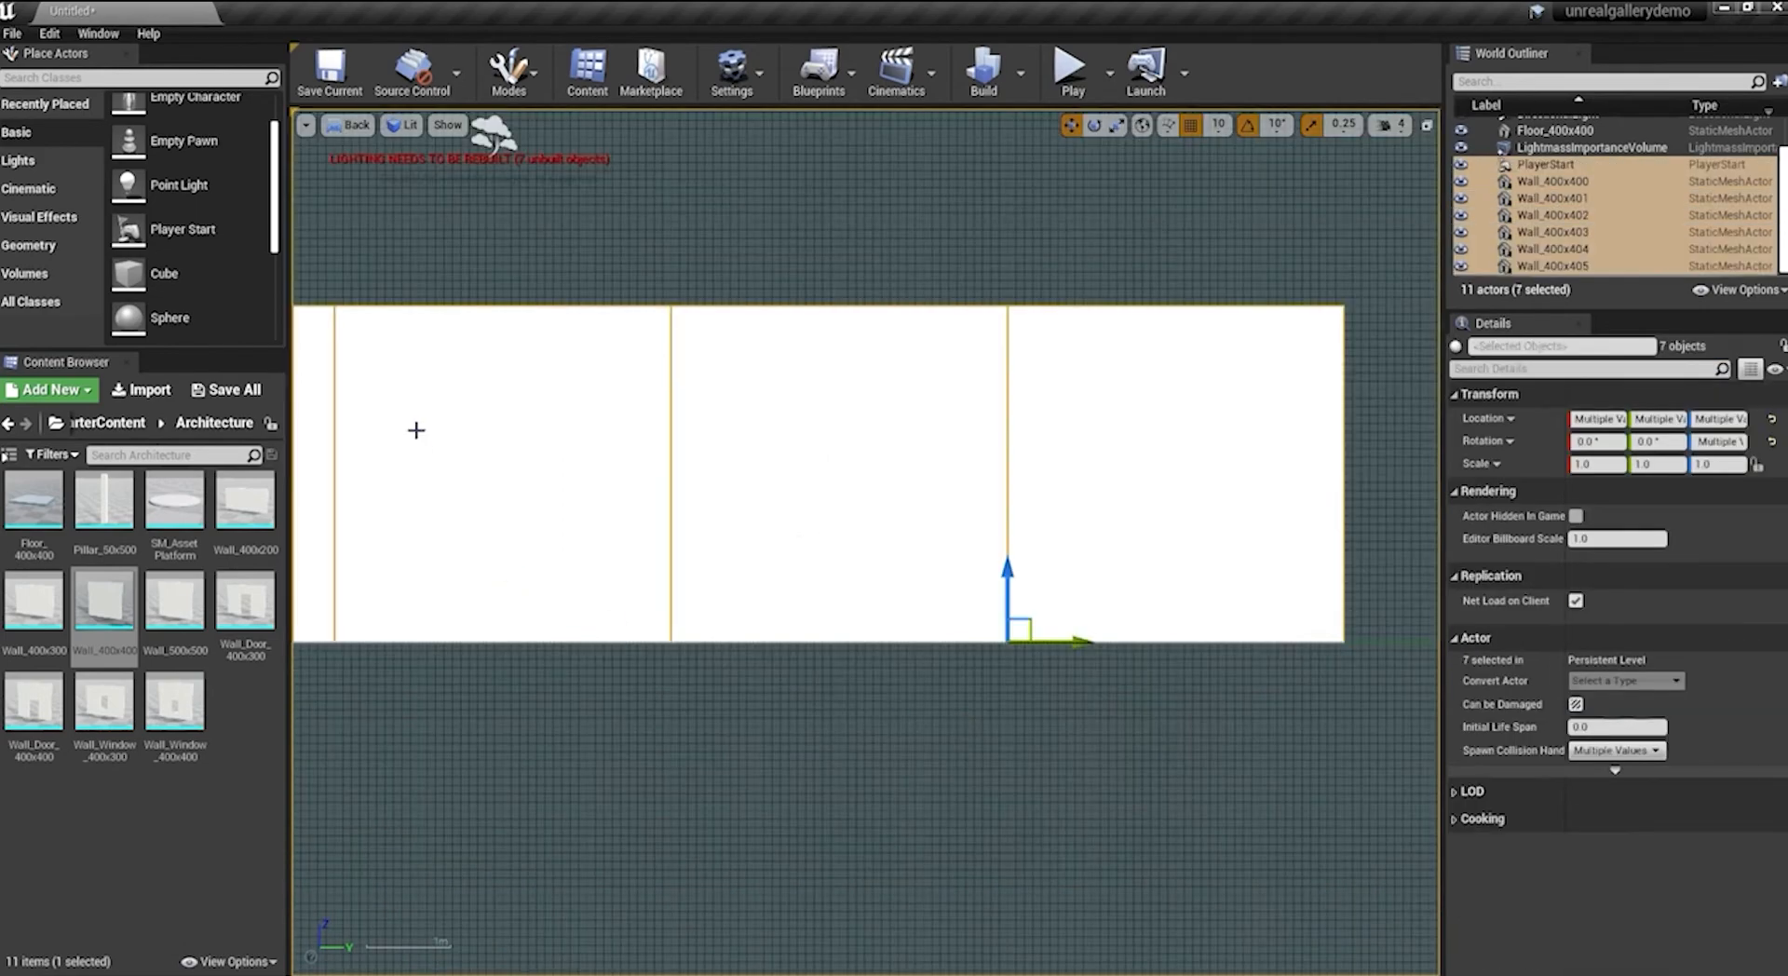
pyautogui.click(336, 127)
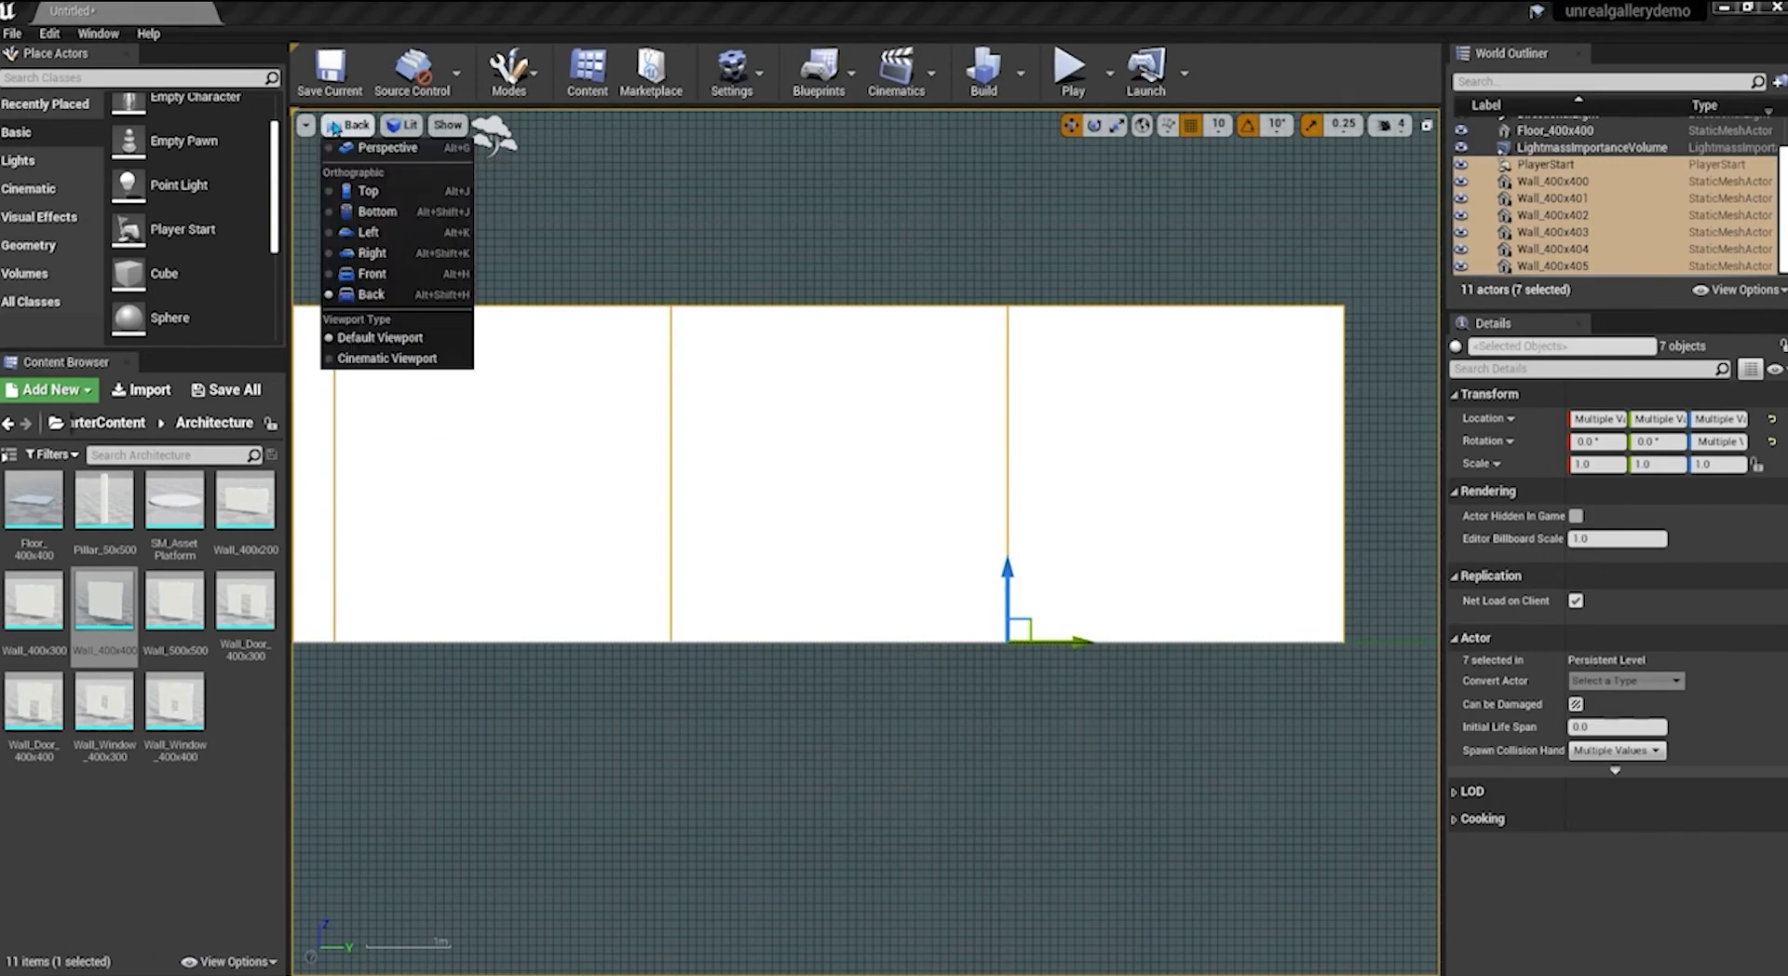
pyautogui.click(347, 148)
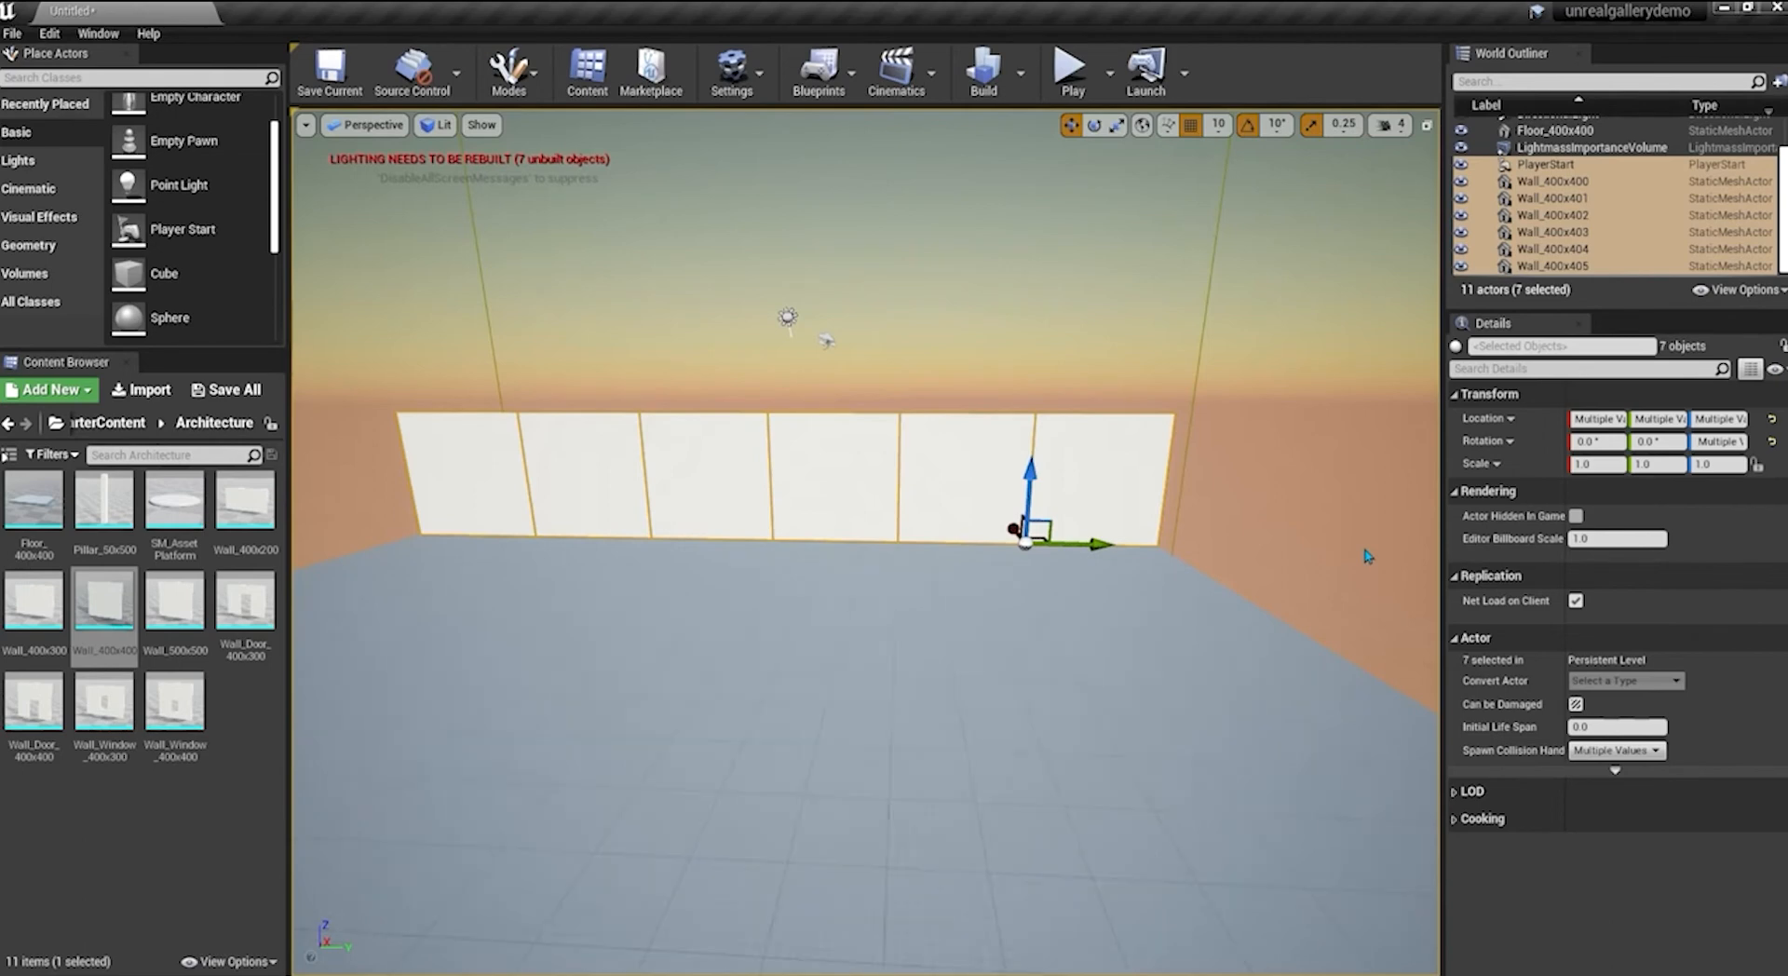
pyautogui.moveTo(1366, 556)
pyautogui.mouseDown()
pyautogui.moveTo(1358, 591)
pyautogui.moveTo(1368, 516)
pyautogui.moveTo(1348, 461)
pyautogui.moveTo(1370, 358)
pyautogui.moveTo(1389, 465)
pyautogui.moveTo(1371, 479)
pyautogui.moveTo(1369, 556)
pyautogui.mouseUp()
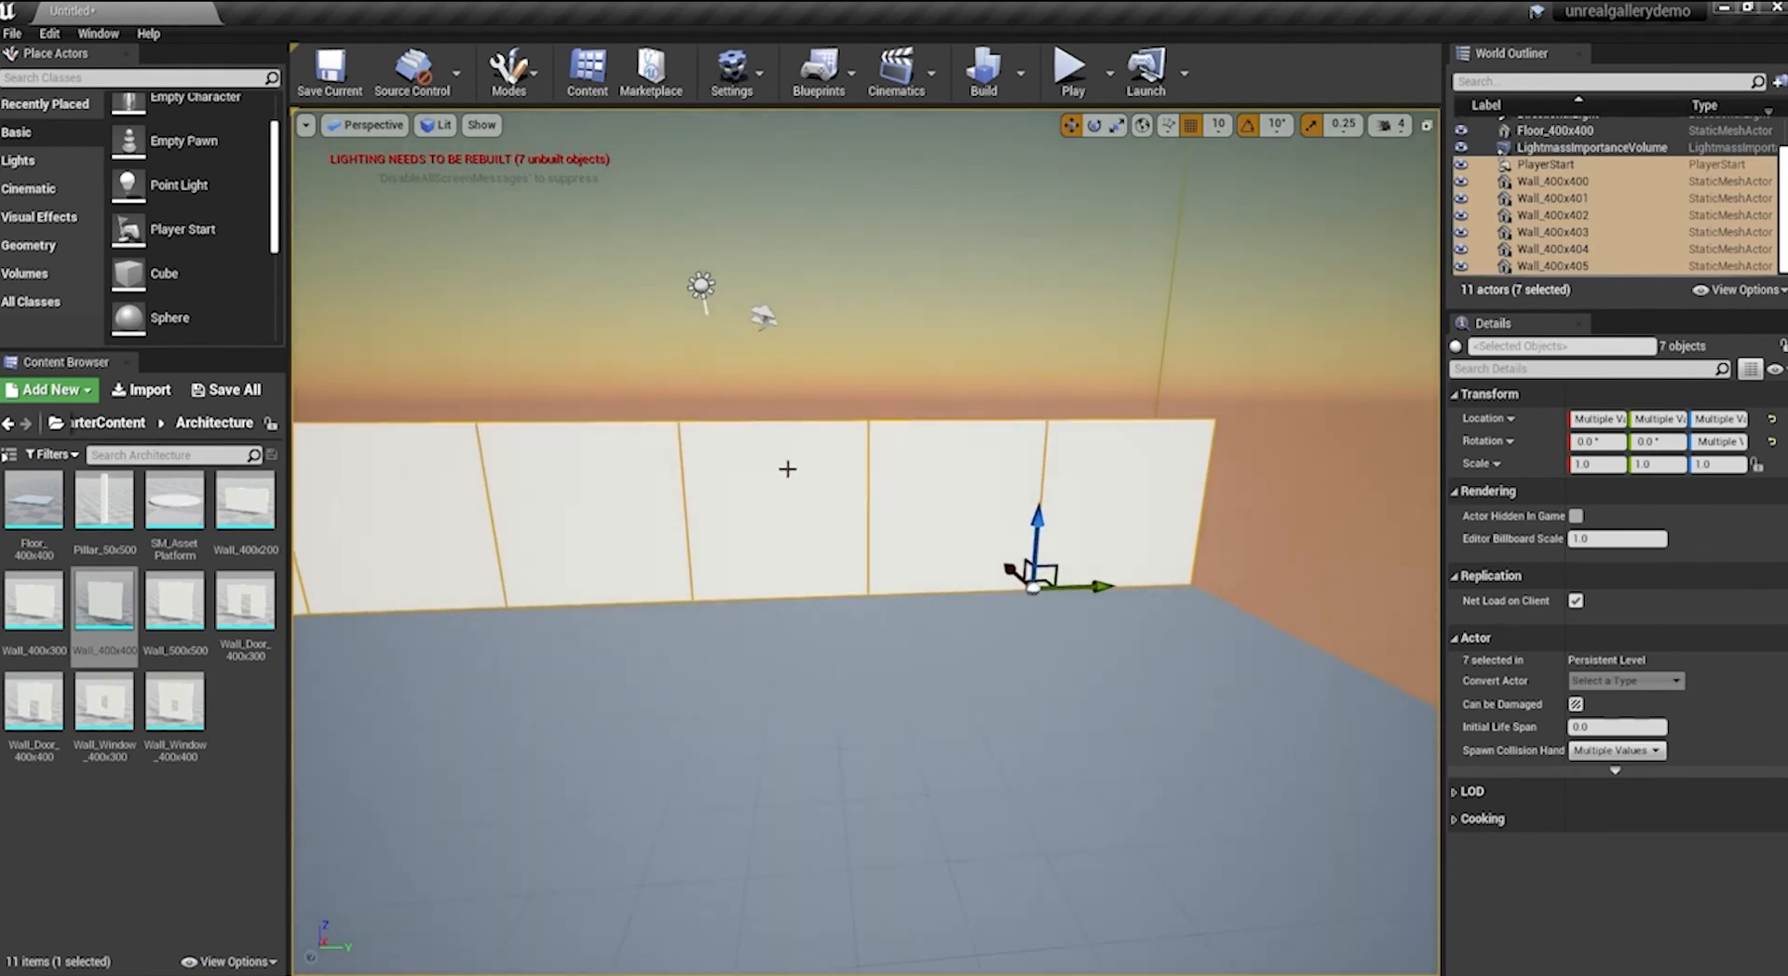
# In the Top view, move the atmospheric fog outside the wall row to X 1850
pyautogui.click(366, 124)
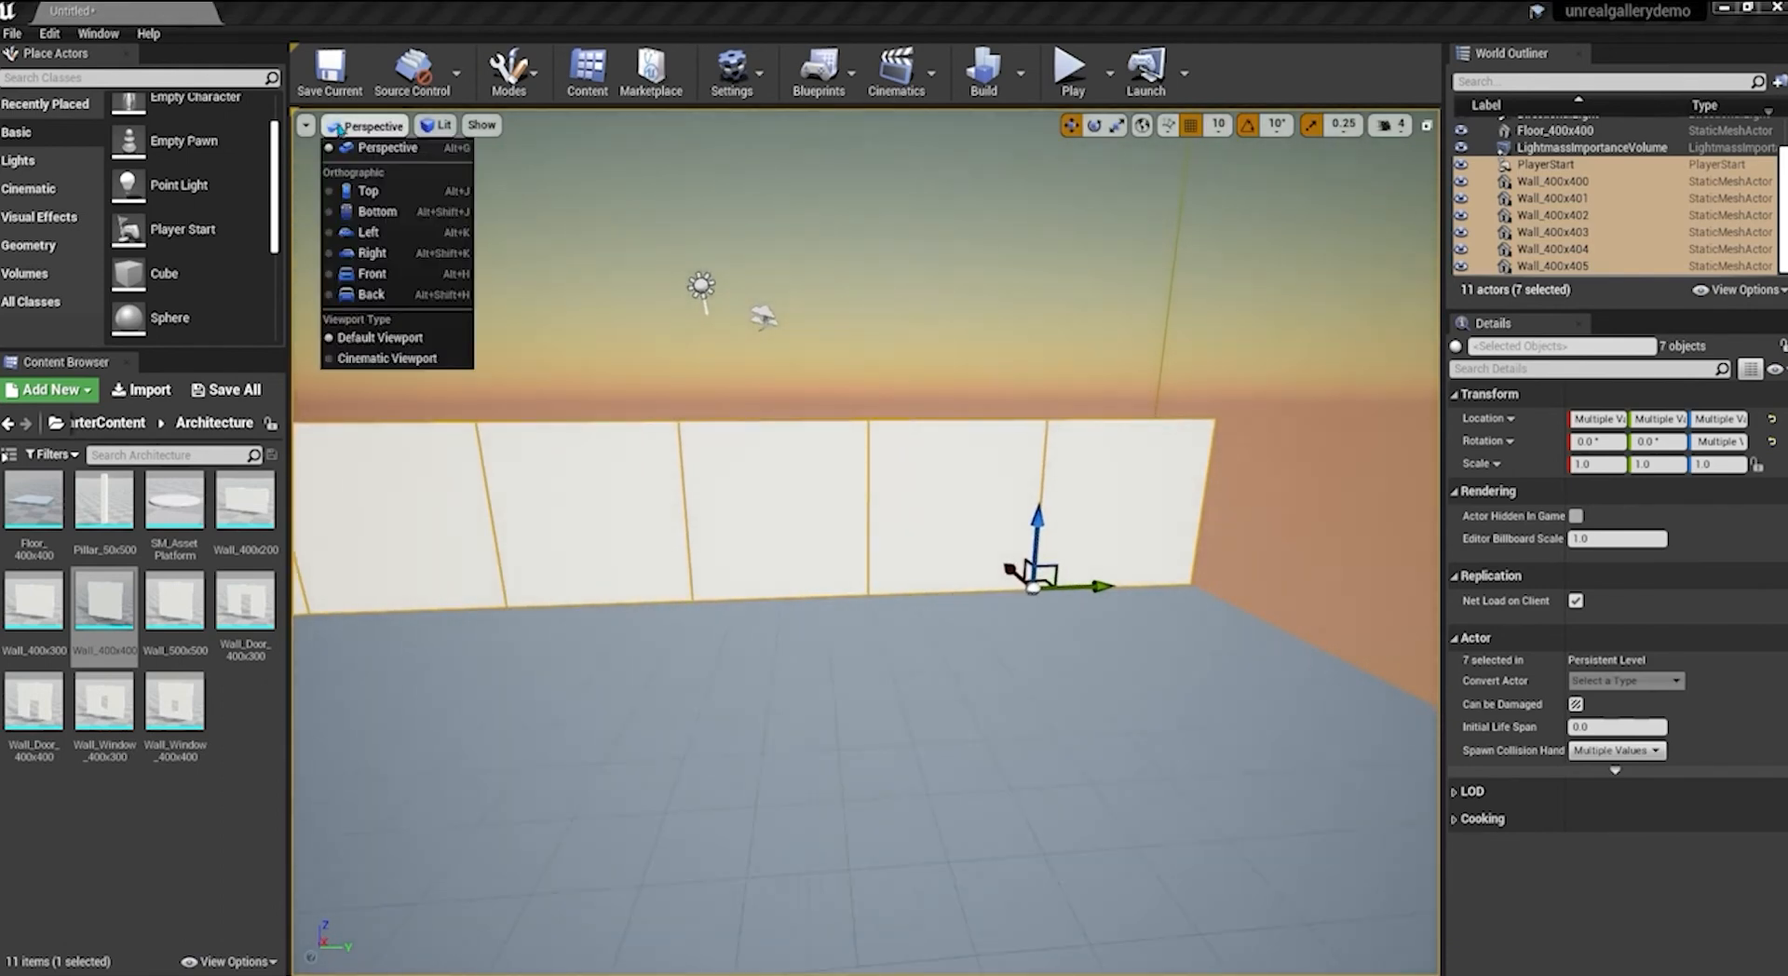
pyautogui.click(371, 189)
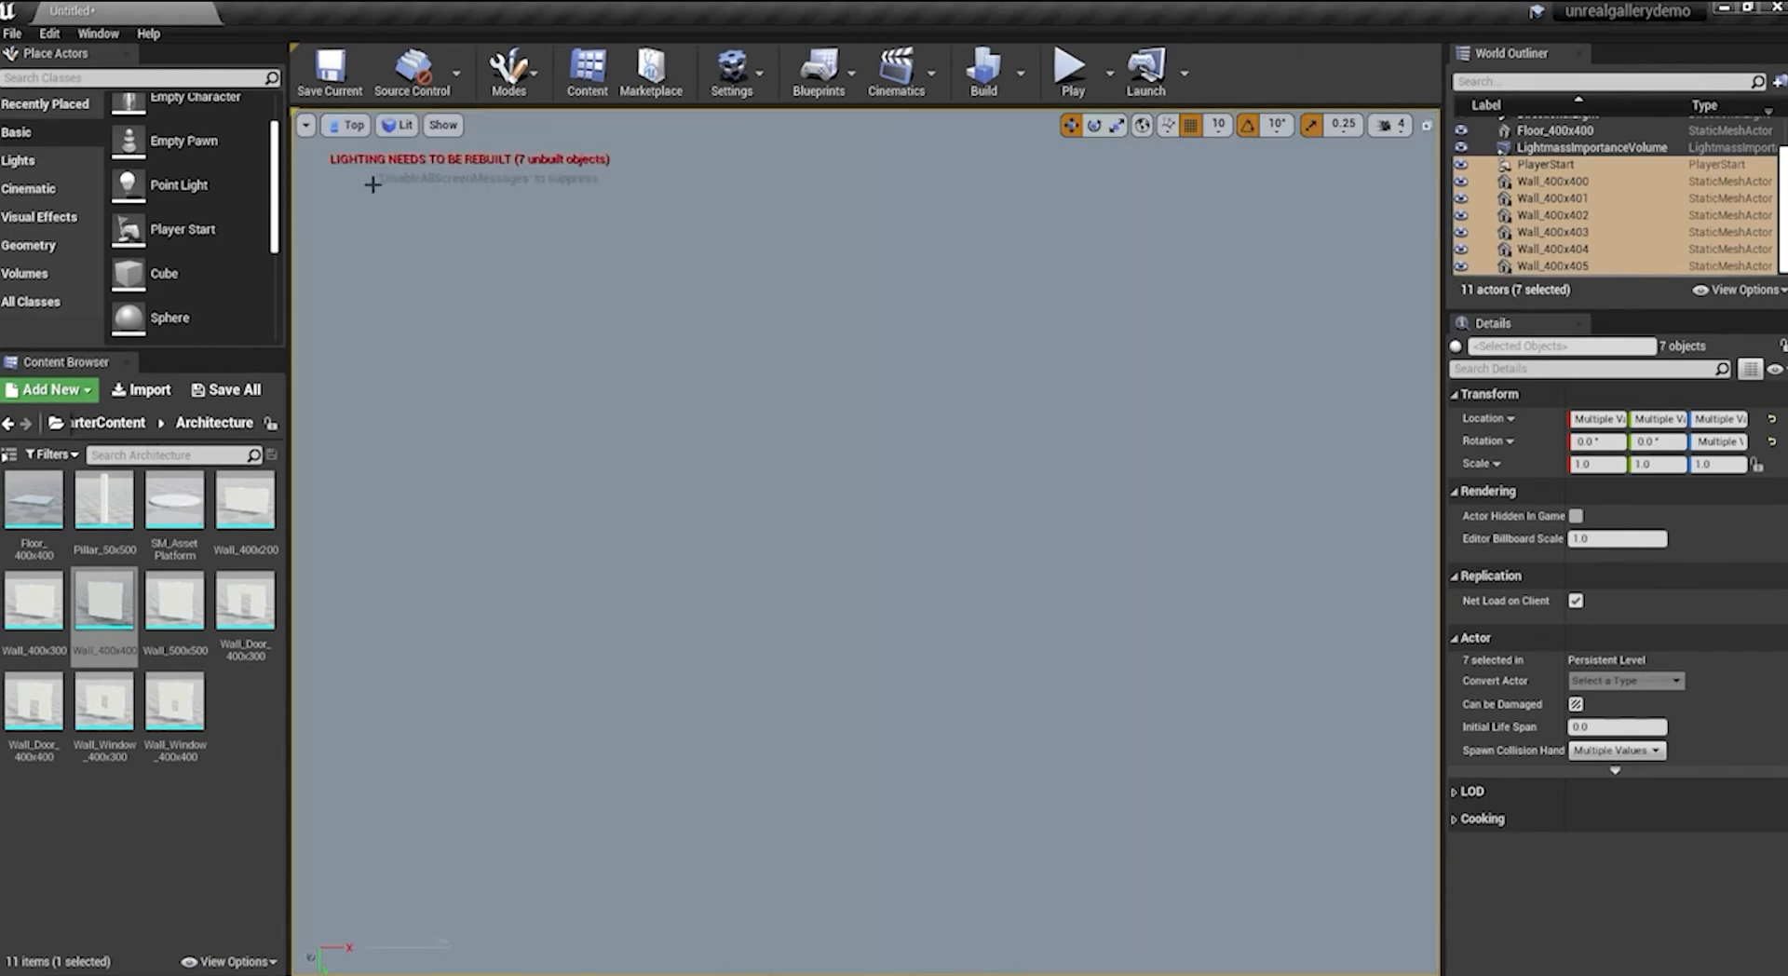
pyautogui.scroll(-5, 372, 184)
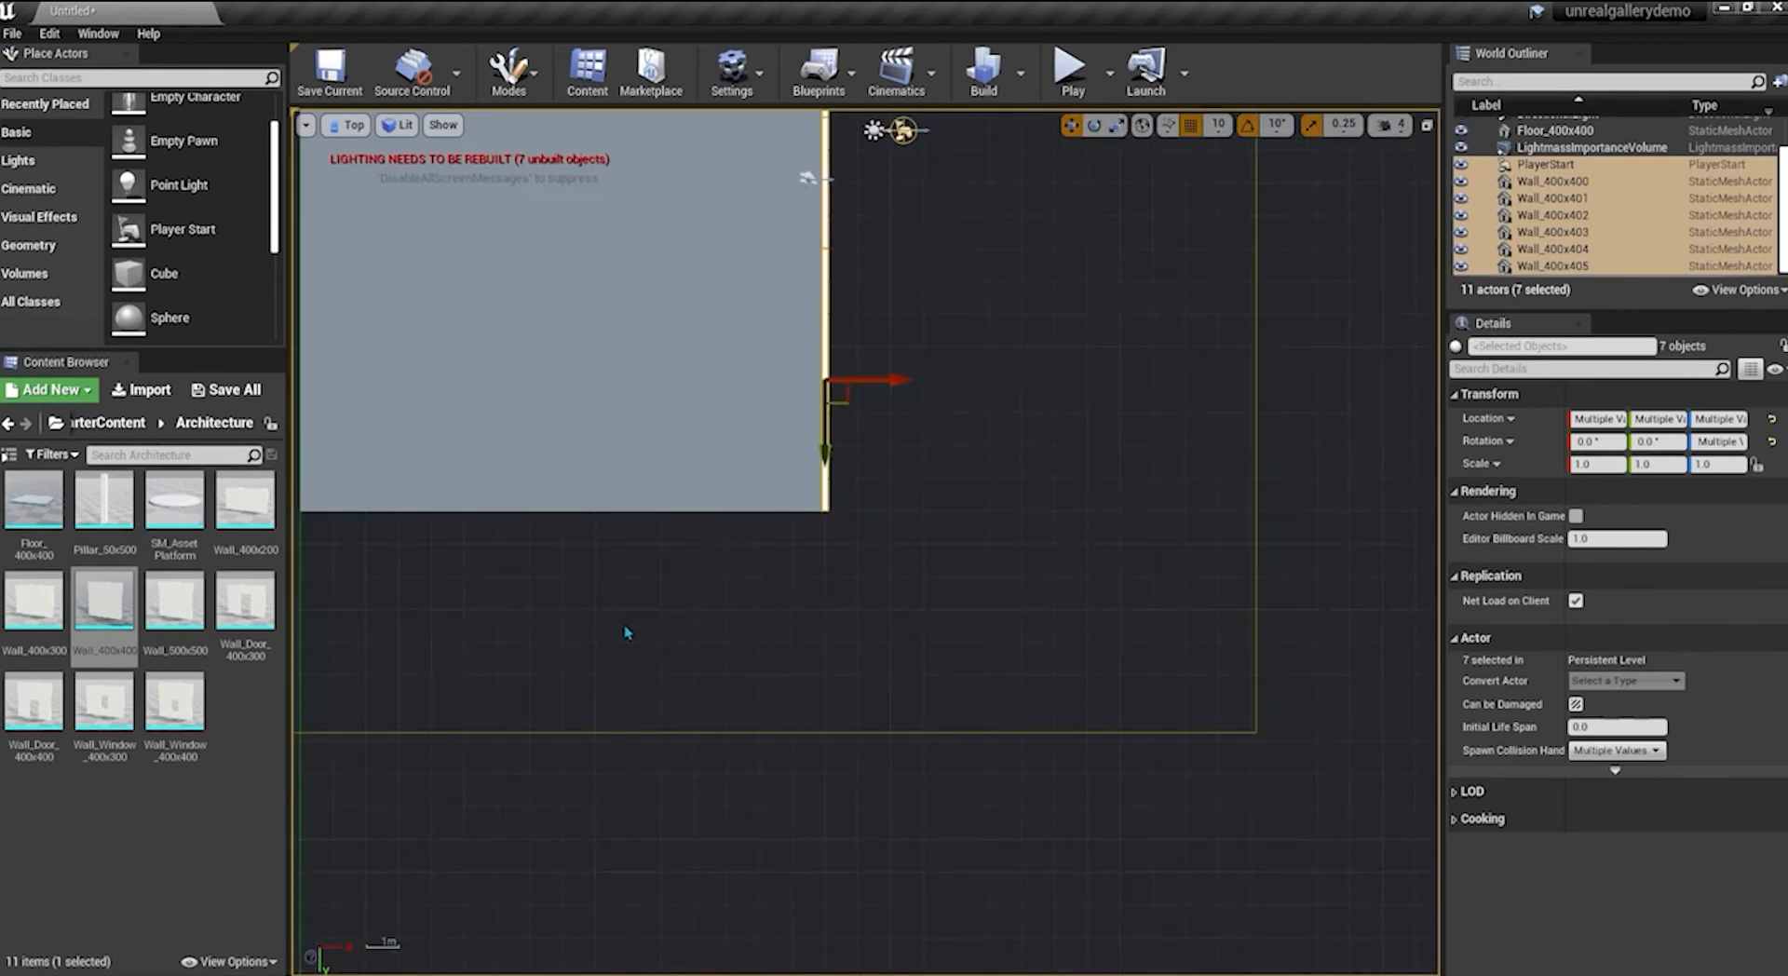
pyautogui.moveTo(633, 639); pyautogui.dragTo(866, 958, button='right')
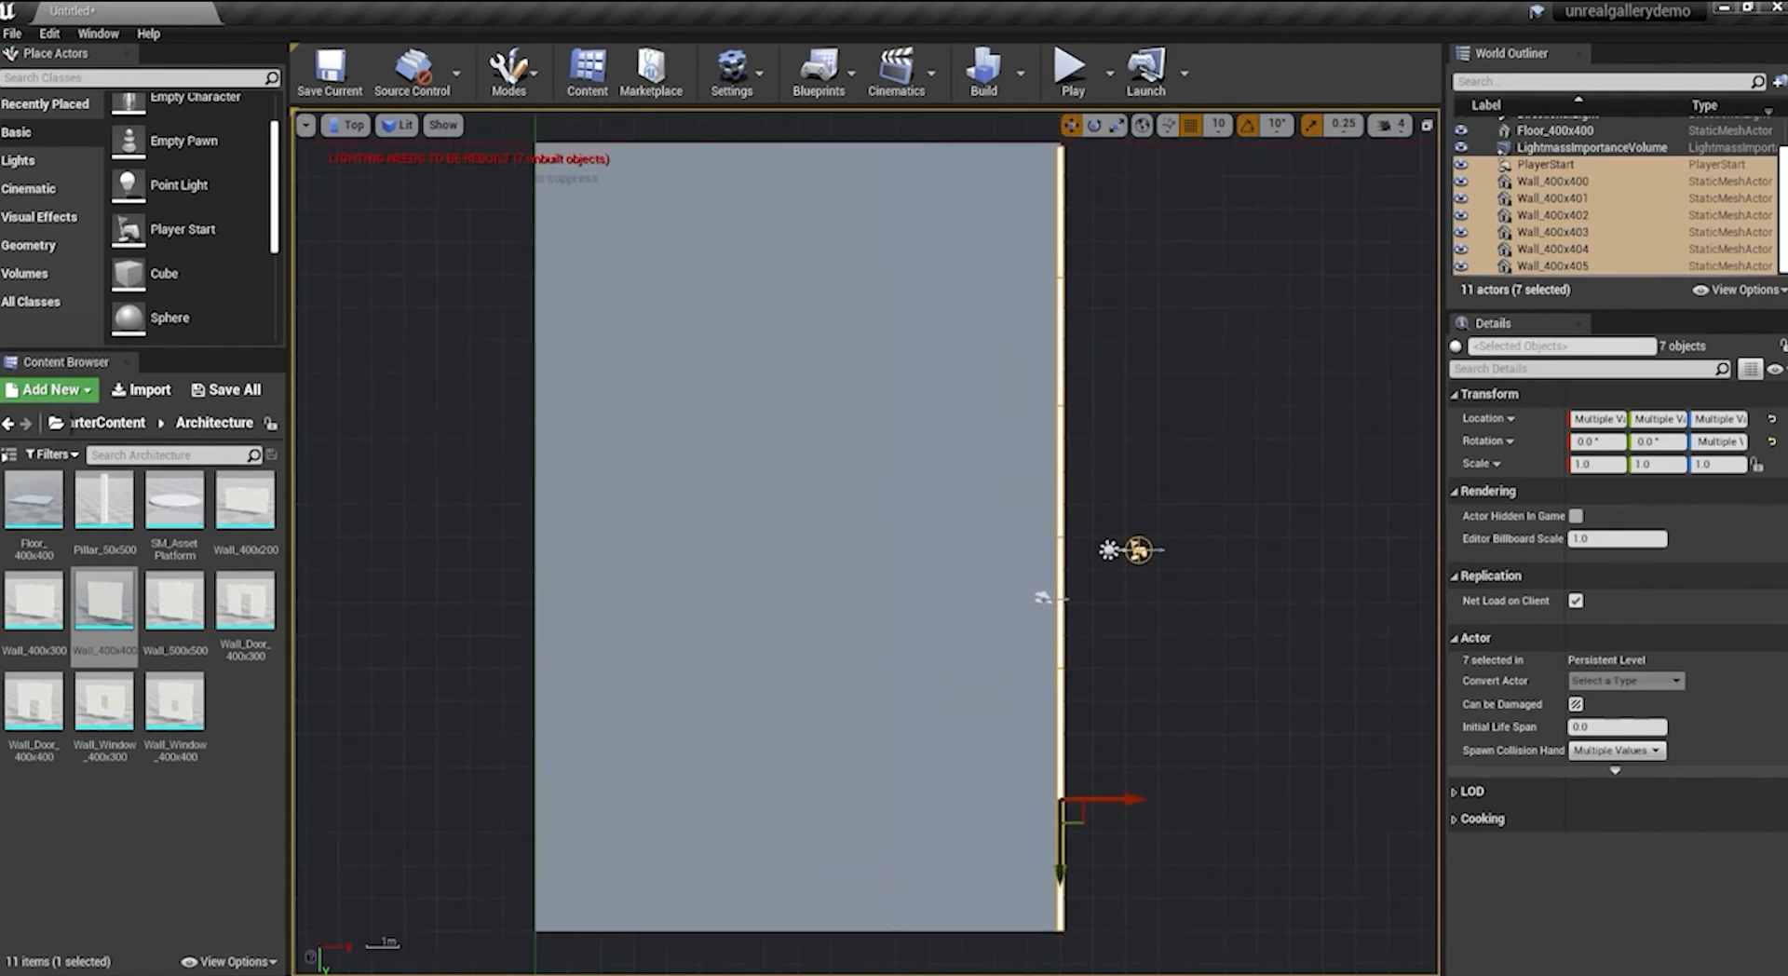
pyautogui.click(1044, 597)
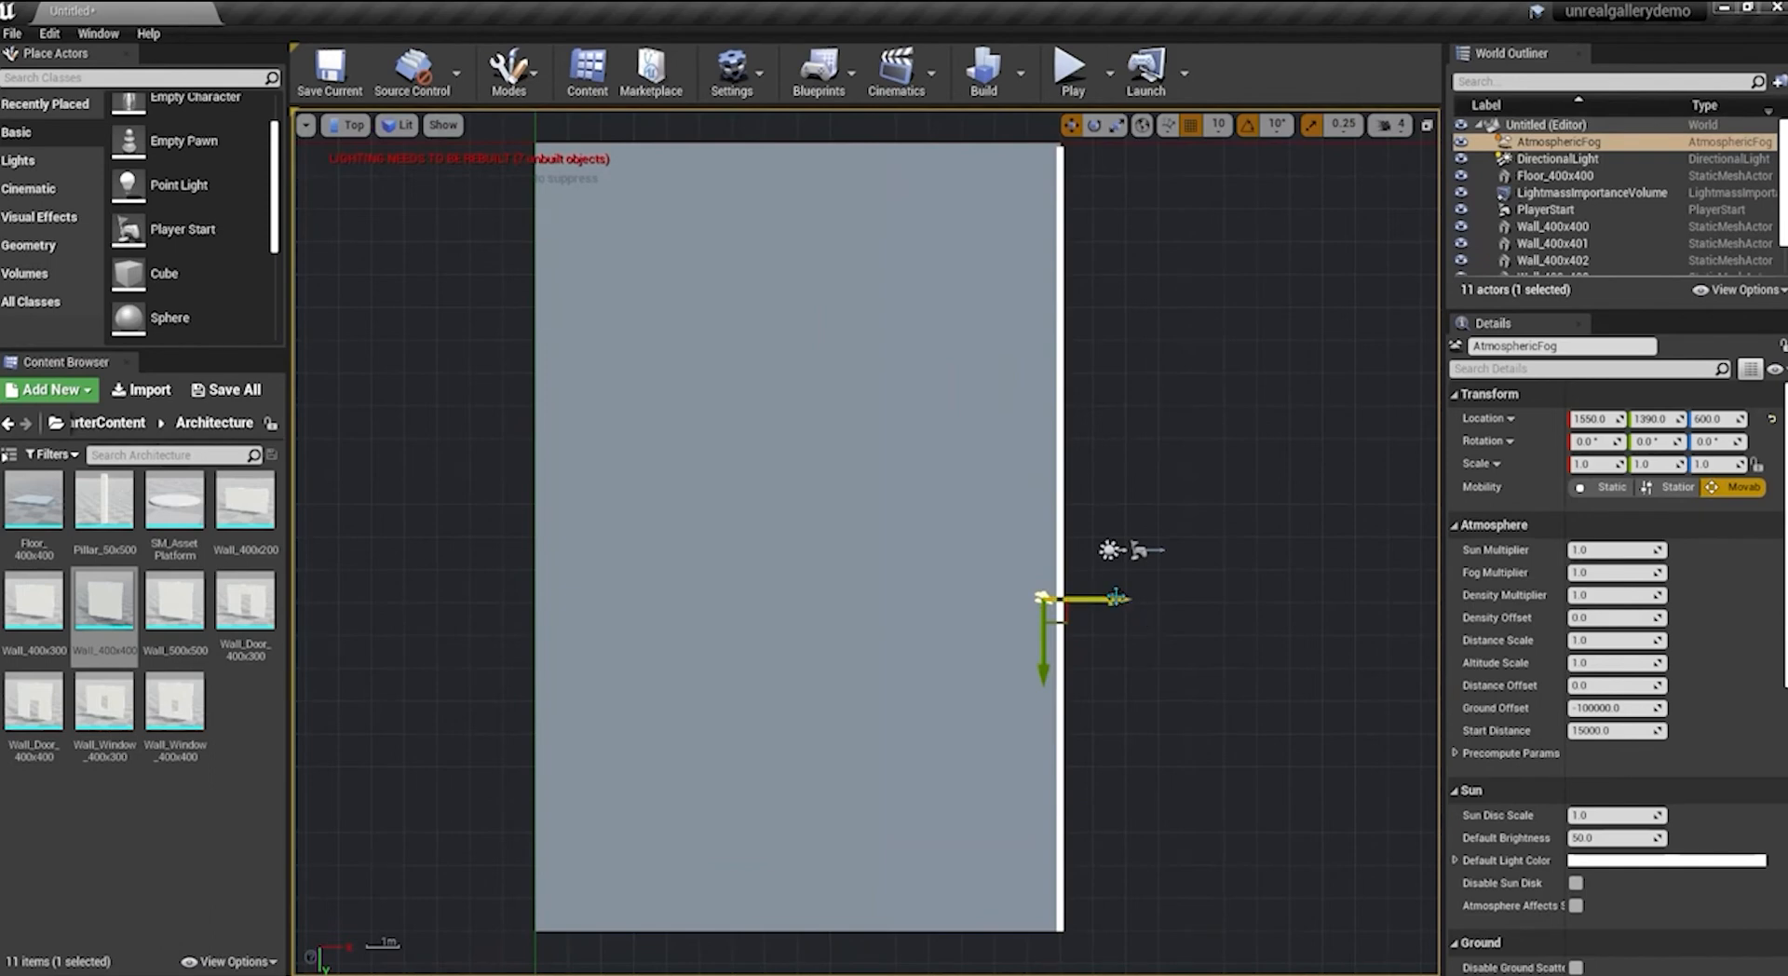
pyautogui.moveTo(1115, 599); pyautogui.dragTo(1213, 604)
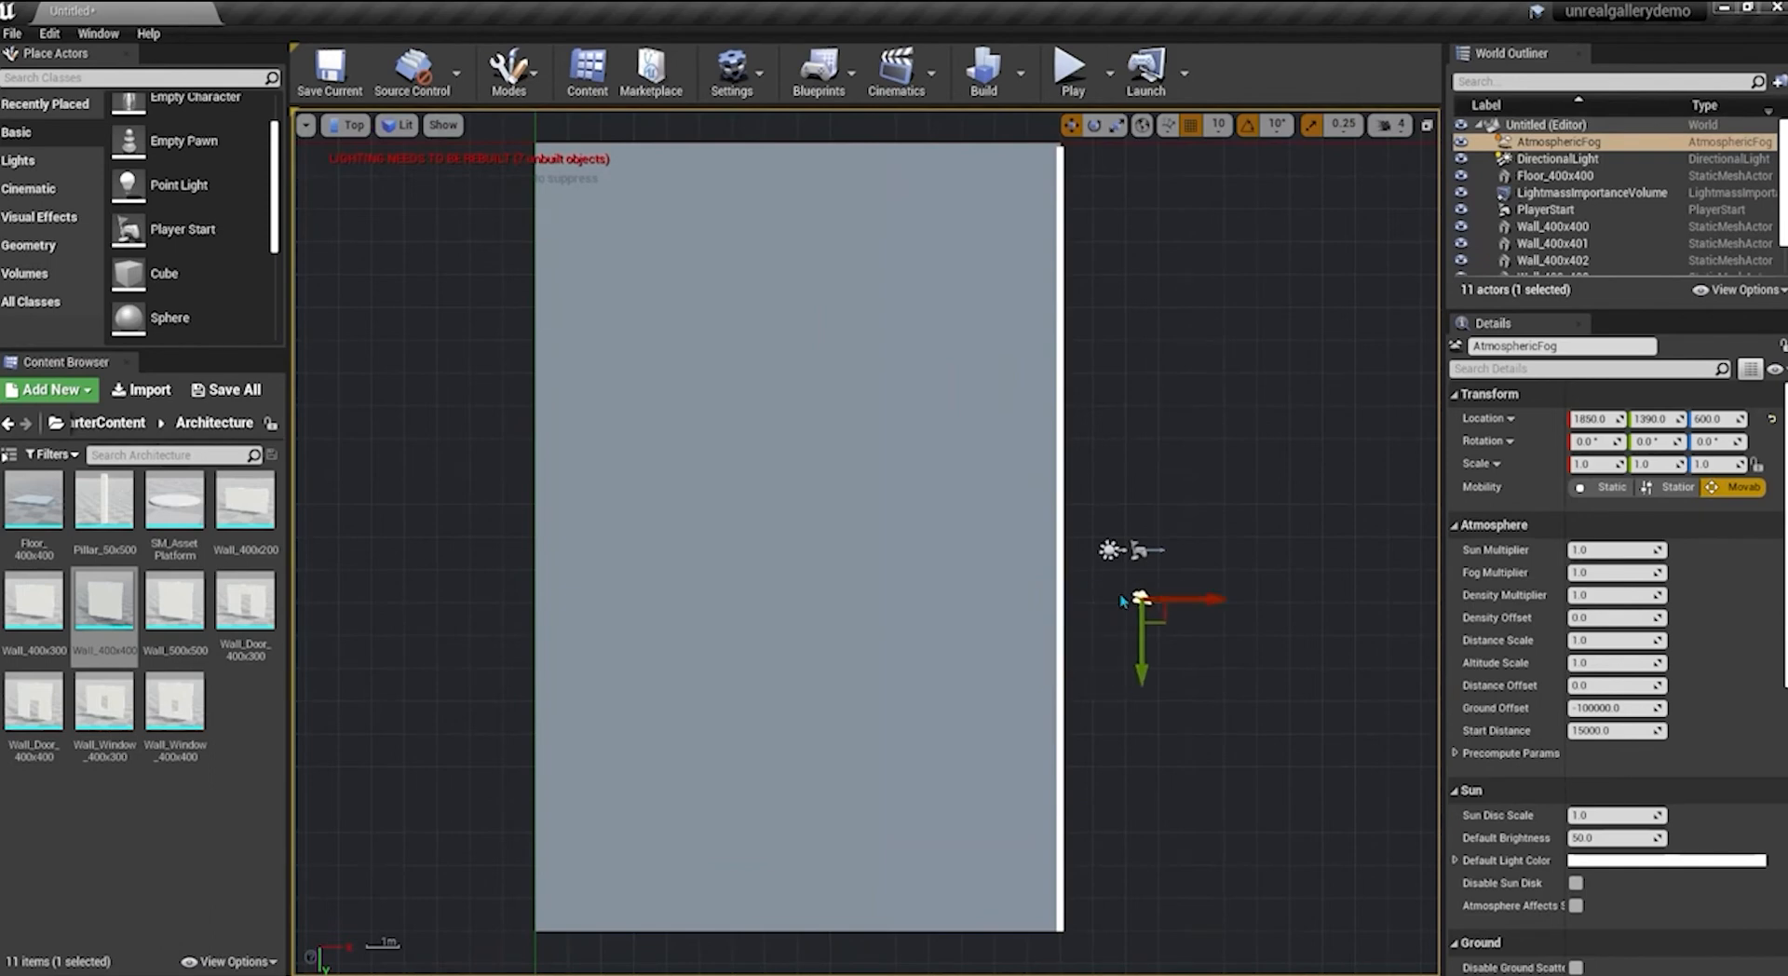
# Move the directional light to X 870 above the floor's middle and the player start to X 110 near the edge opposite the walls
pyautogui.click(1111, 549)
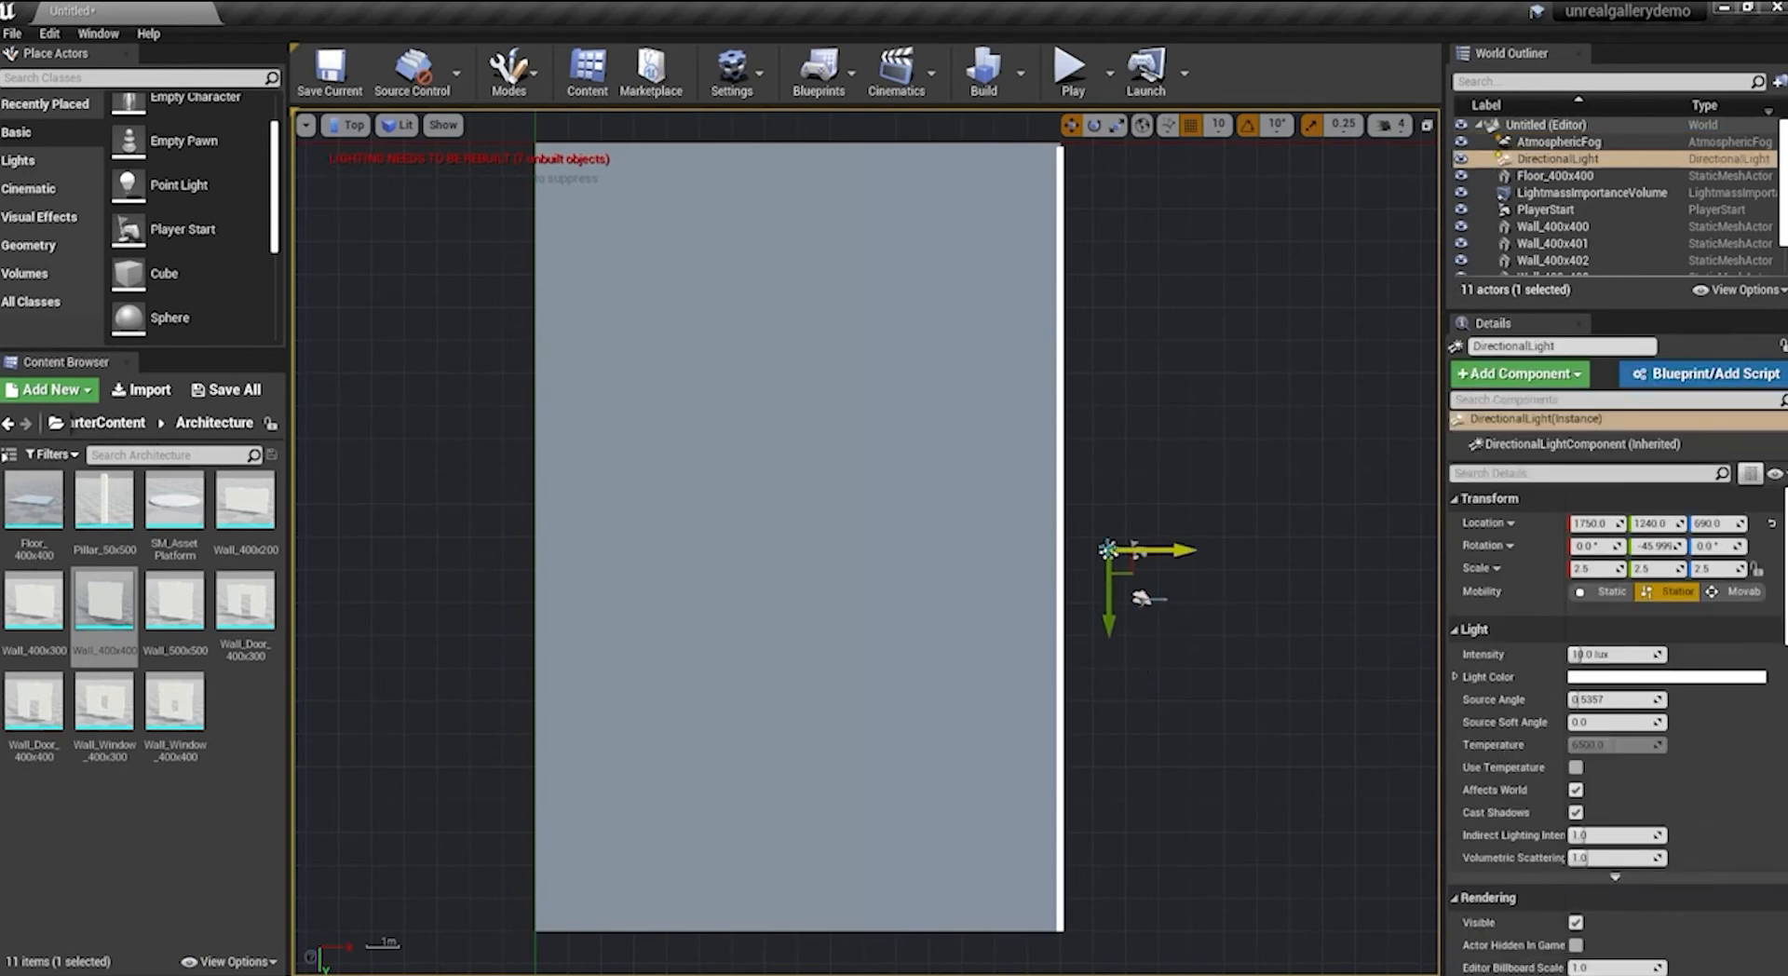
pyautogui.moveTo(1183, 549); pyautogui.dragTo(895, 518)
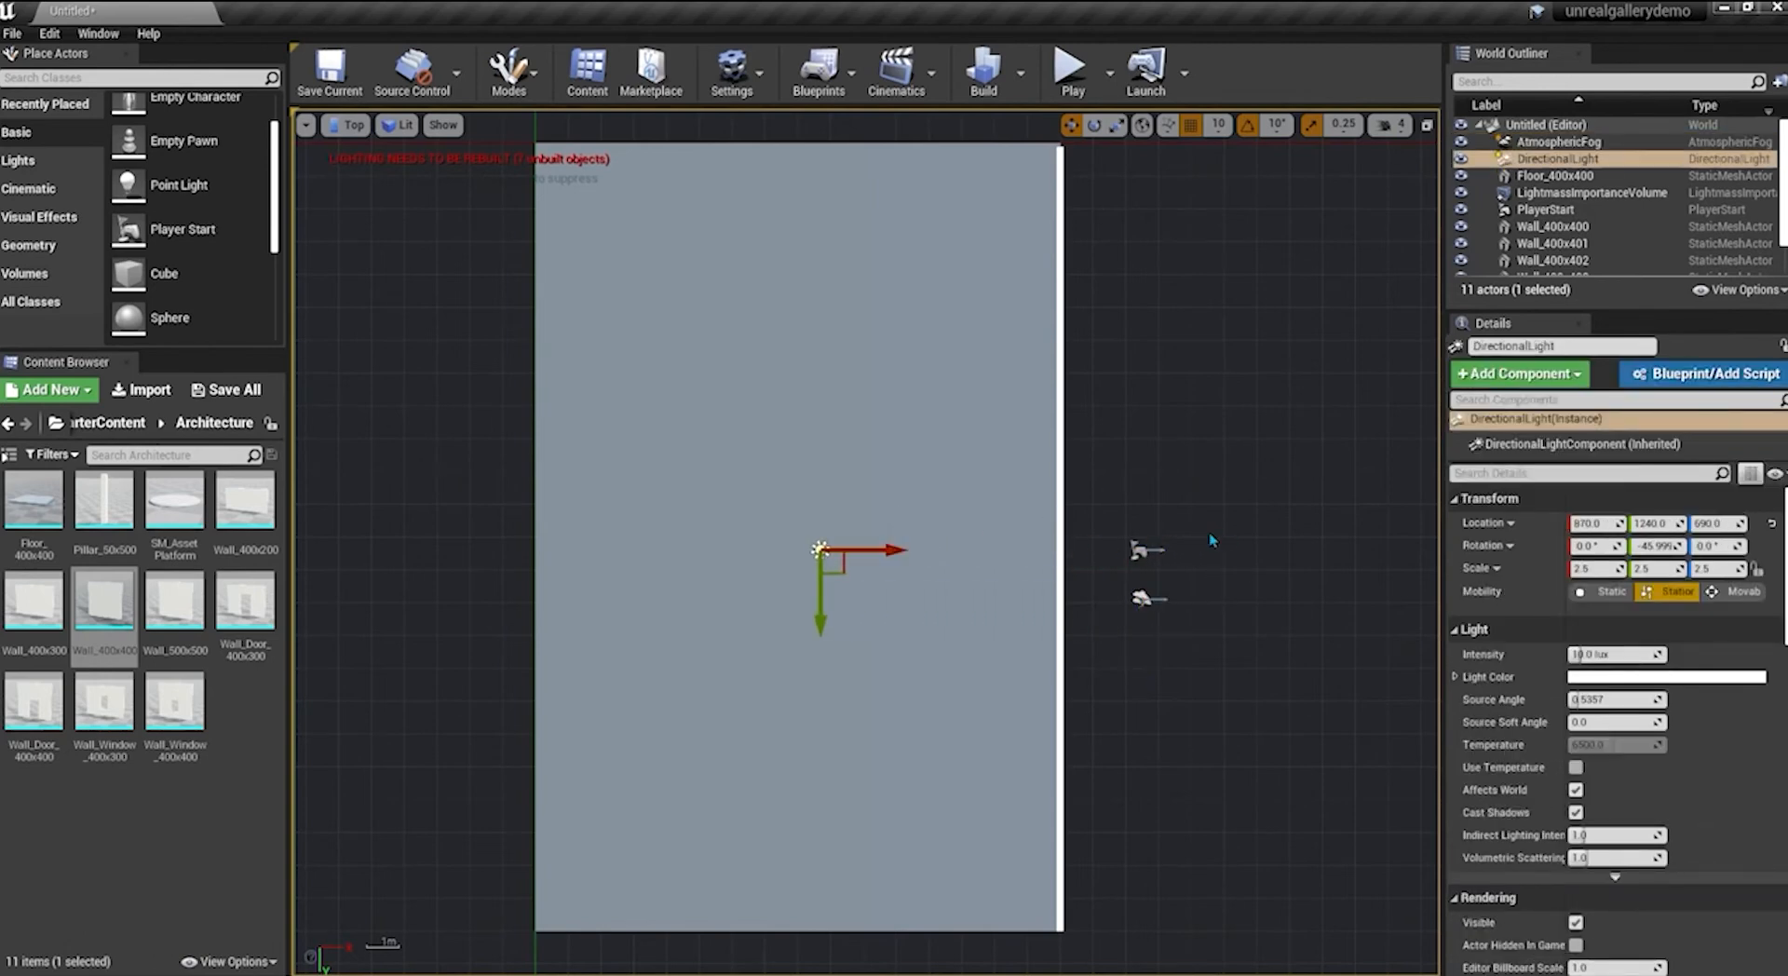
pyautogui.click(1142, 596)
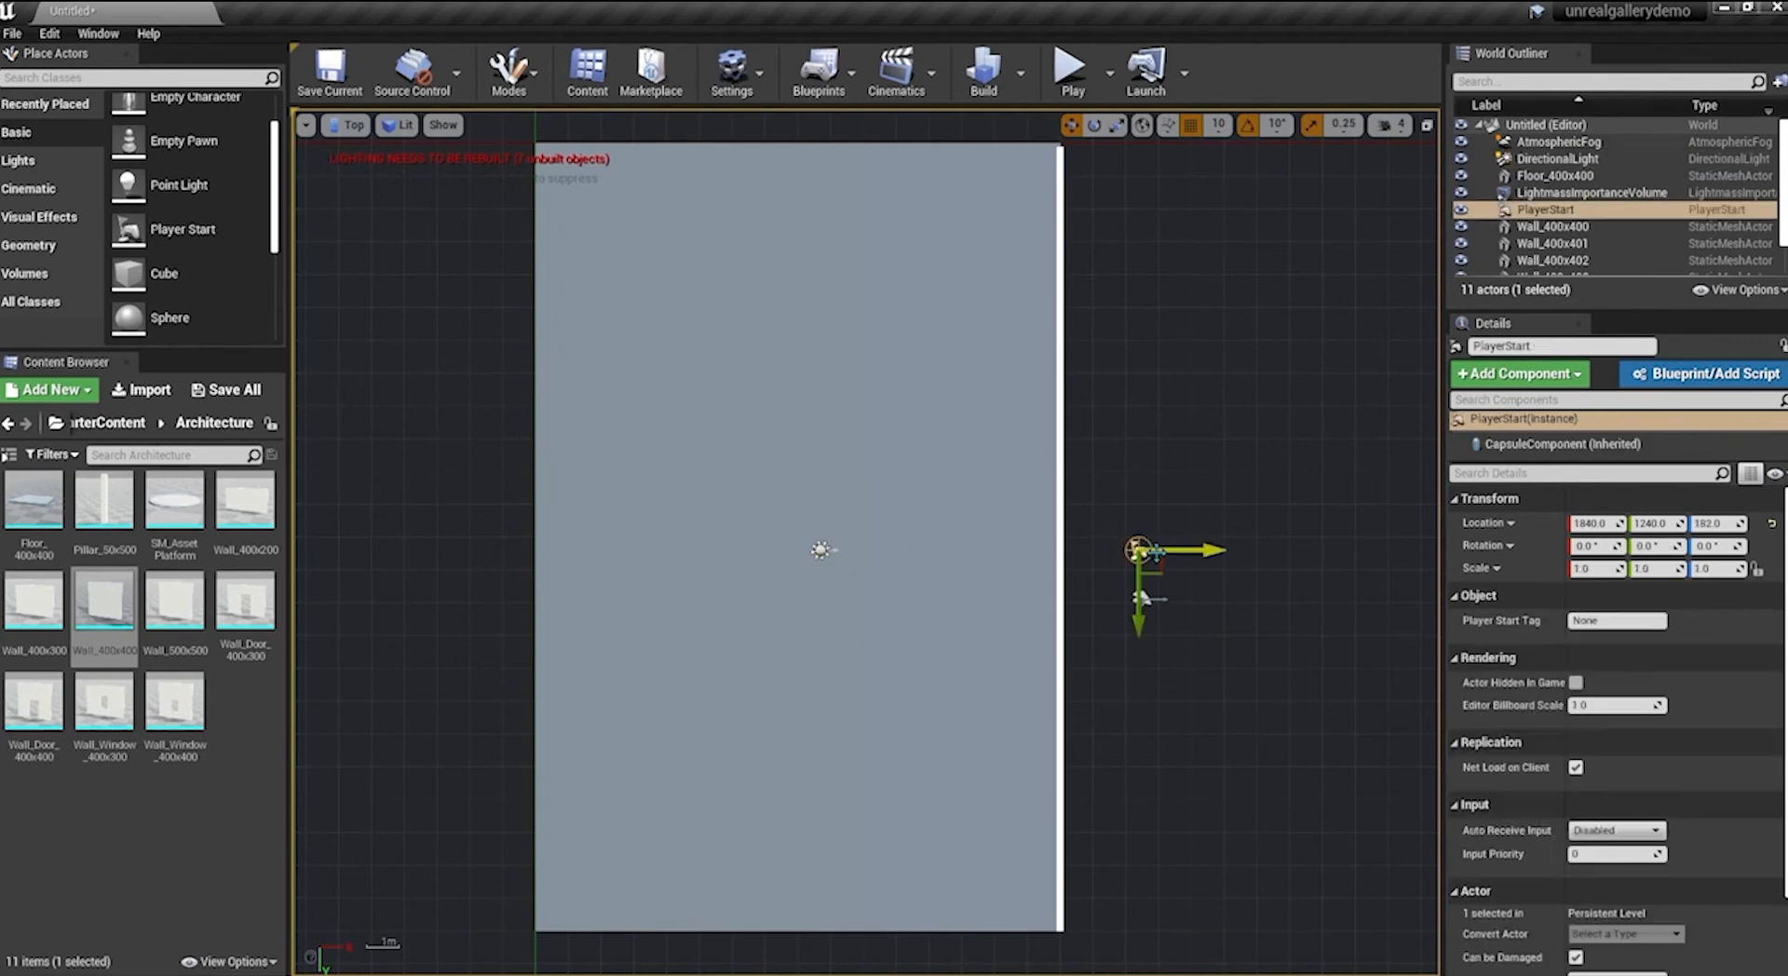
pyautogui.moveTo(1209, 543); pyautogui.dragTo(643, 420)
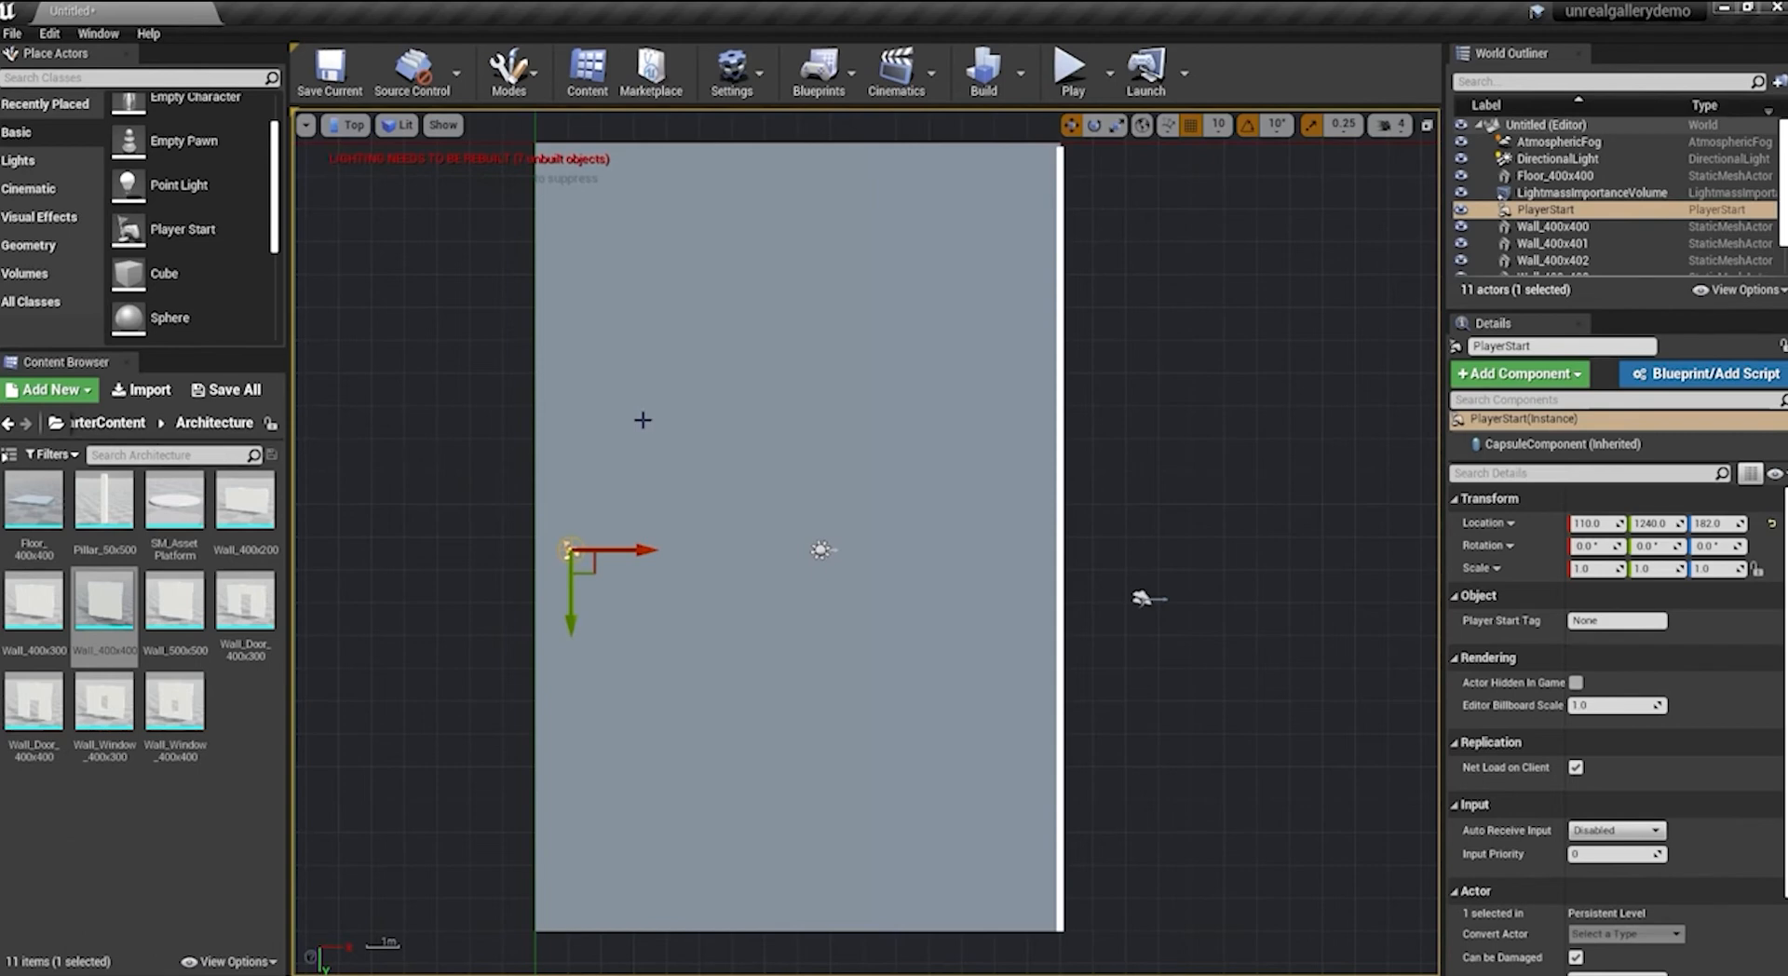
# Save the current level in the Content folder as unrealgallerylevel
pyautogui.click(15, 33)
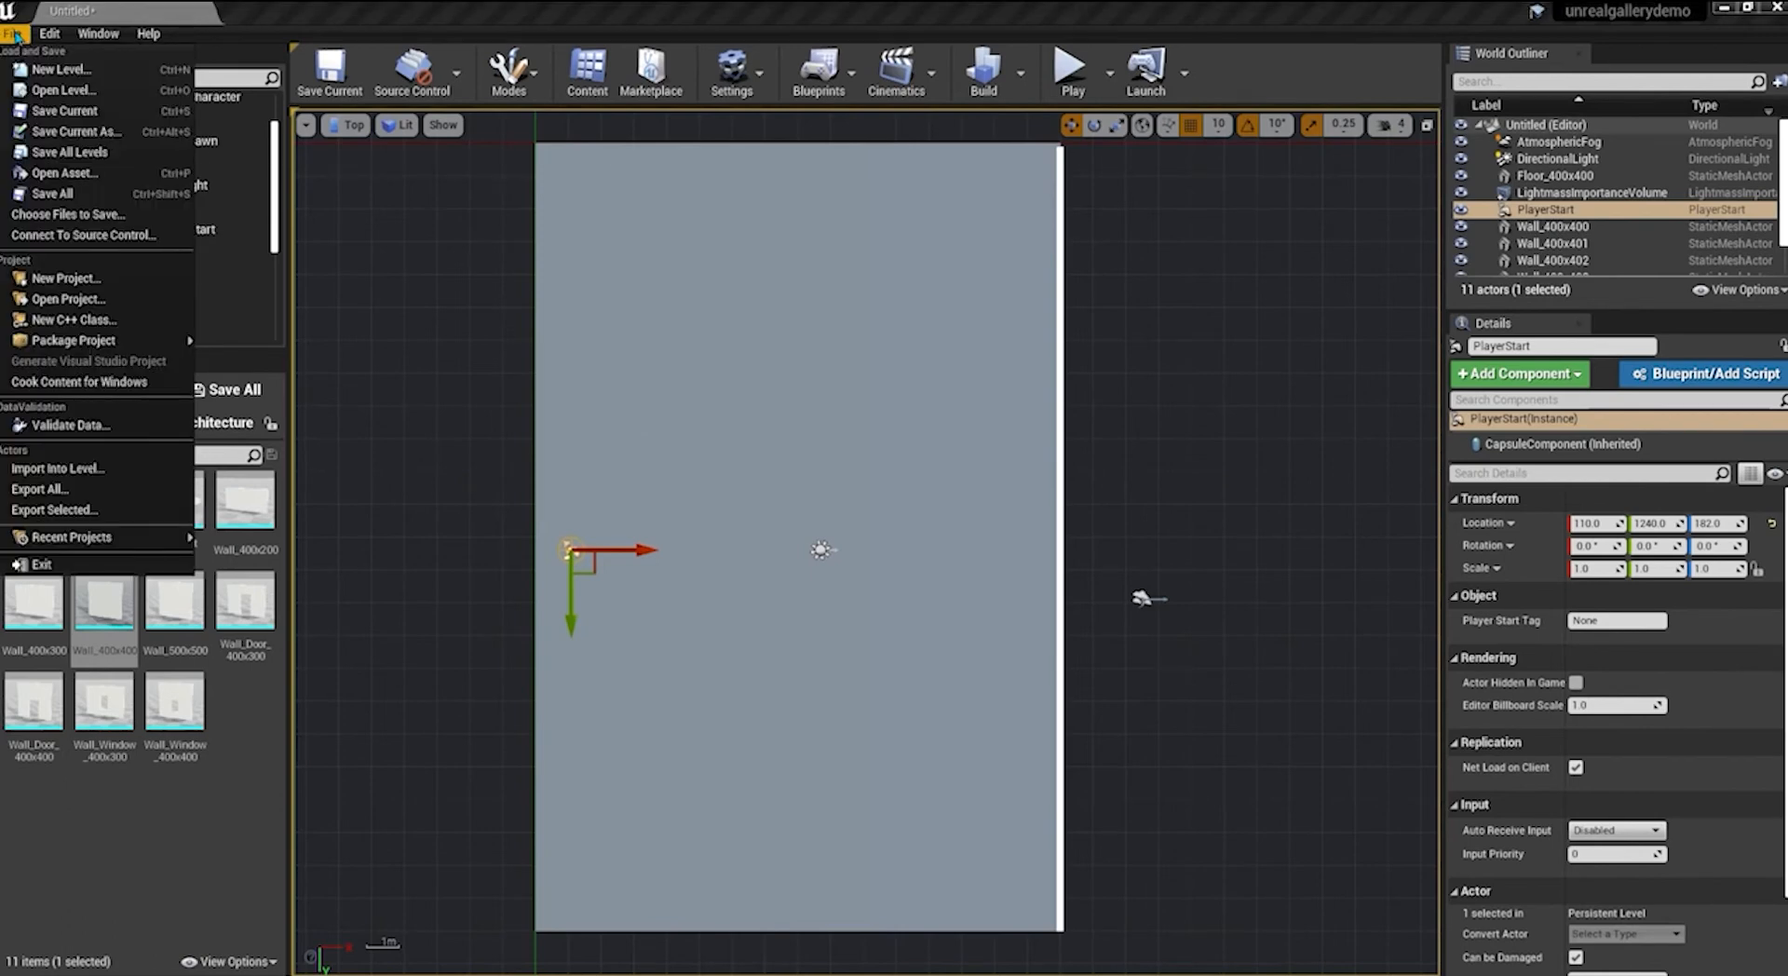
pyautogui.click(65, 111)
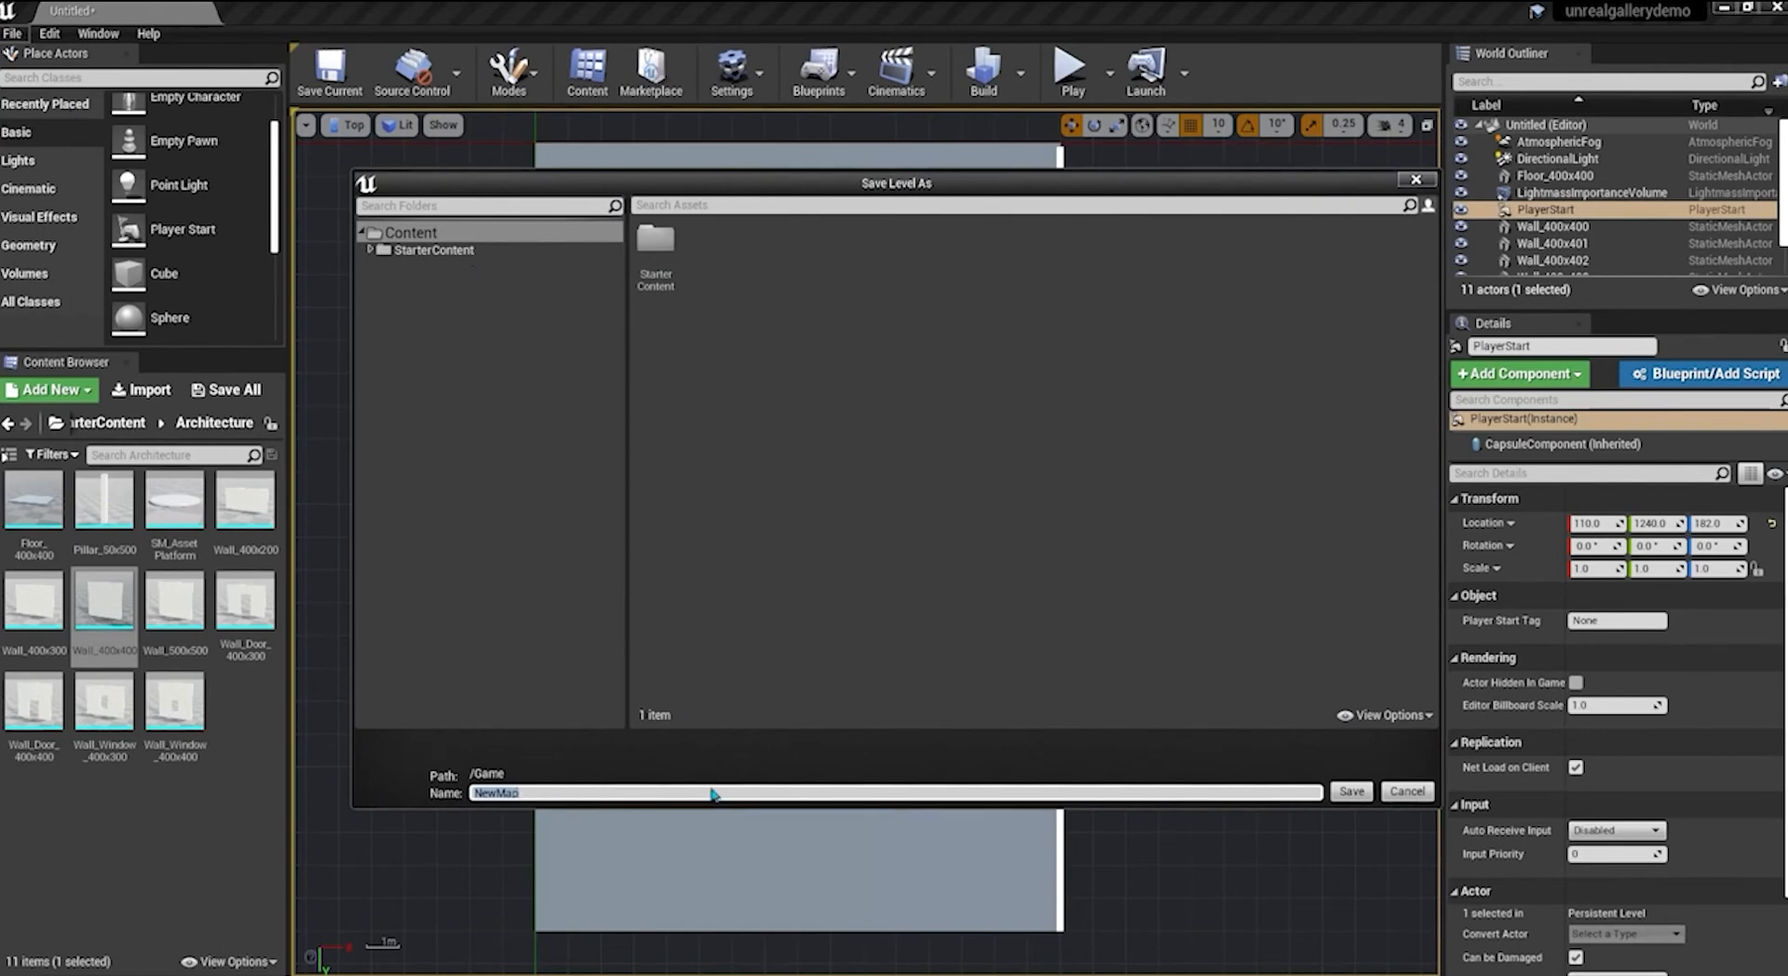
pyautogui.write('unrealgallerylevel')
pyautogui.click(1350, 792)
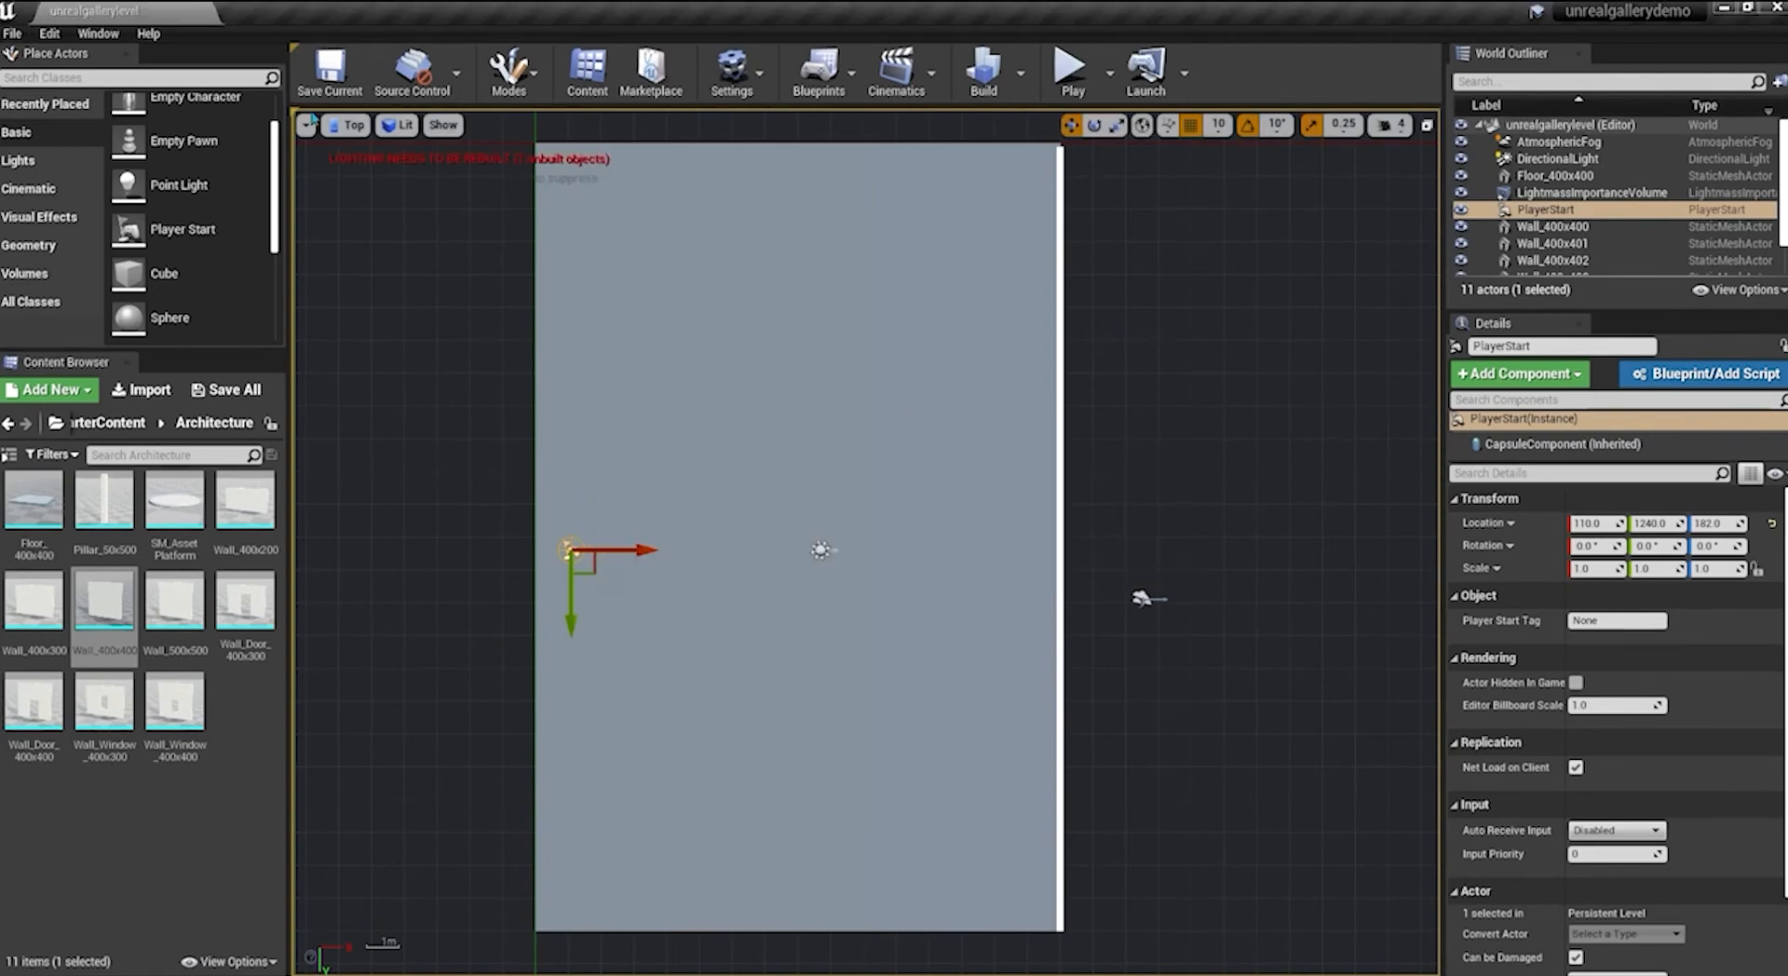
# Select the wall row in the Back view, duplicate it, and align the copy along the floor's opposite long edge in the Top view
pyautogui.click(348, 125)
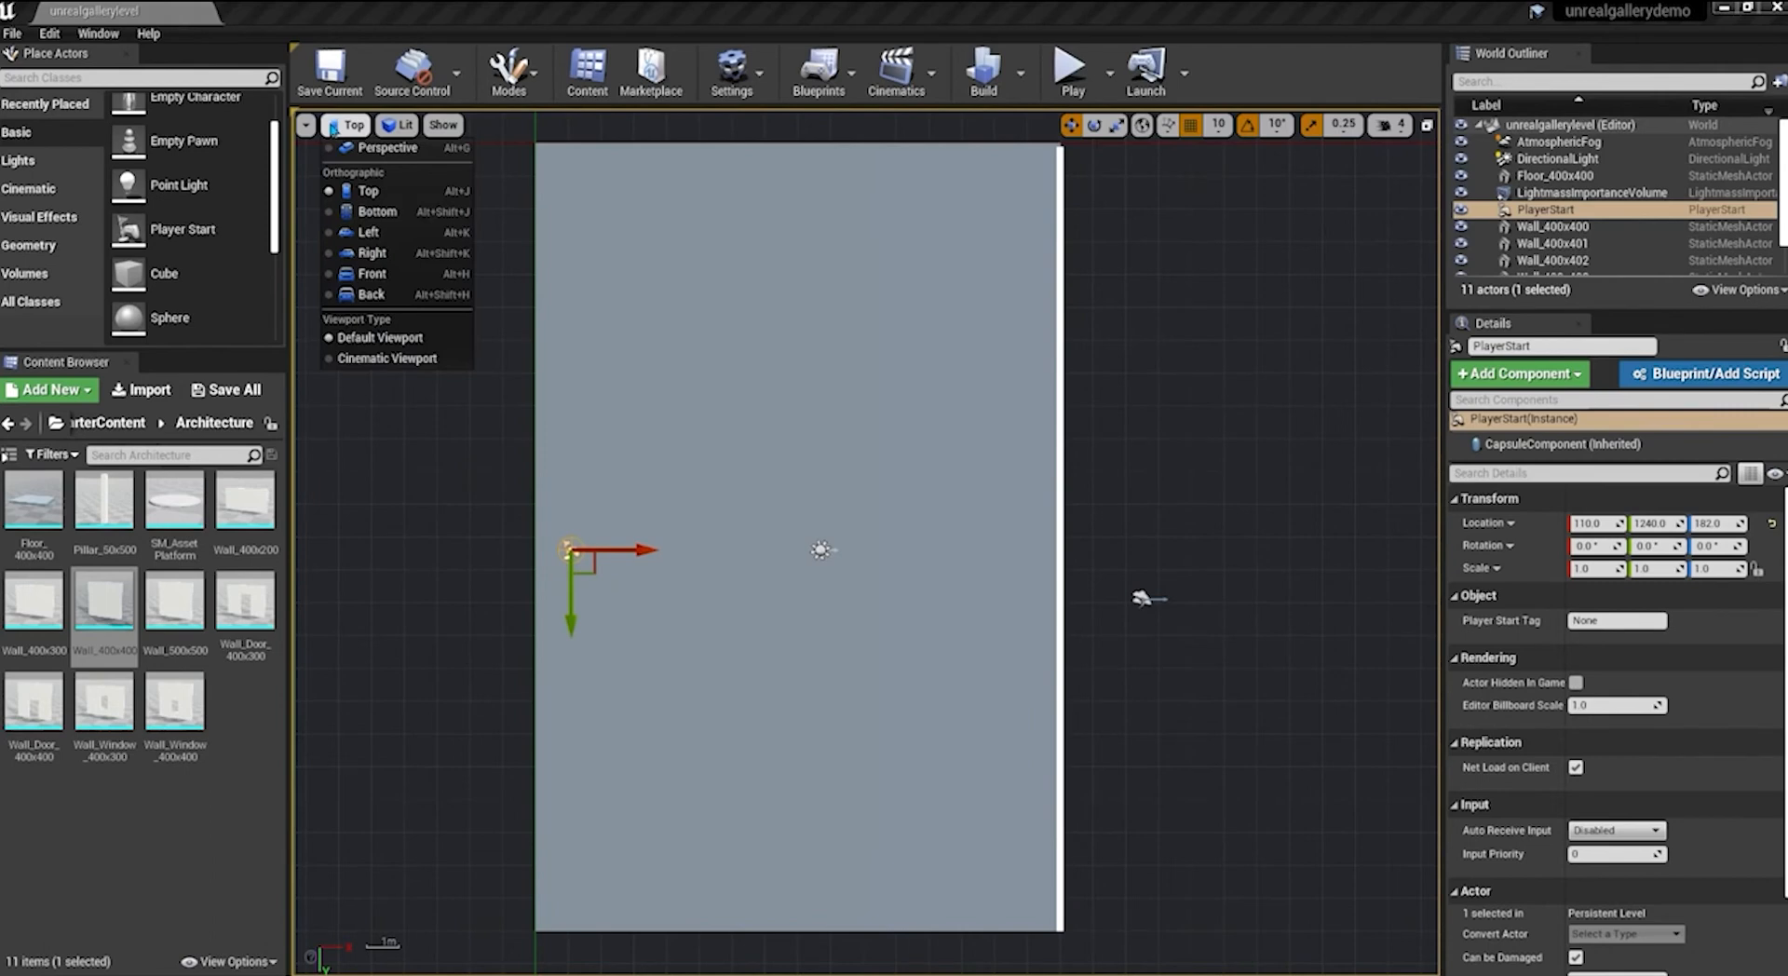
pyautogui.click(410, 294)
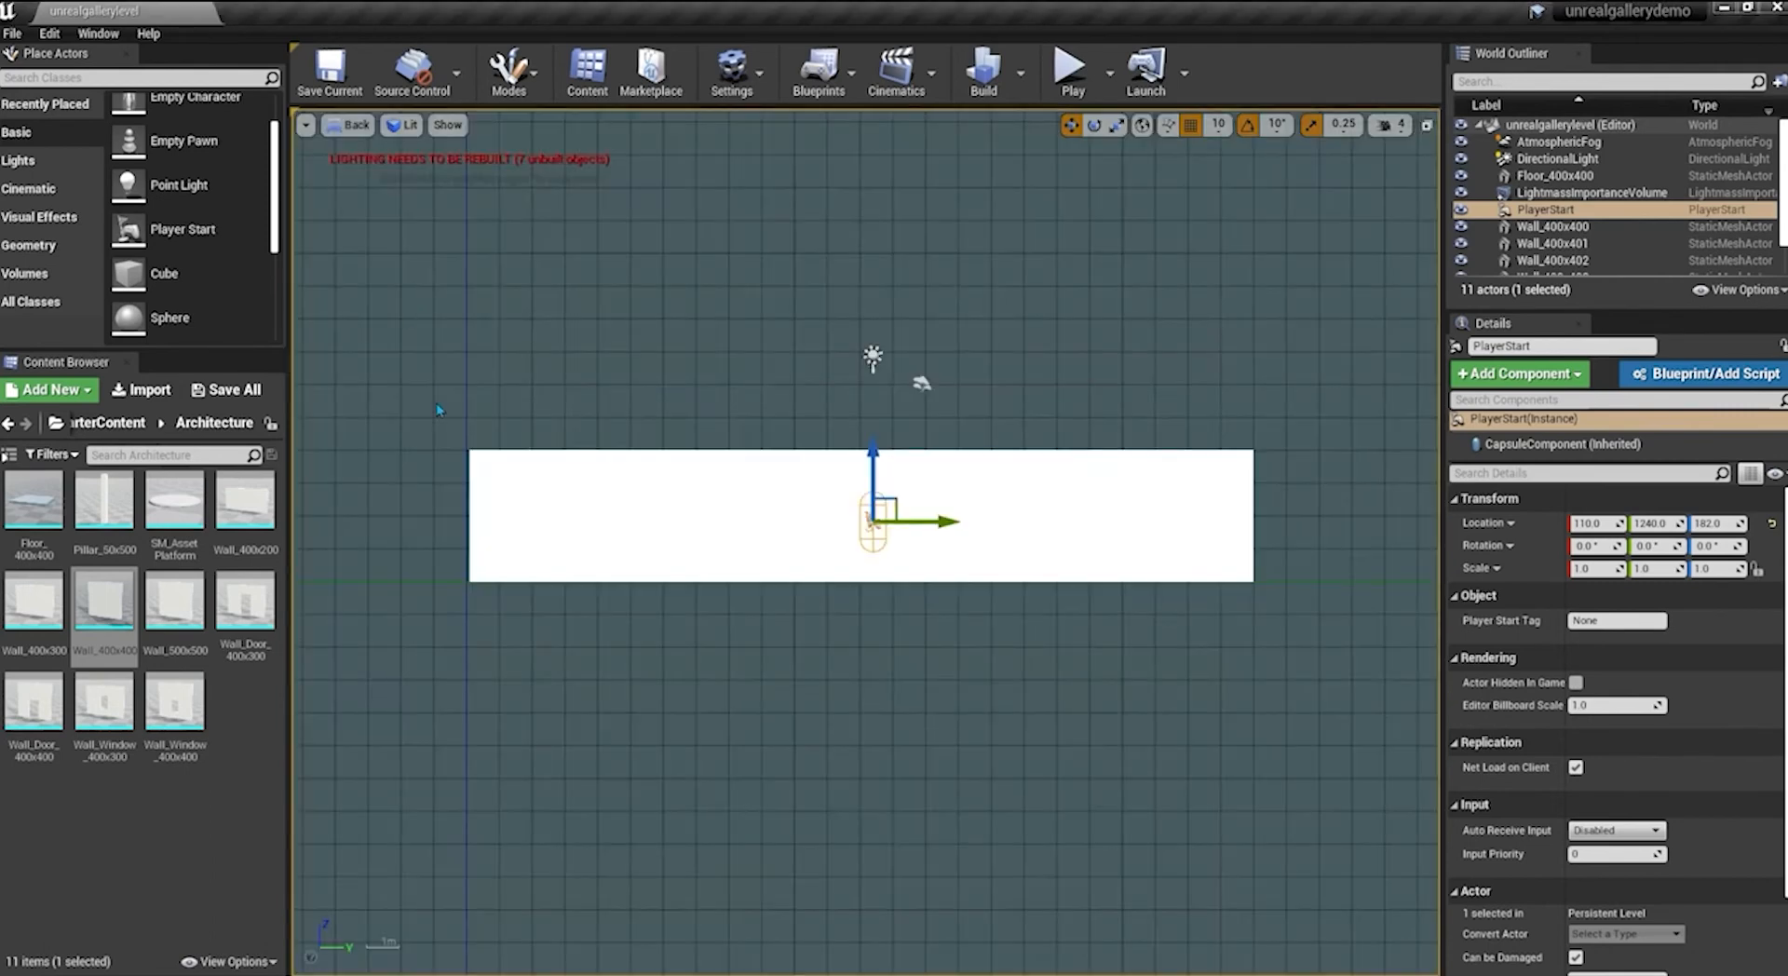
pyautogui.moveTo(435, 400); pyautogui.dragTo(1276, 484)
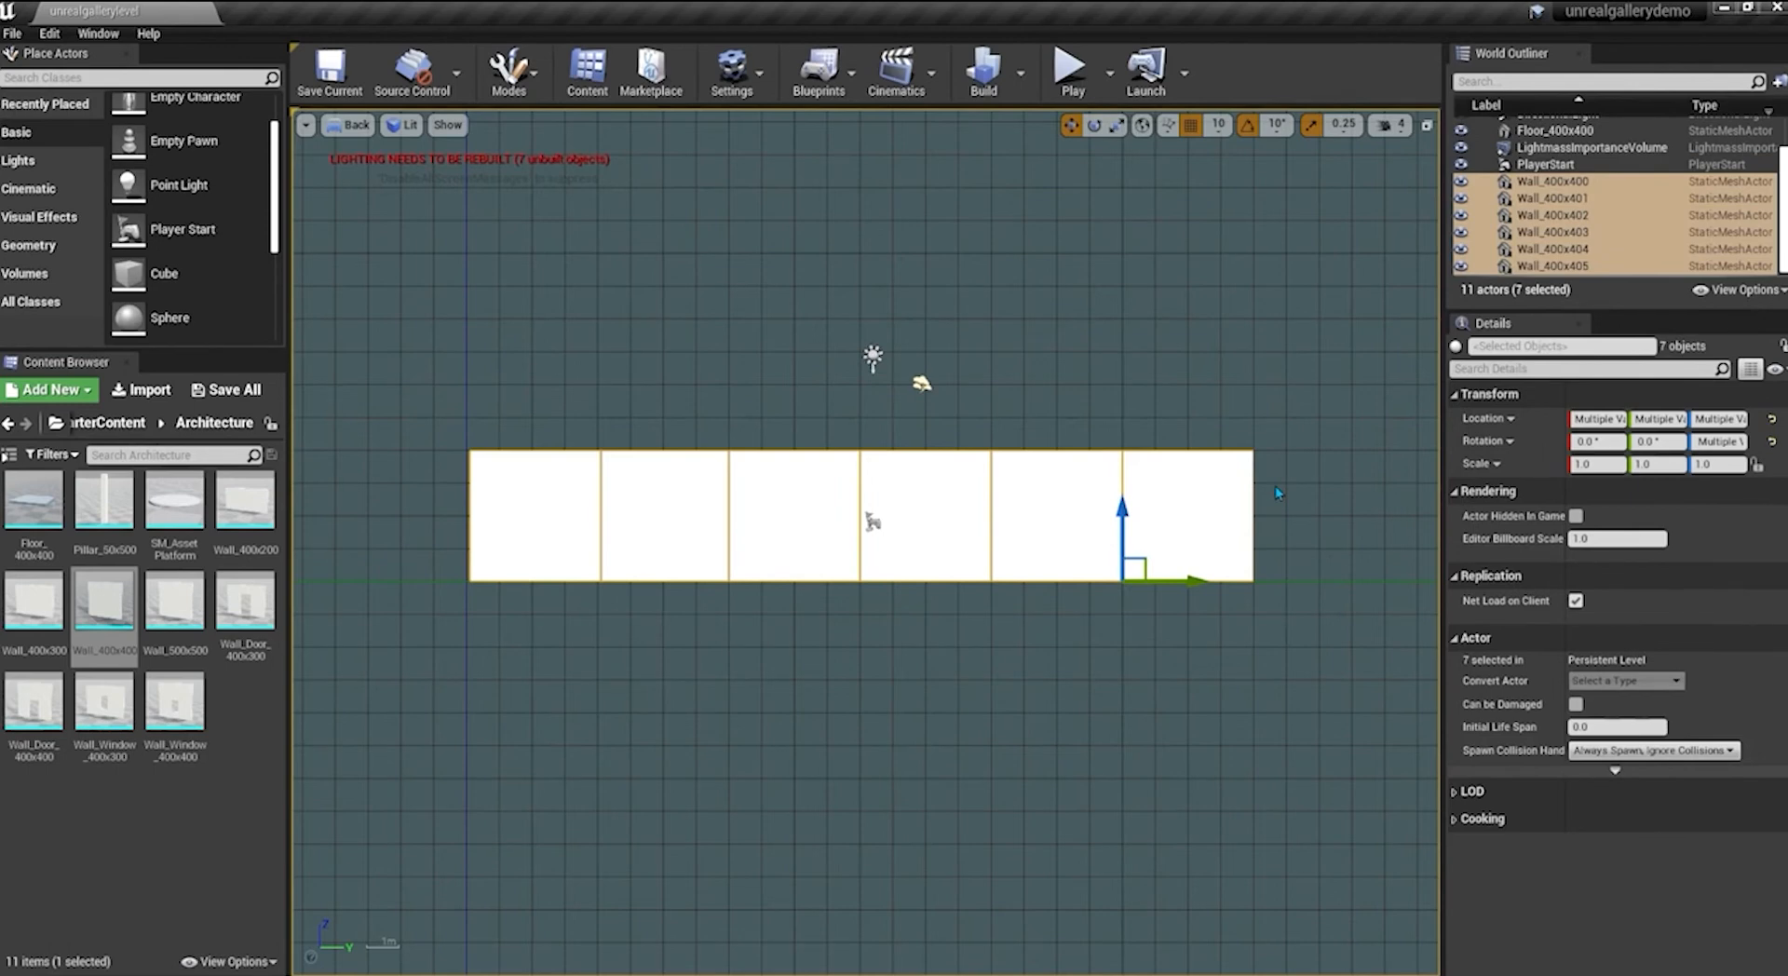
pyautogui.hotkey('ctrl', 'w')
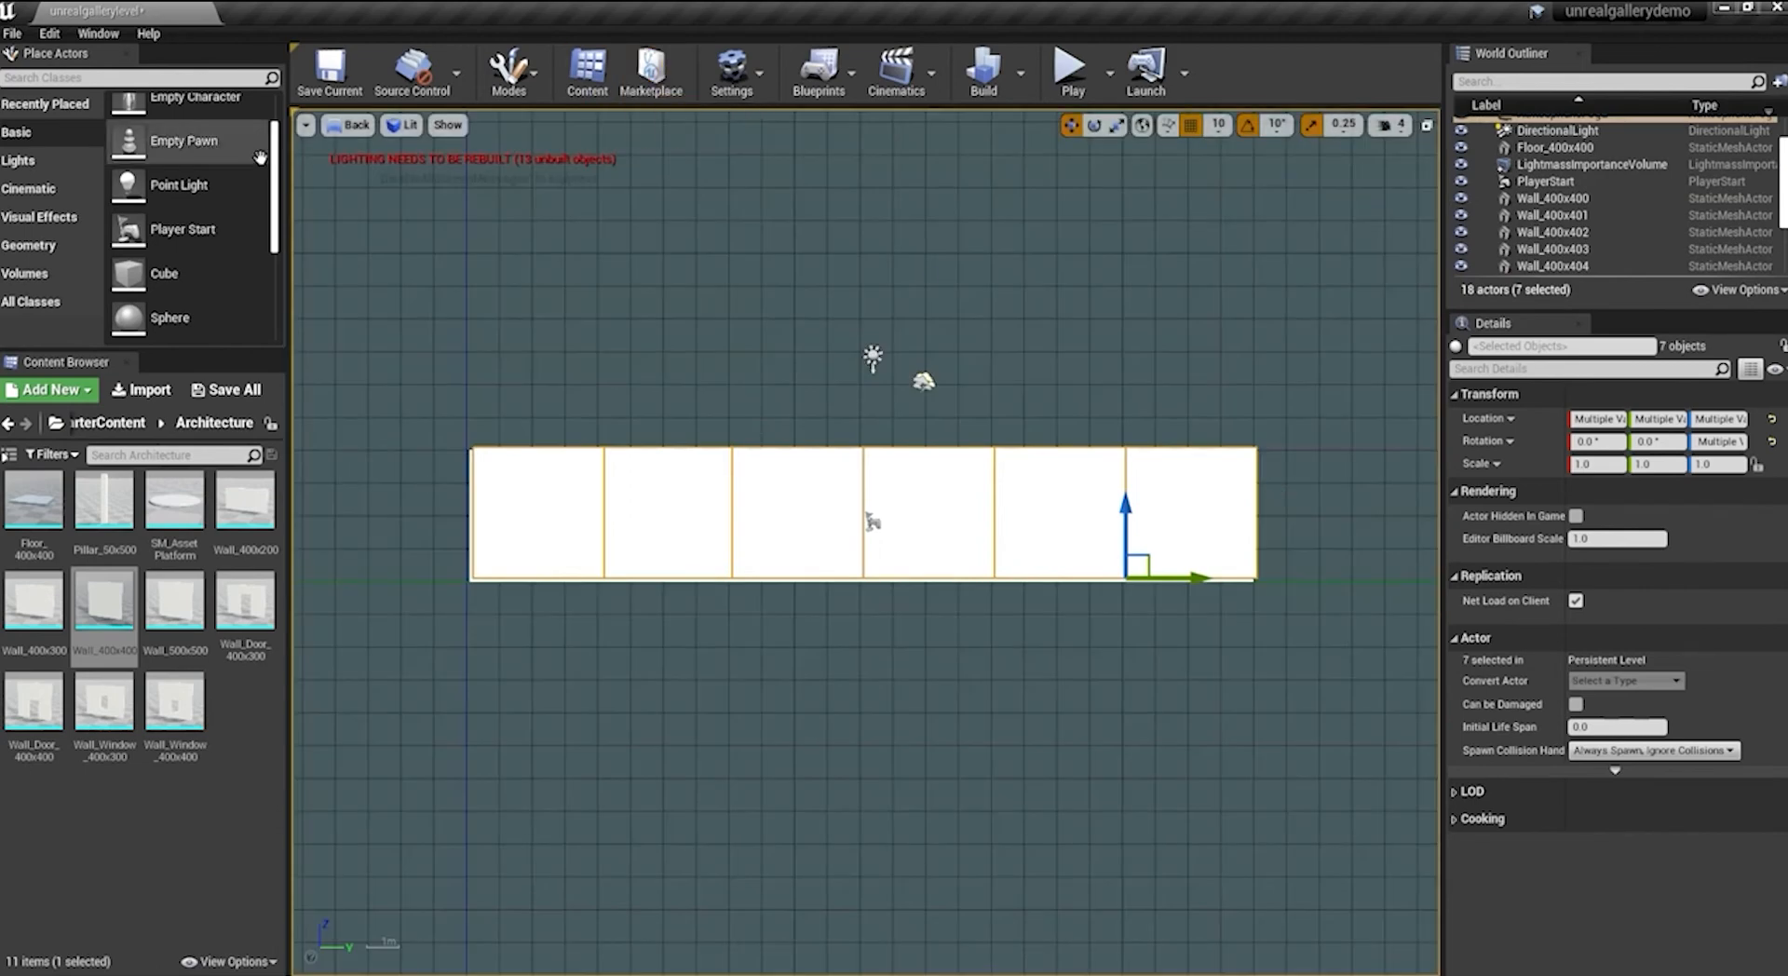
pyautogui.click(339, 127)
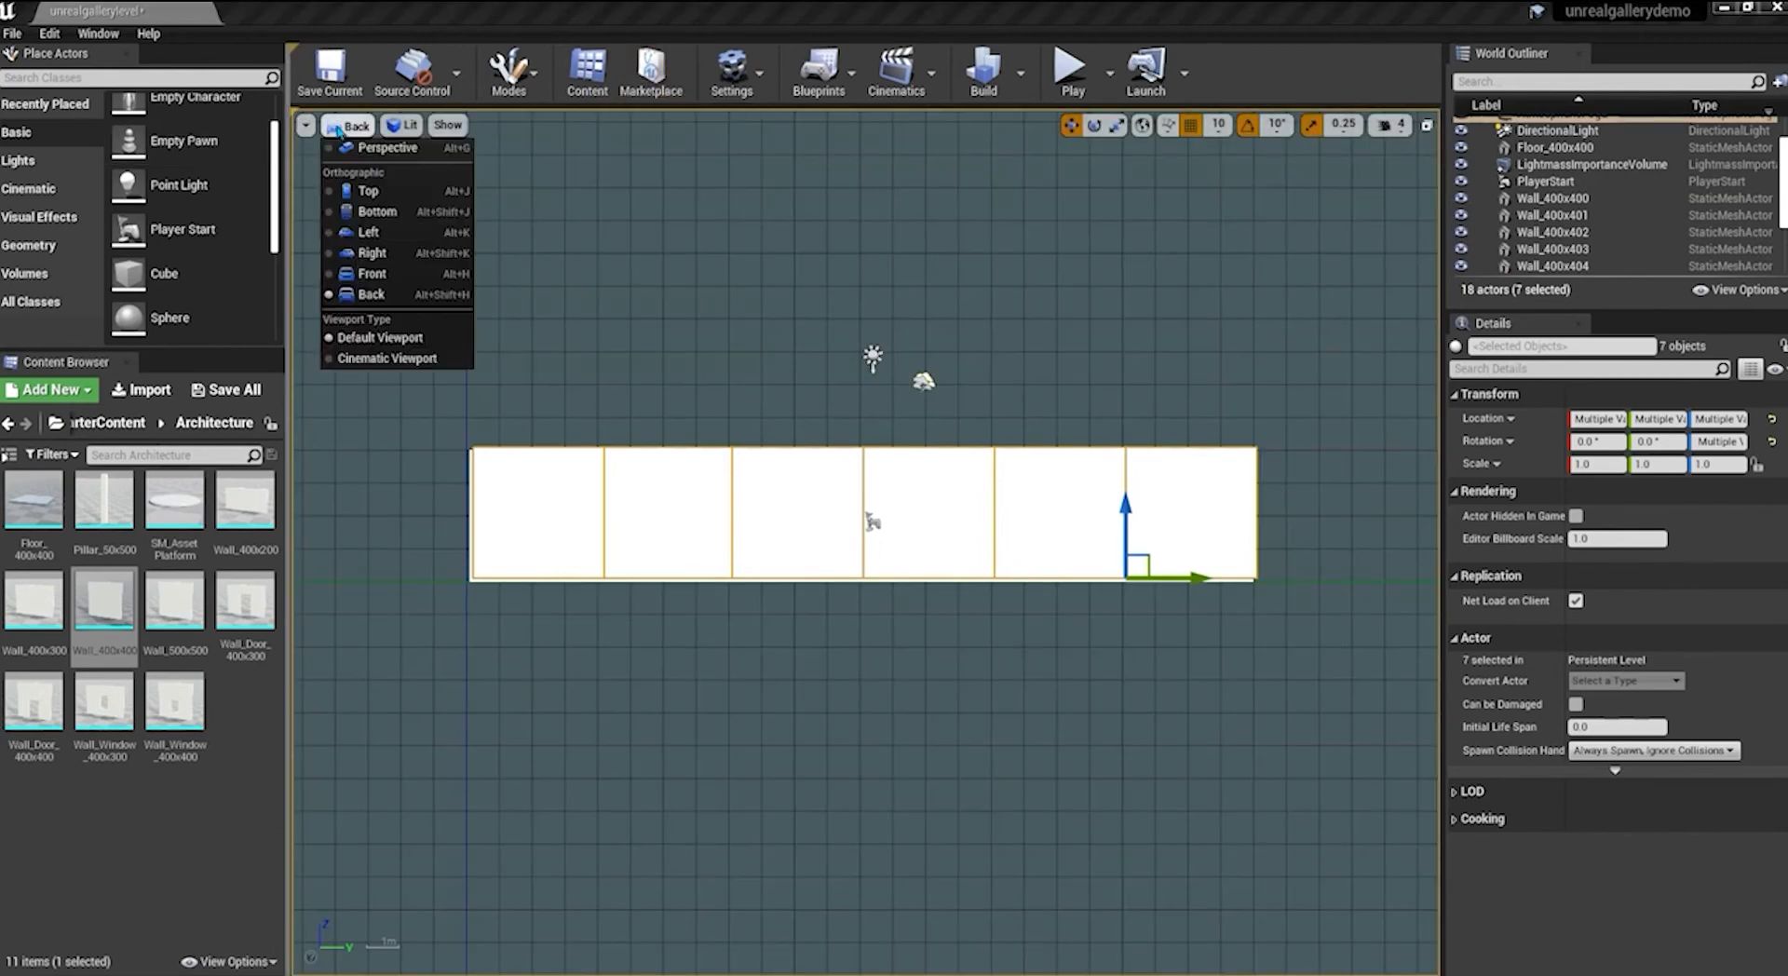
pyautogui.click(359, 191)
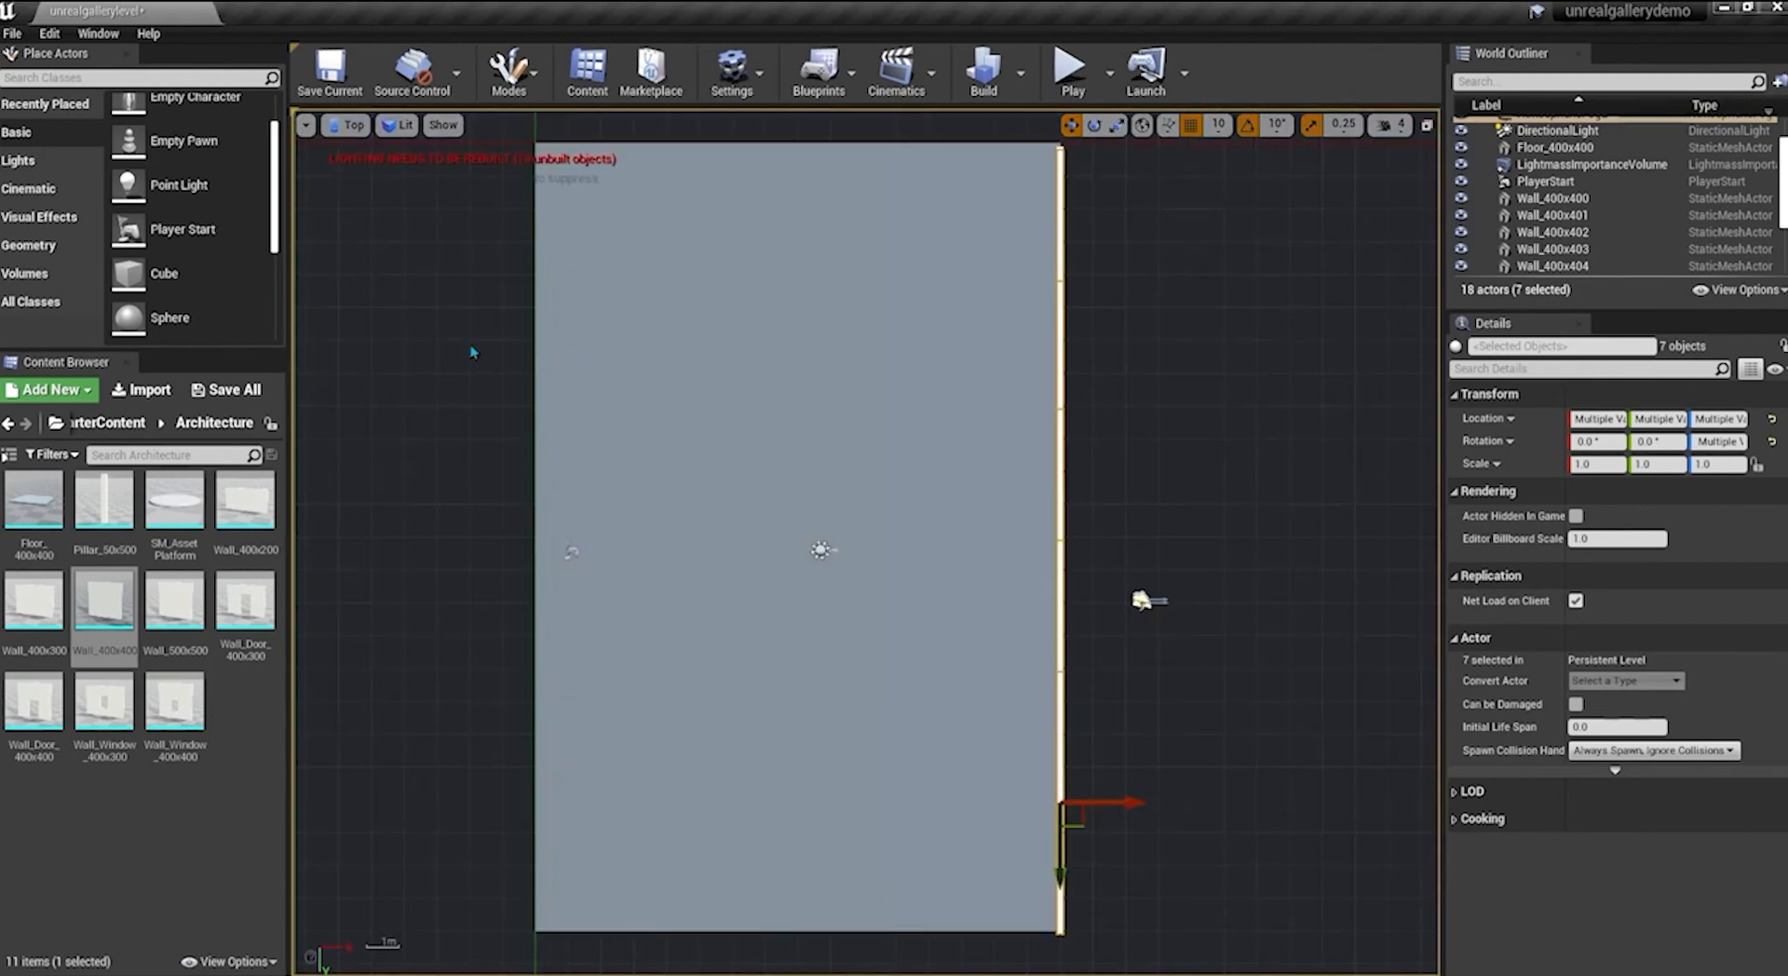
pyautogui.moveTo(1130, 801); pyautogui.dragTo(608, 793)
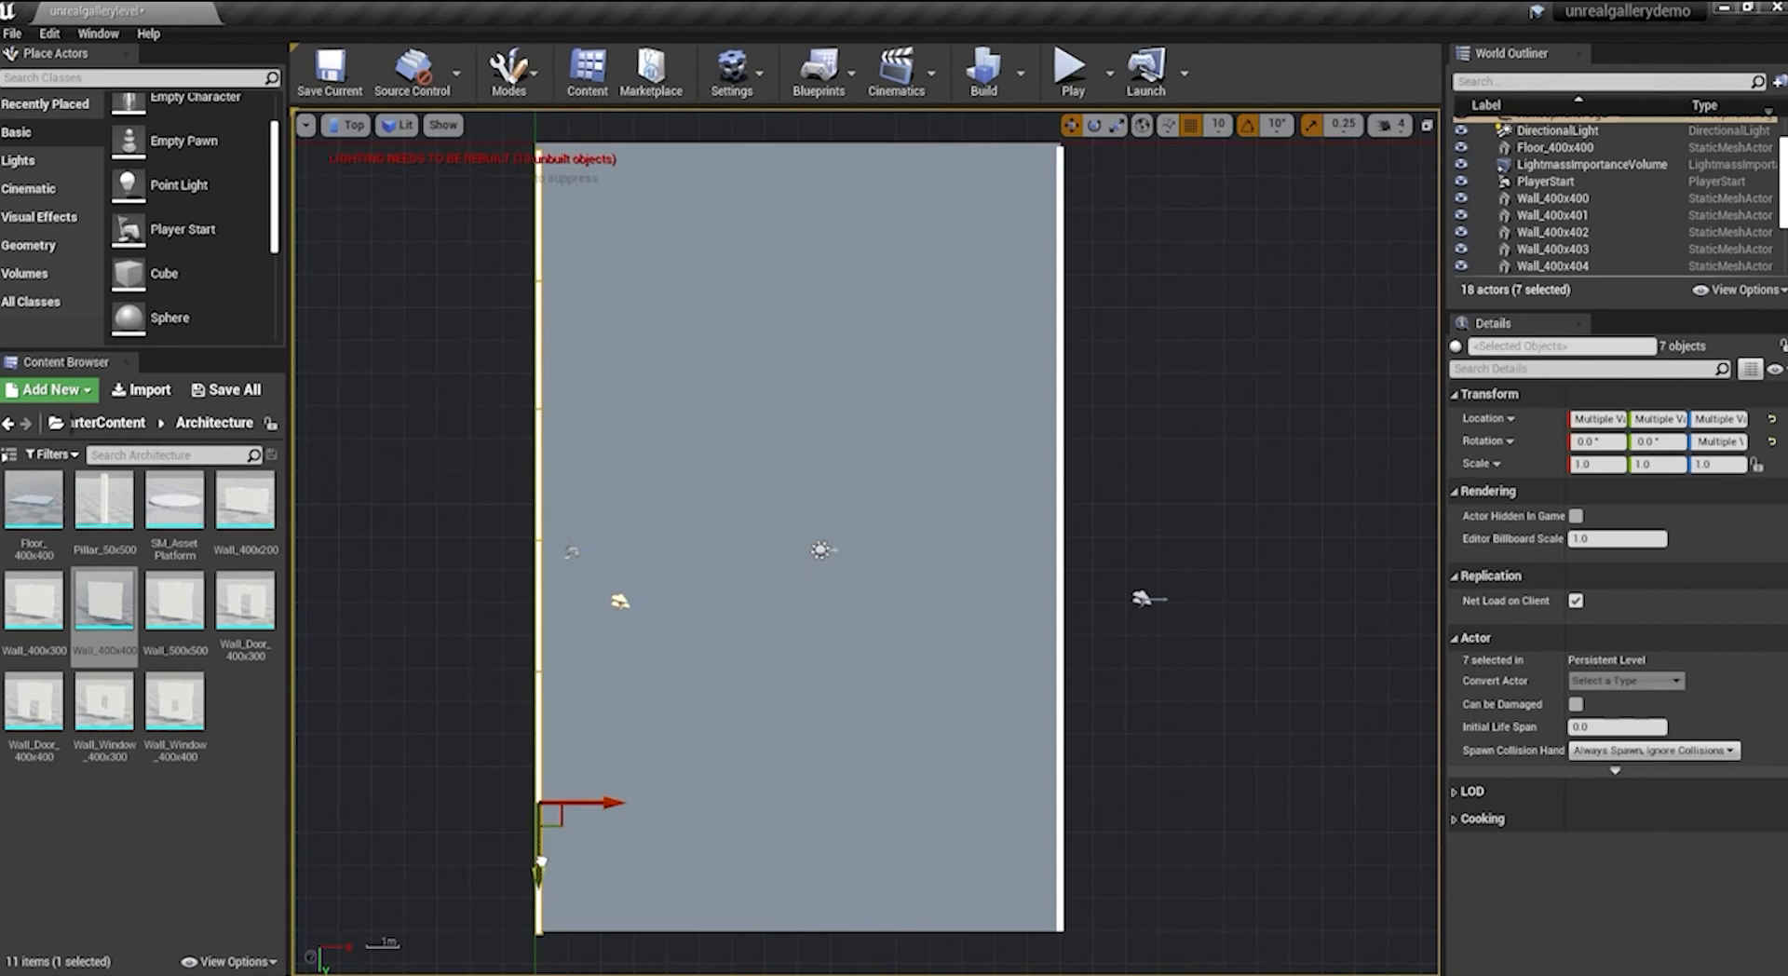
pyautogui.moveTo(541, 861); pyautogui.dragTo(541, 855)
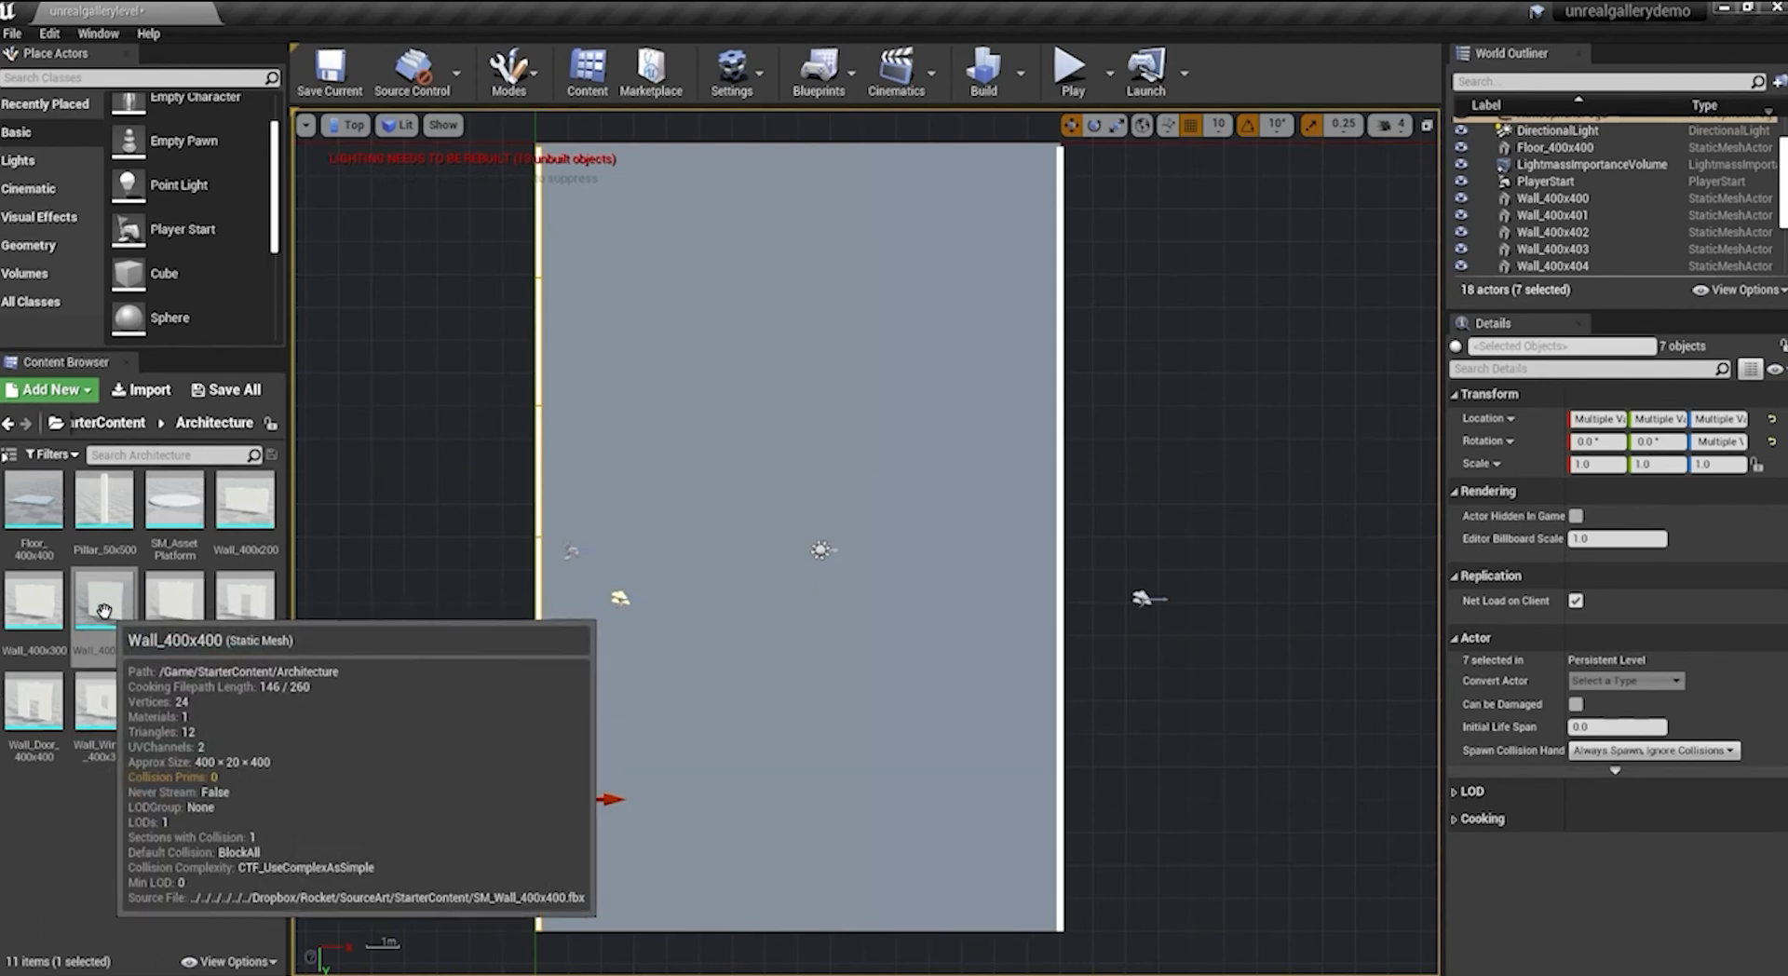
# Place a Wall_400x400 at X 0, Y 10 along the floor's open short edge and duplicate it to X 400, Y 10
pyautogui.moveTo(103, 611); pyautogui.dragTo(601, 146)
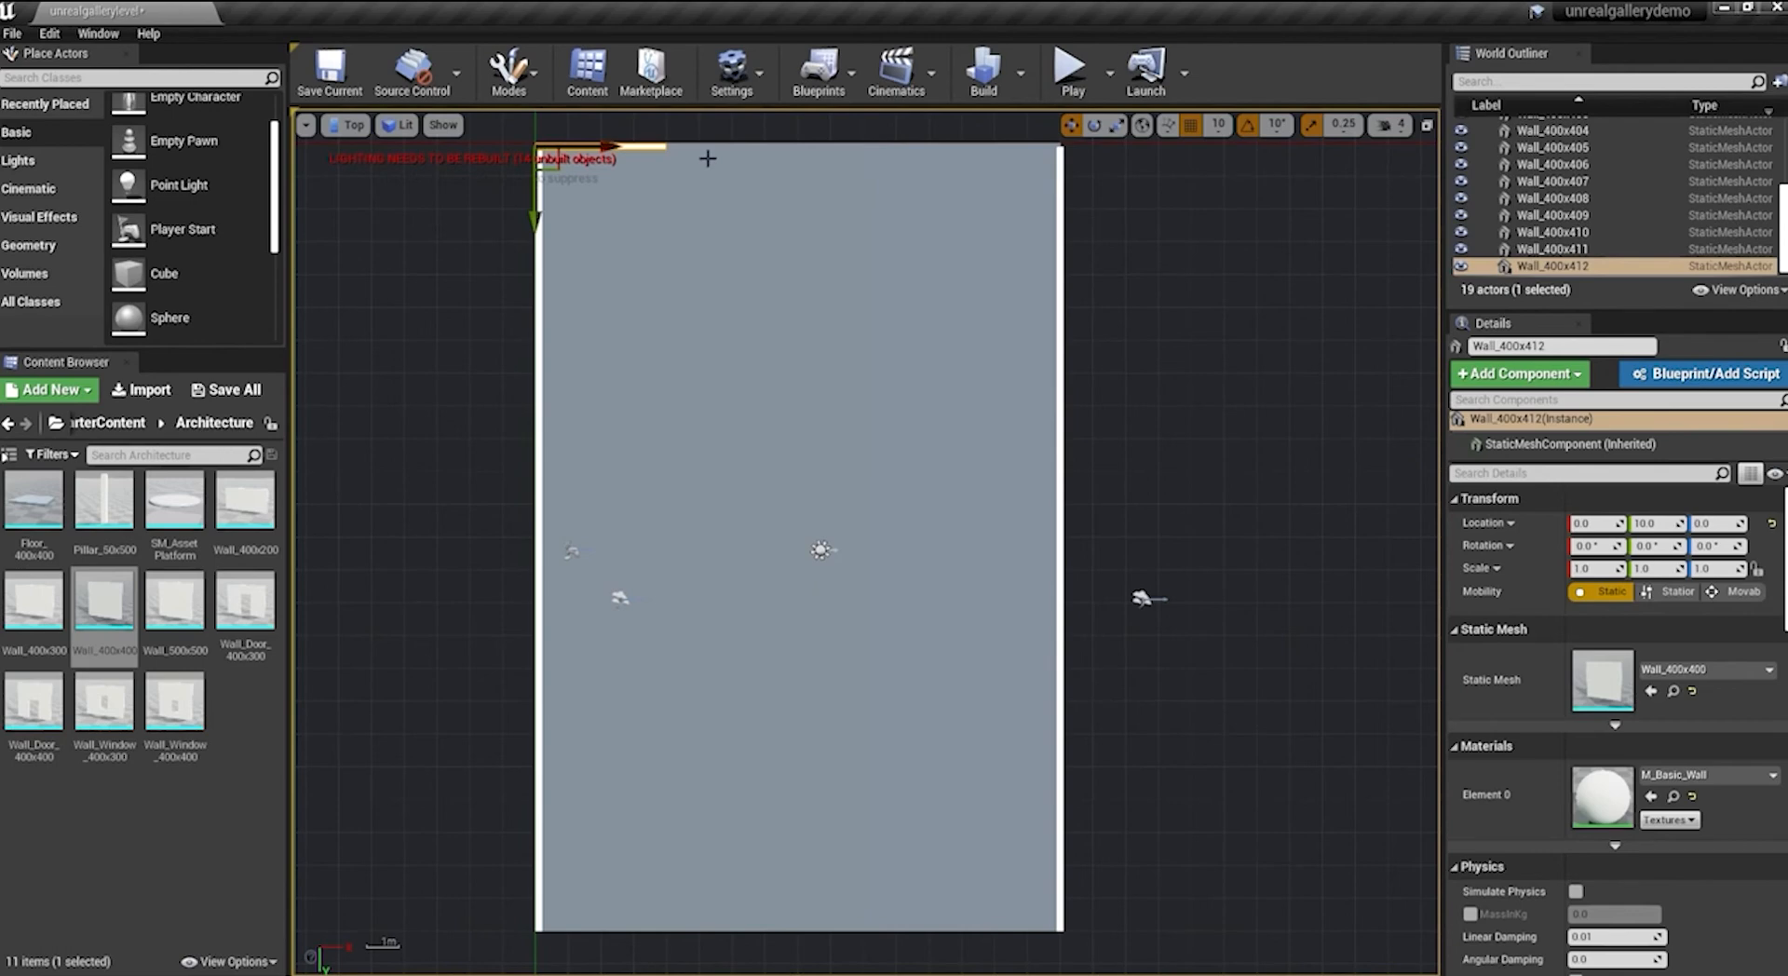
pyautogui.hotkey('ctrl', 'w')
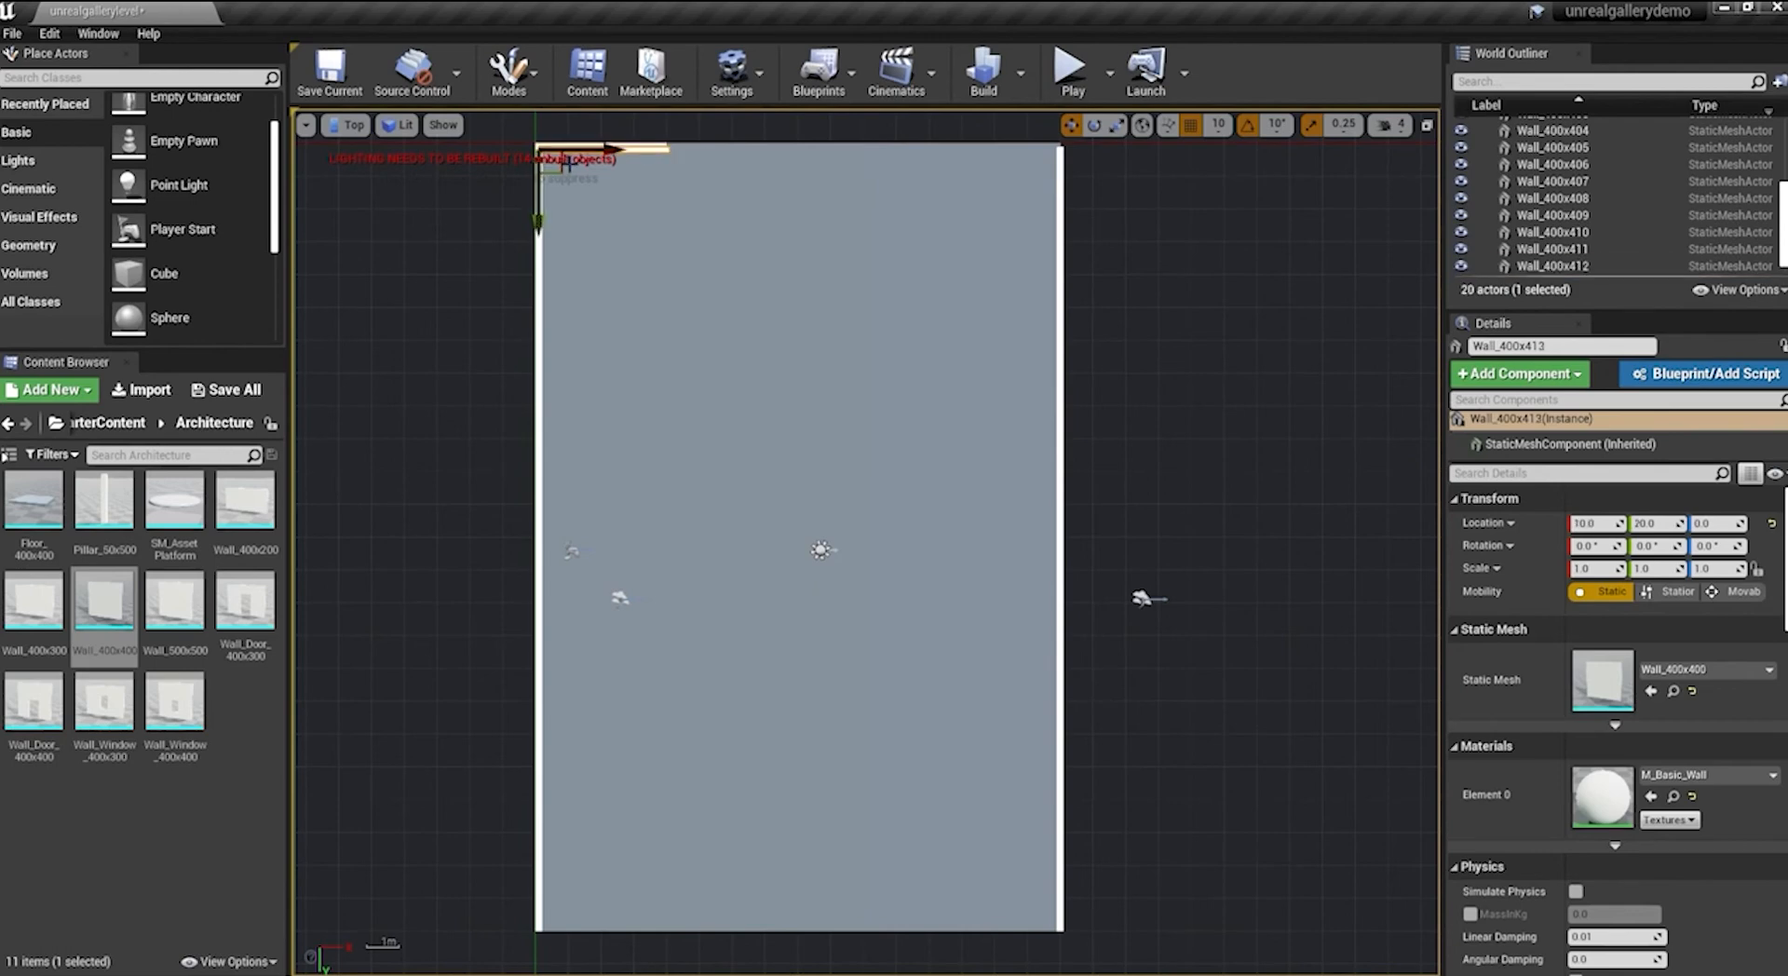
pyautogui.moveTo(614, 149); pyautogui.dragTo(742, 149)
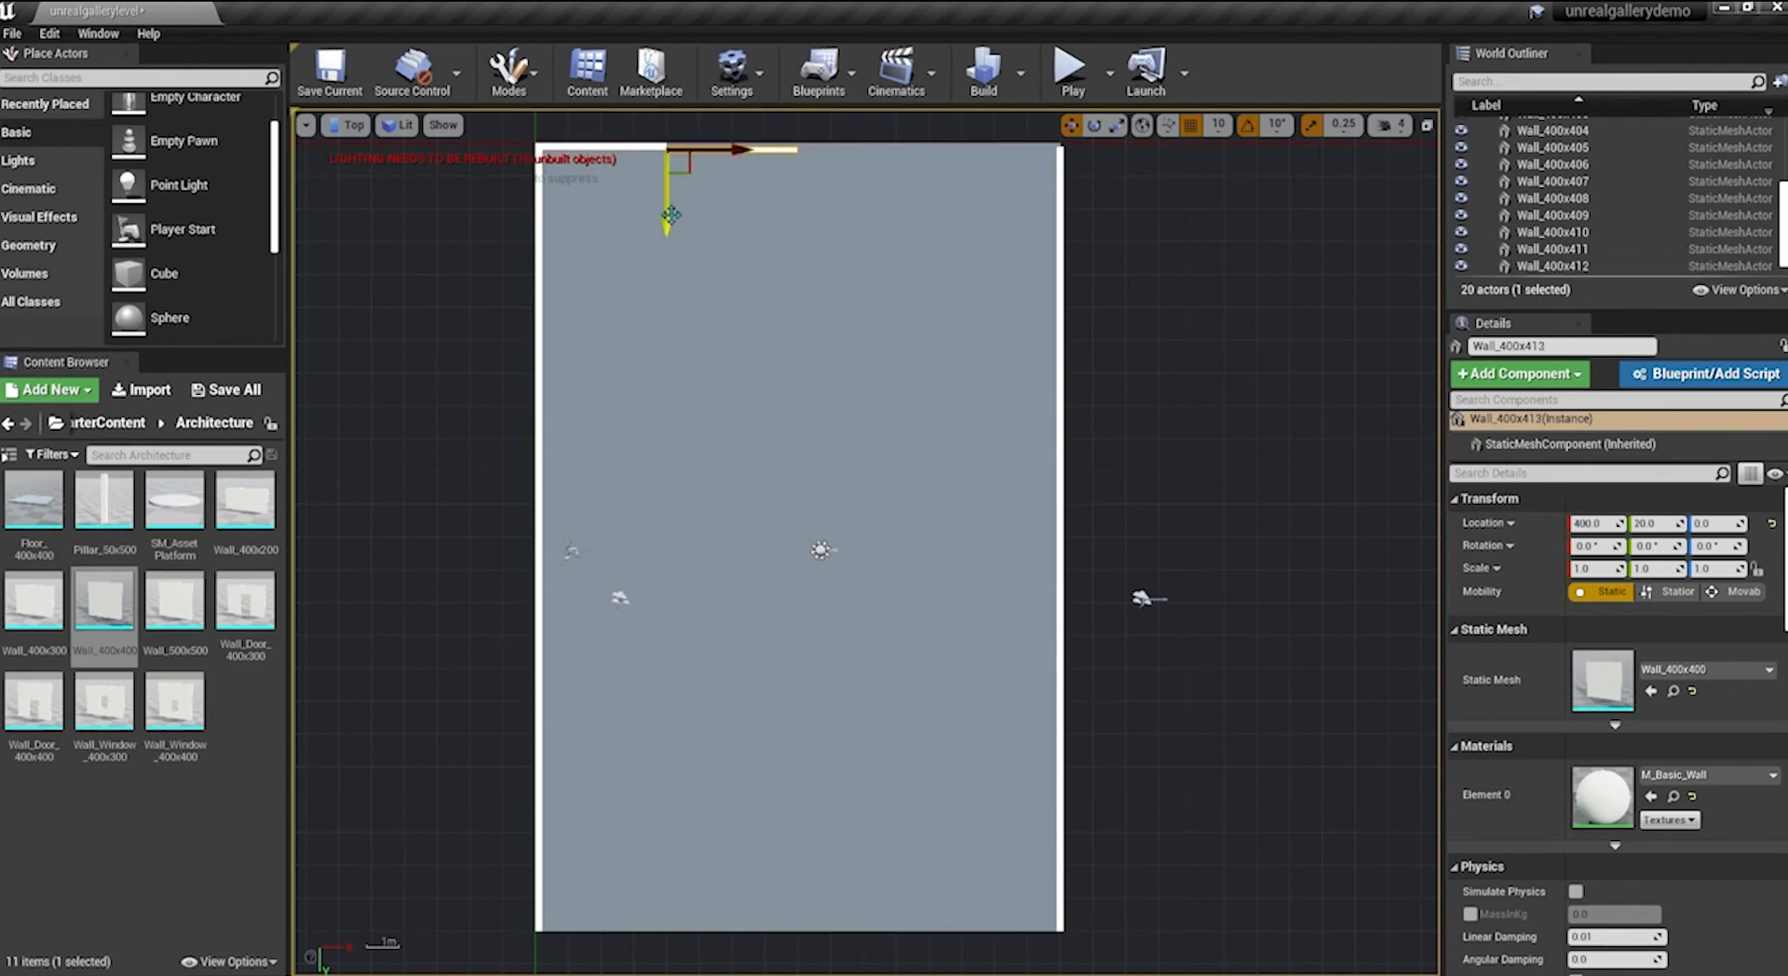
pyautogui.moveTo(671, 217); pyautogui.dragTo(671, 213)
# Extend the short-edge wall row with two more duplicates at X 800 and X 1200, both aligned at Y 10
pyautogui.hotkey('ctrl', 'w')
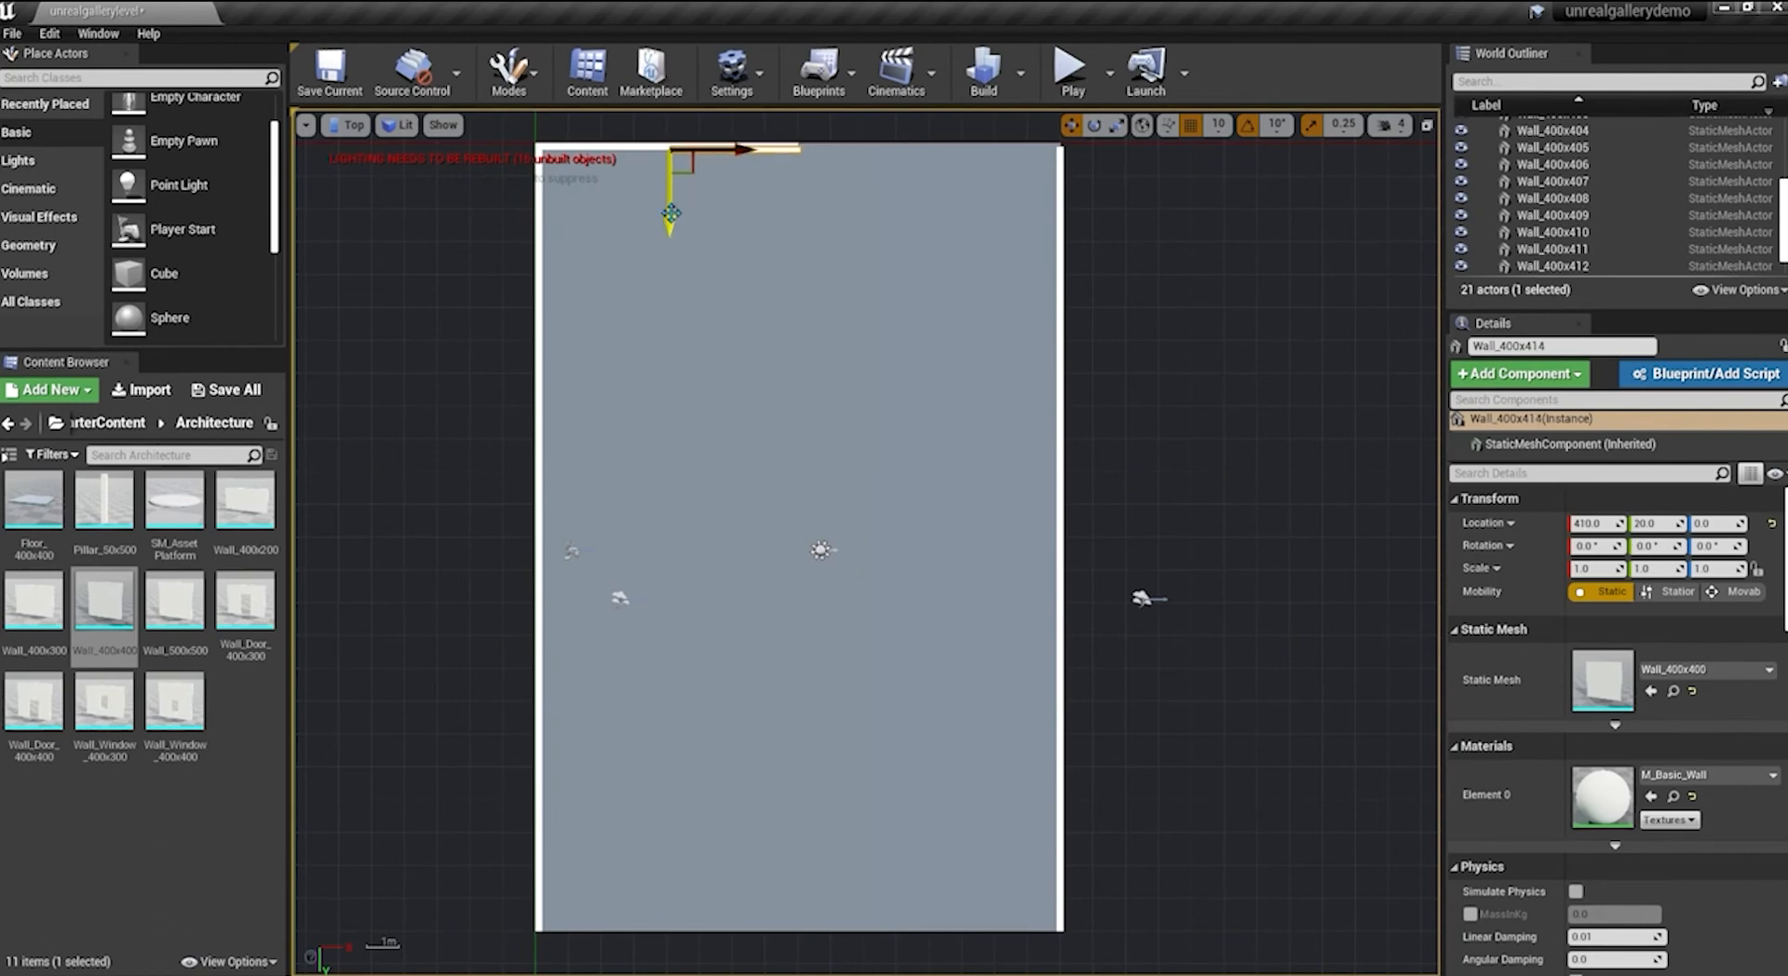
pyautogui.moveTo(743, 147); pyautogui.dragTo(869, 147)
pyautogui.moveTo(803, 210); pyautogui.dragTo(804, 216)
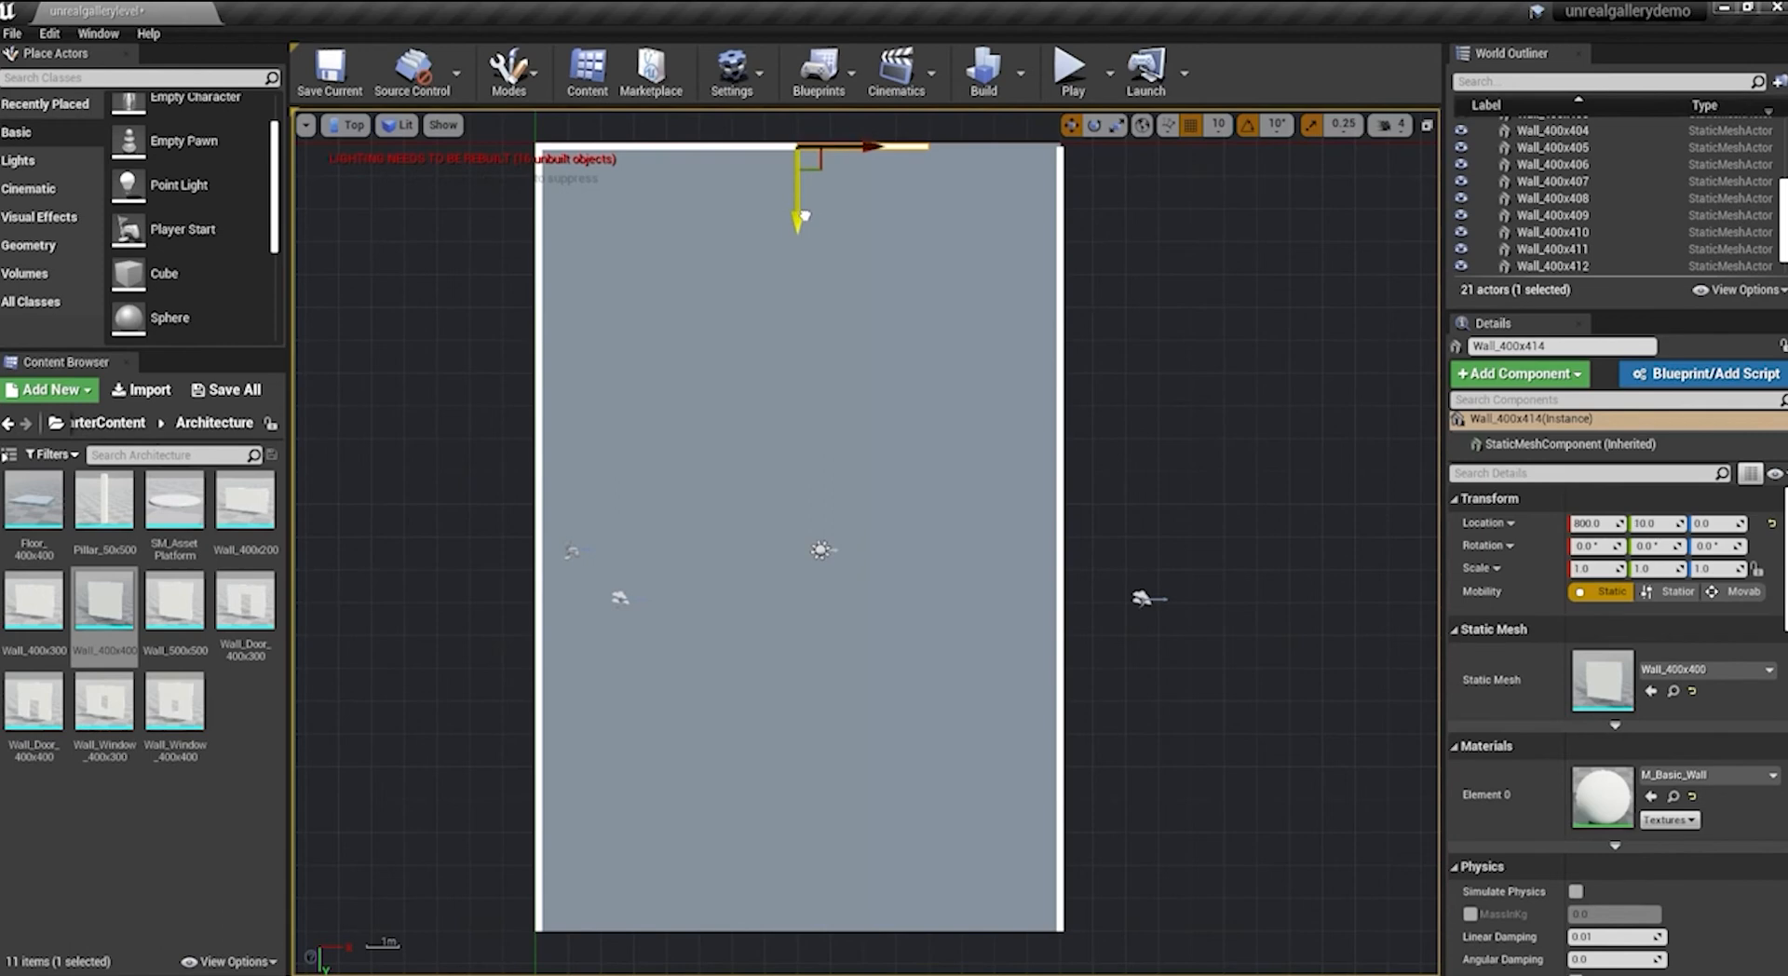
pyautogui.hotkey('ctrl', 'w')
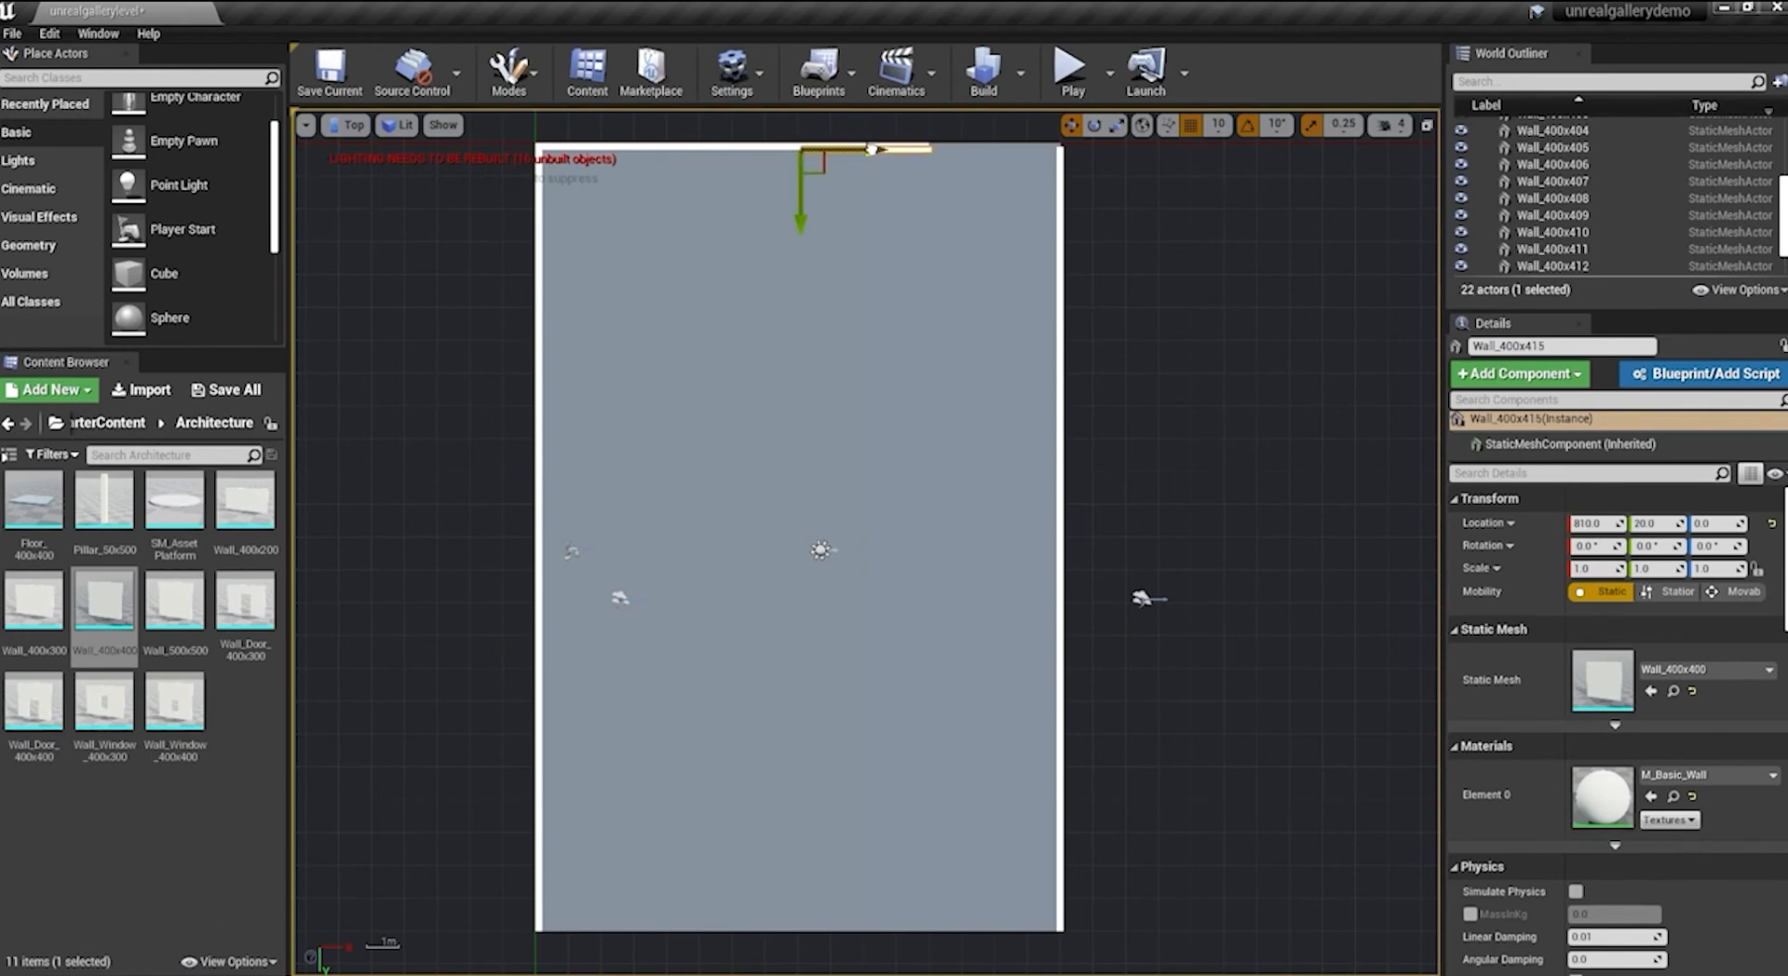
pyautogui.moveTo(871, 149); pyautogui.dragTo(999, 150)
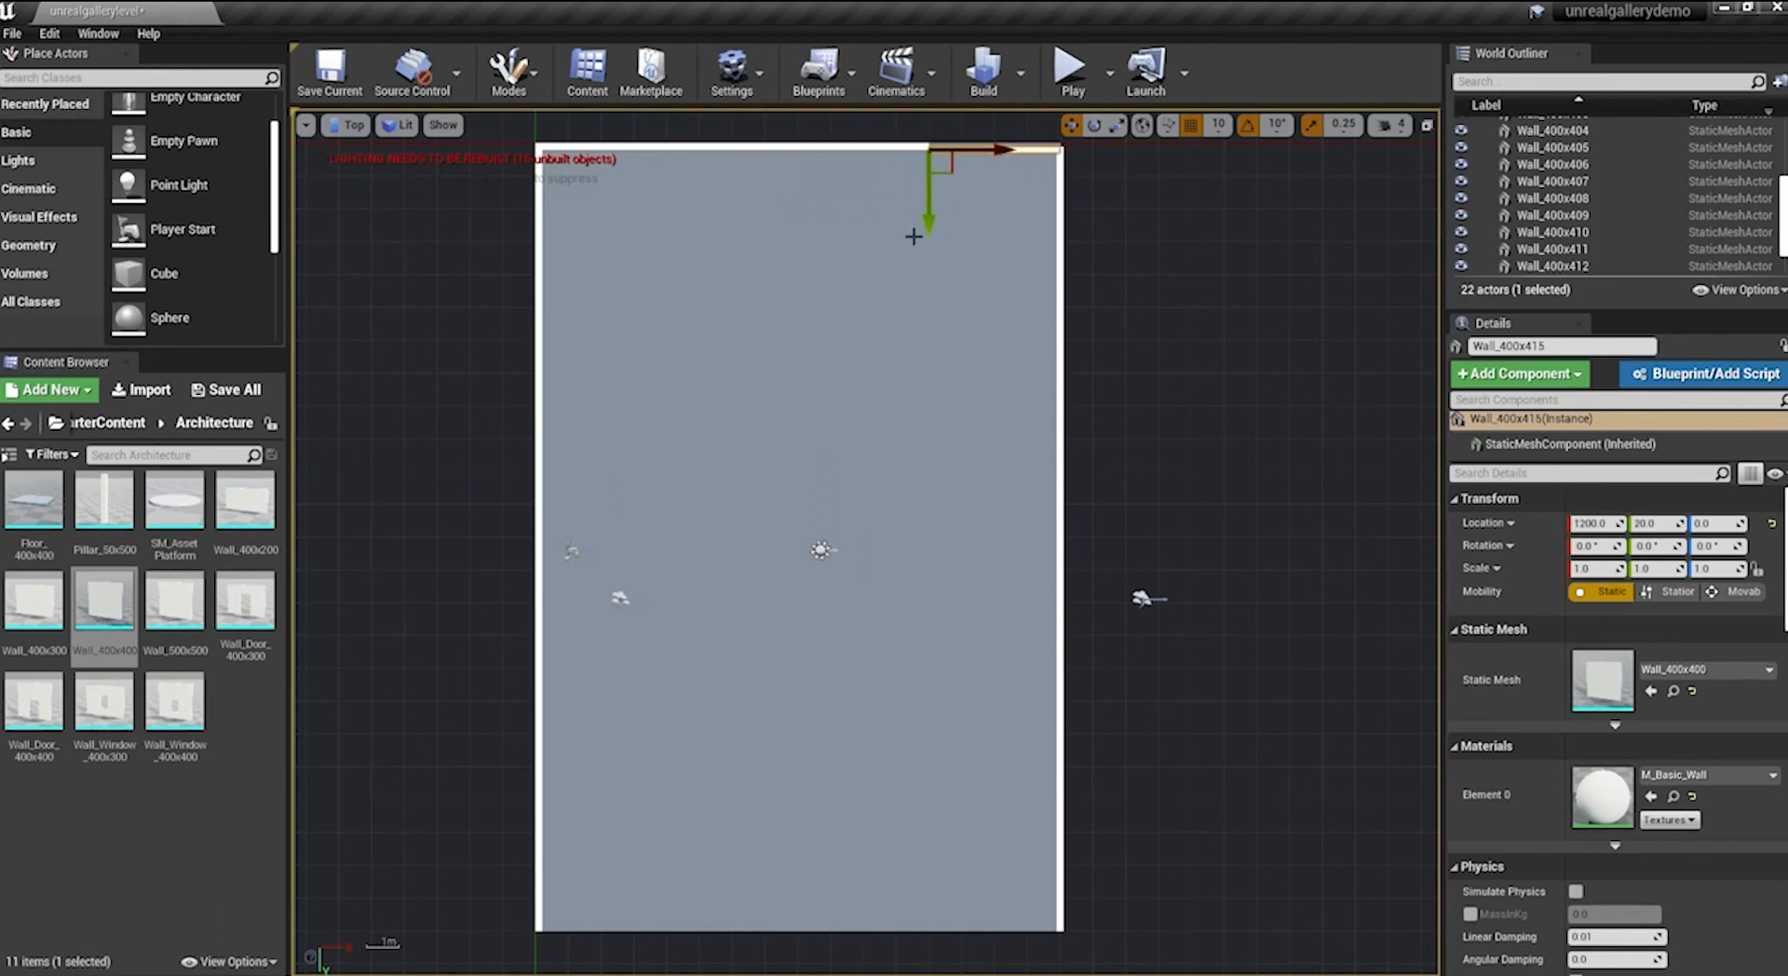
pyautogui.moveTo(928, 228); pyautogui.dragTo(930, 222)
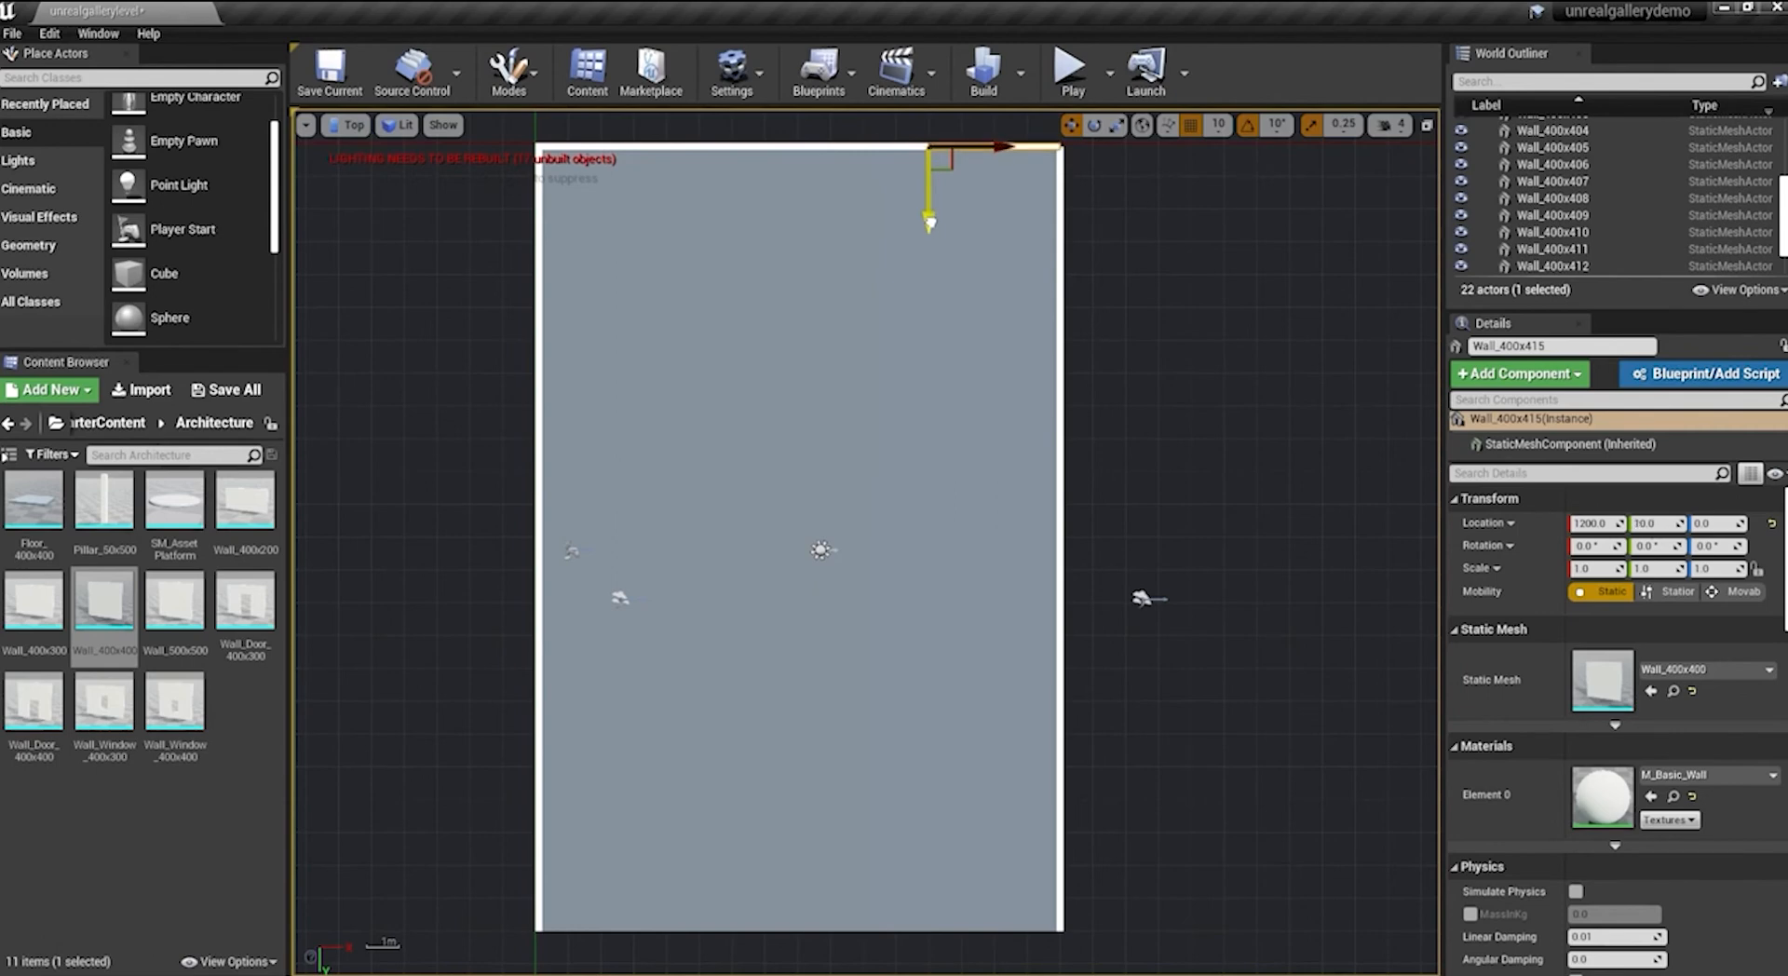
pyautogui.click(1171, 230)
# Select the four short-edge walls in the Right view, duplicate them, and move the copy to Y 2390 on the opposite short edge in the Top view
pyautogui.click(337, 124)
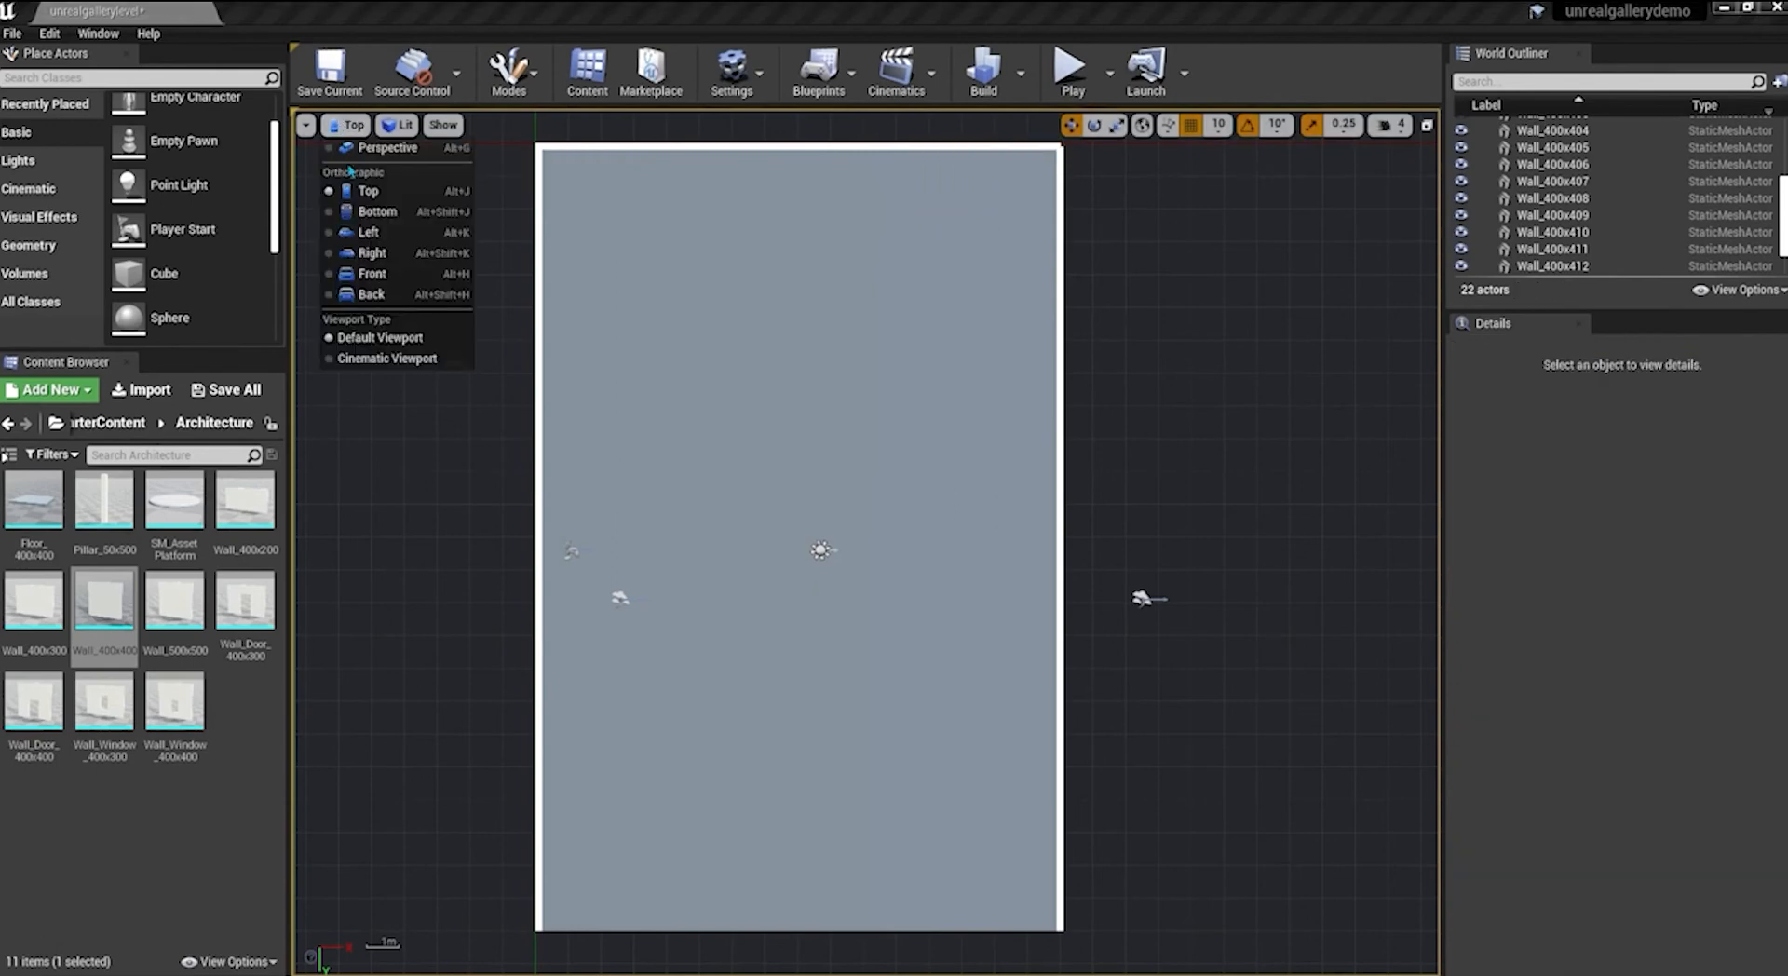
pyautogui.click(408, 251)
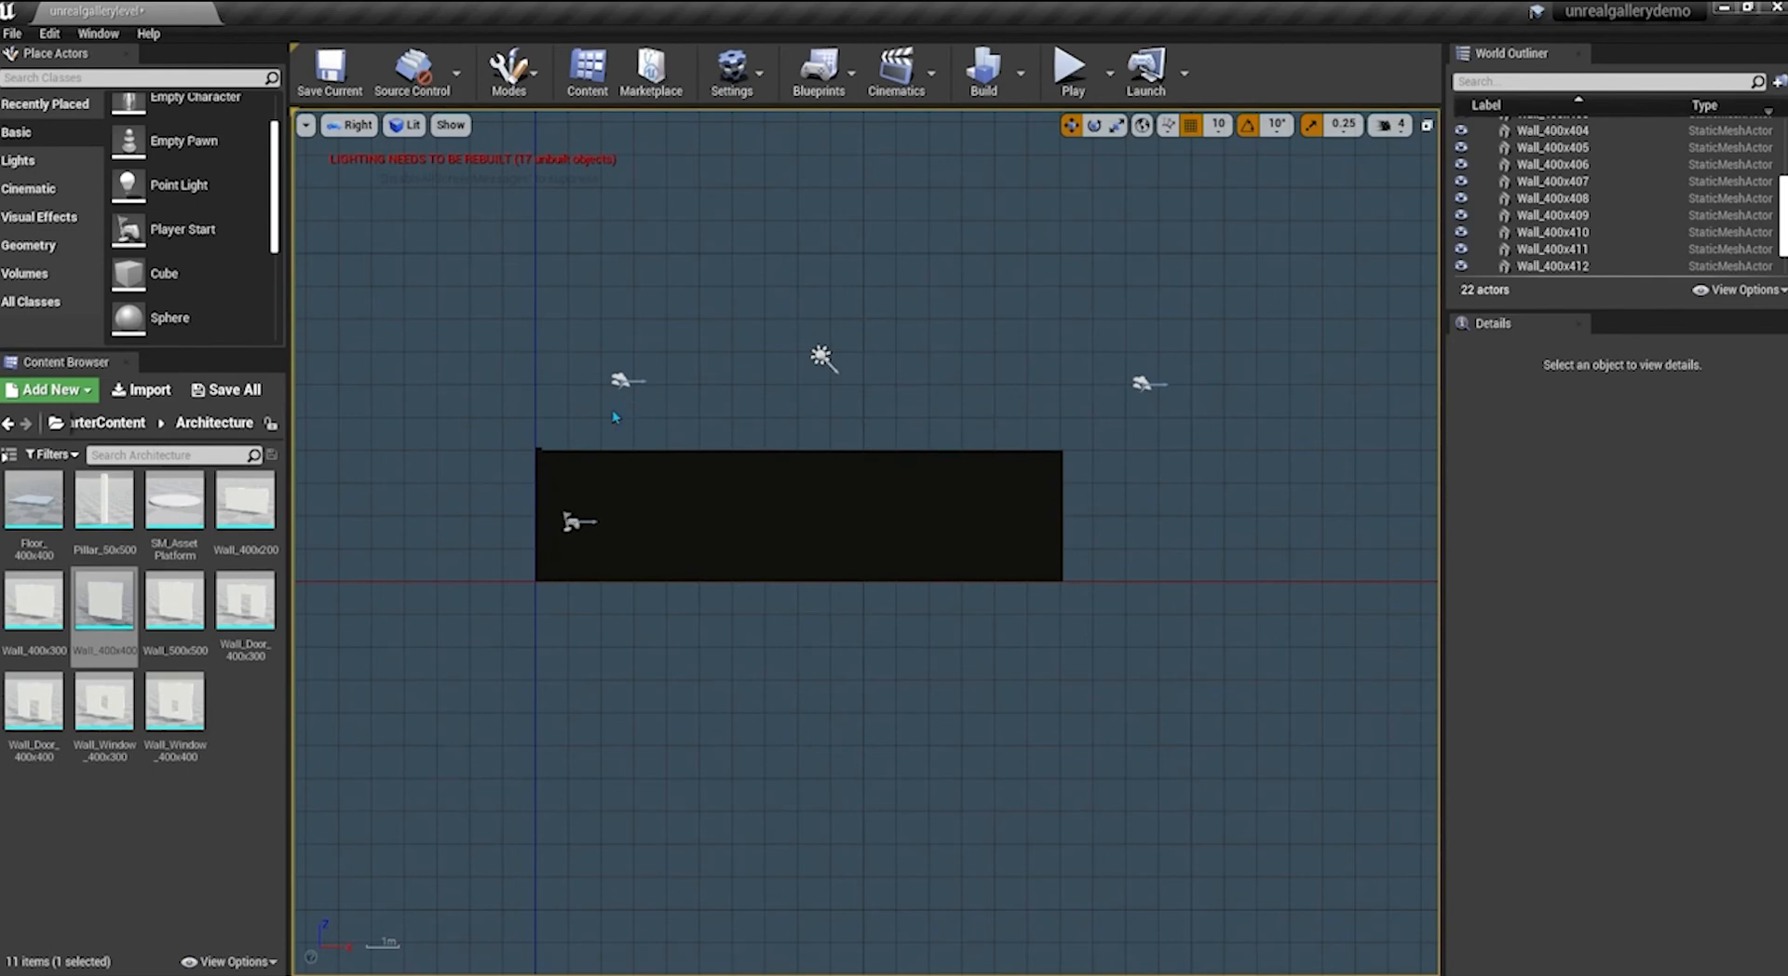
pyautogui.moveTo(564, 435); pyautogui.dragTo(1045, 523)
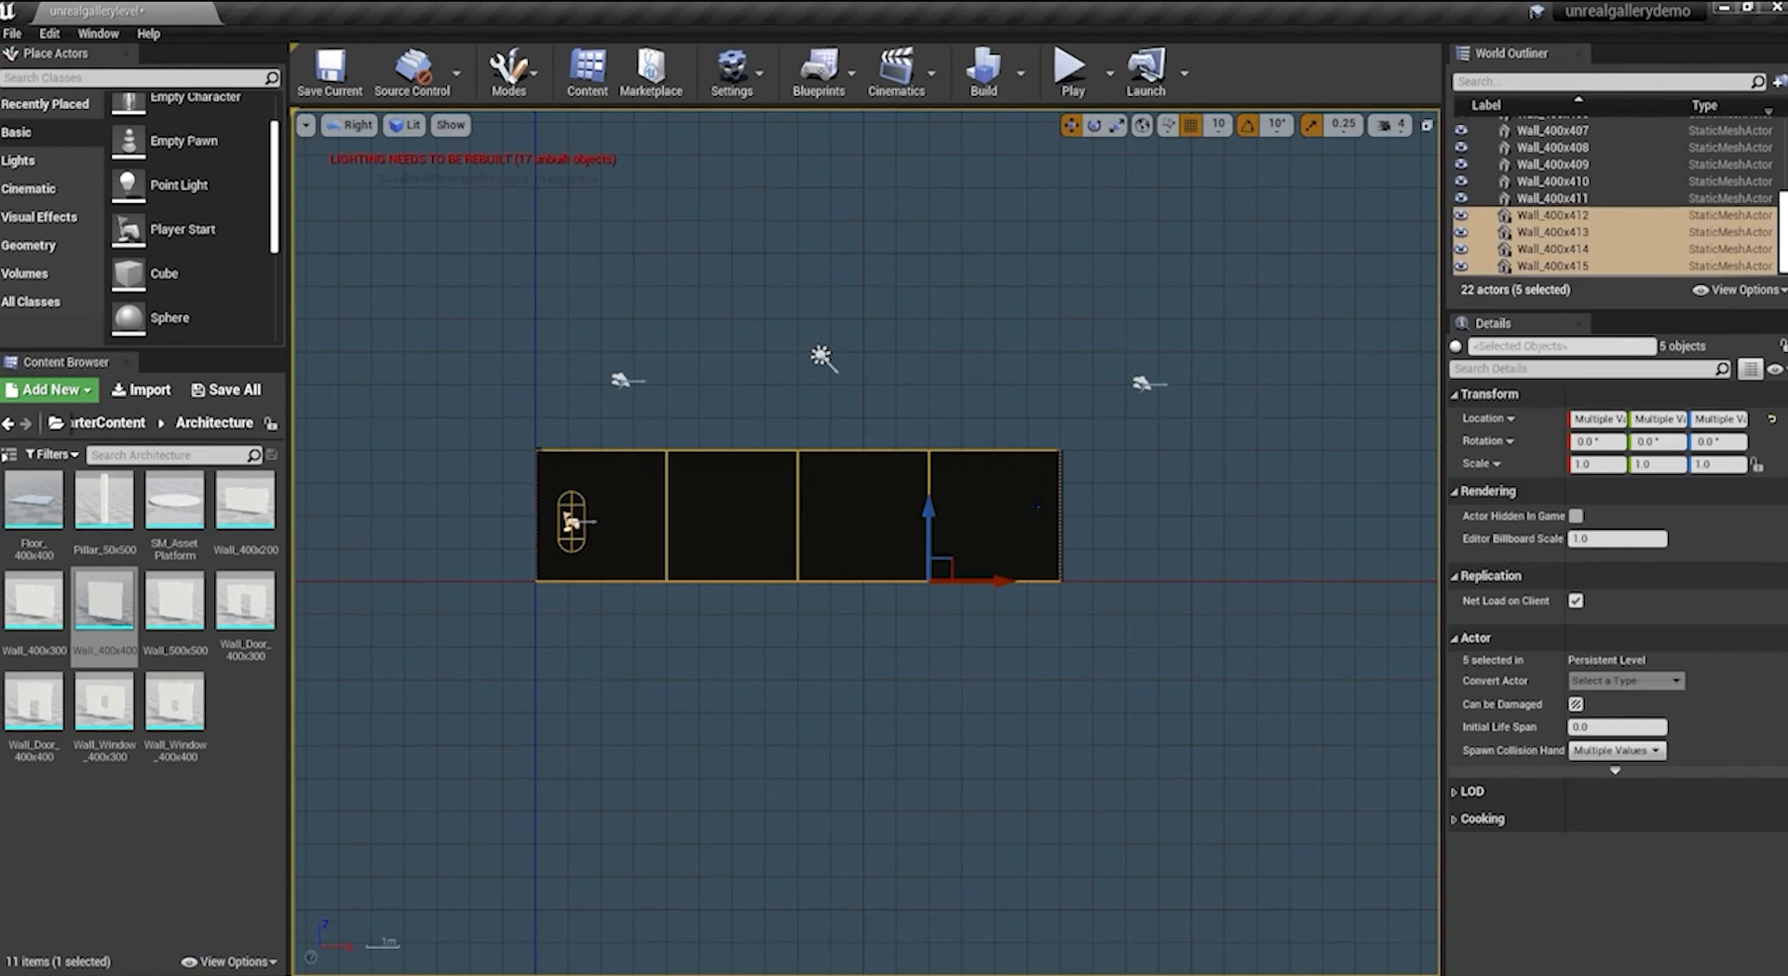
pyautogui.click(564, 424)
pyautogui.moveTo(563, 419); pyautogui.dragTo(1024, 486)
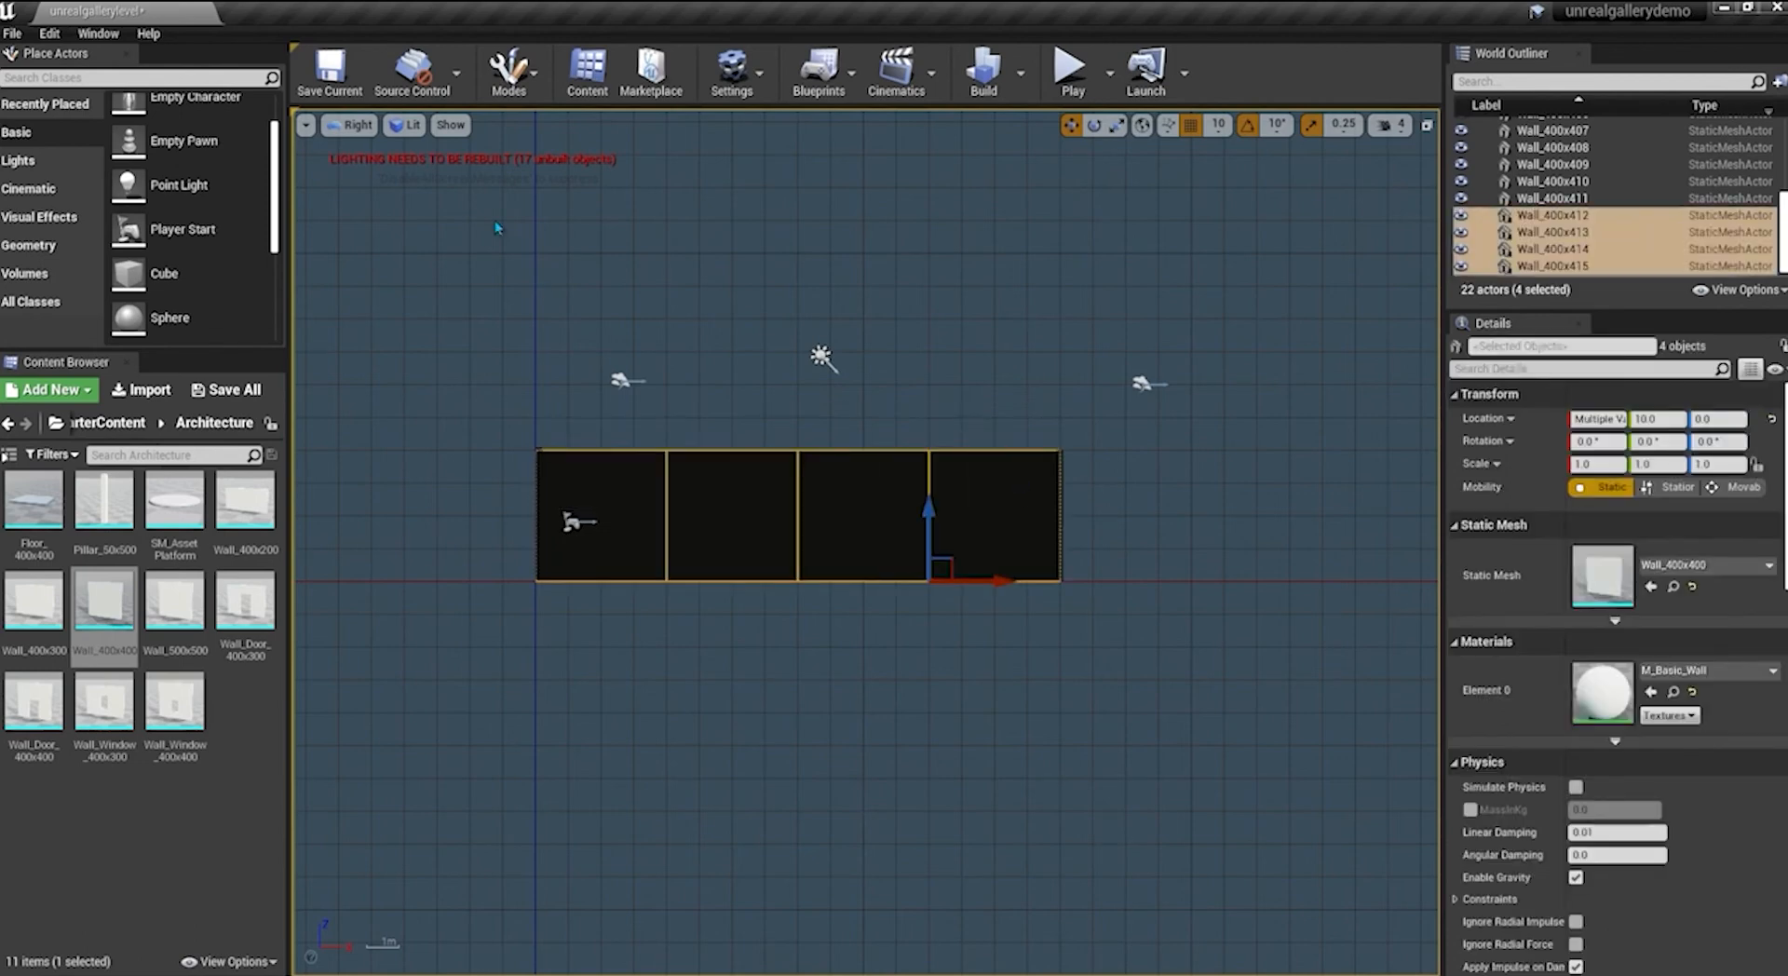
pyautogui.click(350, 125)
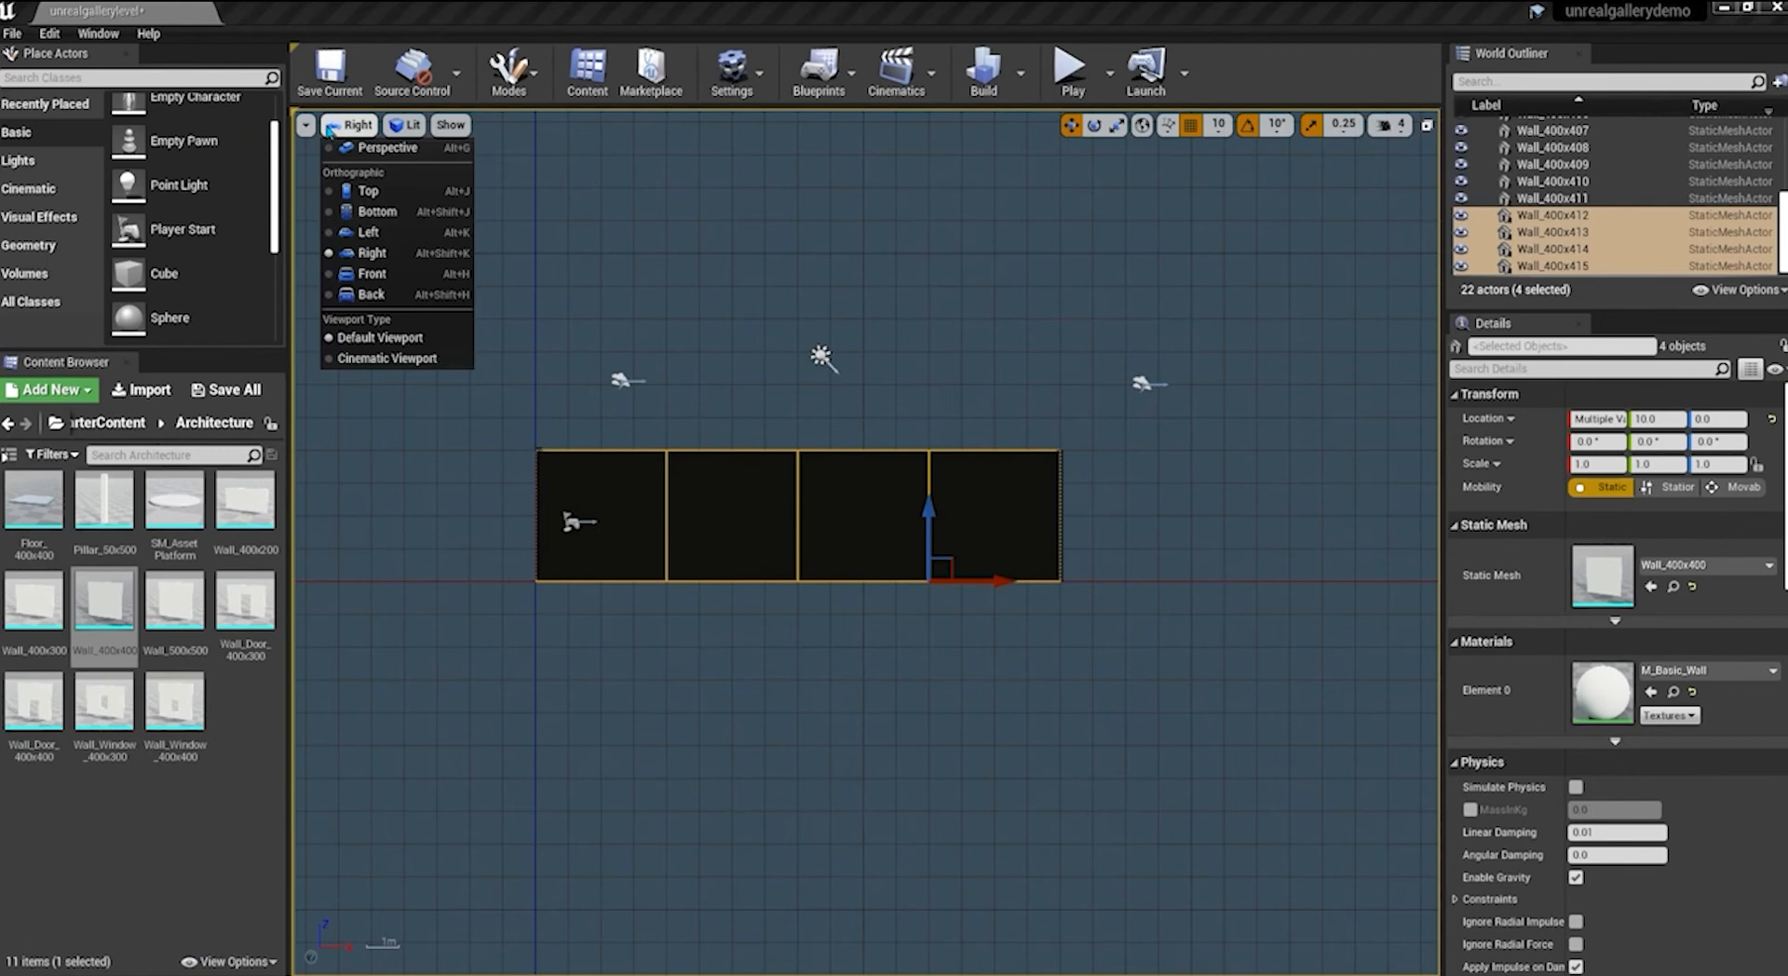
pyautogui.click(355, 189)
pyautogui.hotkey('ctrl', 'w')
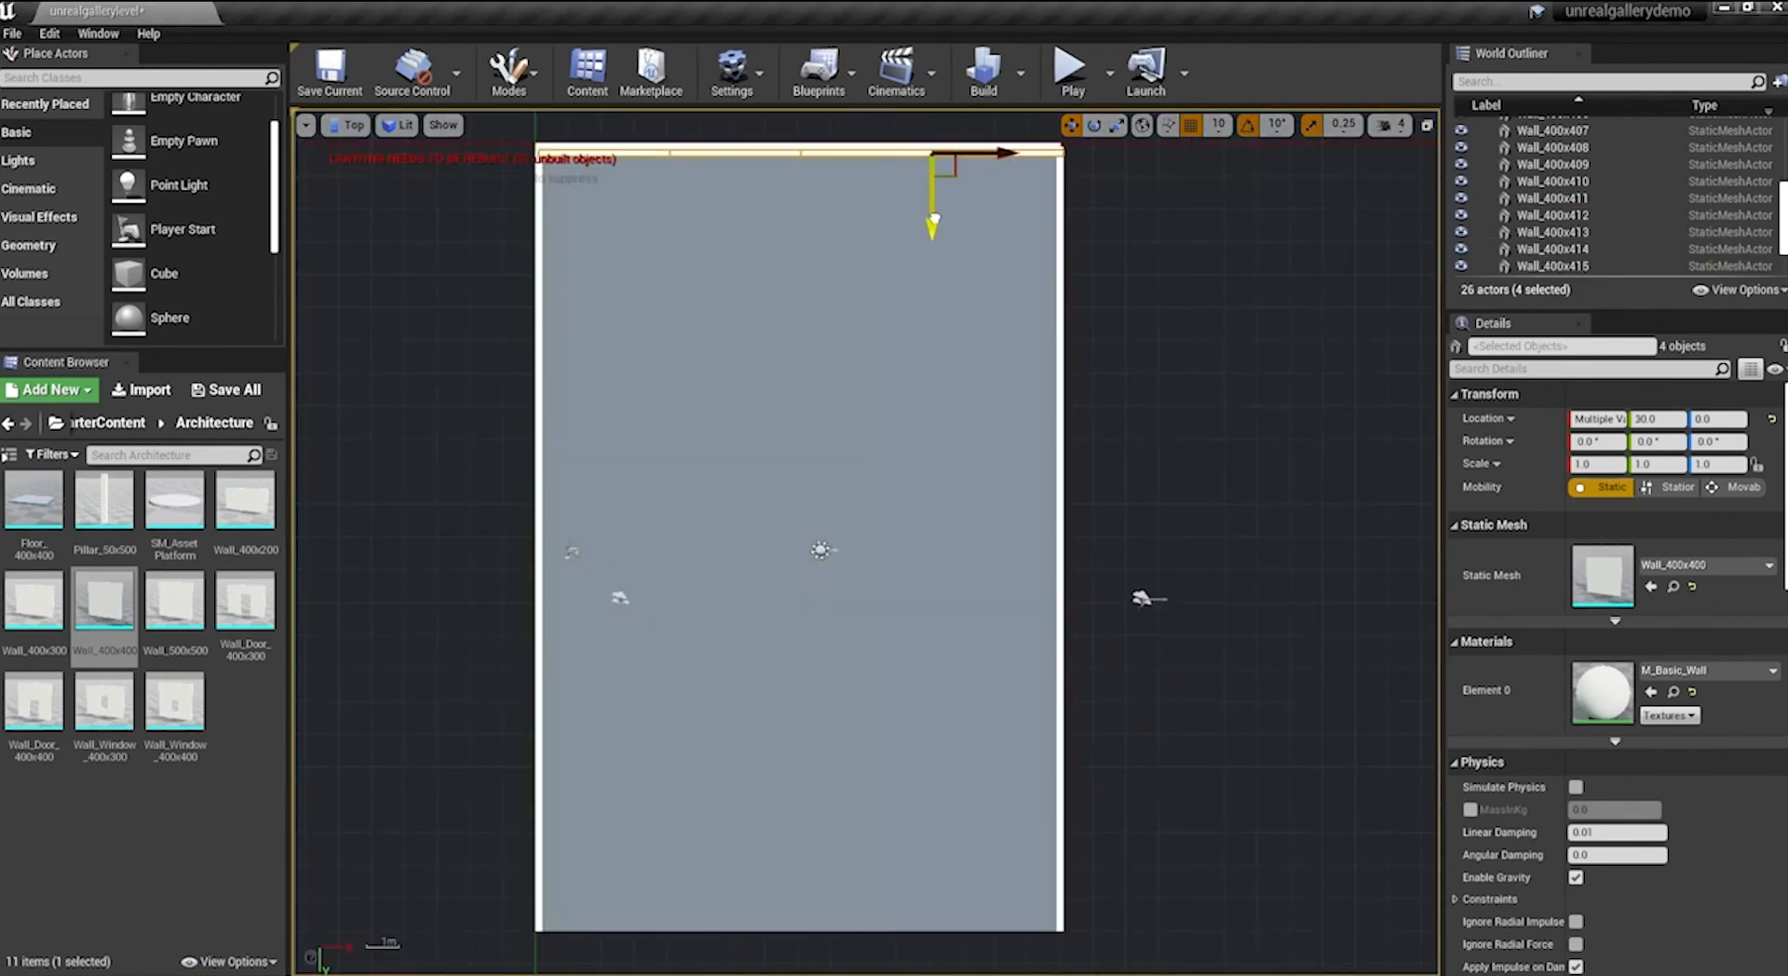
pyautogui.moveTo(934, 214); pyautogui.dragTo(995, 931)
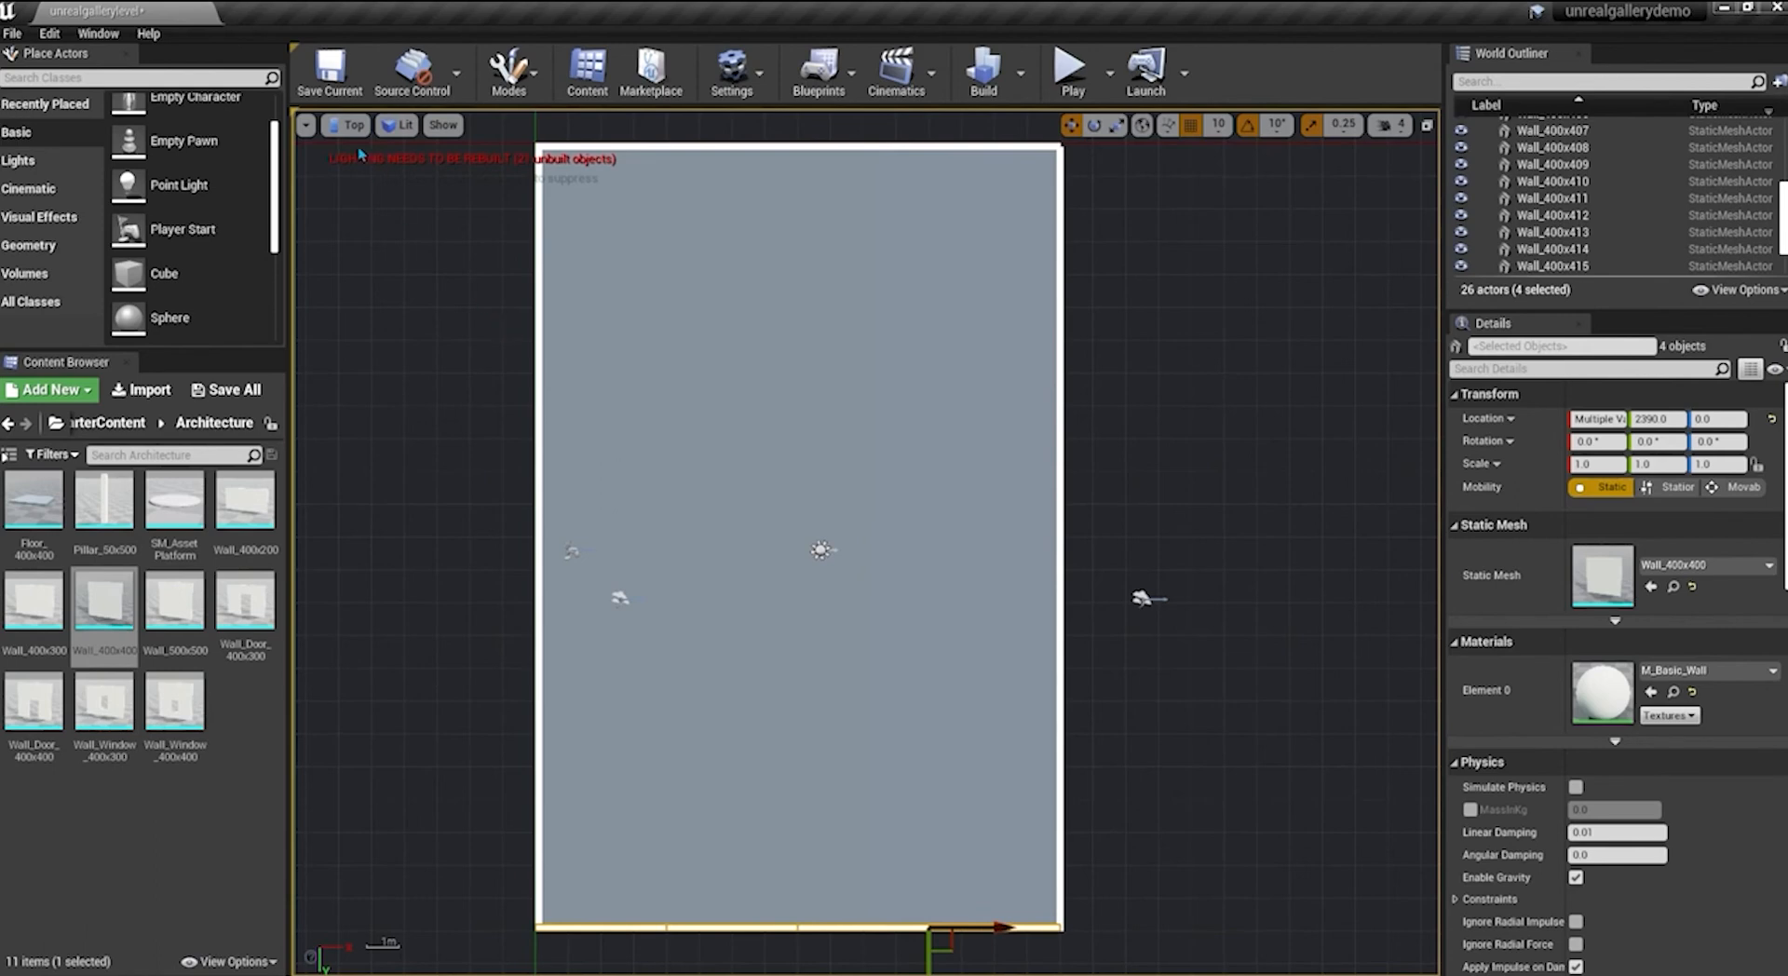
# In the Front view, delete the Wall_400x400 section at X 1600, Y 1200 from the long wall row
pyautogui.click(344, 124)
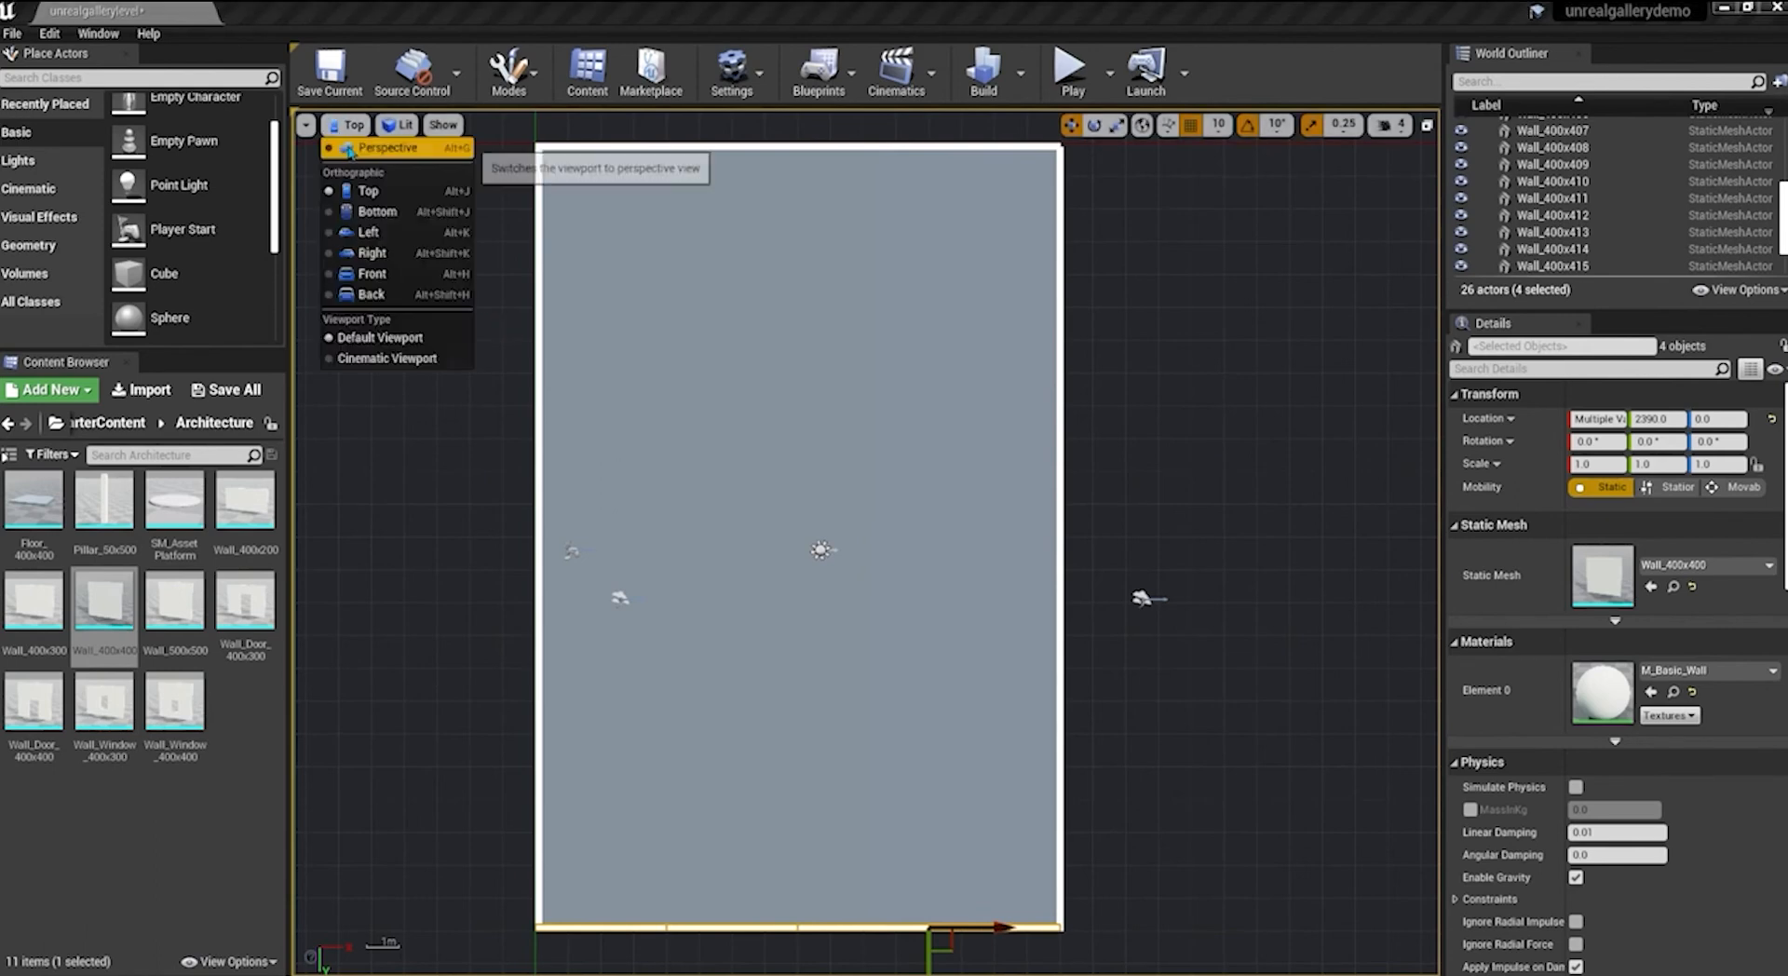
pyautogui.click(417, 274)
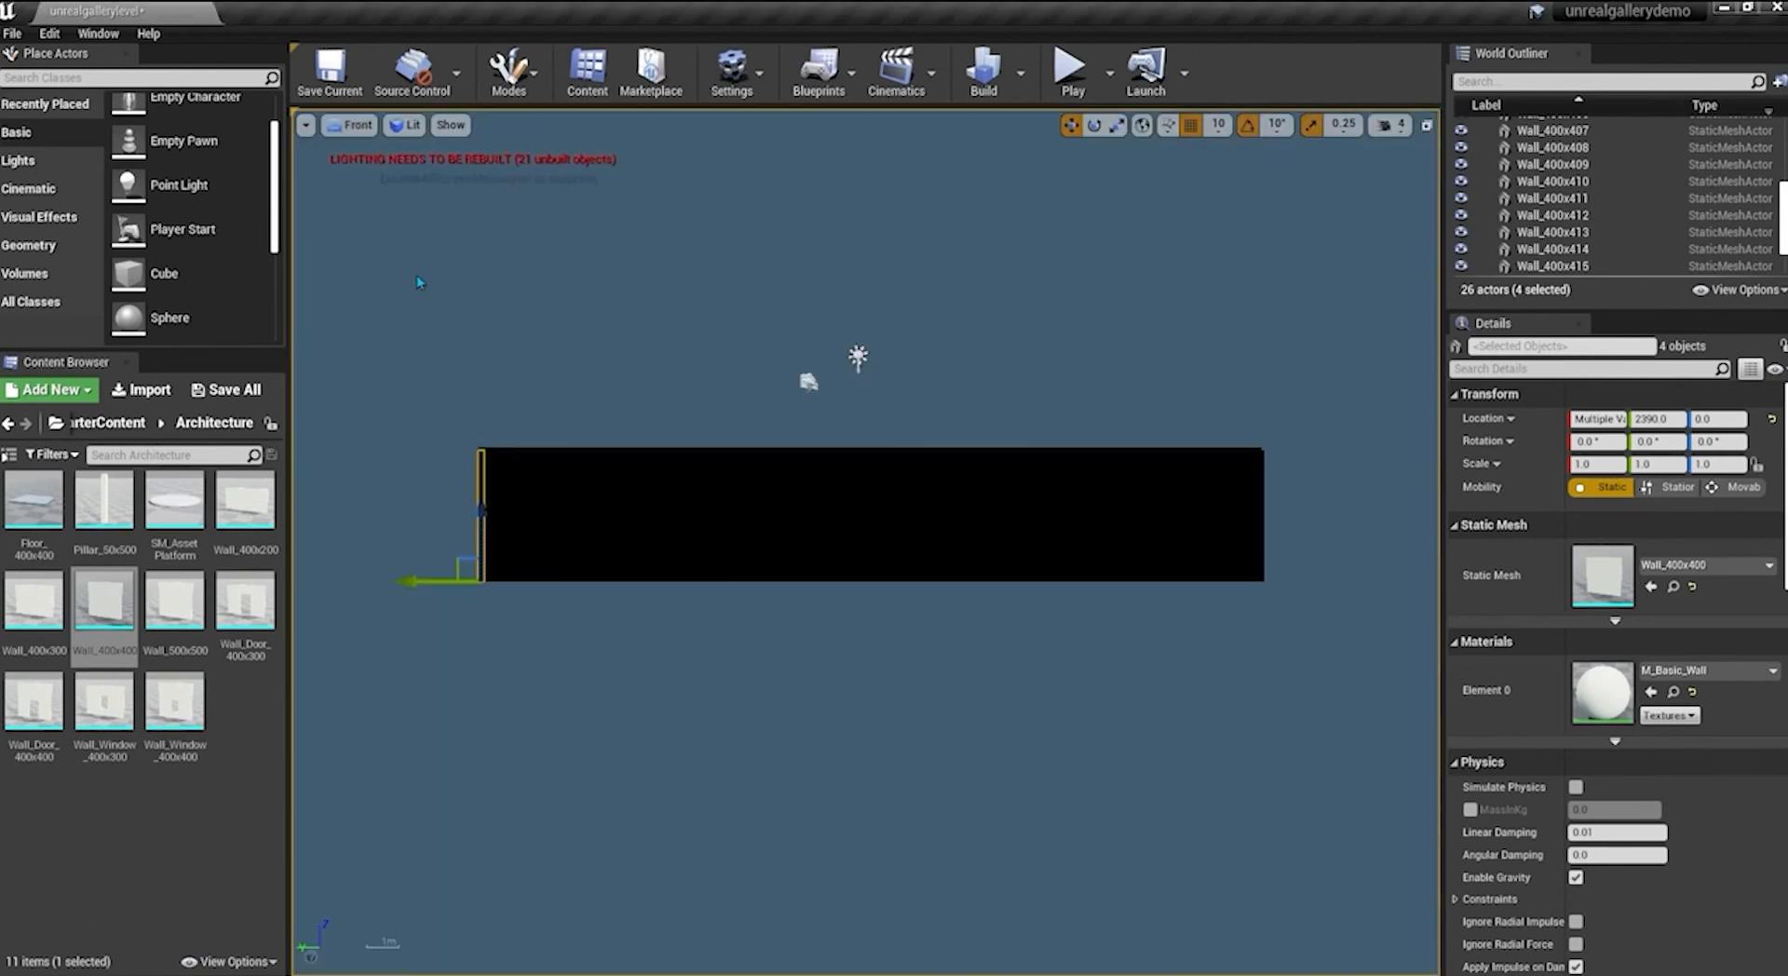
pyautogui.click(852, 477)
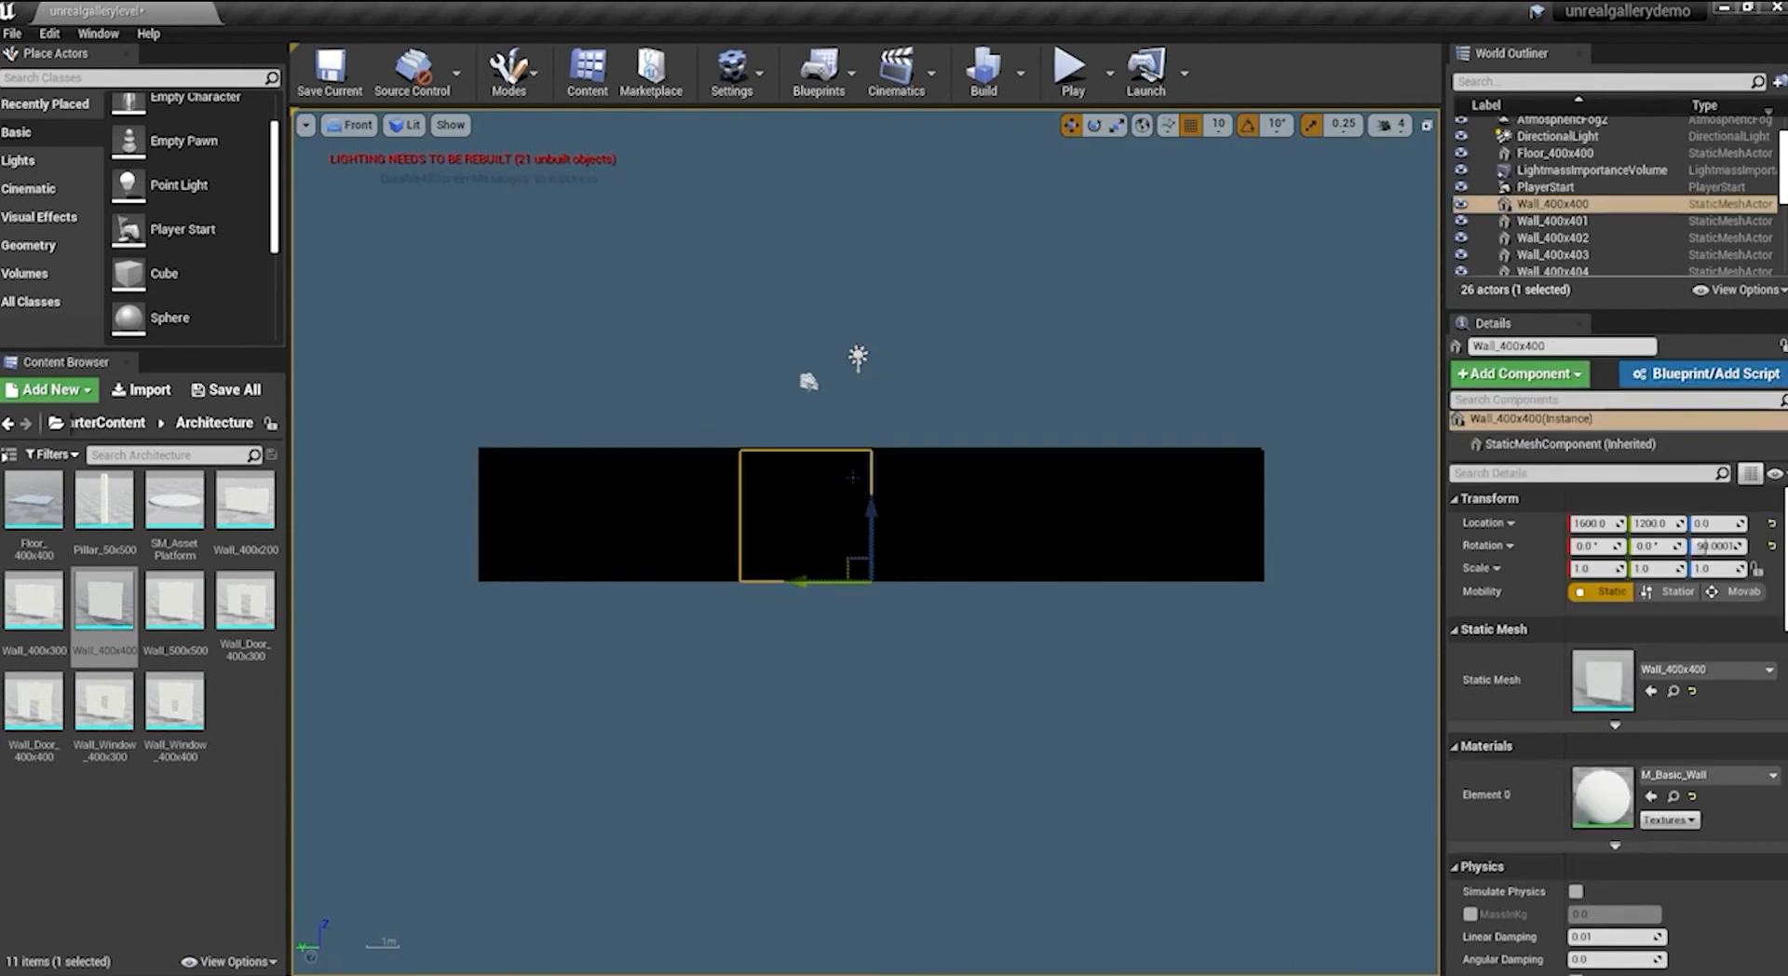
pyautogui.click(899, 484)
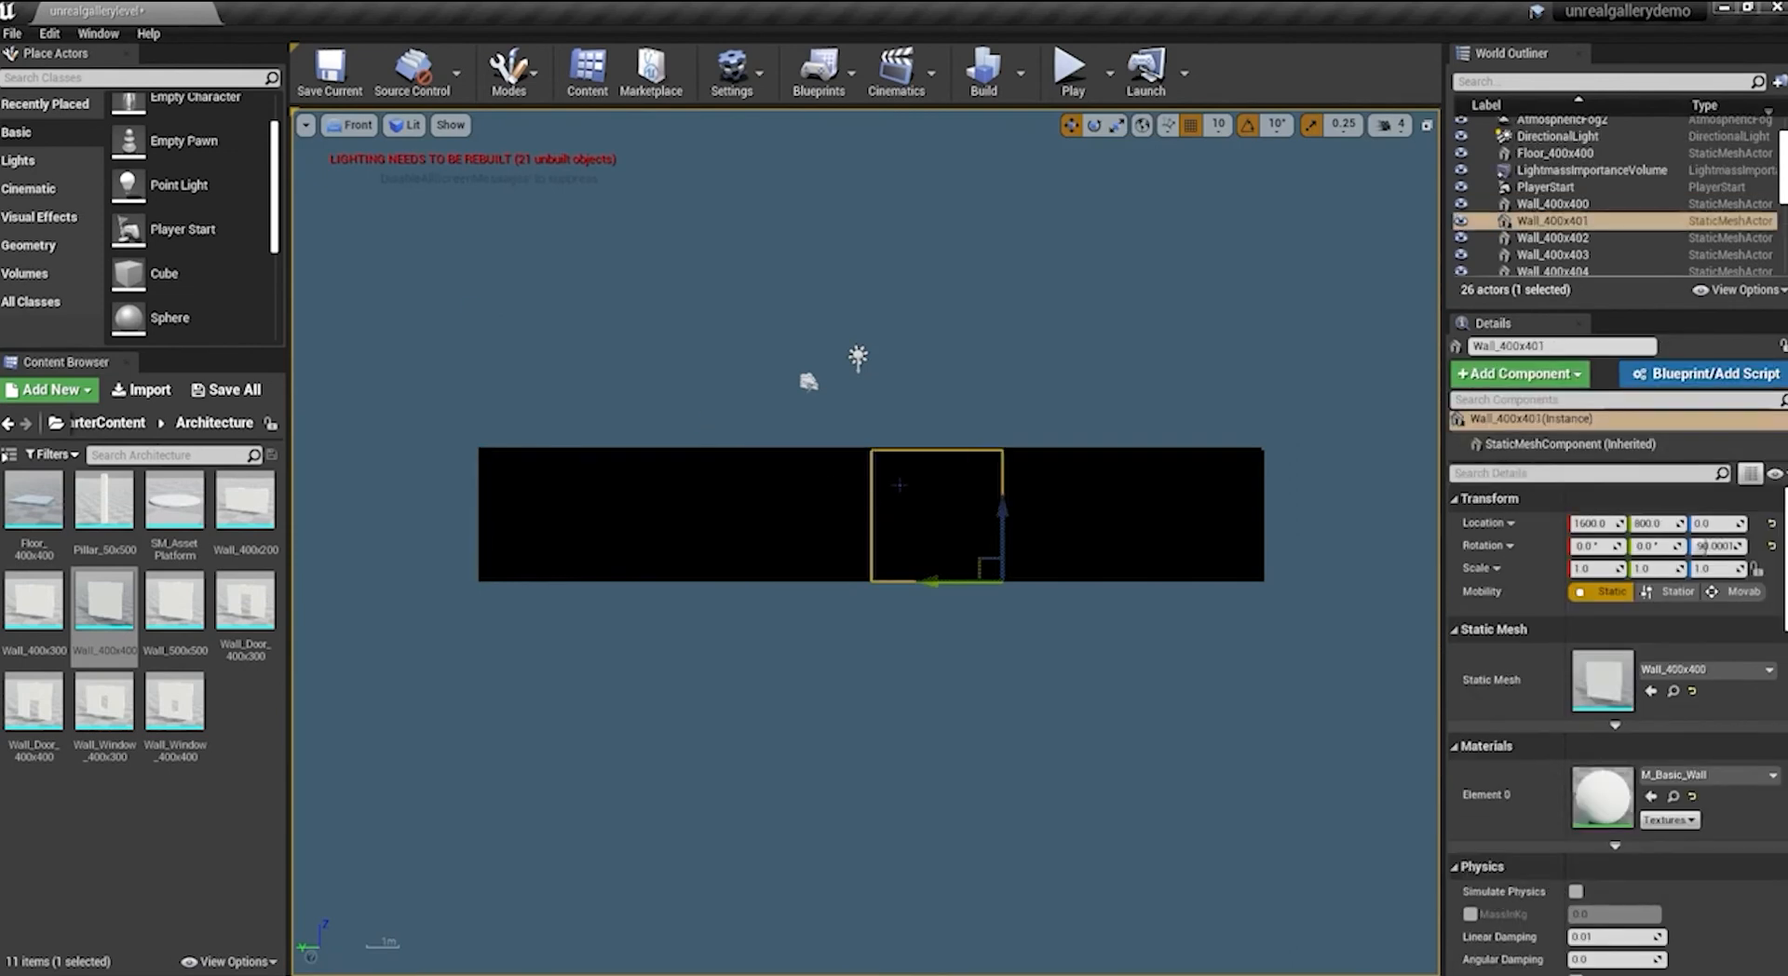
pyautogui.click(1013, 498)
pyautogui.click(906, 498)
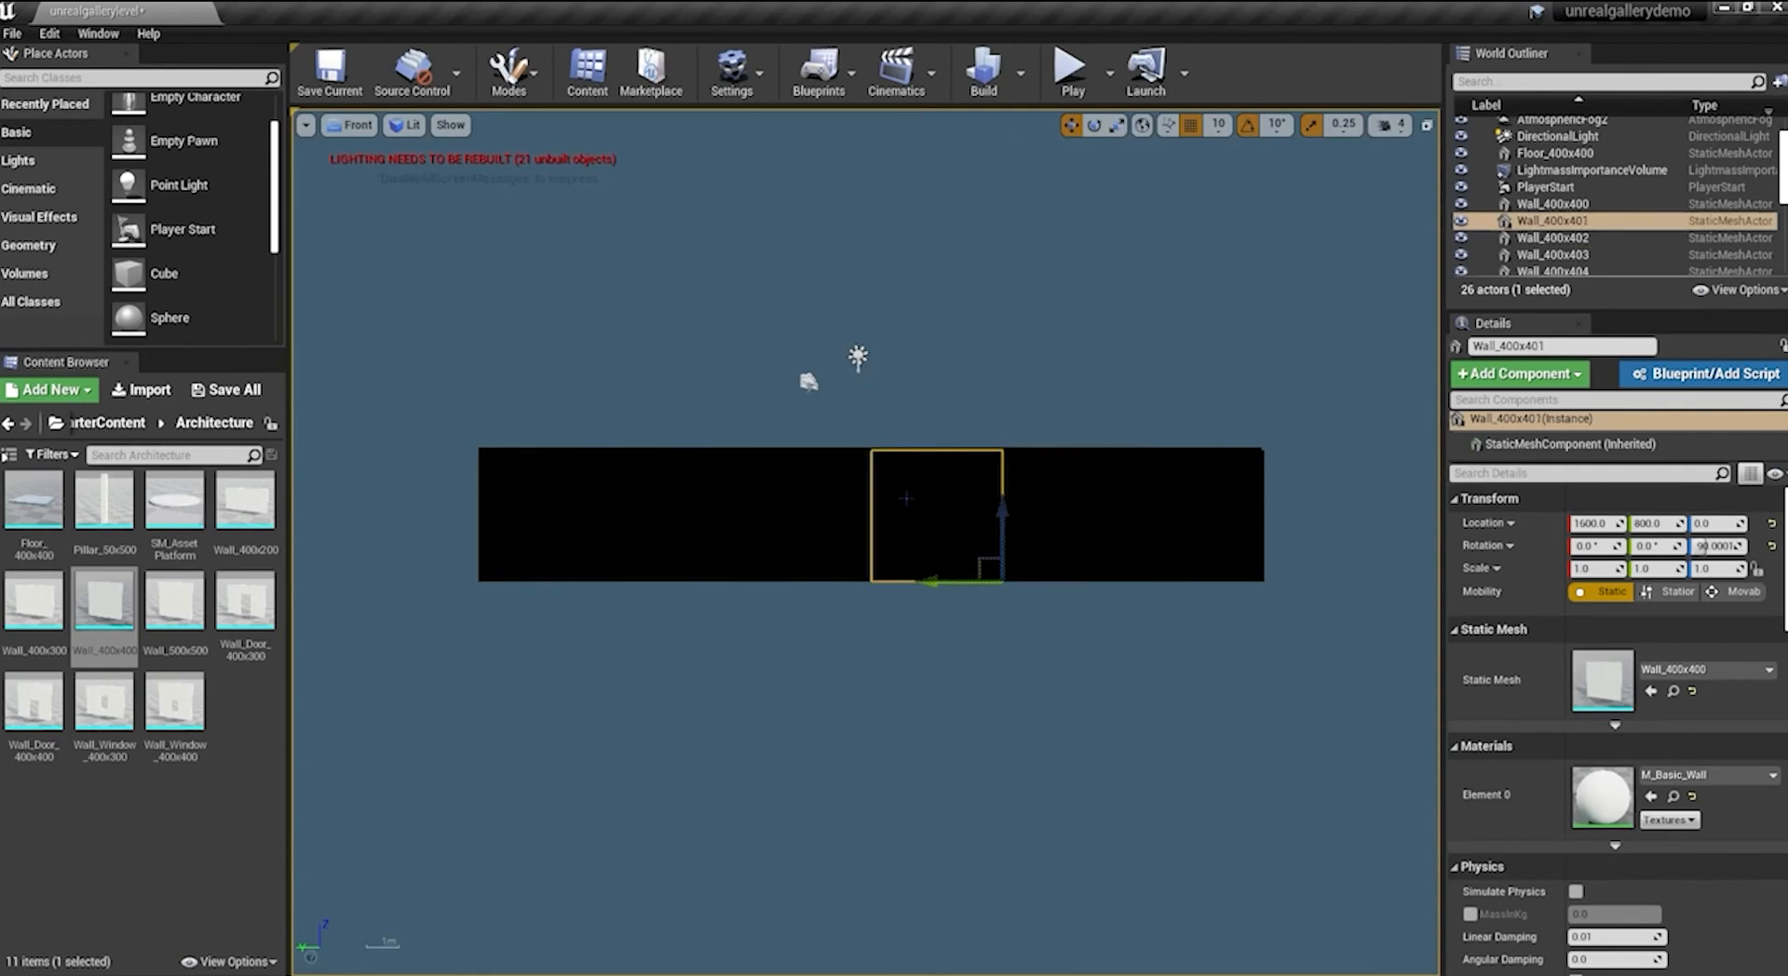
pyautogui.click(809, 496)
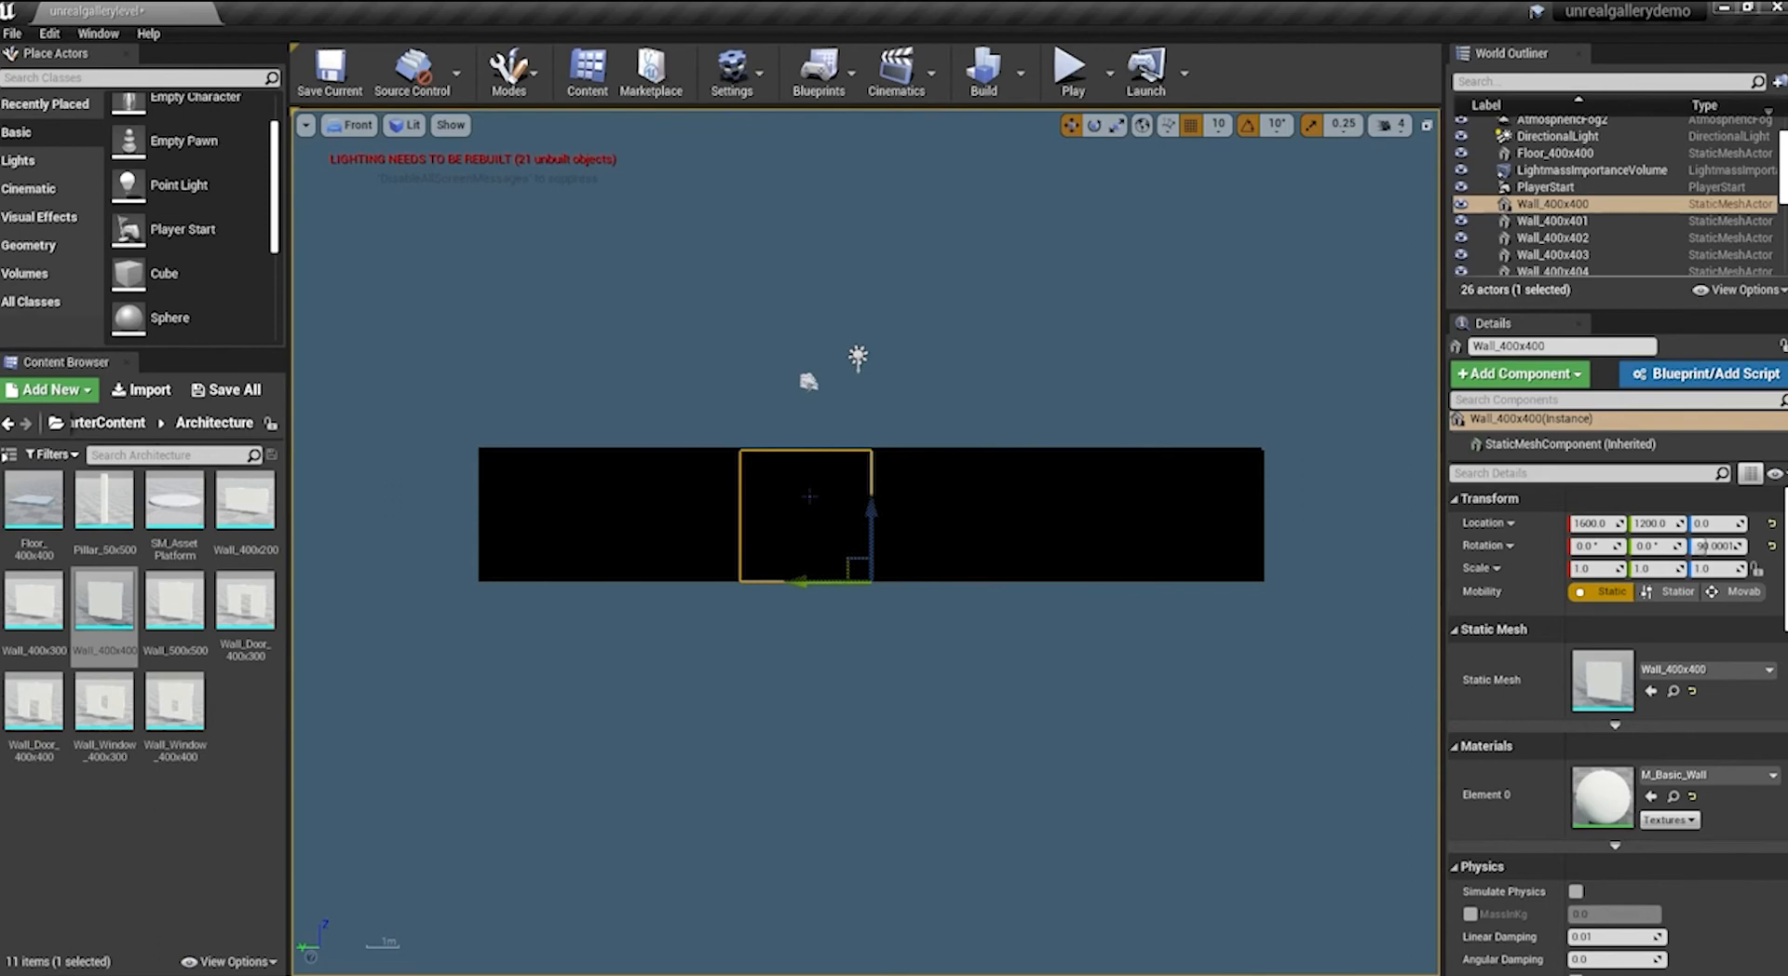
pyautogui.press('Delete')
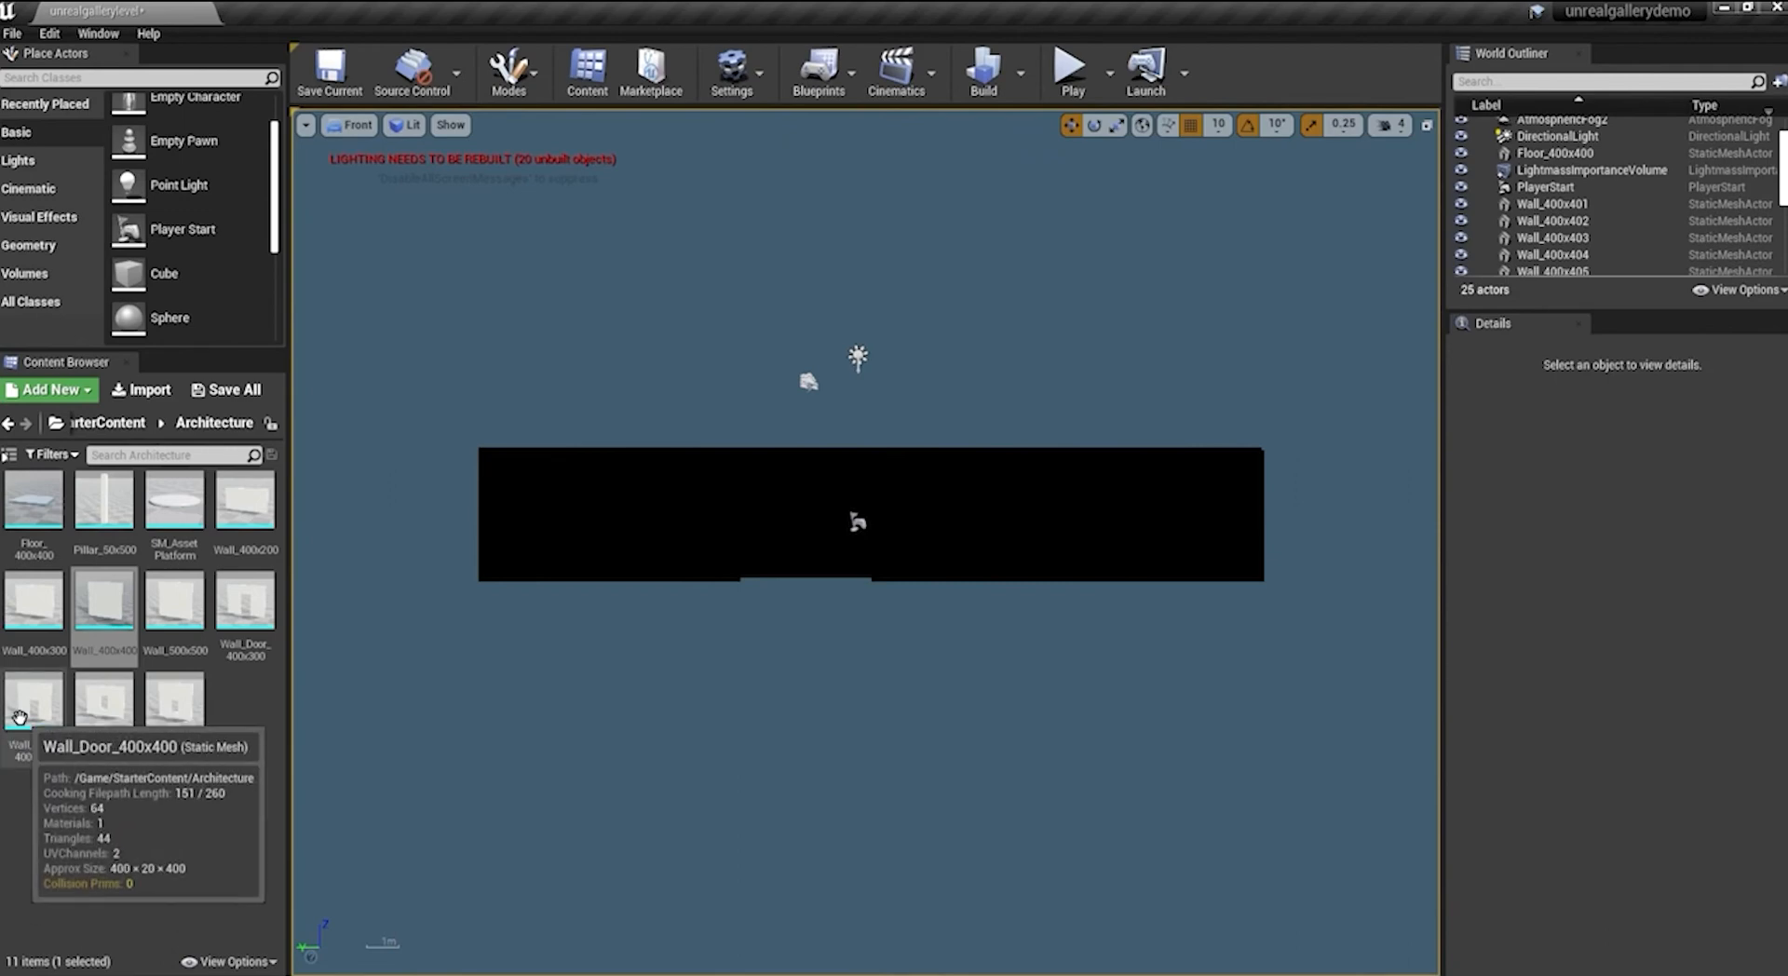
# Add a Wall_Door_400x400 to the level and rotate it 90° in the Top view to run parallel to the gap
pyautogui.moveTo(34, 700); pyautogui.dragTo(797, 594)
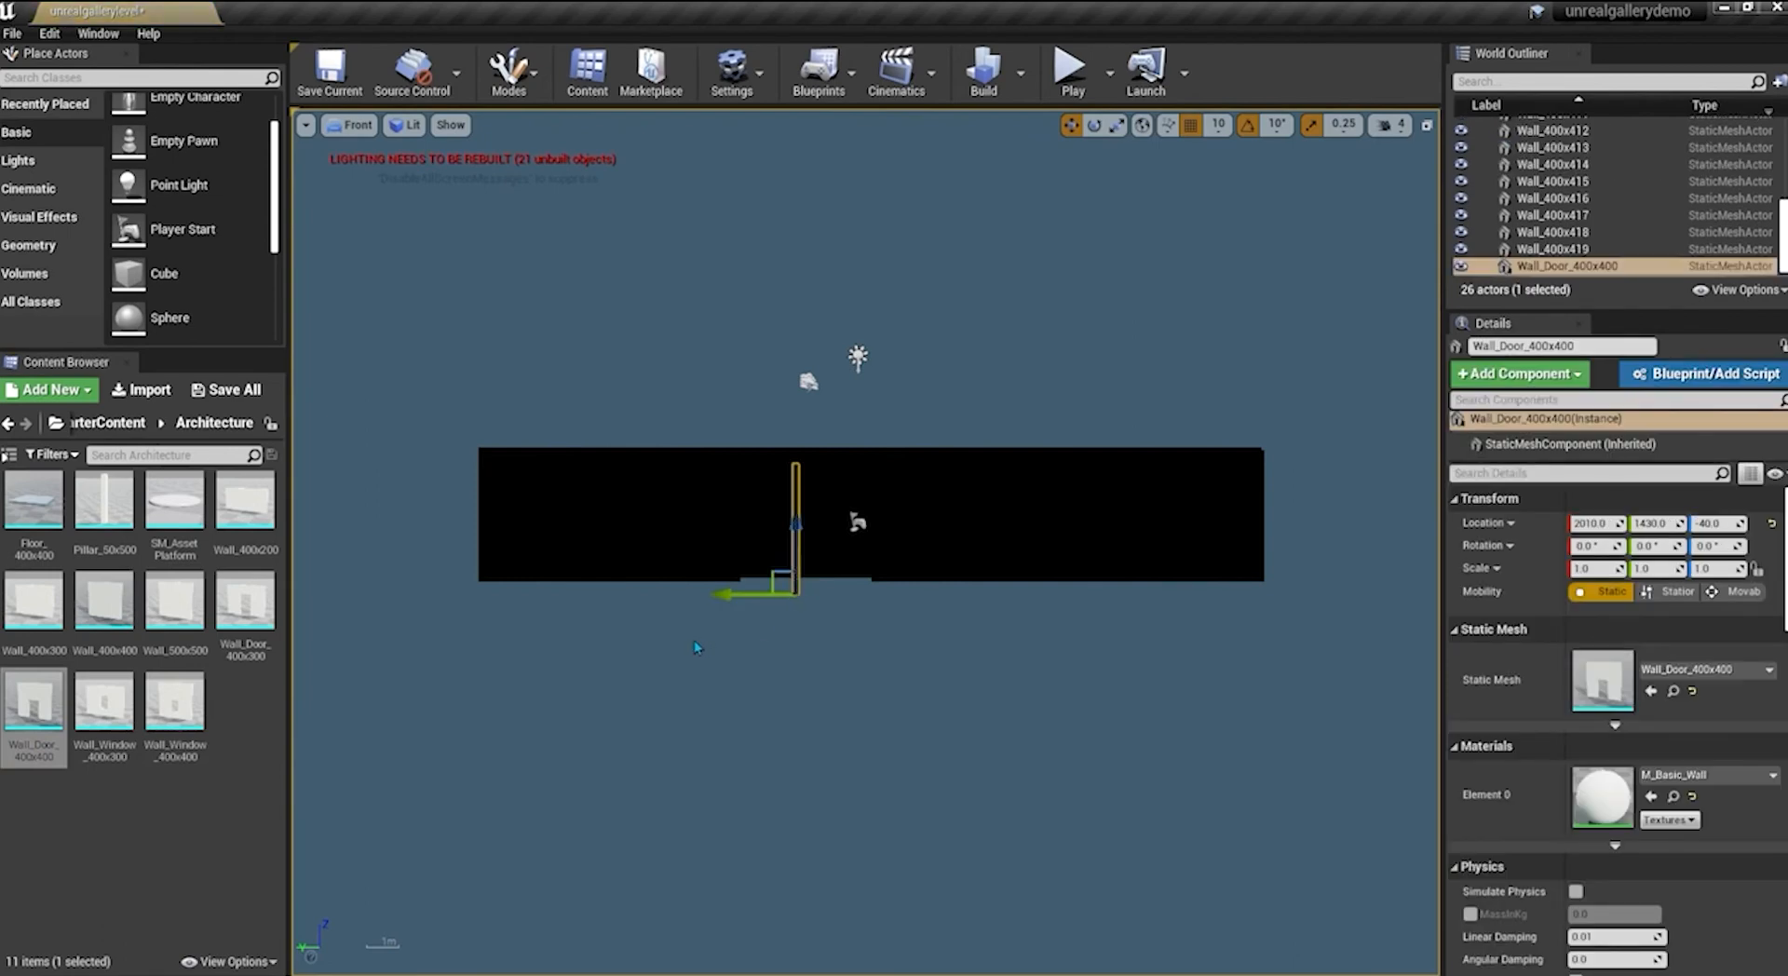
pyautogui.click(349, 125)
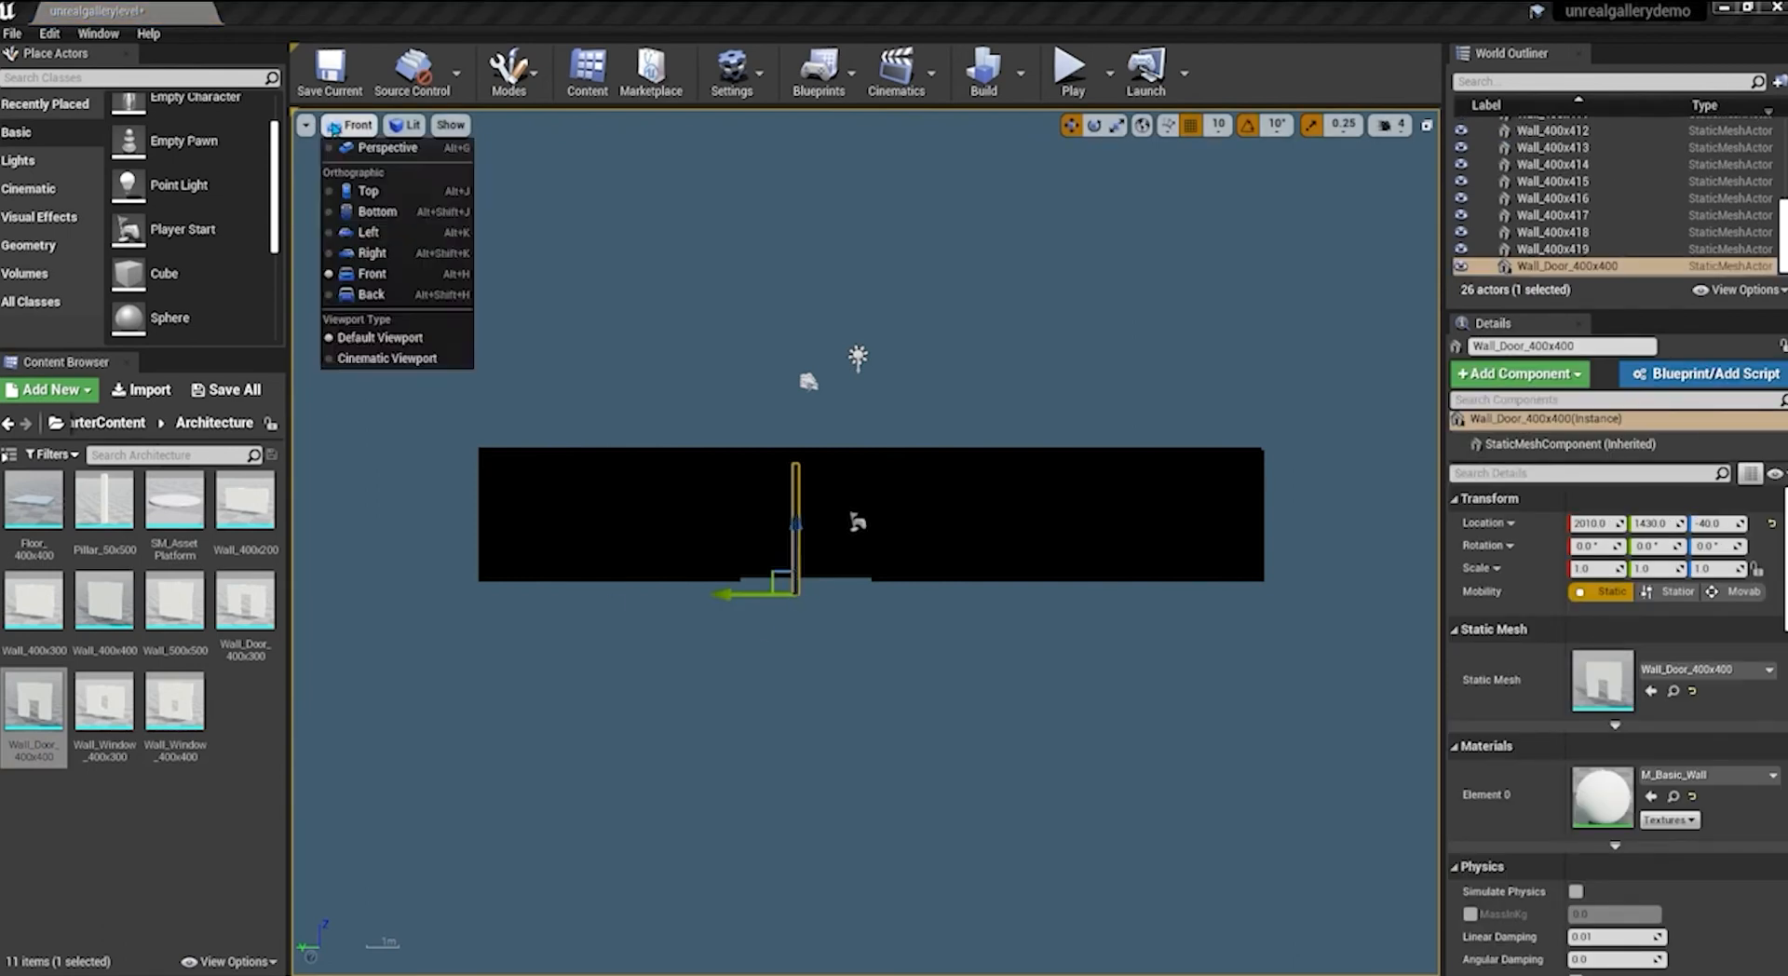
pyautogui.click(361, 191)
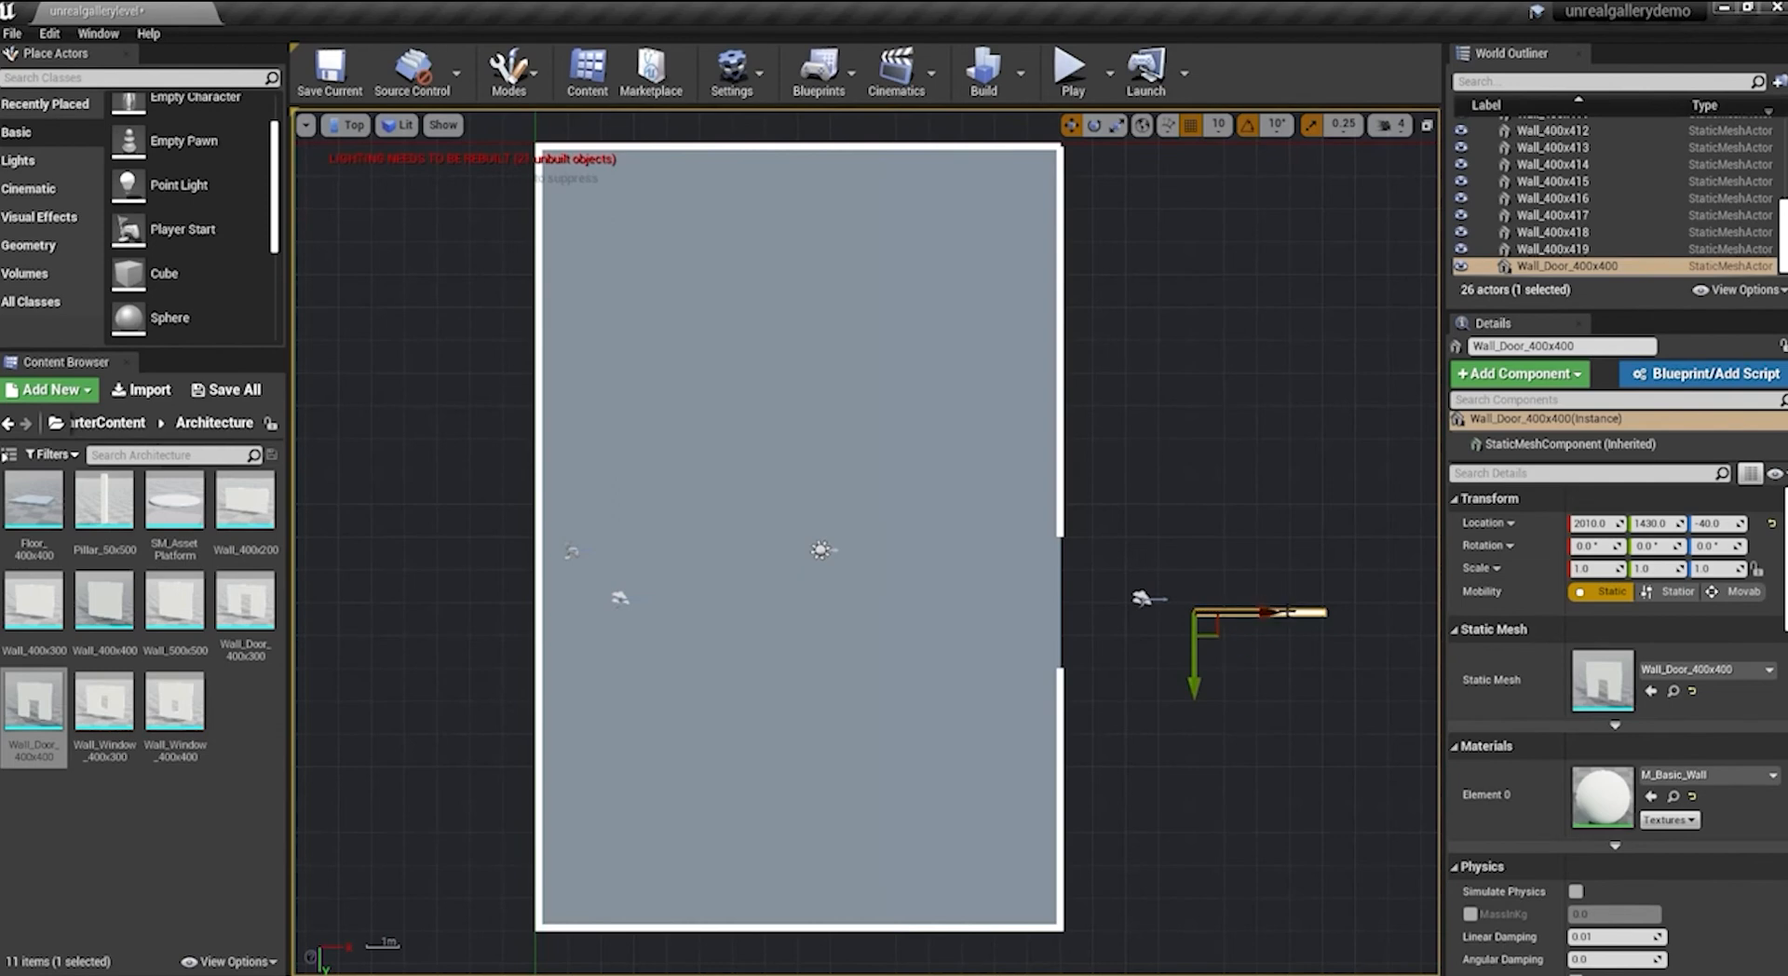
pyautogui.press('e')
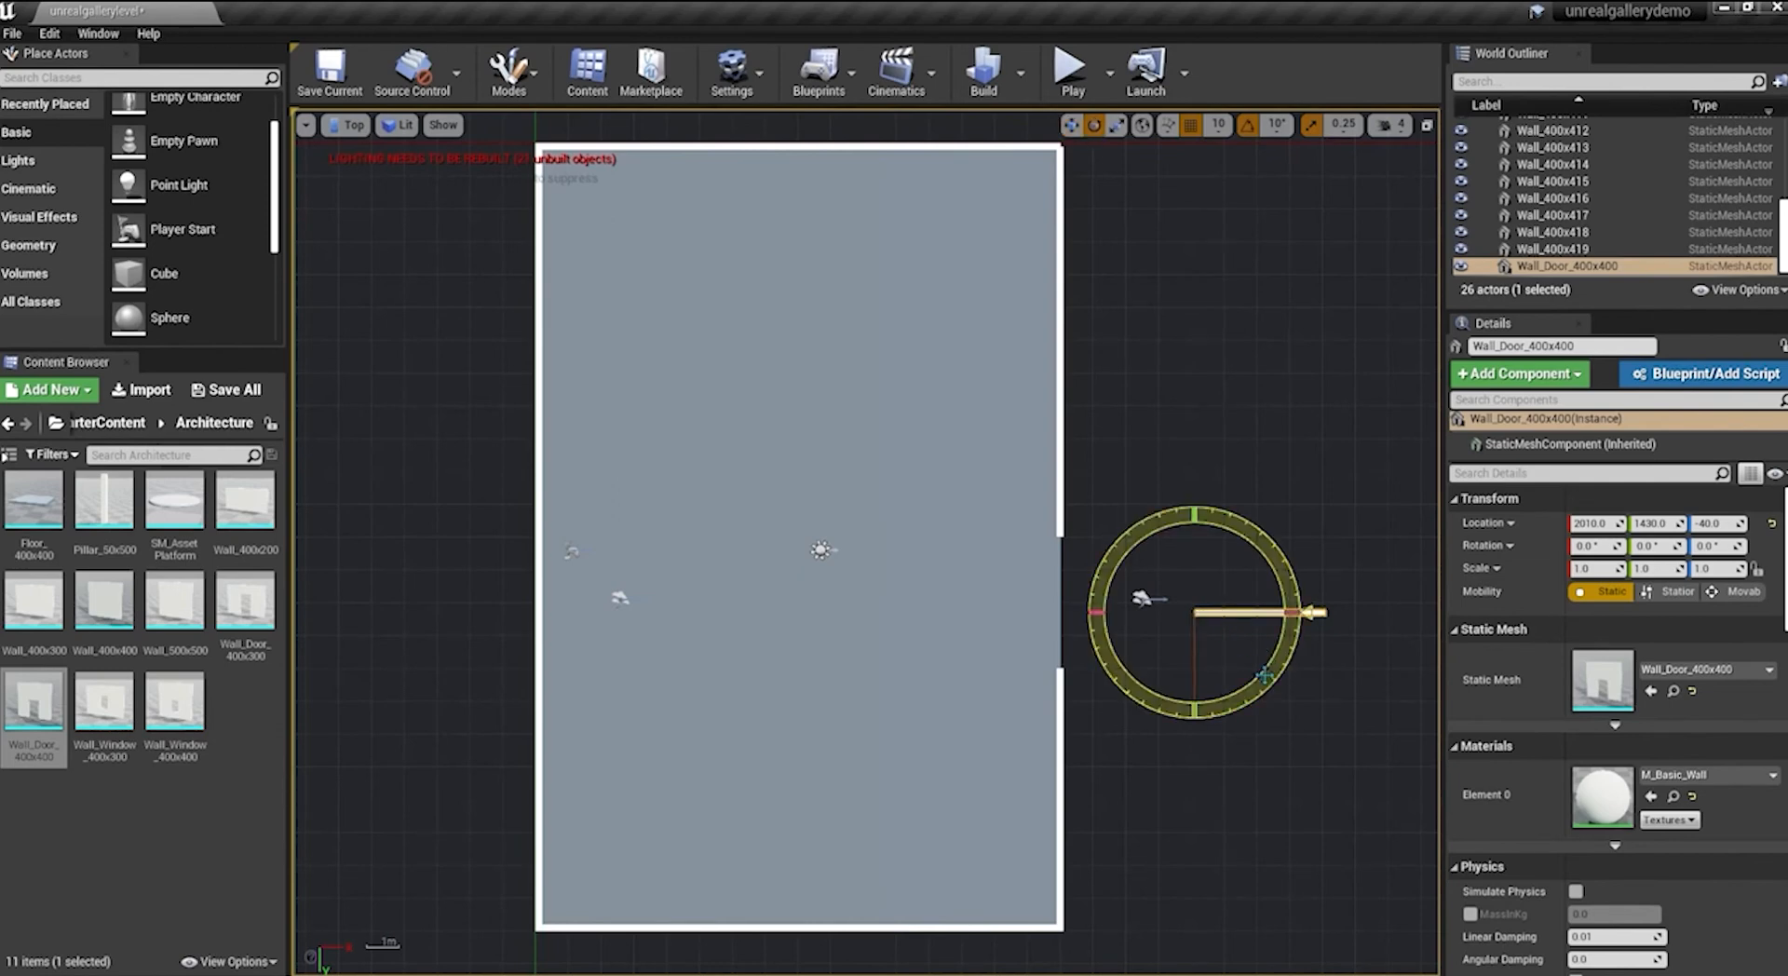
pyautogui.moveTo(1314, 638); pyautogui.dragTo(1195, 745)
pyautogui.press('w')
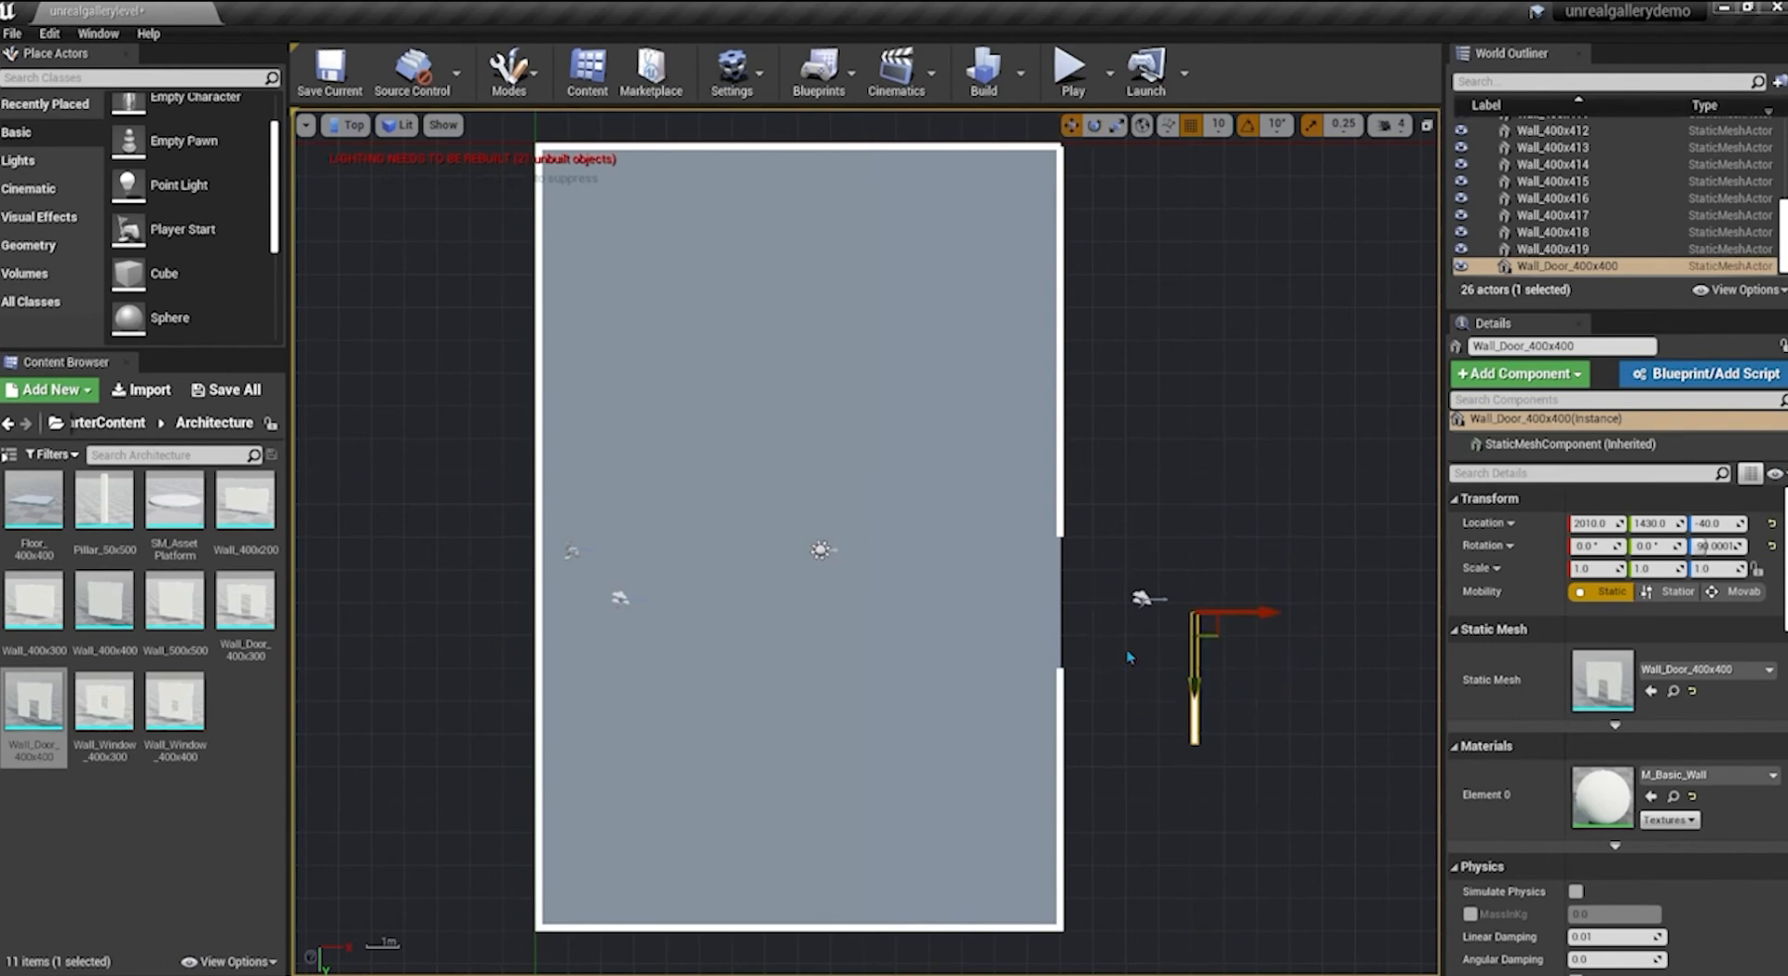
# Move the door wall into the gap in the long wall row, at X 1600 and Y 1210
pyautogui.moveTo(1196, 678); pyautogui.dragTo(1195, 600)
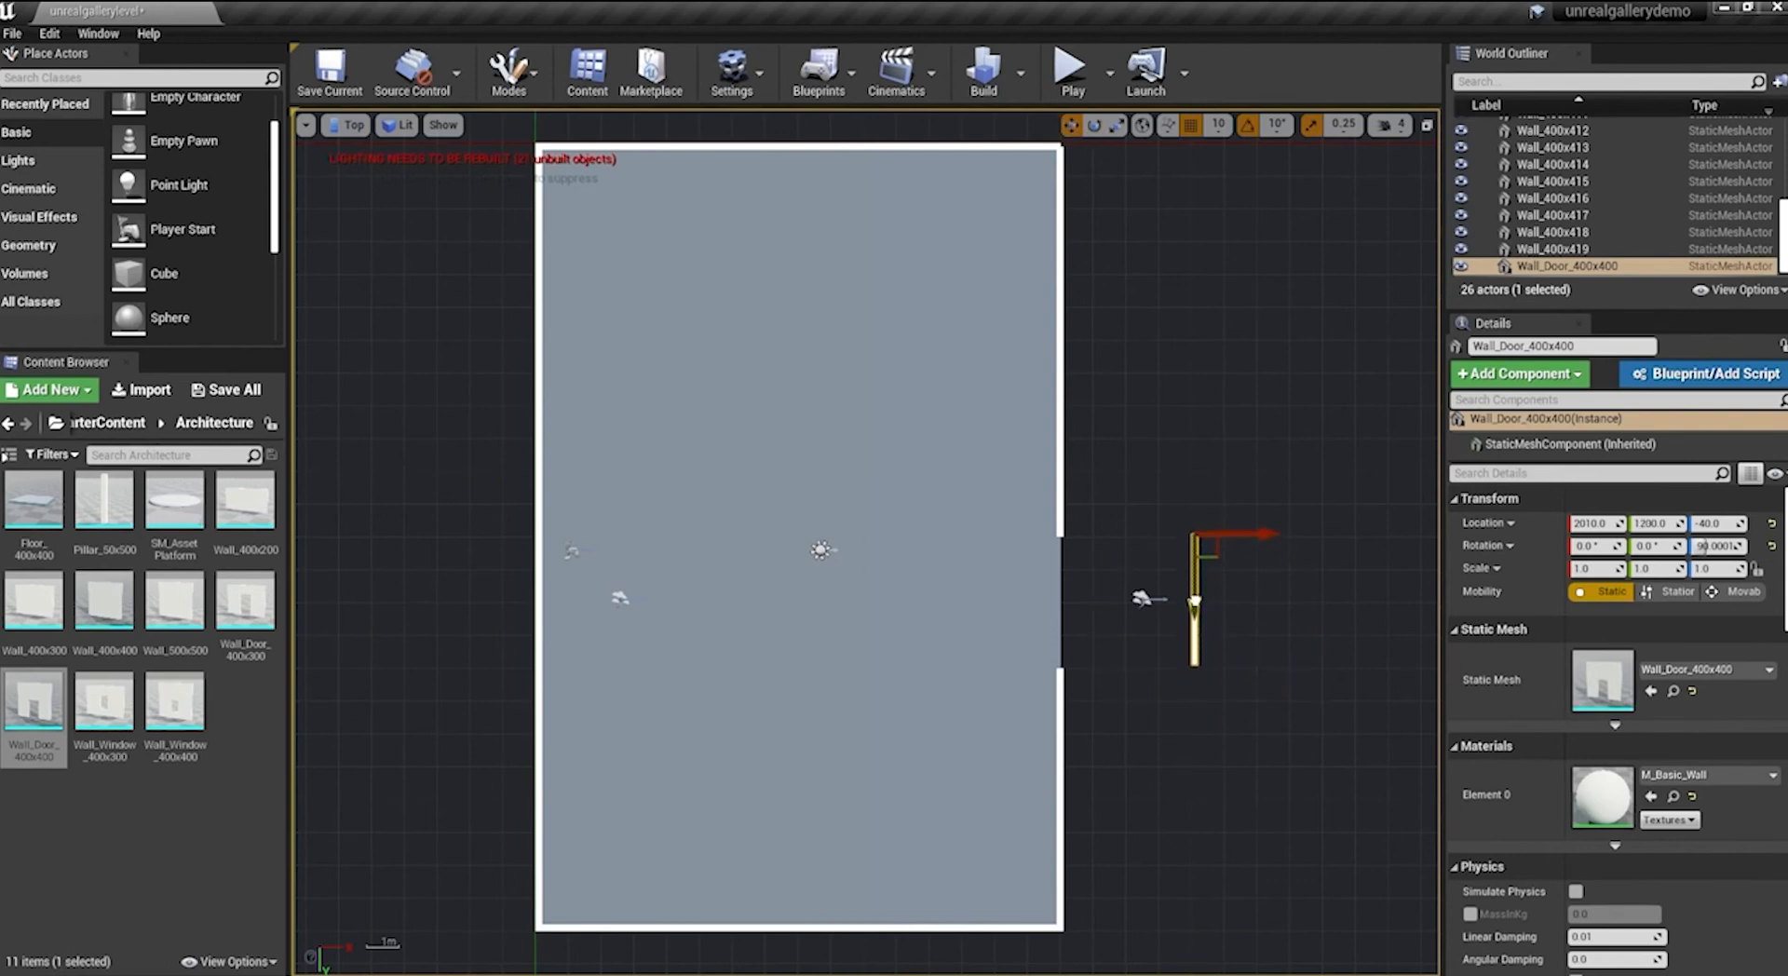
pyautogui.moveTo(1271, 546); pyautogui.dragTo(1140, 523)
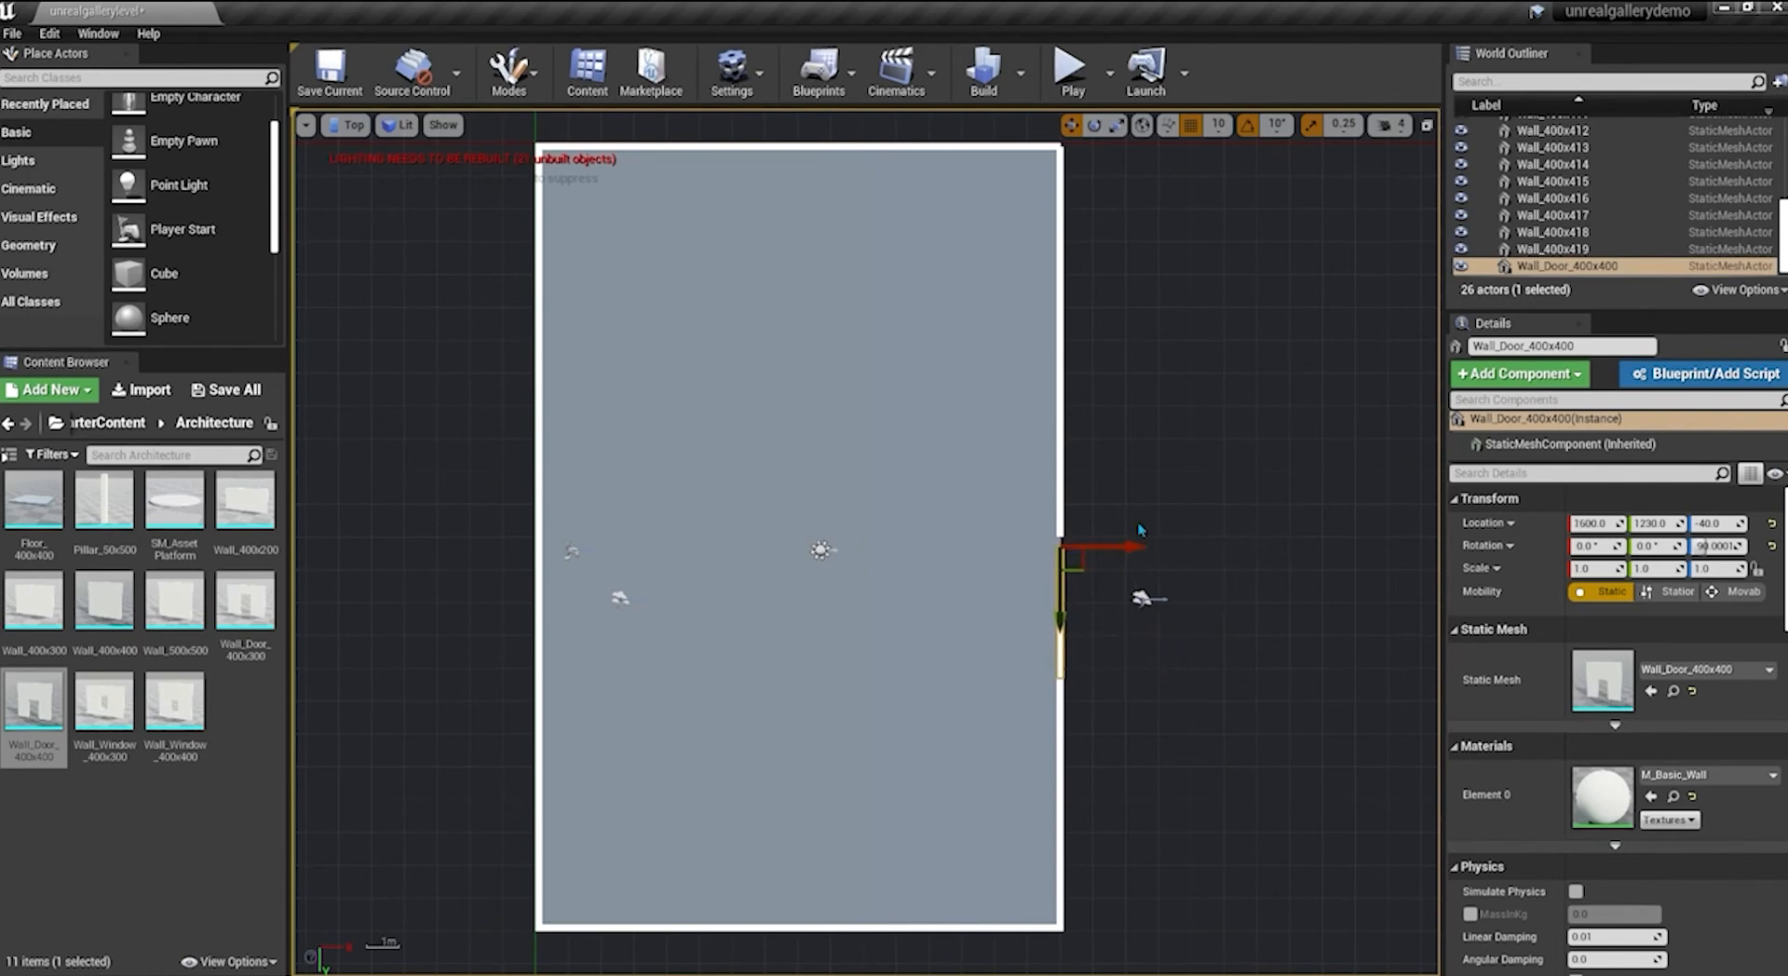
pyautogui.moveTo(1059, 619); pyautogui.dragTo(1060, 615)
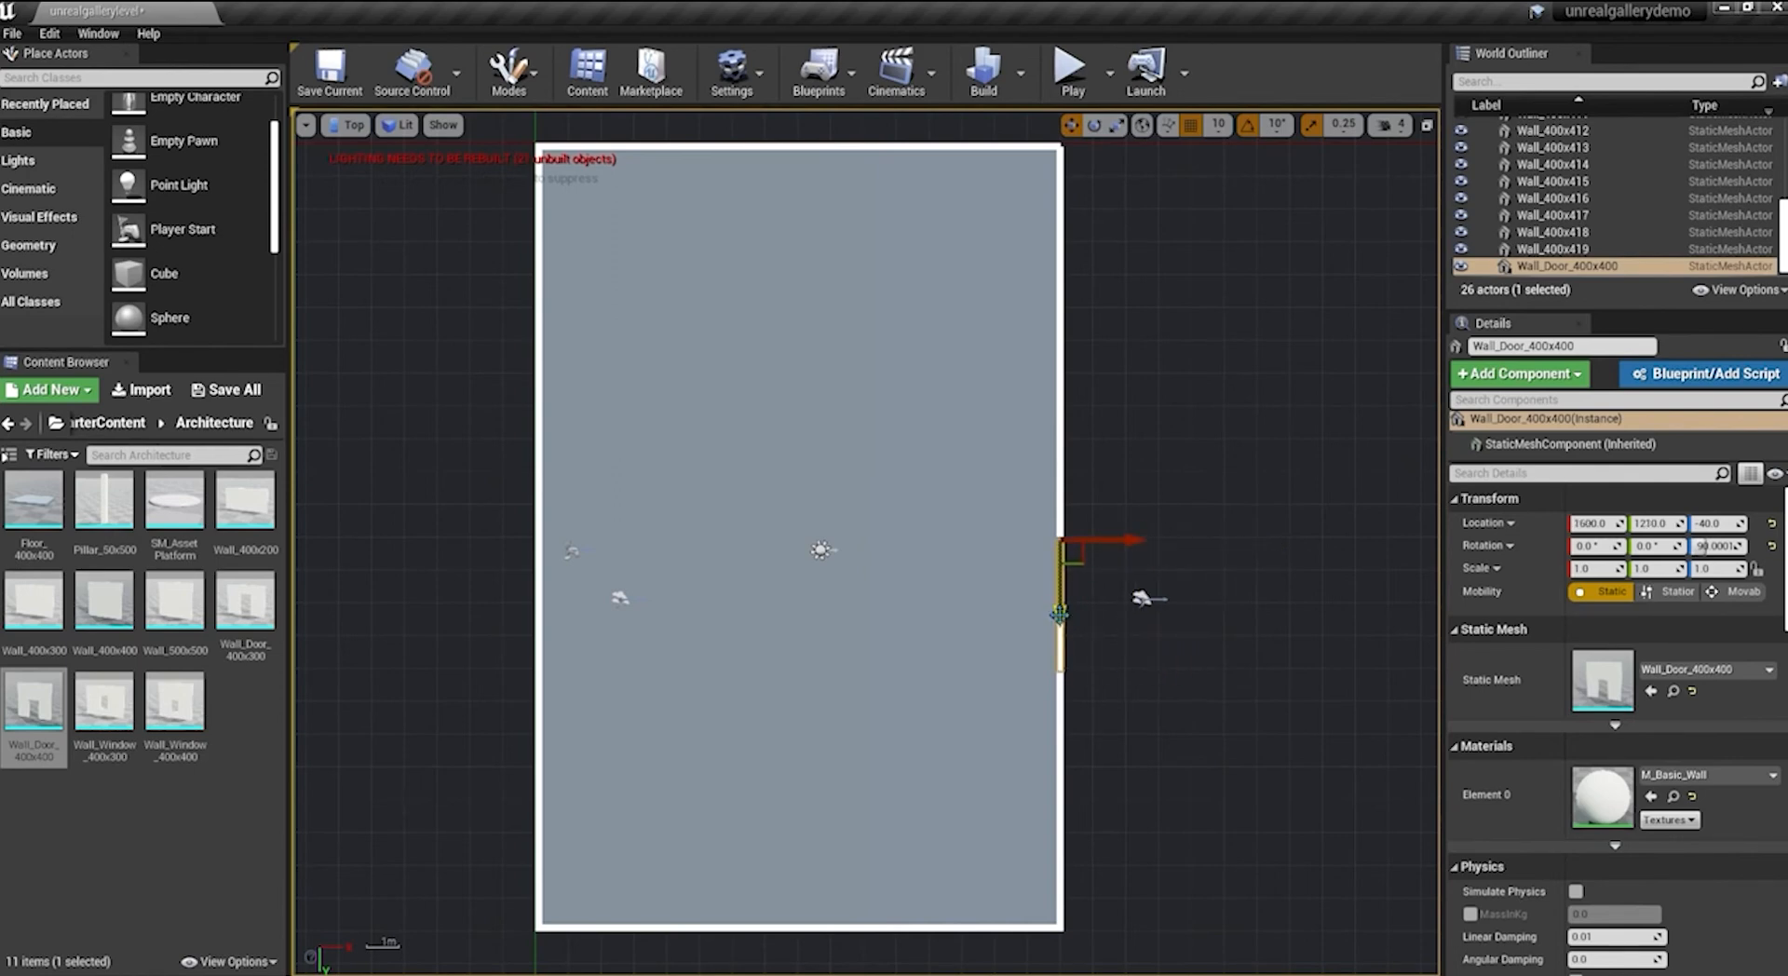
# Raise the door wall to Z 0 in the Left view to line it up with the neighbouring walls
pyautogui.click(351, 125)
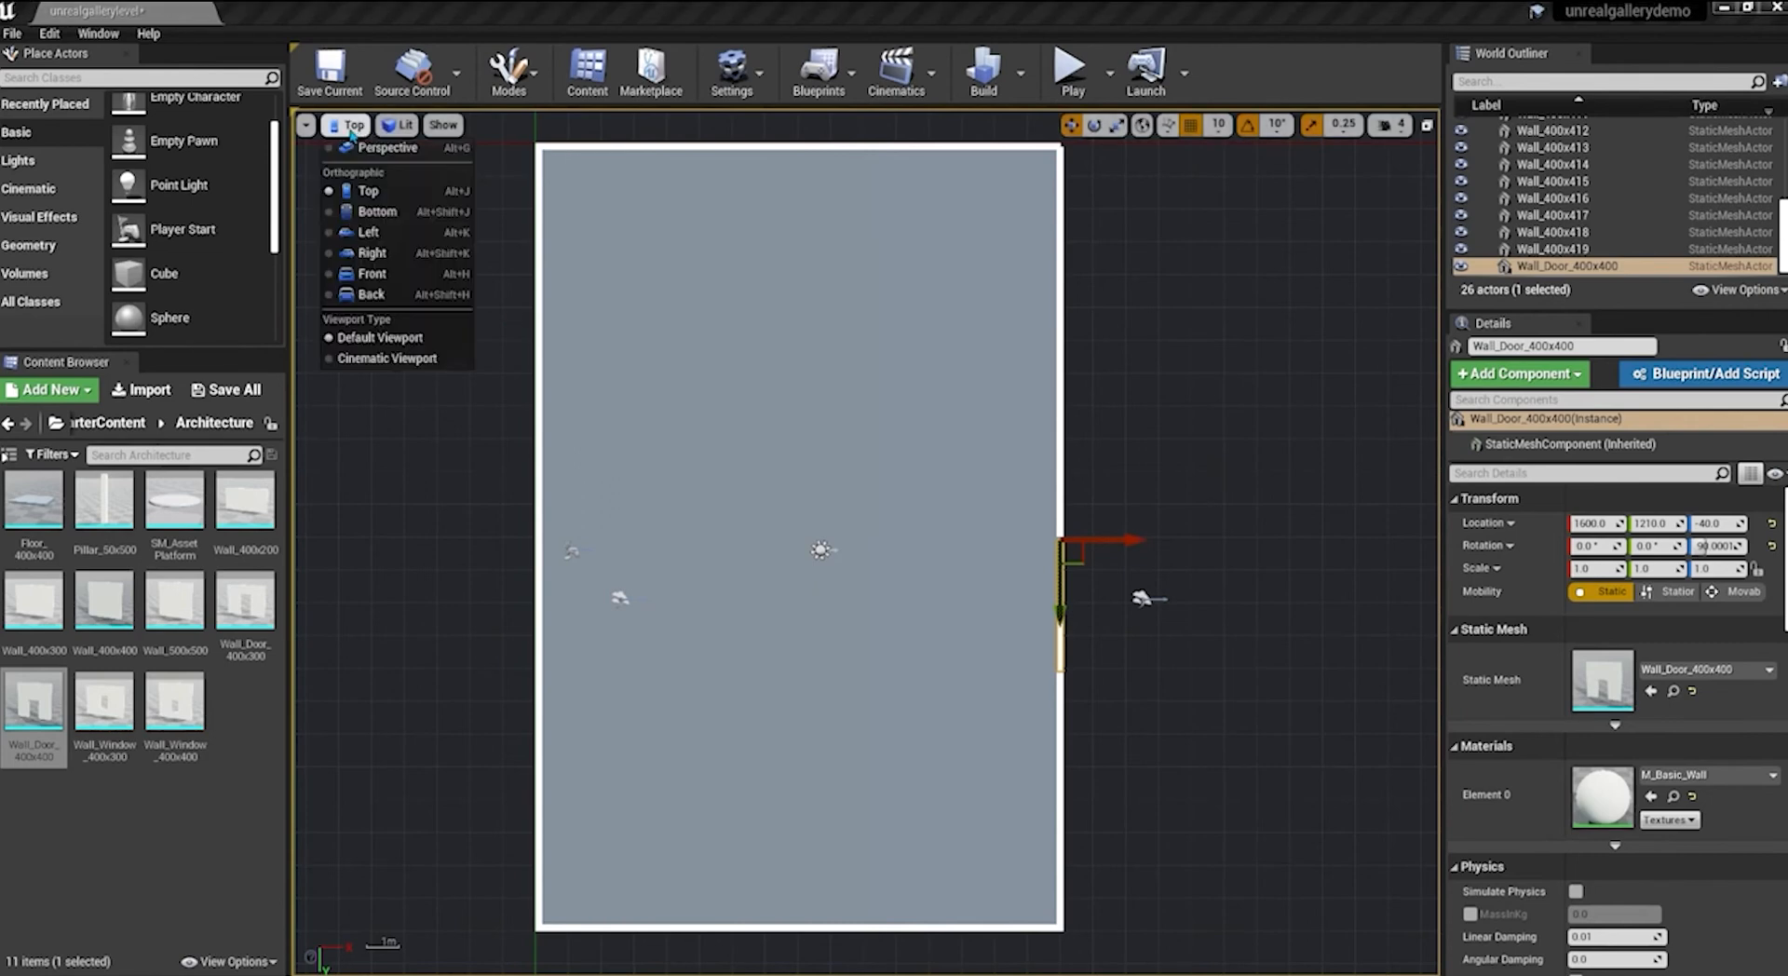
pyautogui.click(370, 213)
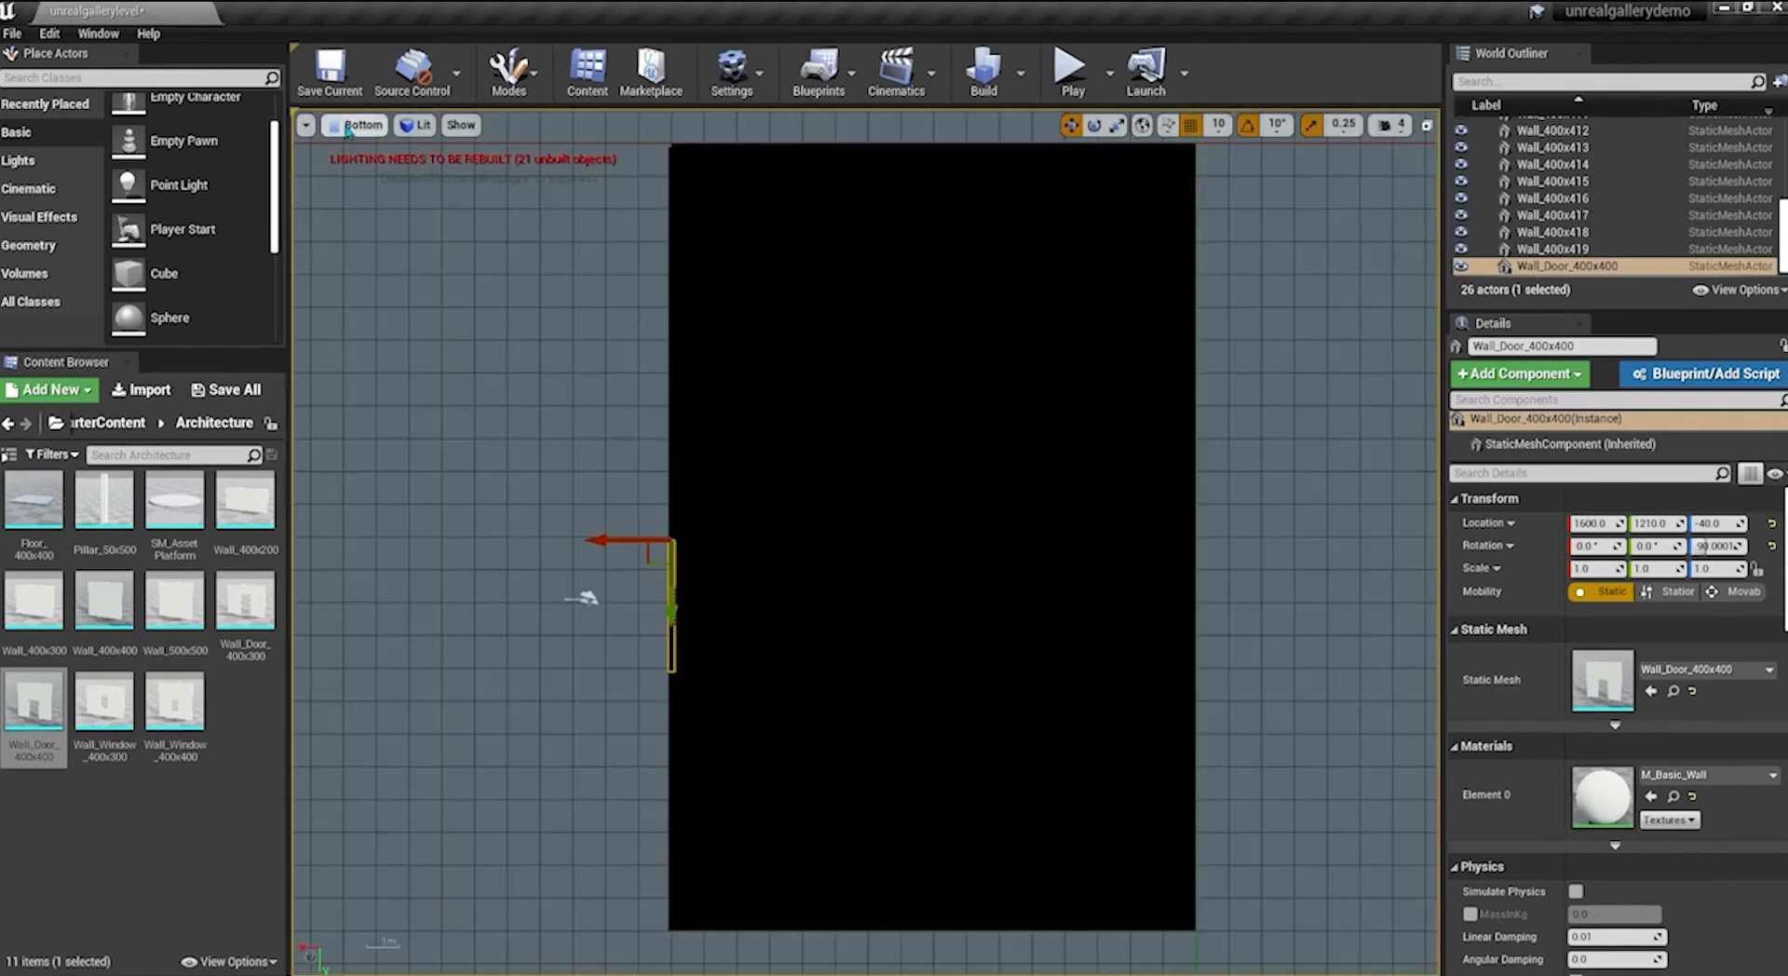
pyautogui.click(347, 130)
pyautogui.click(363, 233)
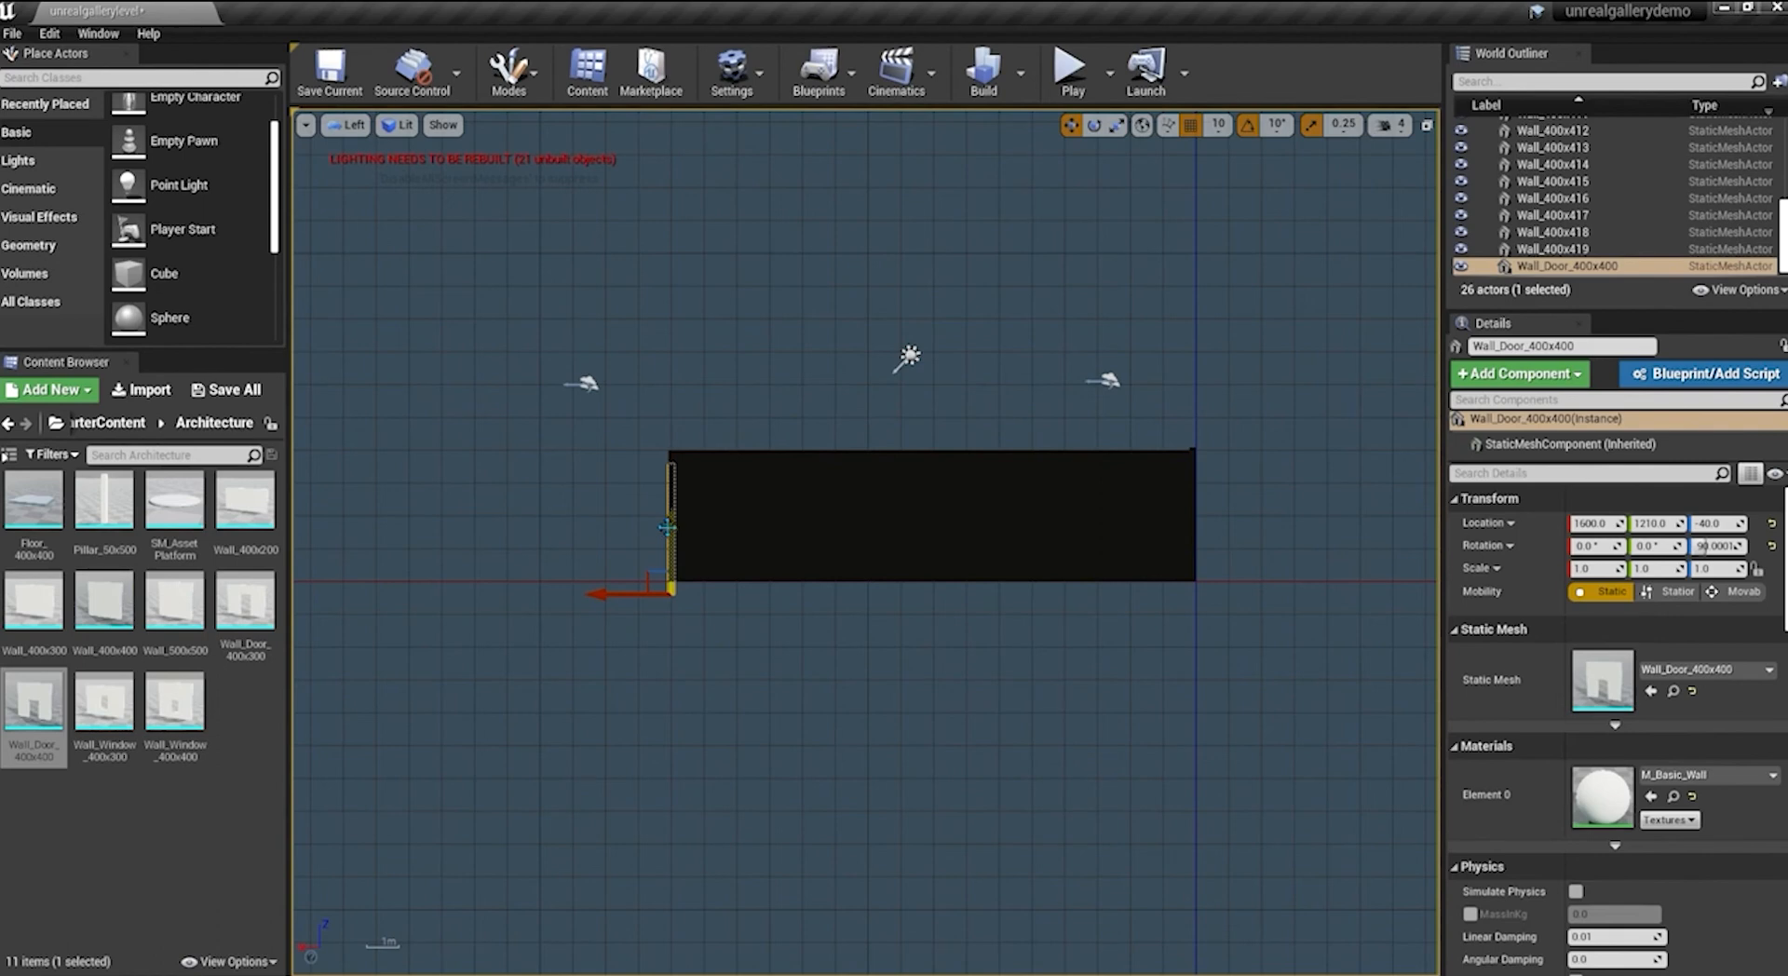
pyautogui.moveTo(668, 527); pyautogui.dragTo(668, 513)
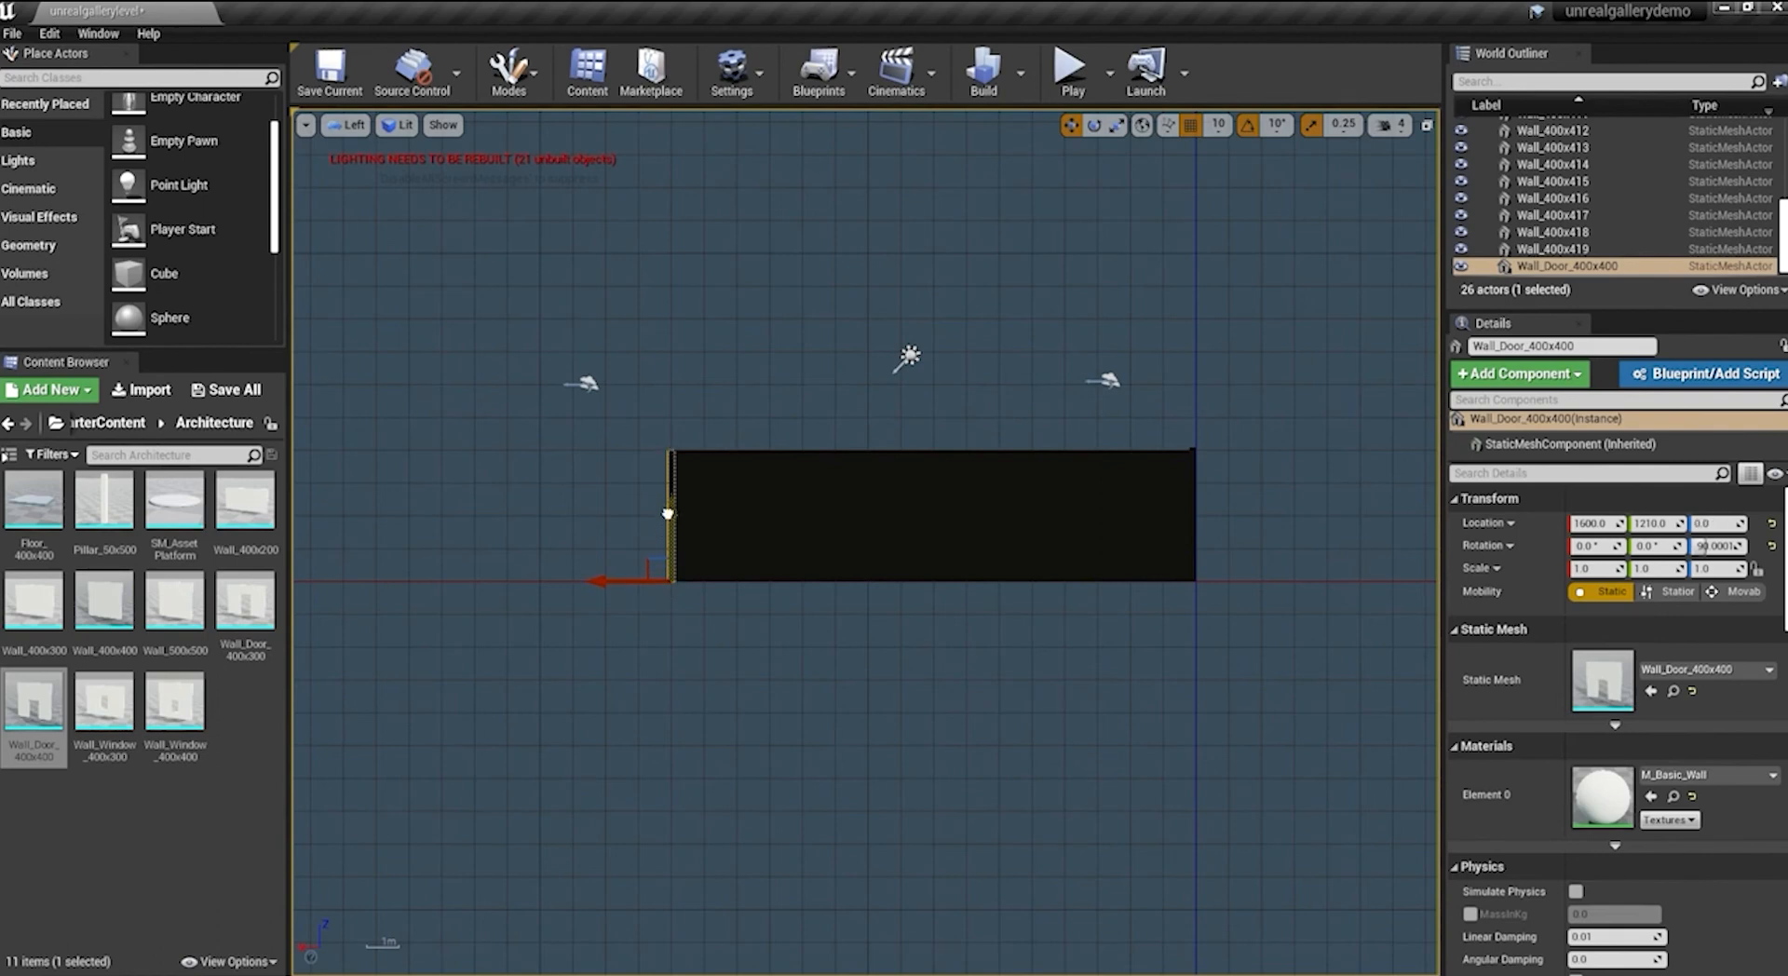
# Examine how the door wall lines up with the neighbouring walls in the Right, Front, Back and Perspective views
pyautogui.click(346, 124)
pyautogui.click(372, 243)
pyautogui.click(344, 124)
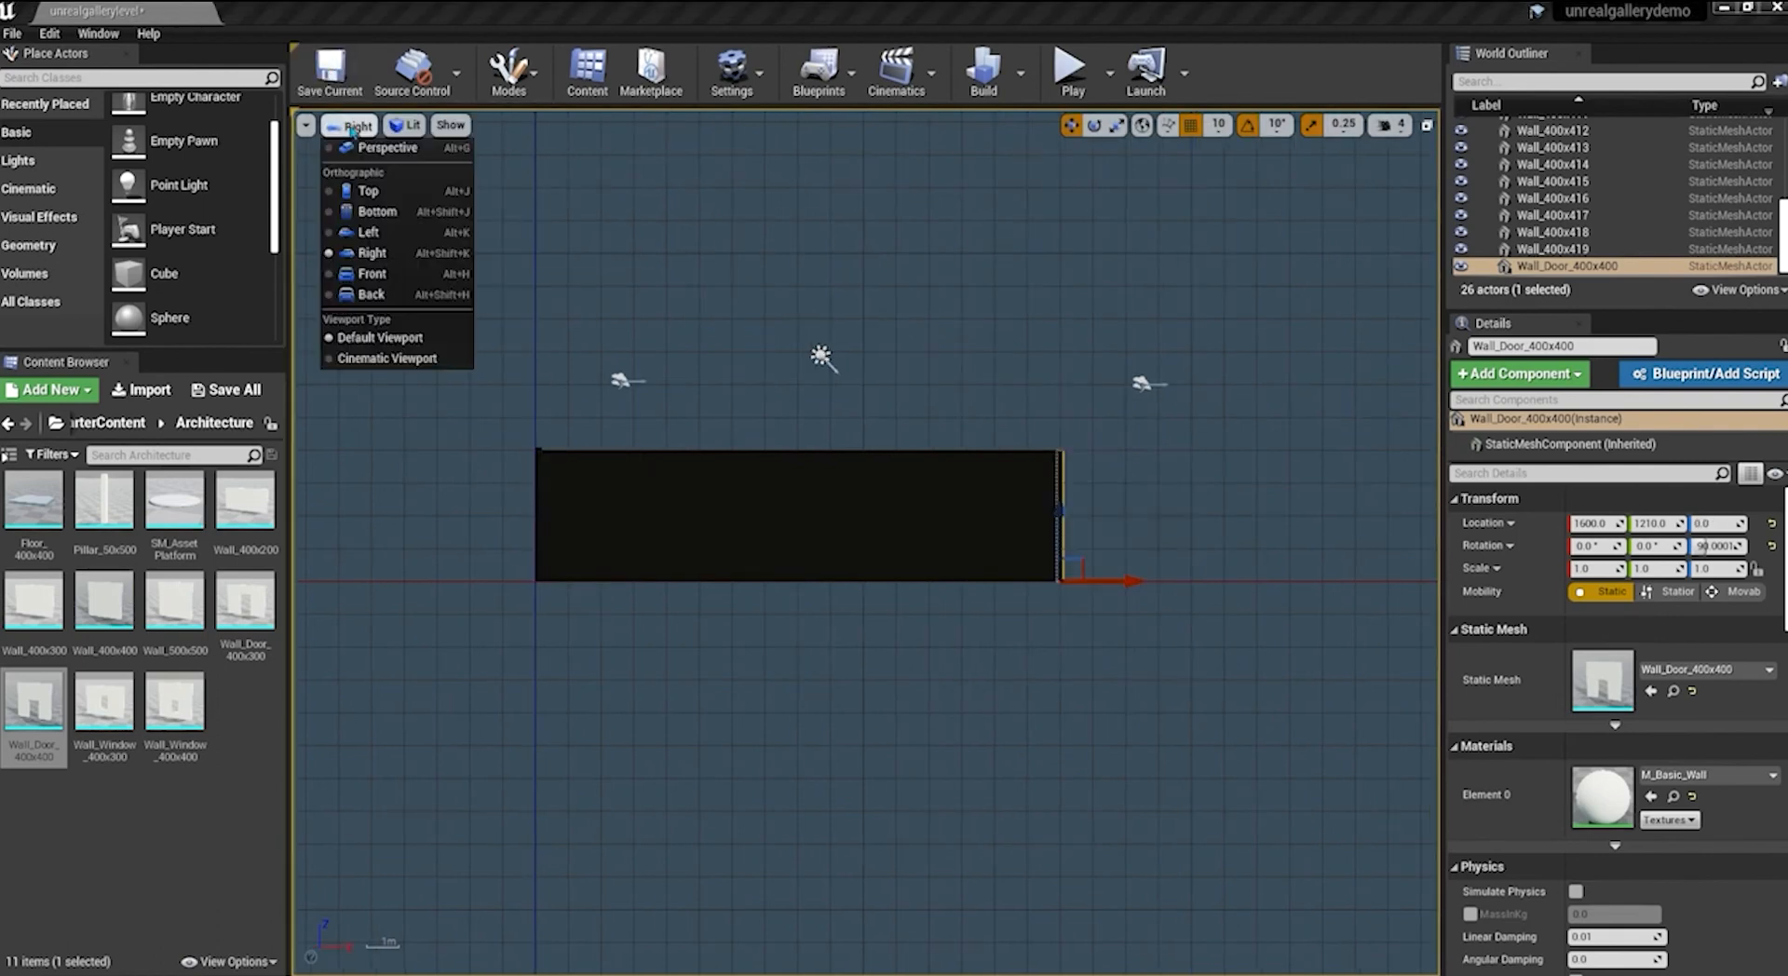
pyautogui.click(372, 274)
pyautogui.click(335, 124)
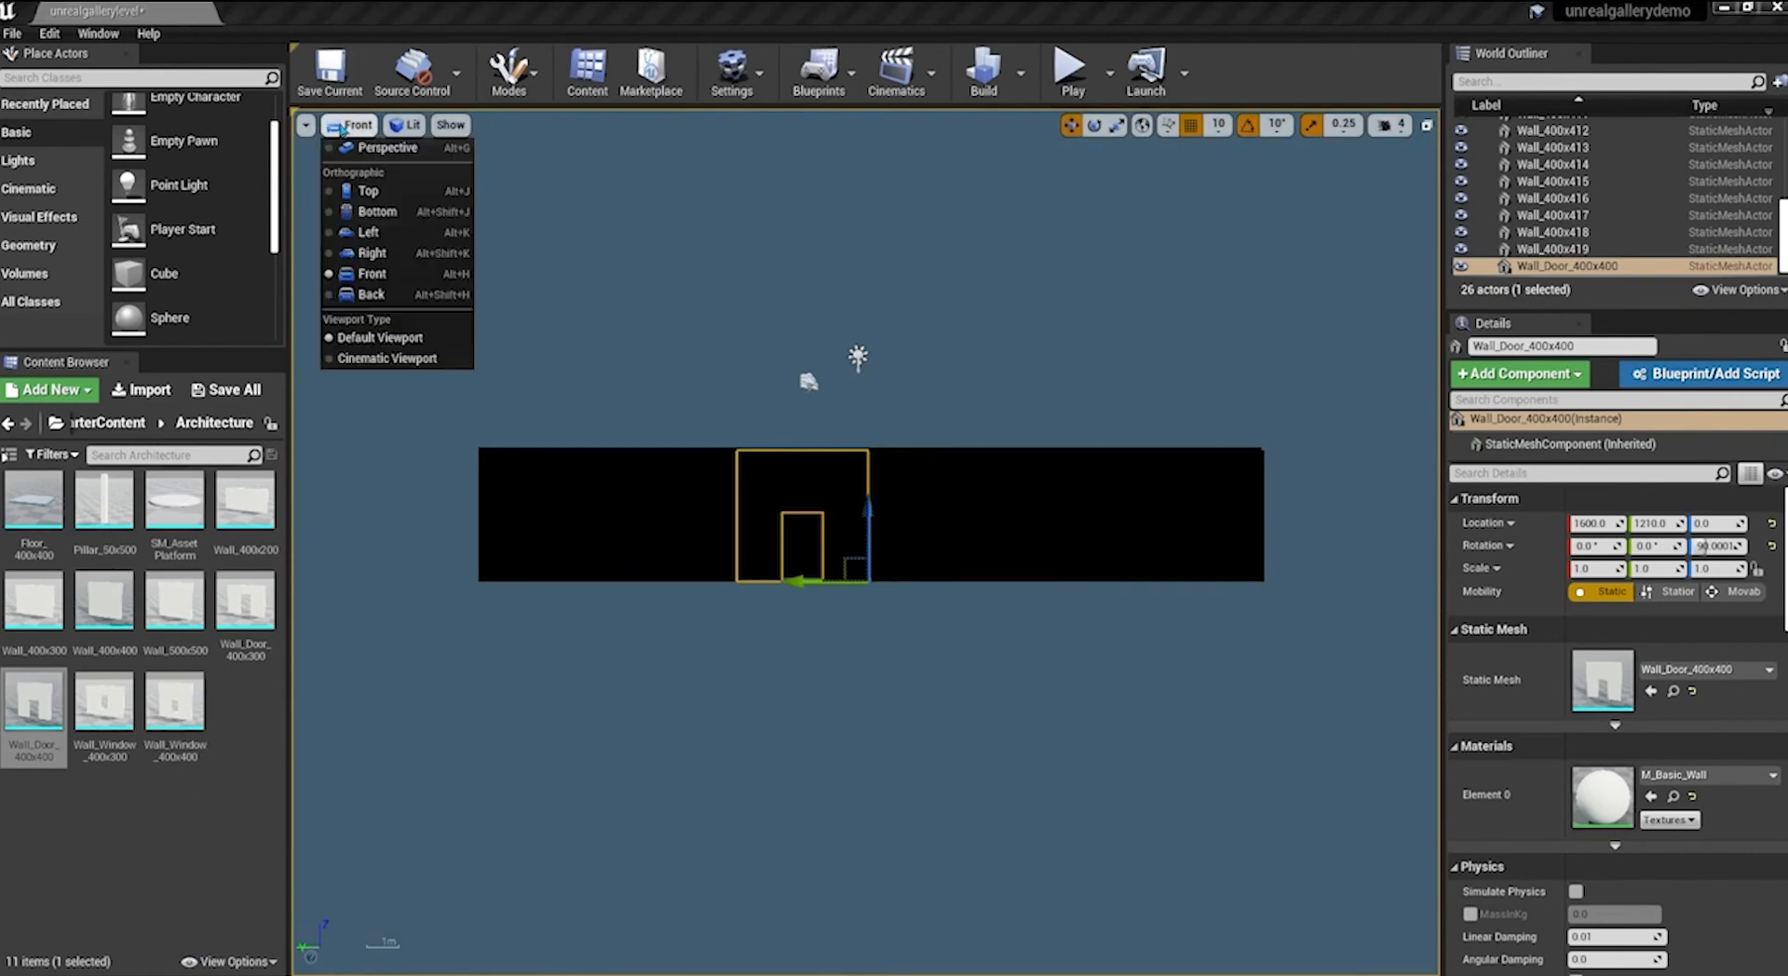
pyautogui.click(372, 291)
pyautogui.click(337, 125)
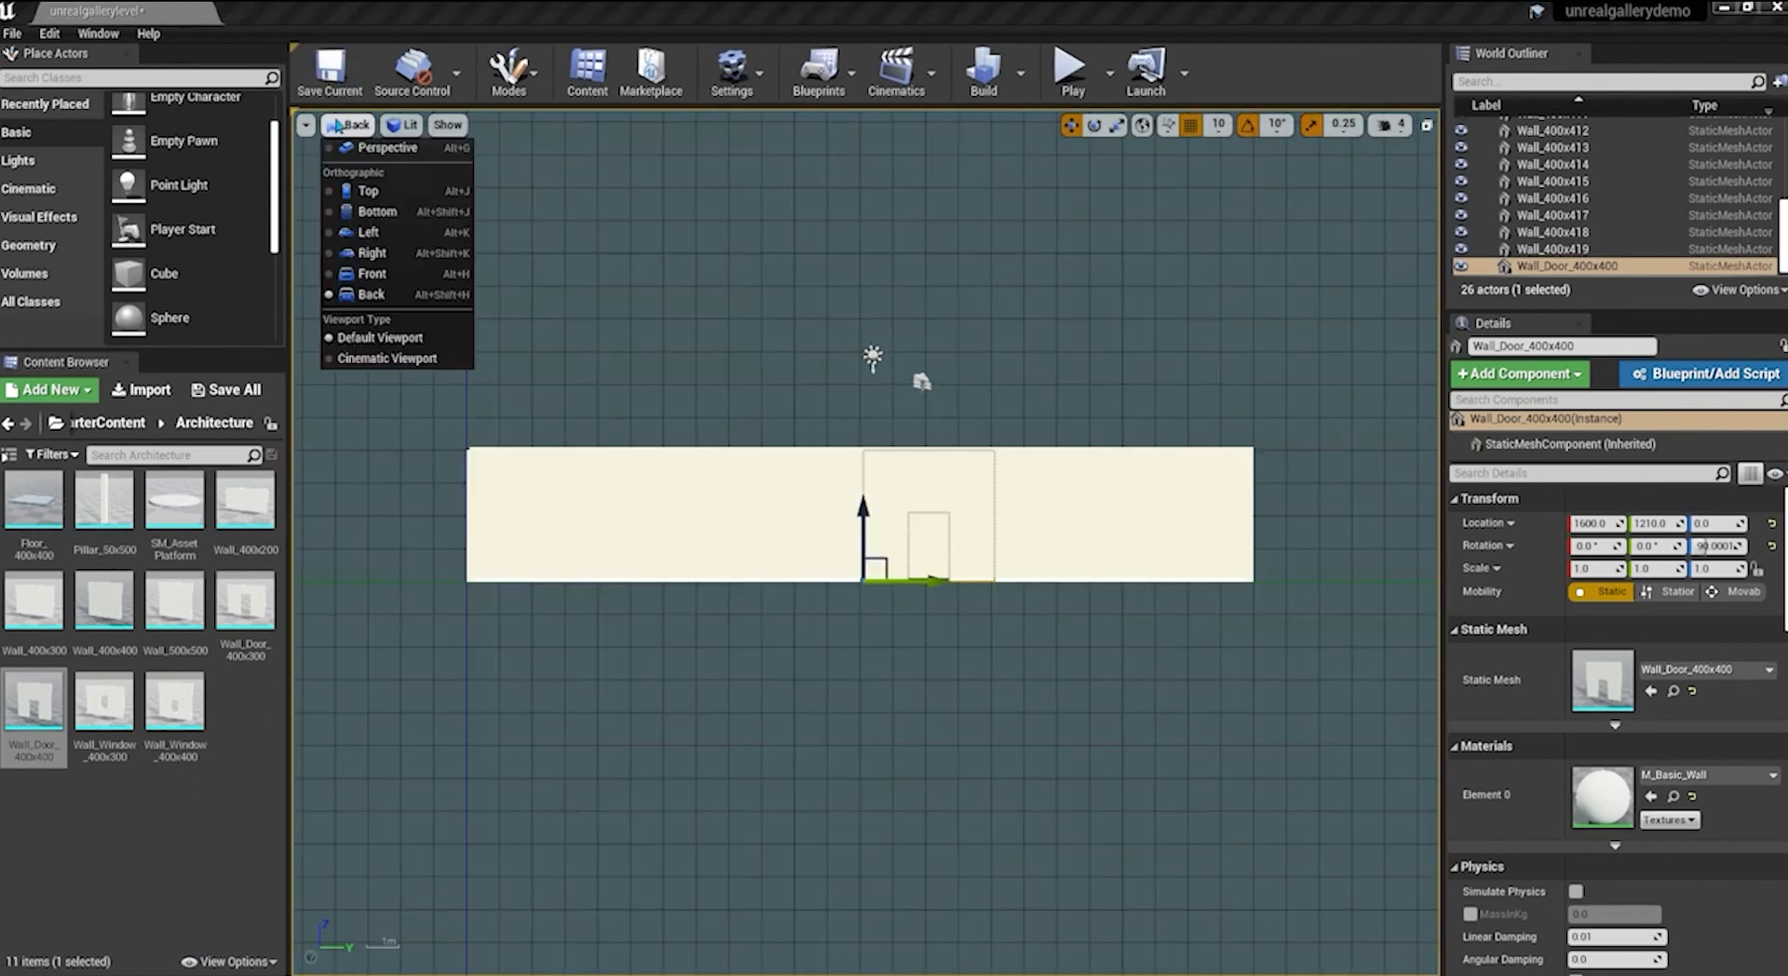
pyautogui.click(358, 141)
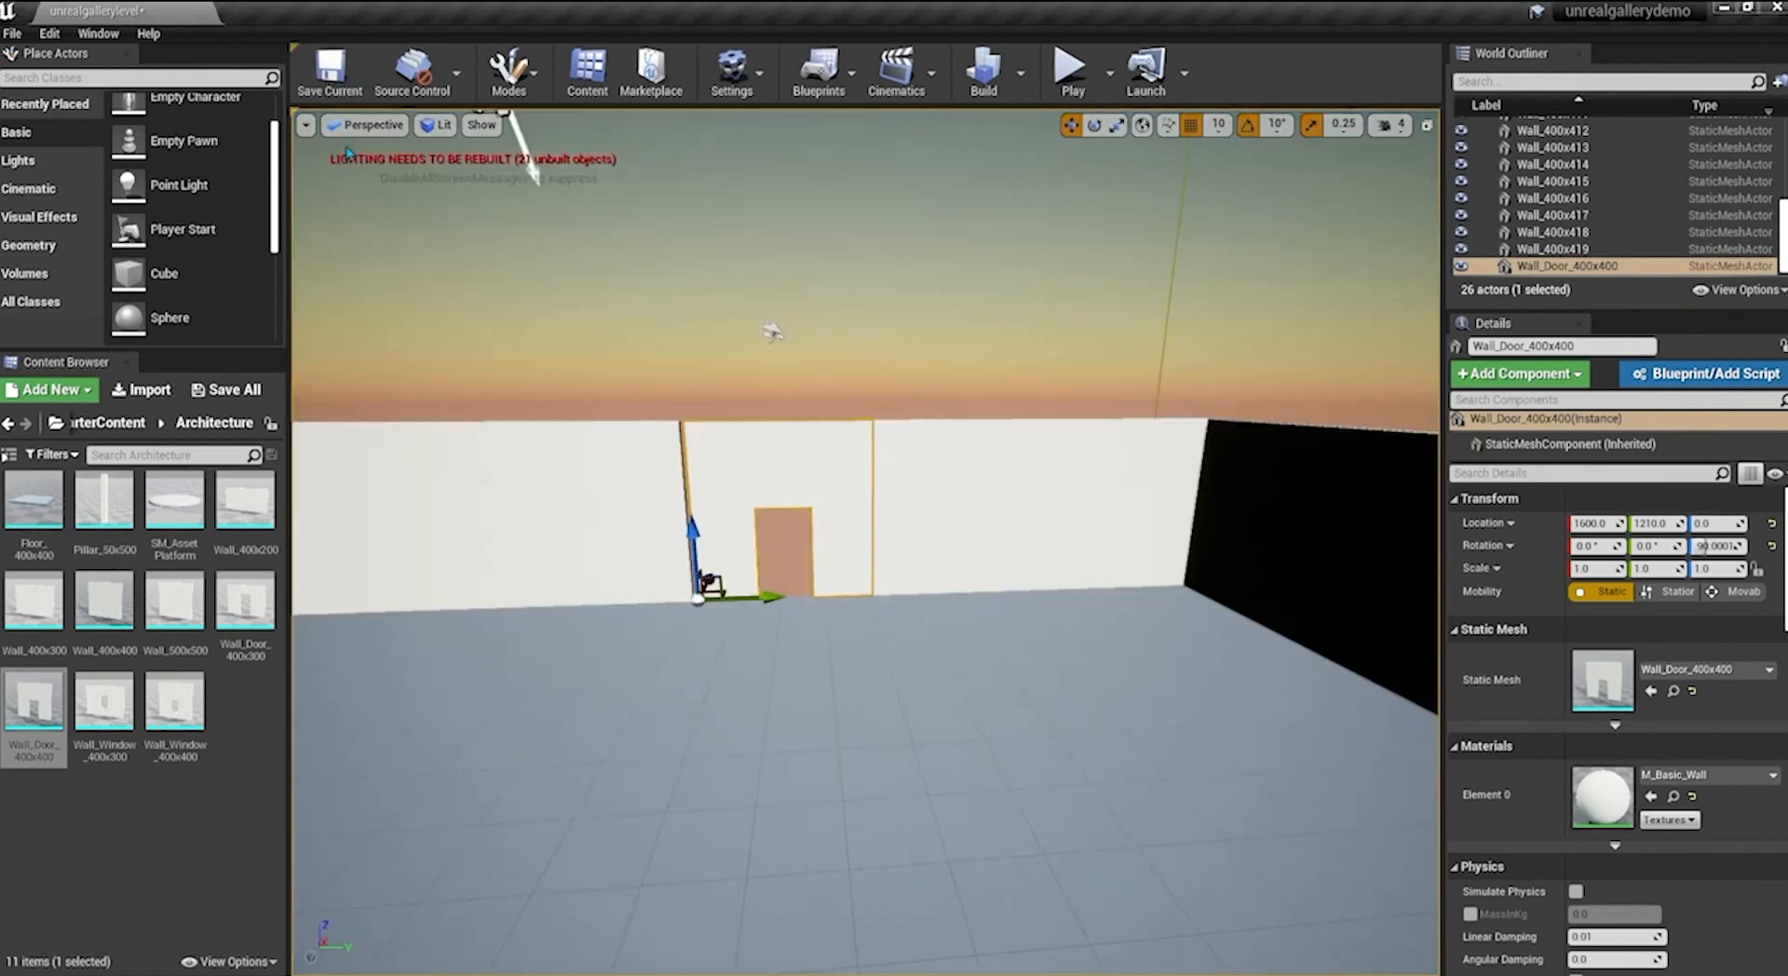
# Shift the door wall along the long wall to Y 1200 to close the narrow gap beside it
pyautogui.click(630, 283)
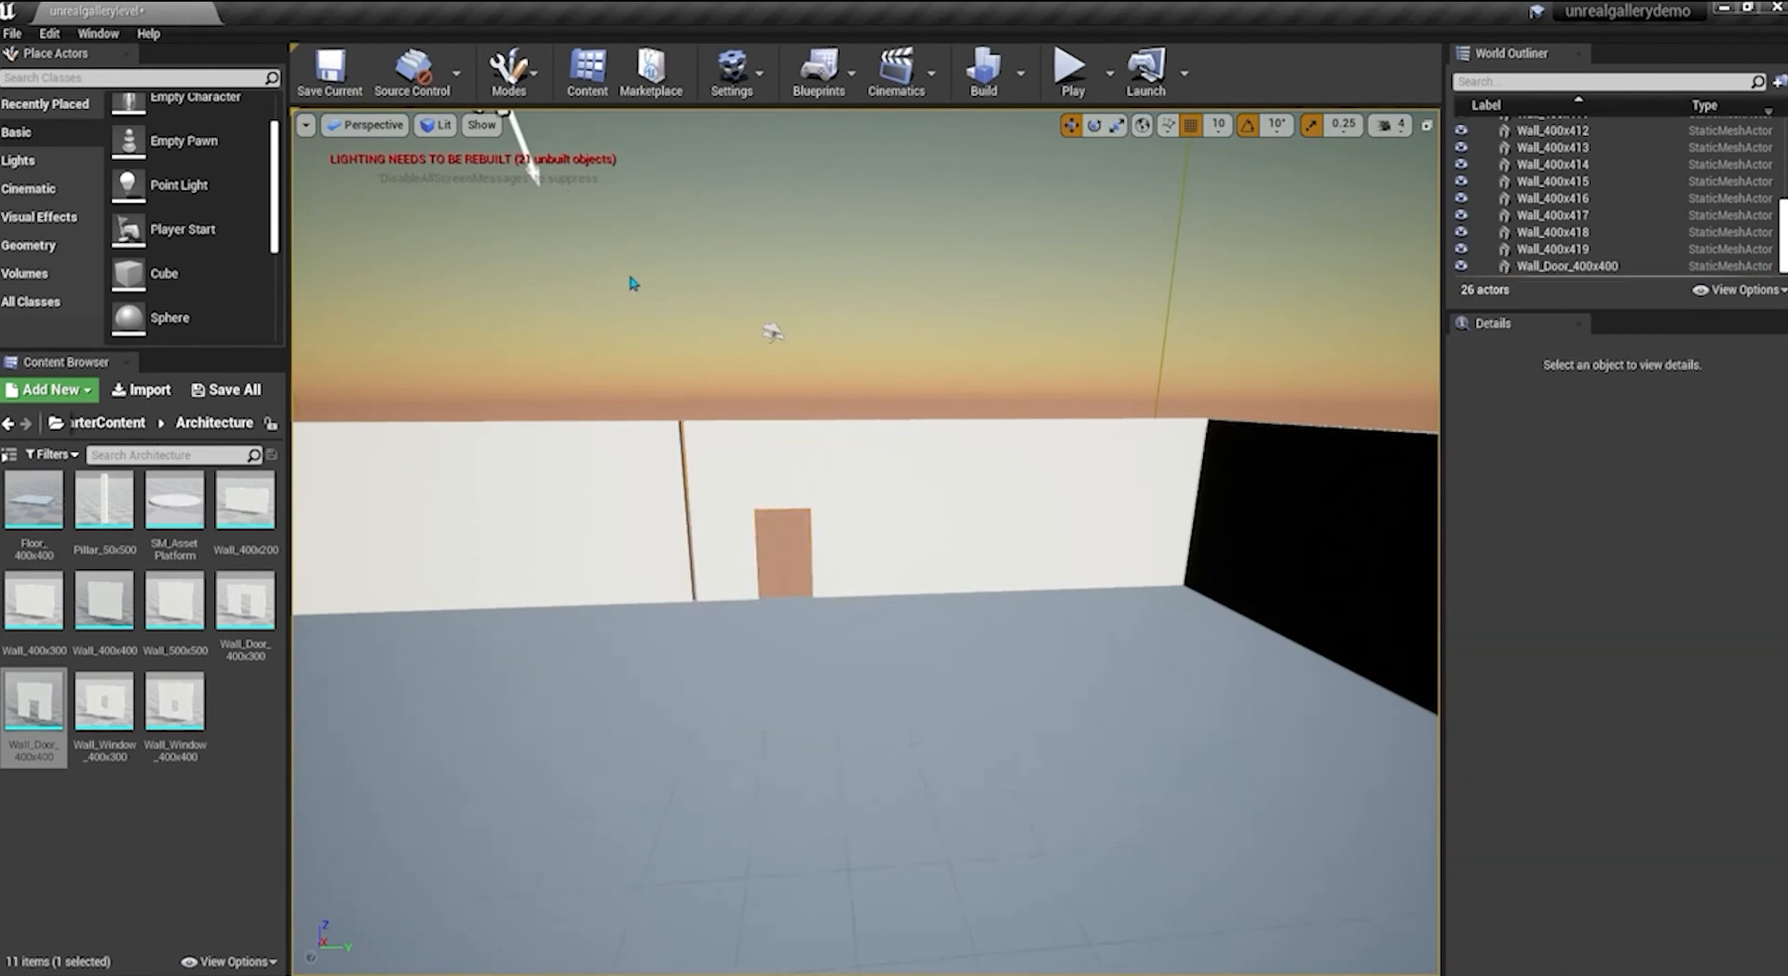
pyautogui.click(726, 468)
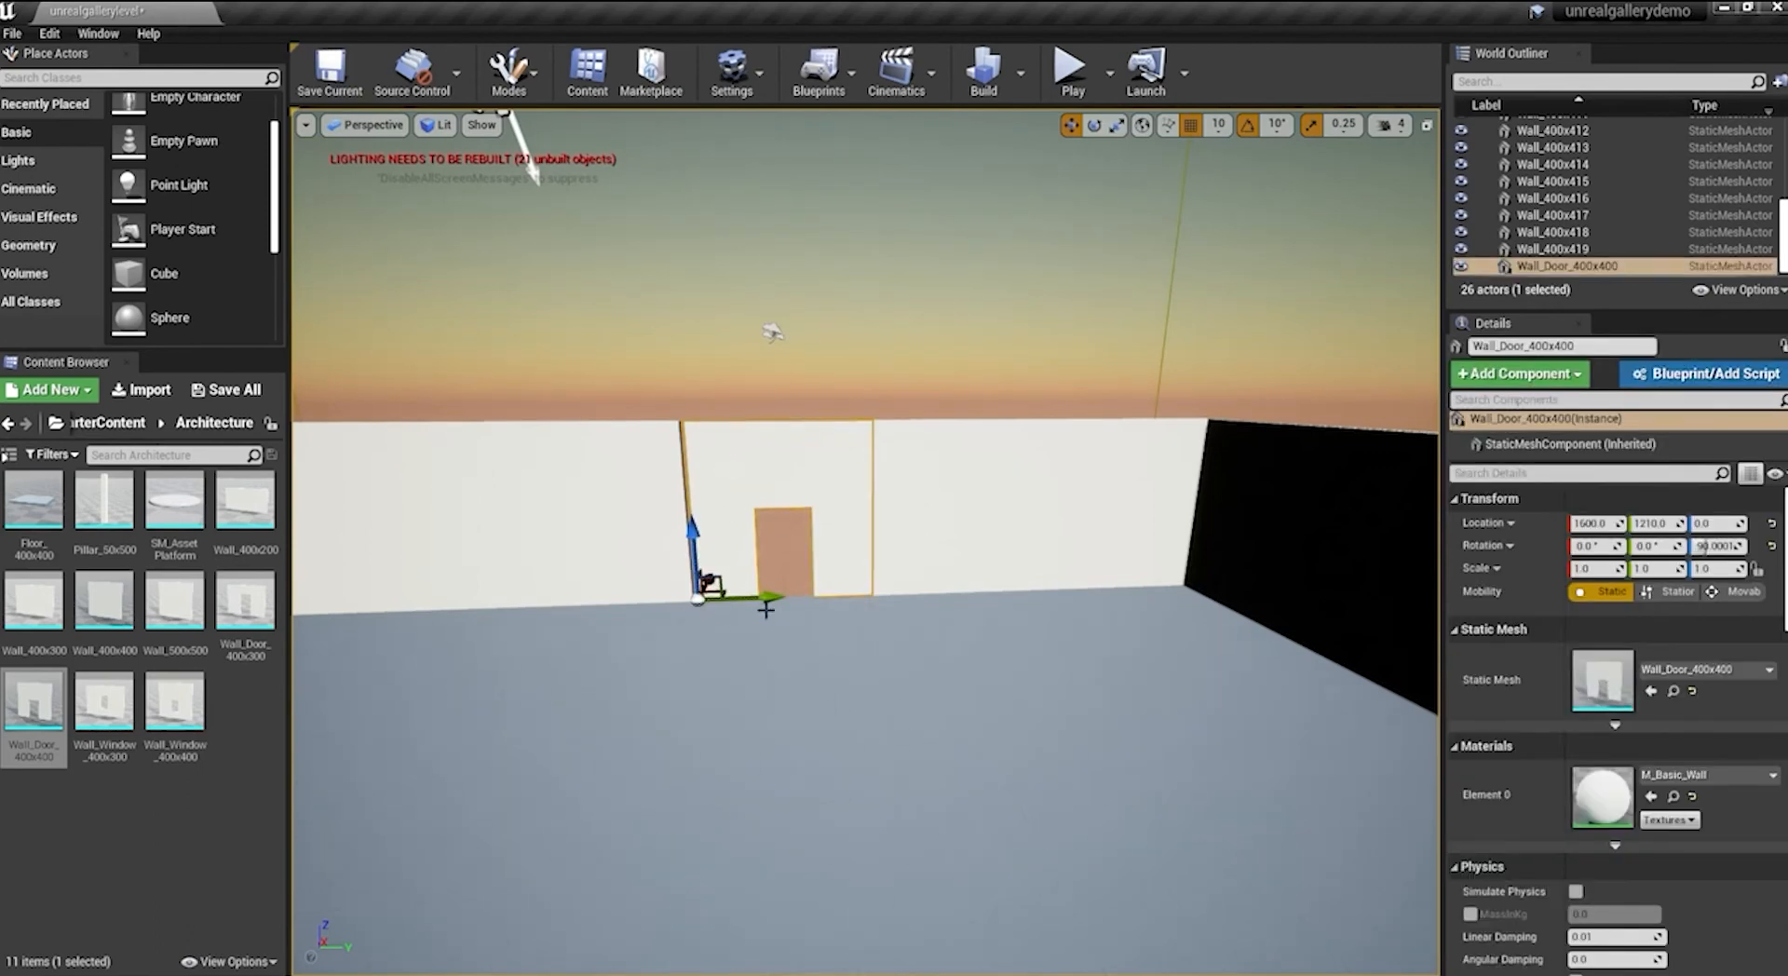
pyautogui.moveTo(765, 598); pyautogui.dragTo(759, 598)
pyautogui.click(693, 332)
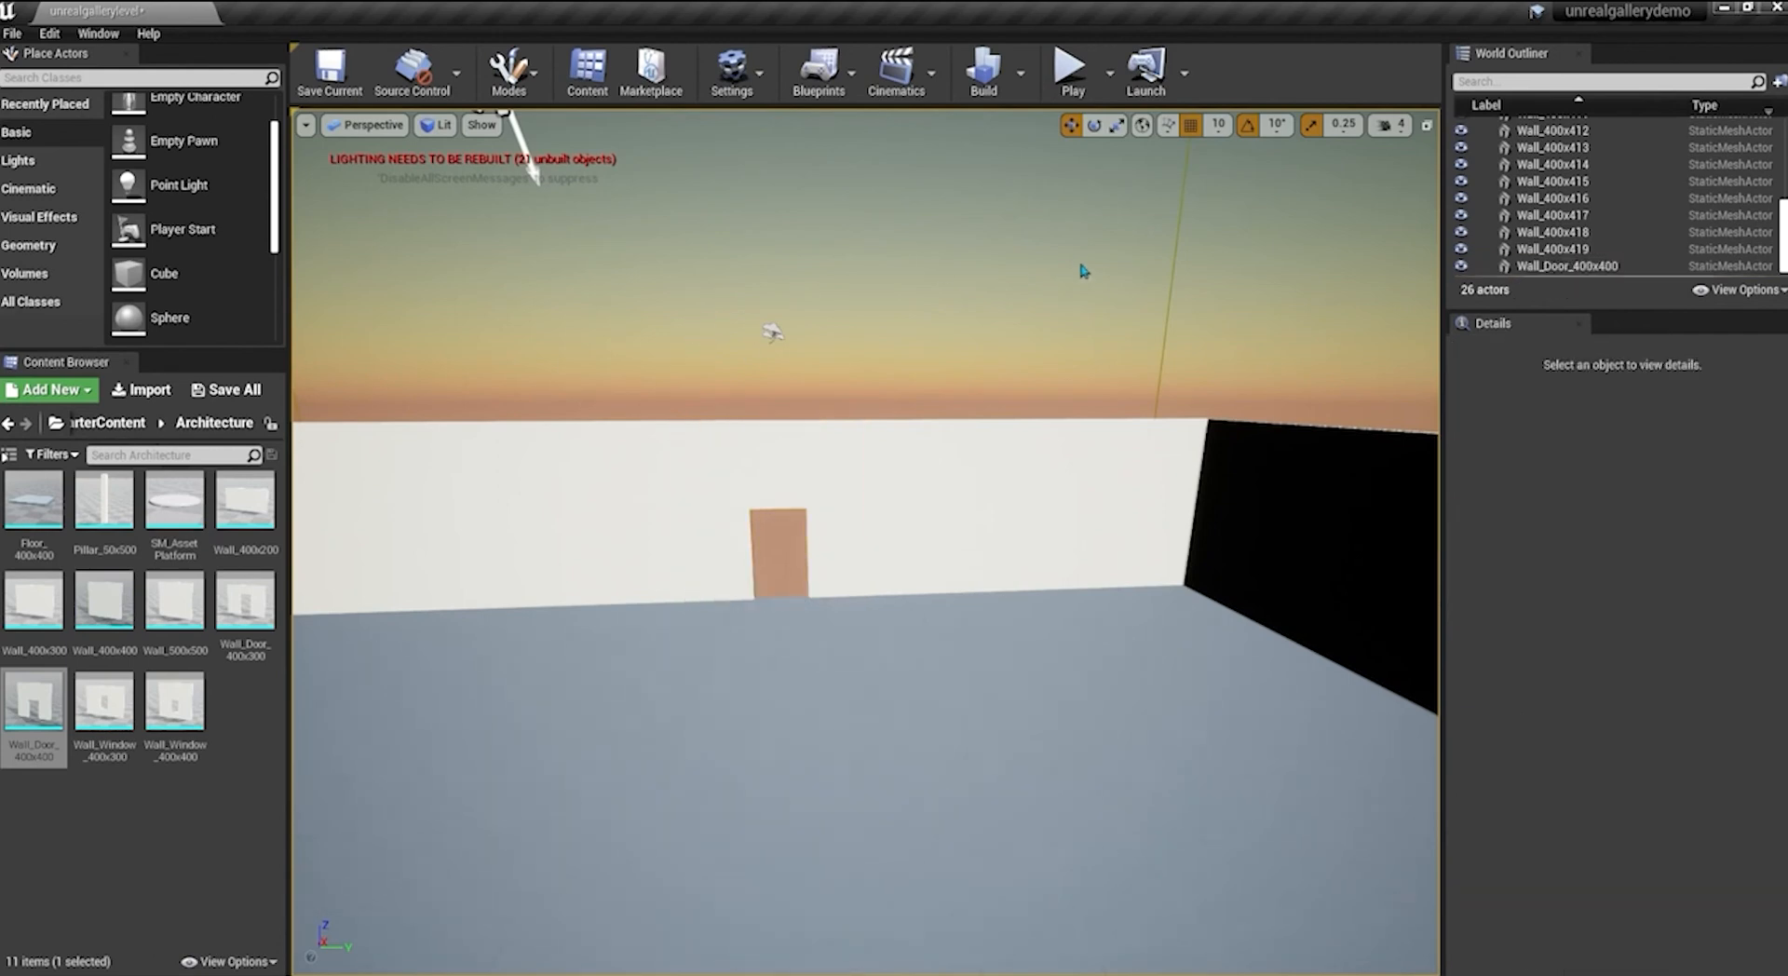
# Lower all six sections of the opposite long wall together to Z 0, and save the level
pyautogui.moveTo(864, 540); pyautogui.dragTo(442, 592)
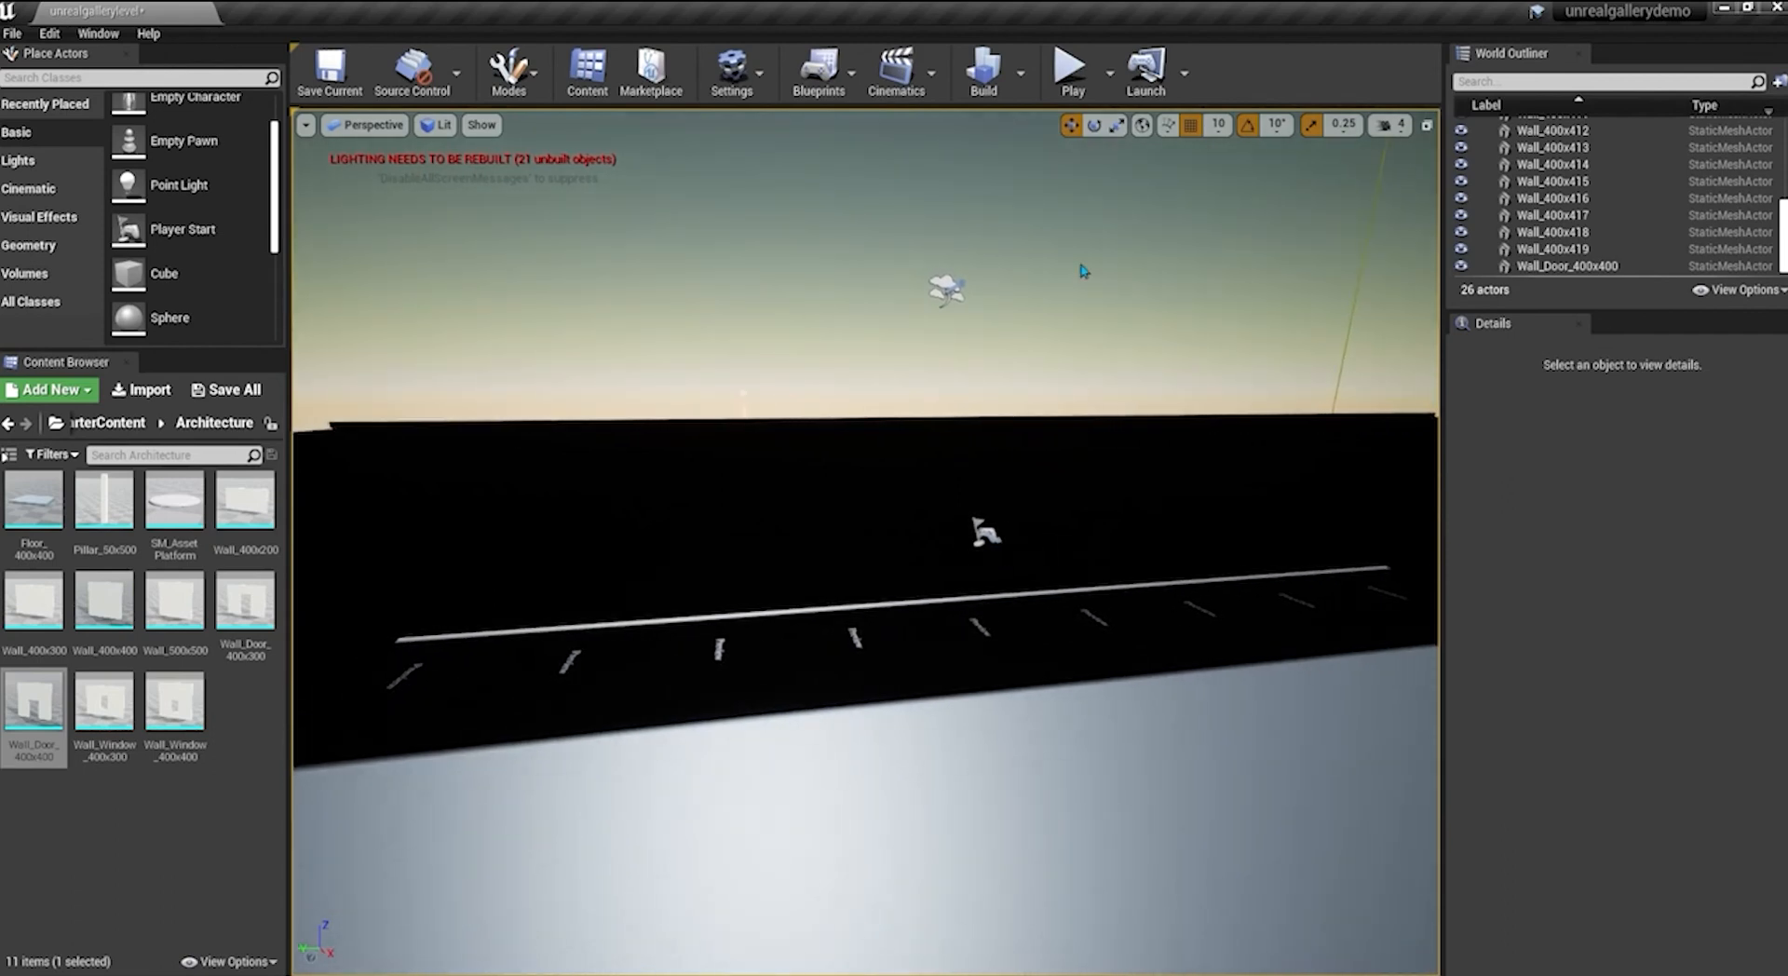
pyautogui.moveTo(368, 389); pyautogui.dragTo(390, 391)
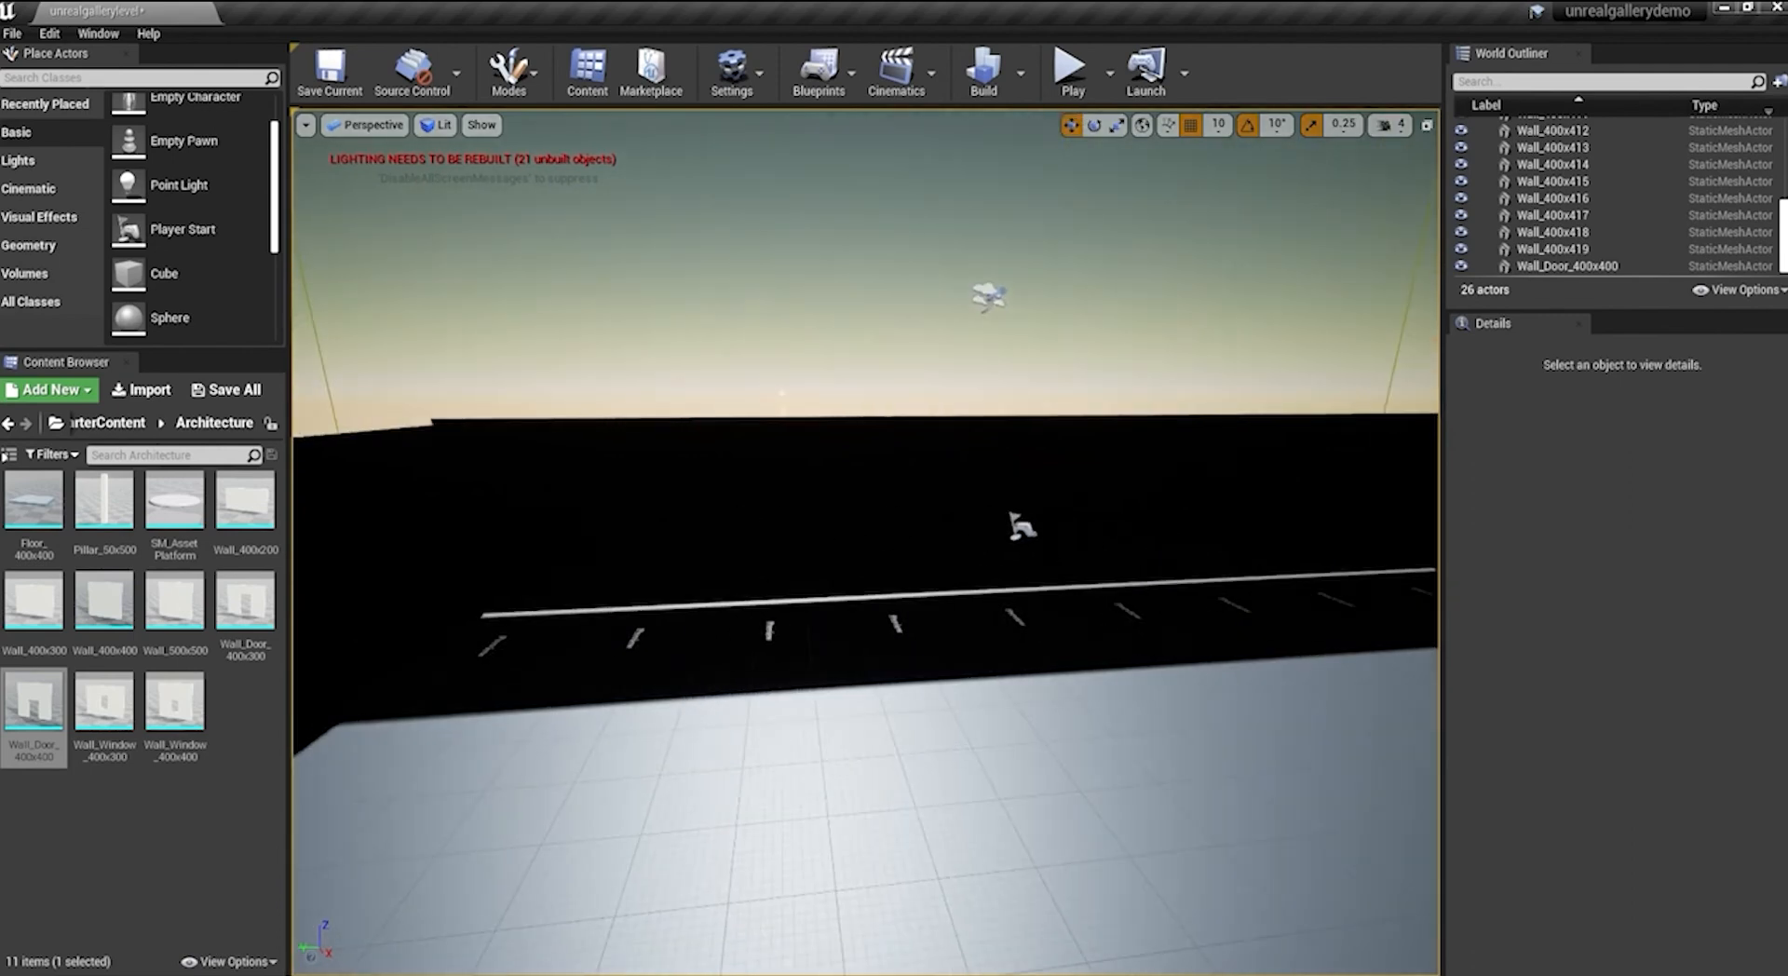
pyautogui.click(513, 452)
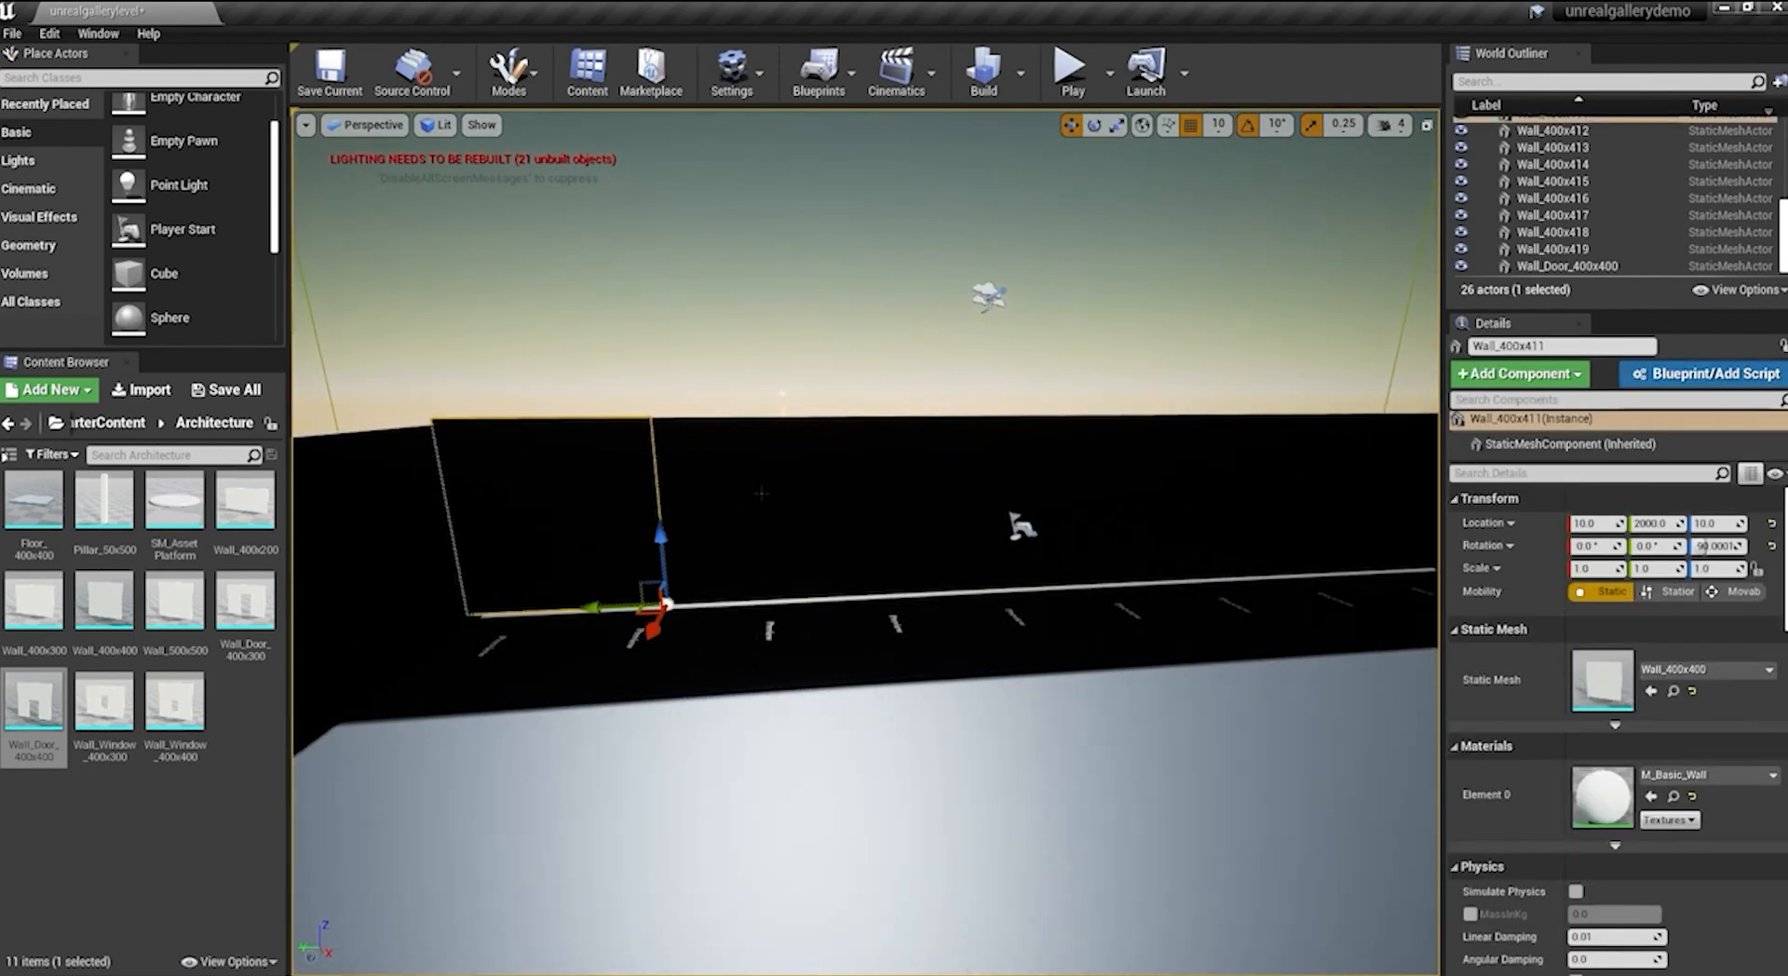
pyautogui.keyDown('ctrl'); pyautogui.click(745, 471); pyautogui.keyUp('ctrl')
pyautogui.keyDown('ctrl'); pyautogui.click(936, 489); pyautogui.keyUp('ctrl')
pyautogui.keyDown('ctrl'); pyautogui.click(1079, 467); pyautogui.keyUp('ctrl')
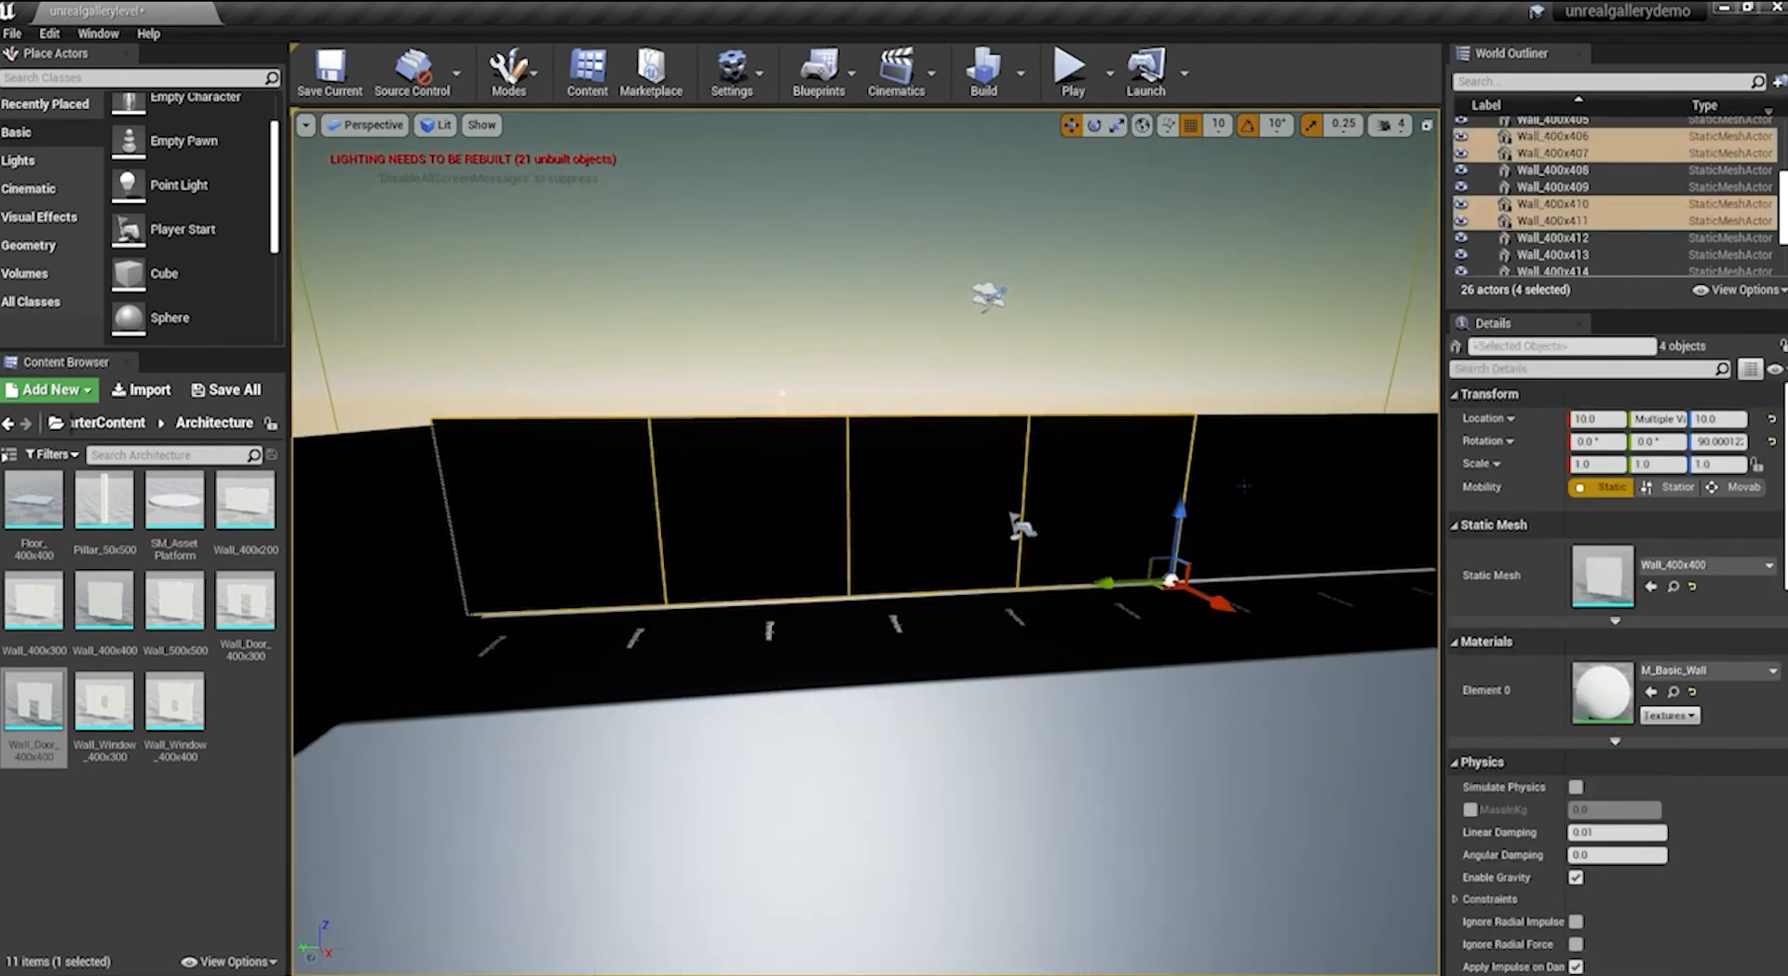
pyautogui.keyDown('ctrl'); pyautogui.click(1339, 492); pyautogui.keyUp('ctrl')
pyautogui.keyDown('ctrl'); pyautogui.click(1377, 492); pyautogui.keyUp('ctrl')
pyautogui.moveTo(1311, 603); pyautogui.dragTo(1309, 606)
pyautogui.moveTo(1308, 606); pyautogui.dragTo(1437, 597, button='middle')
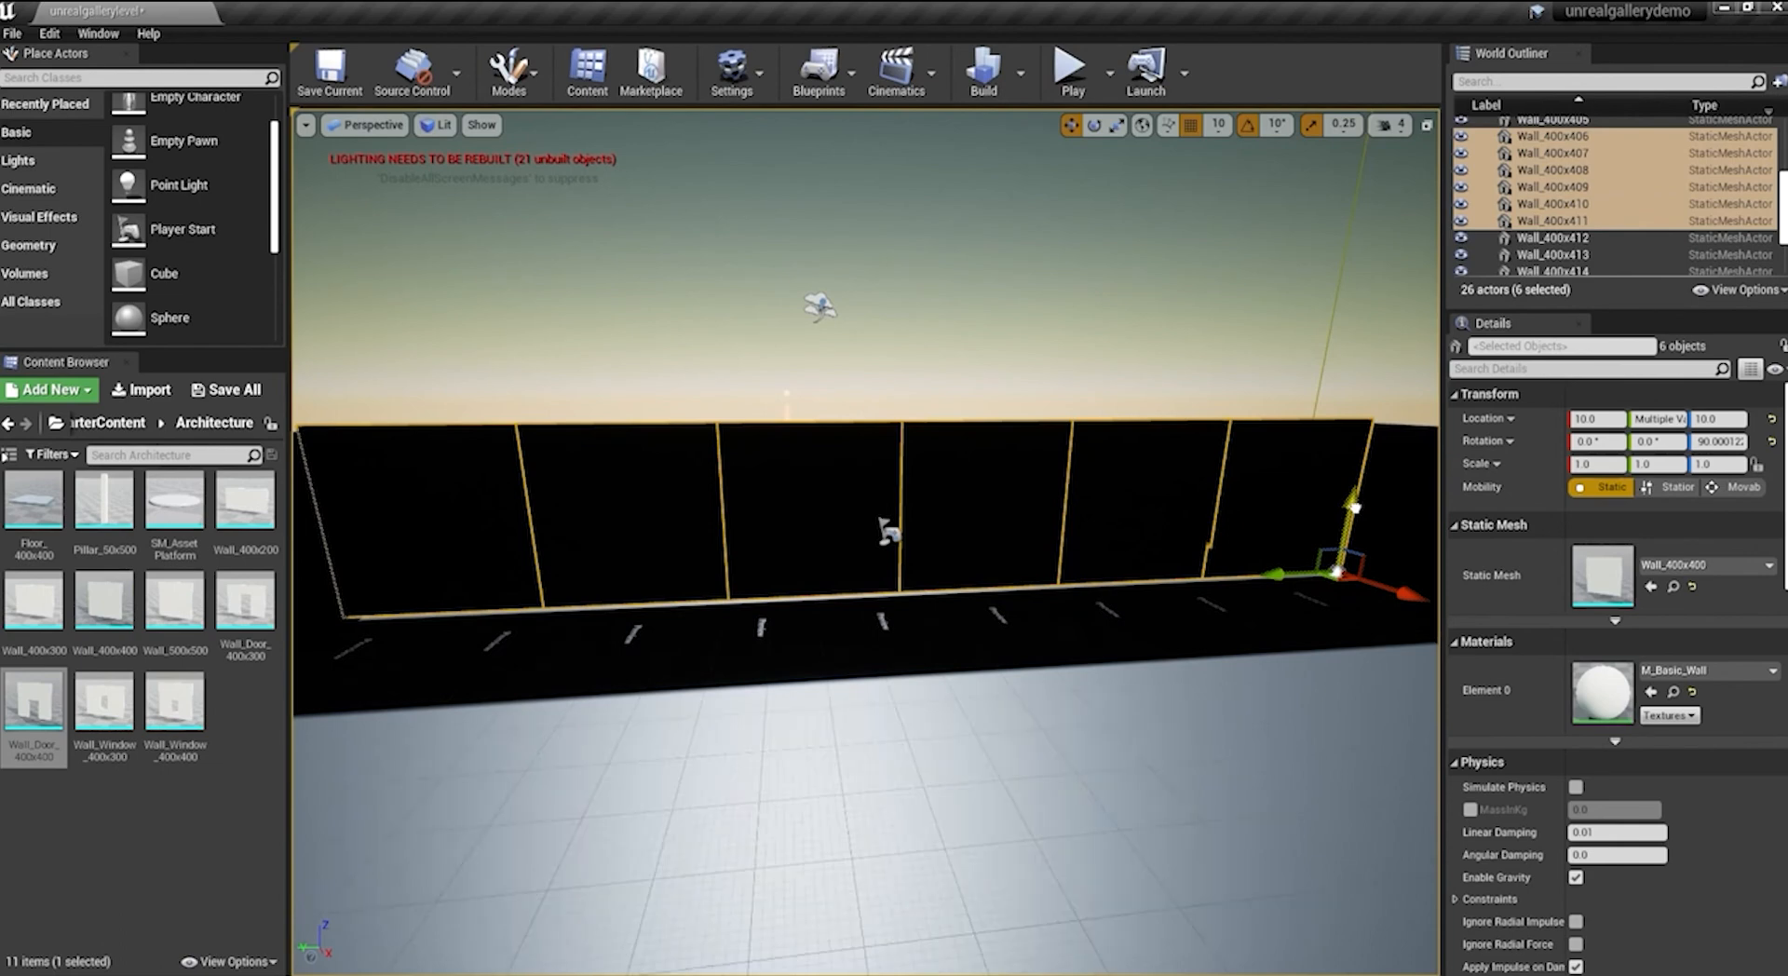
pyautogui.moveTo(1353, 506); pyautogui.dragTo(1353, 511)
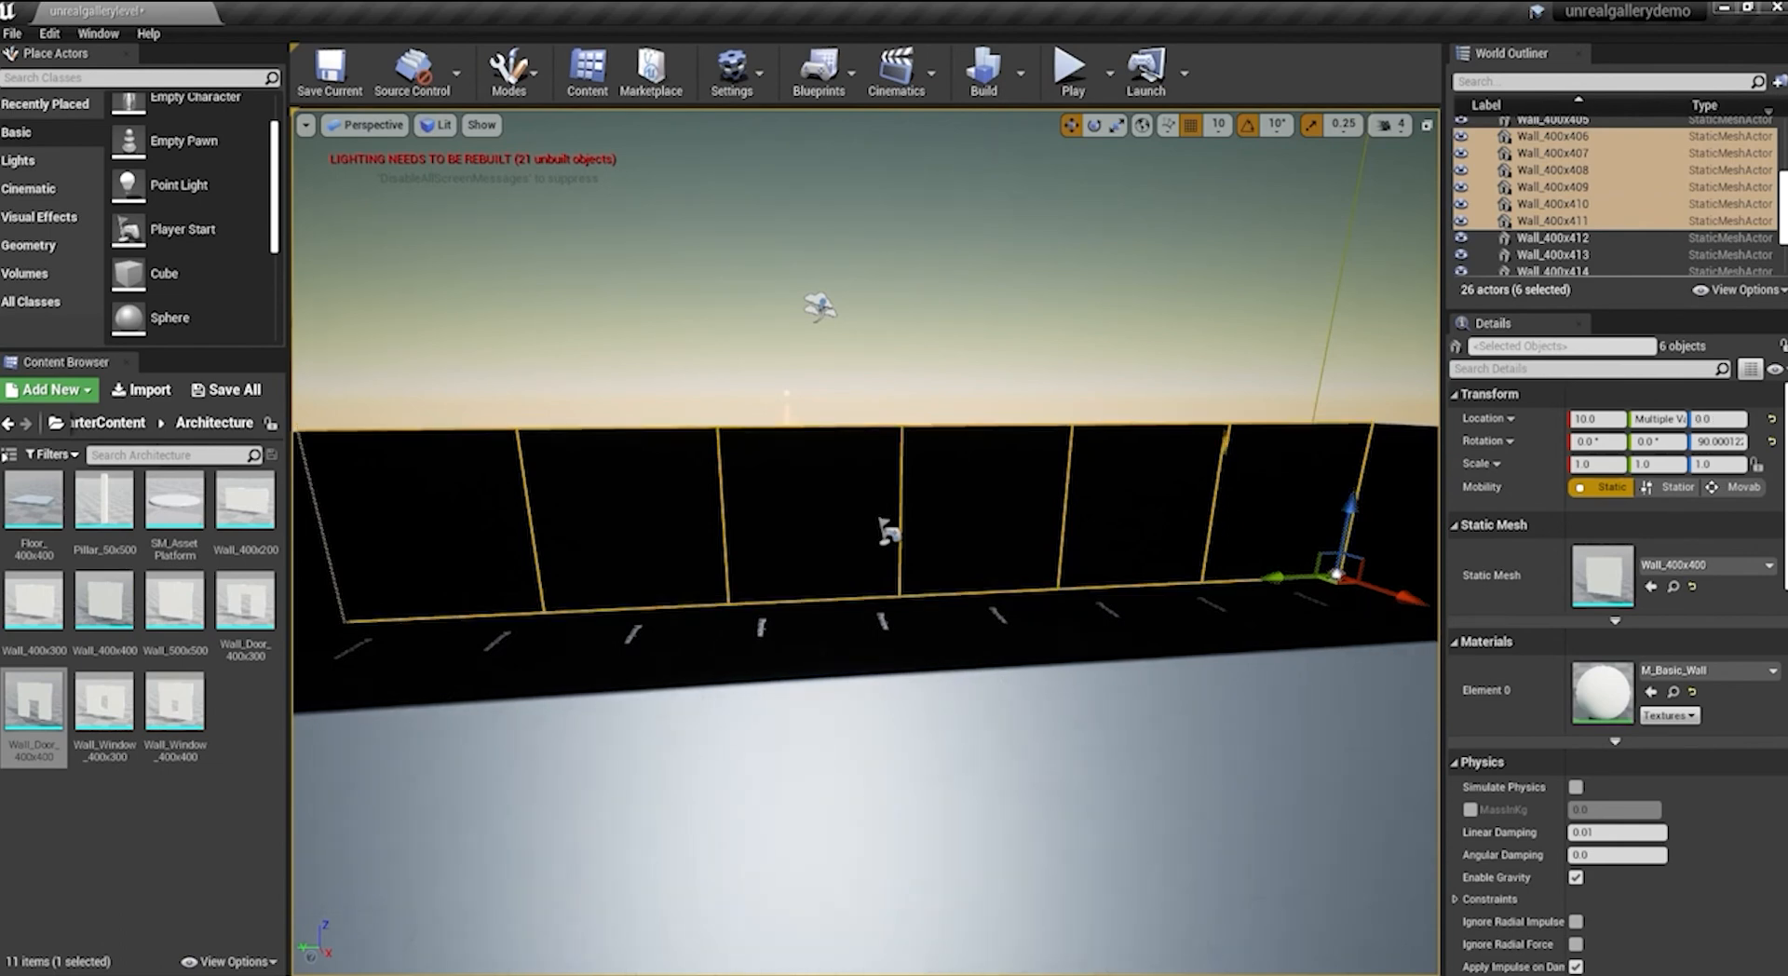
pyautogui.click(1130, 313)
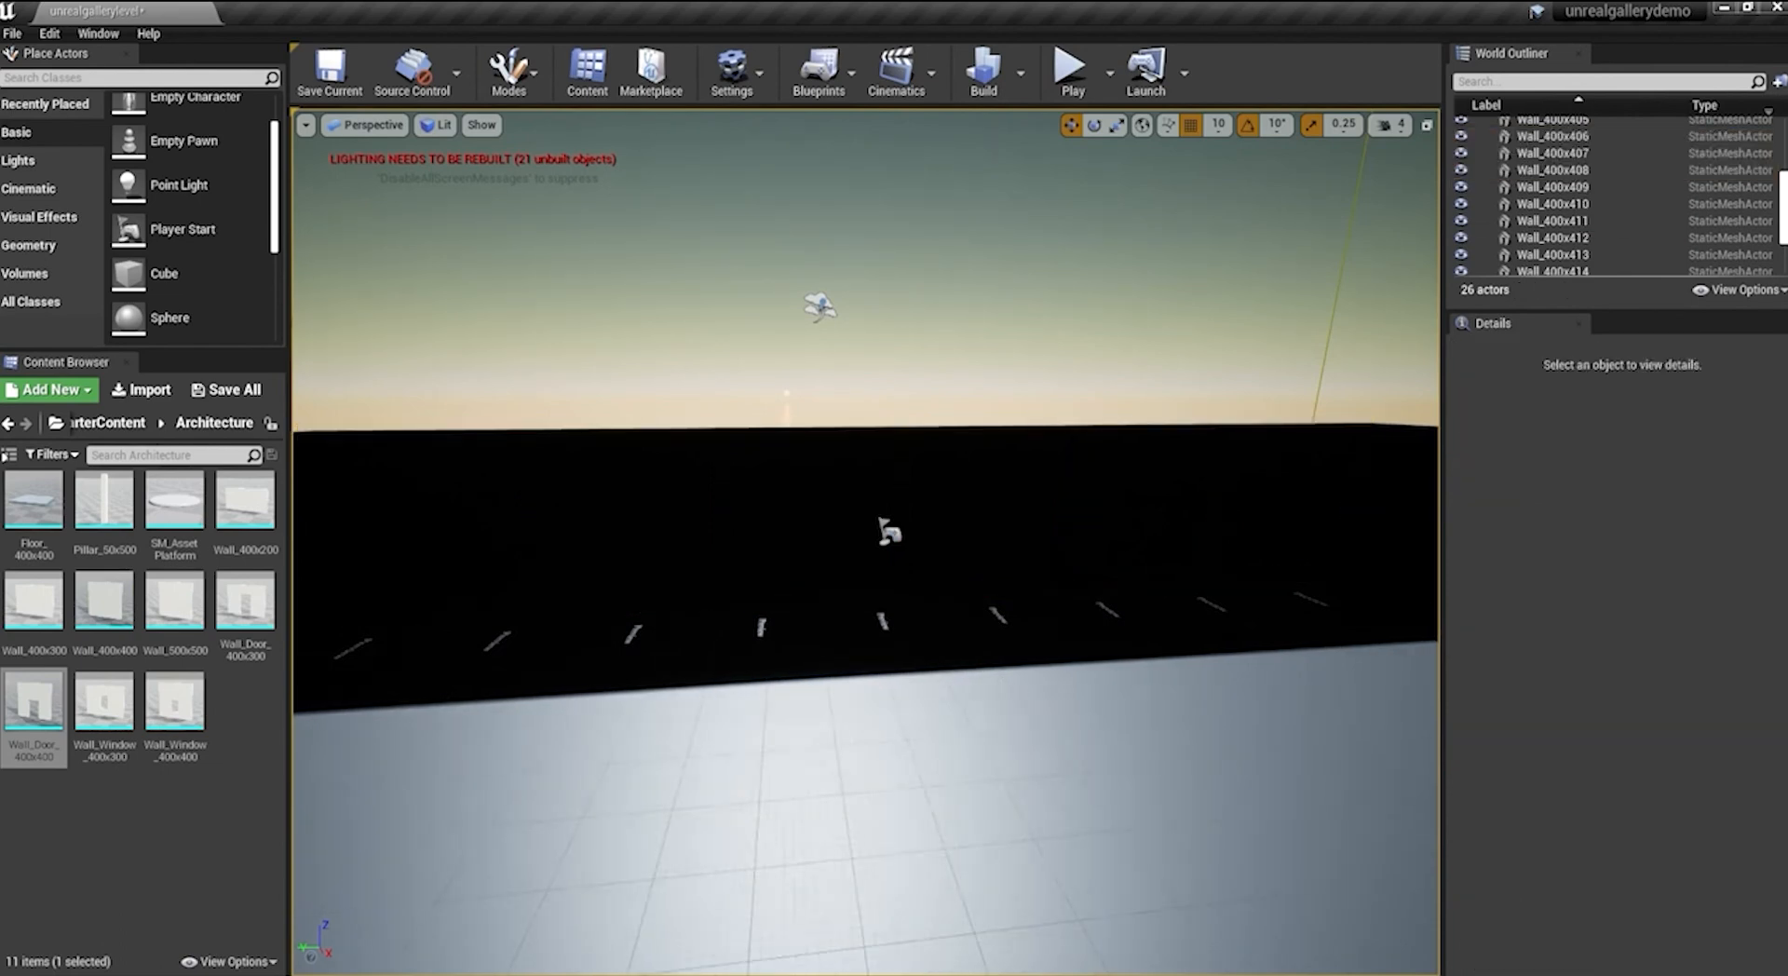
pyautogui.moveTo(1131, 313); pyautogui.dragTo(56, 324)
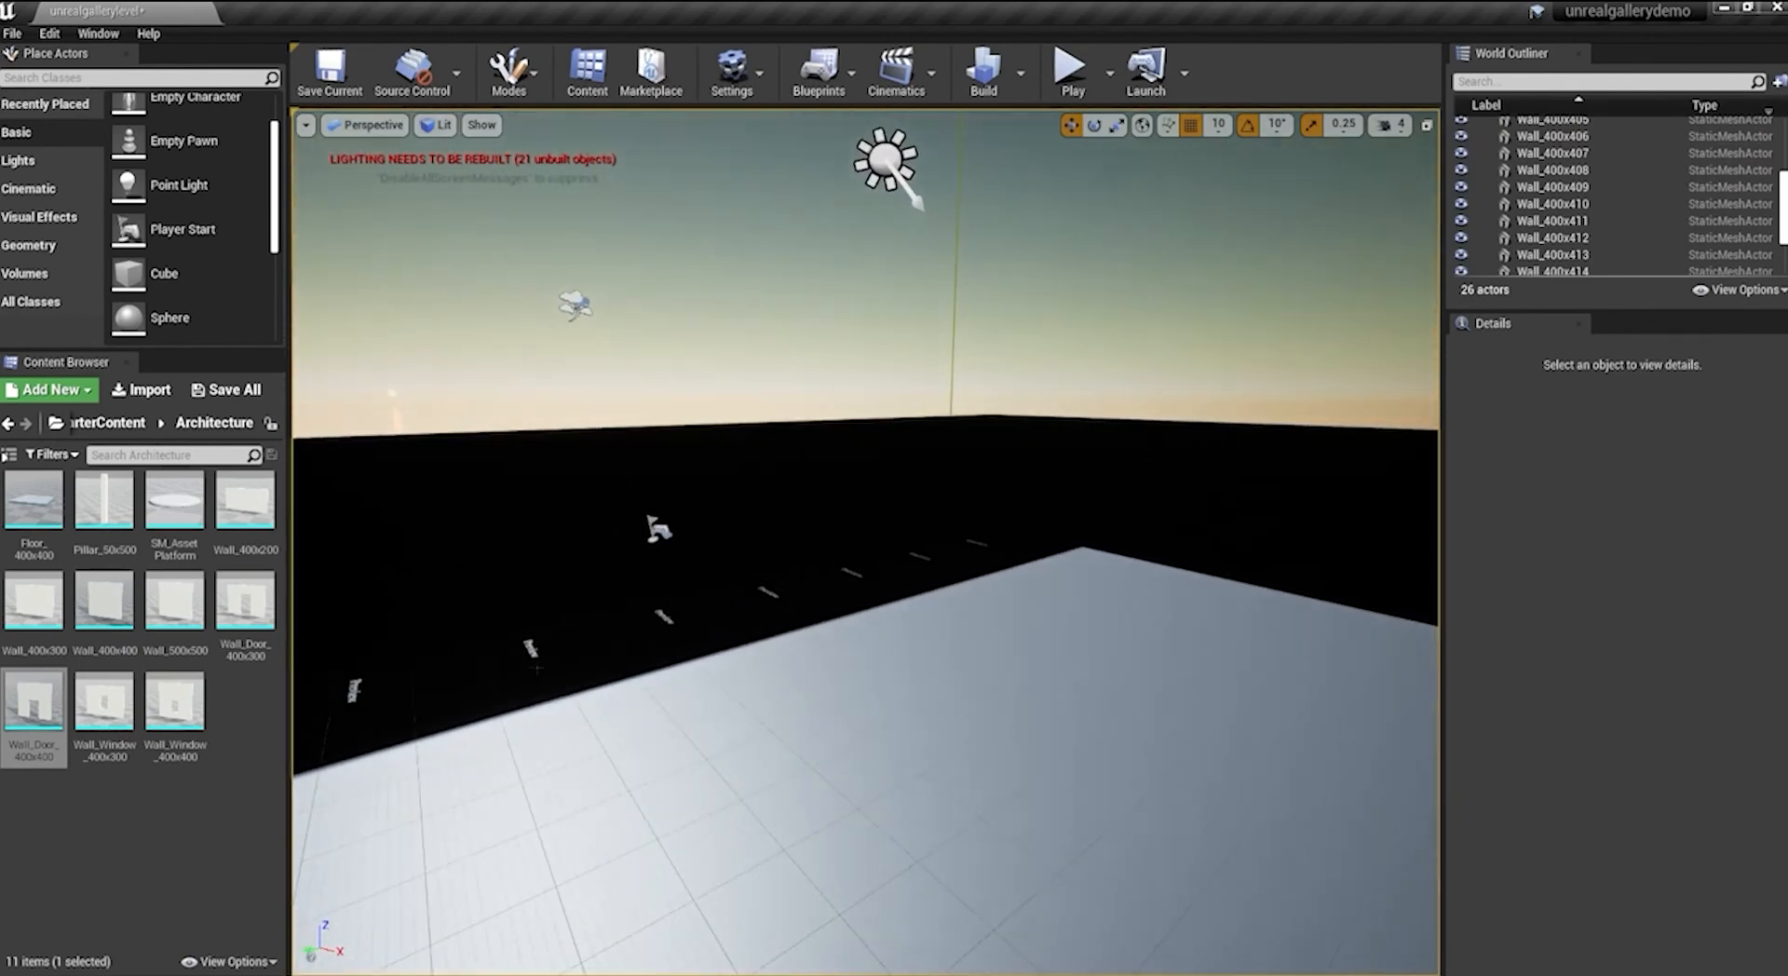
pyautogui.hotkey('ctrl', 's')
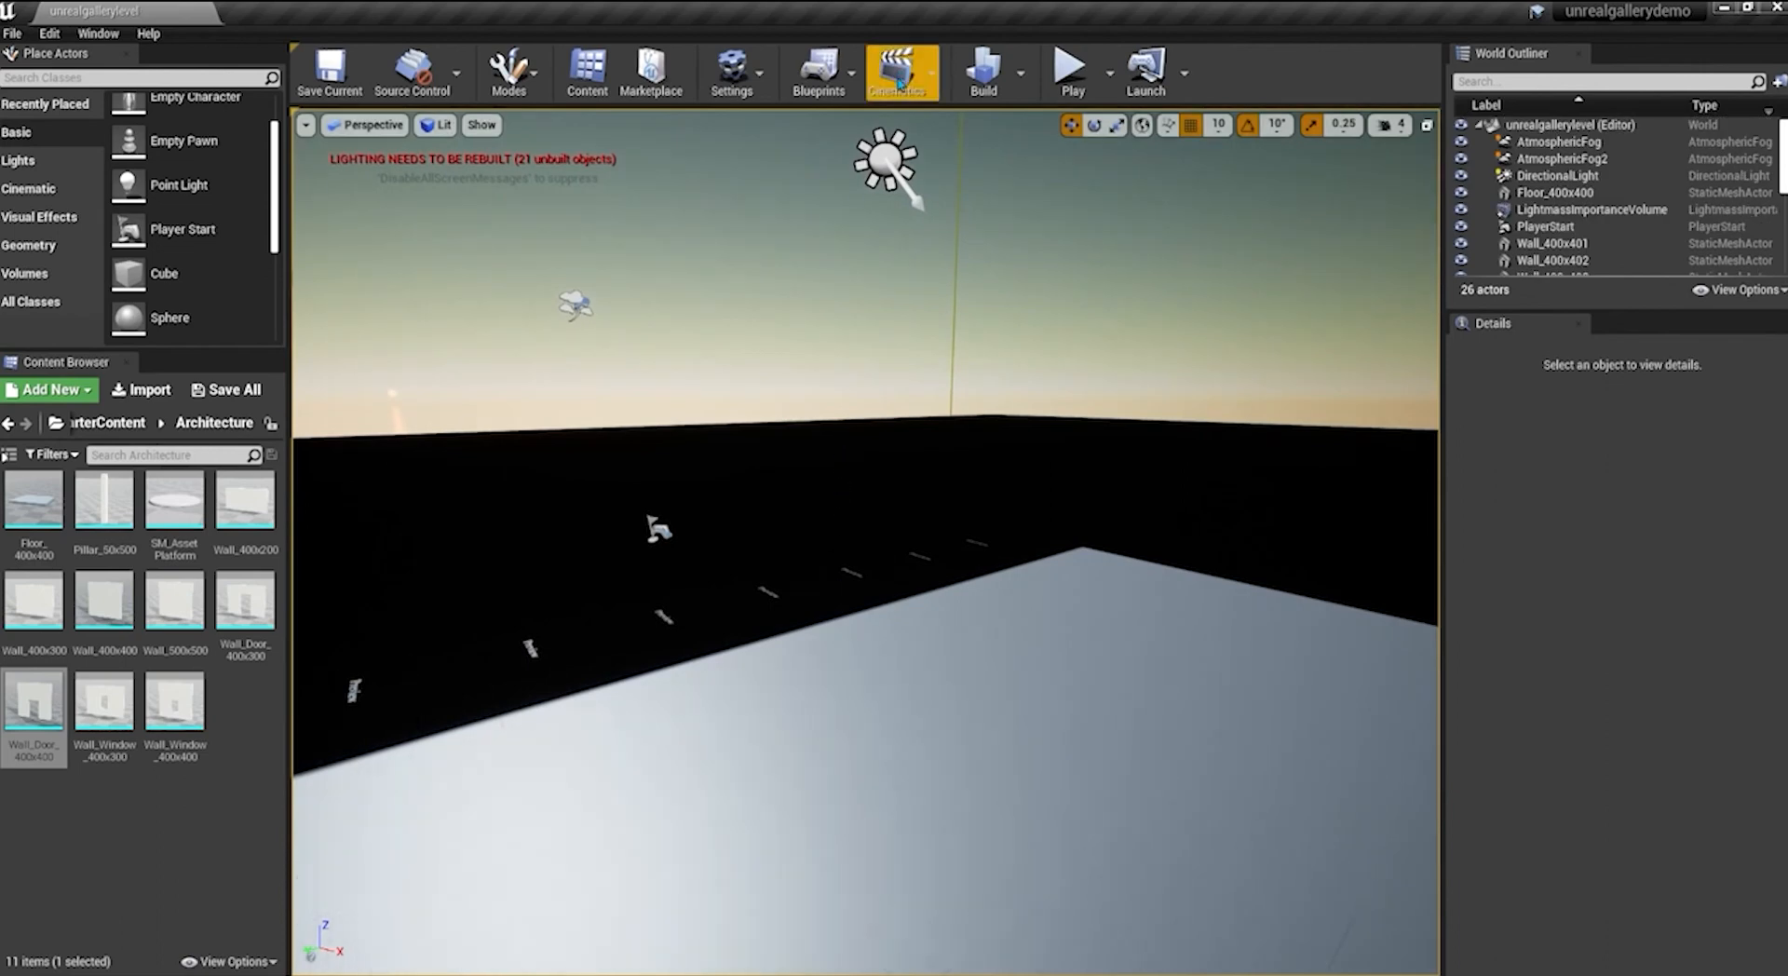
# Rotate the directional light to point almost straight down, with a Y rotation of about -84°
pyautogui.click(885, 154)
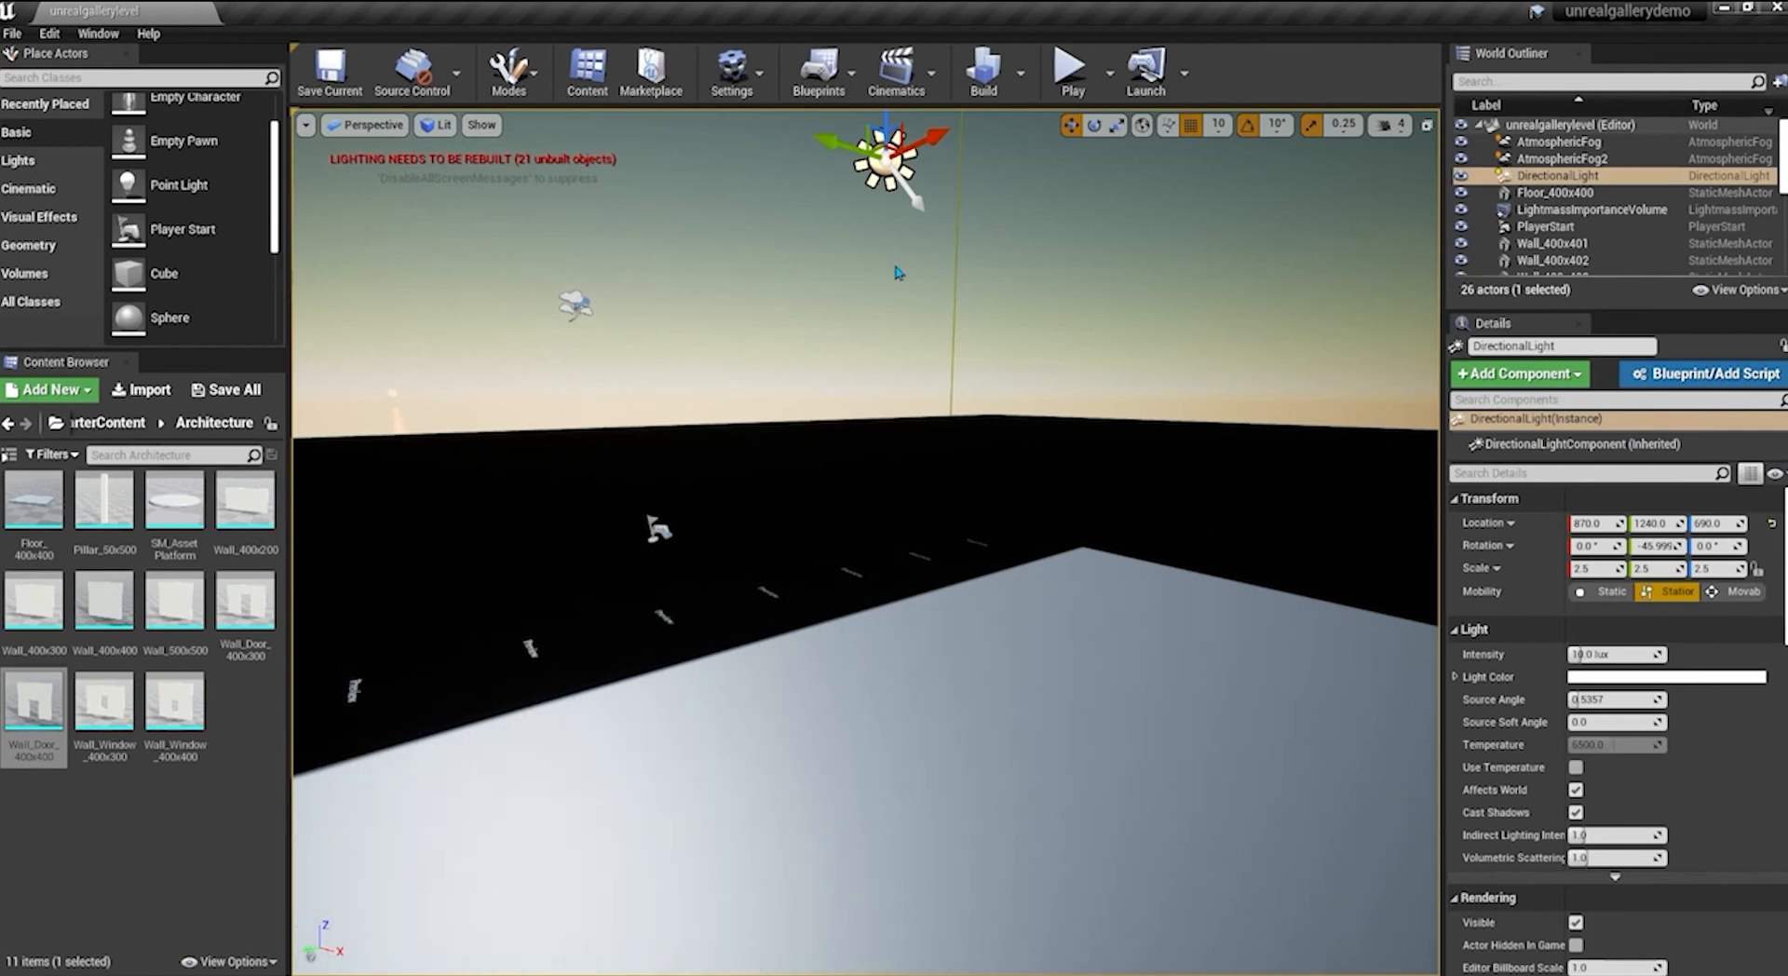
pyautogui.press('e')
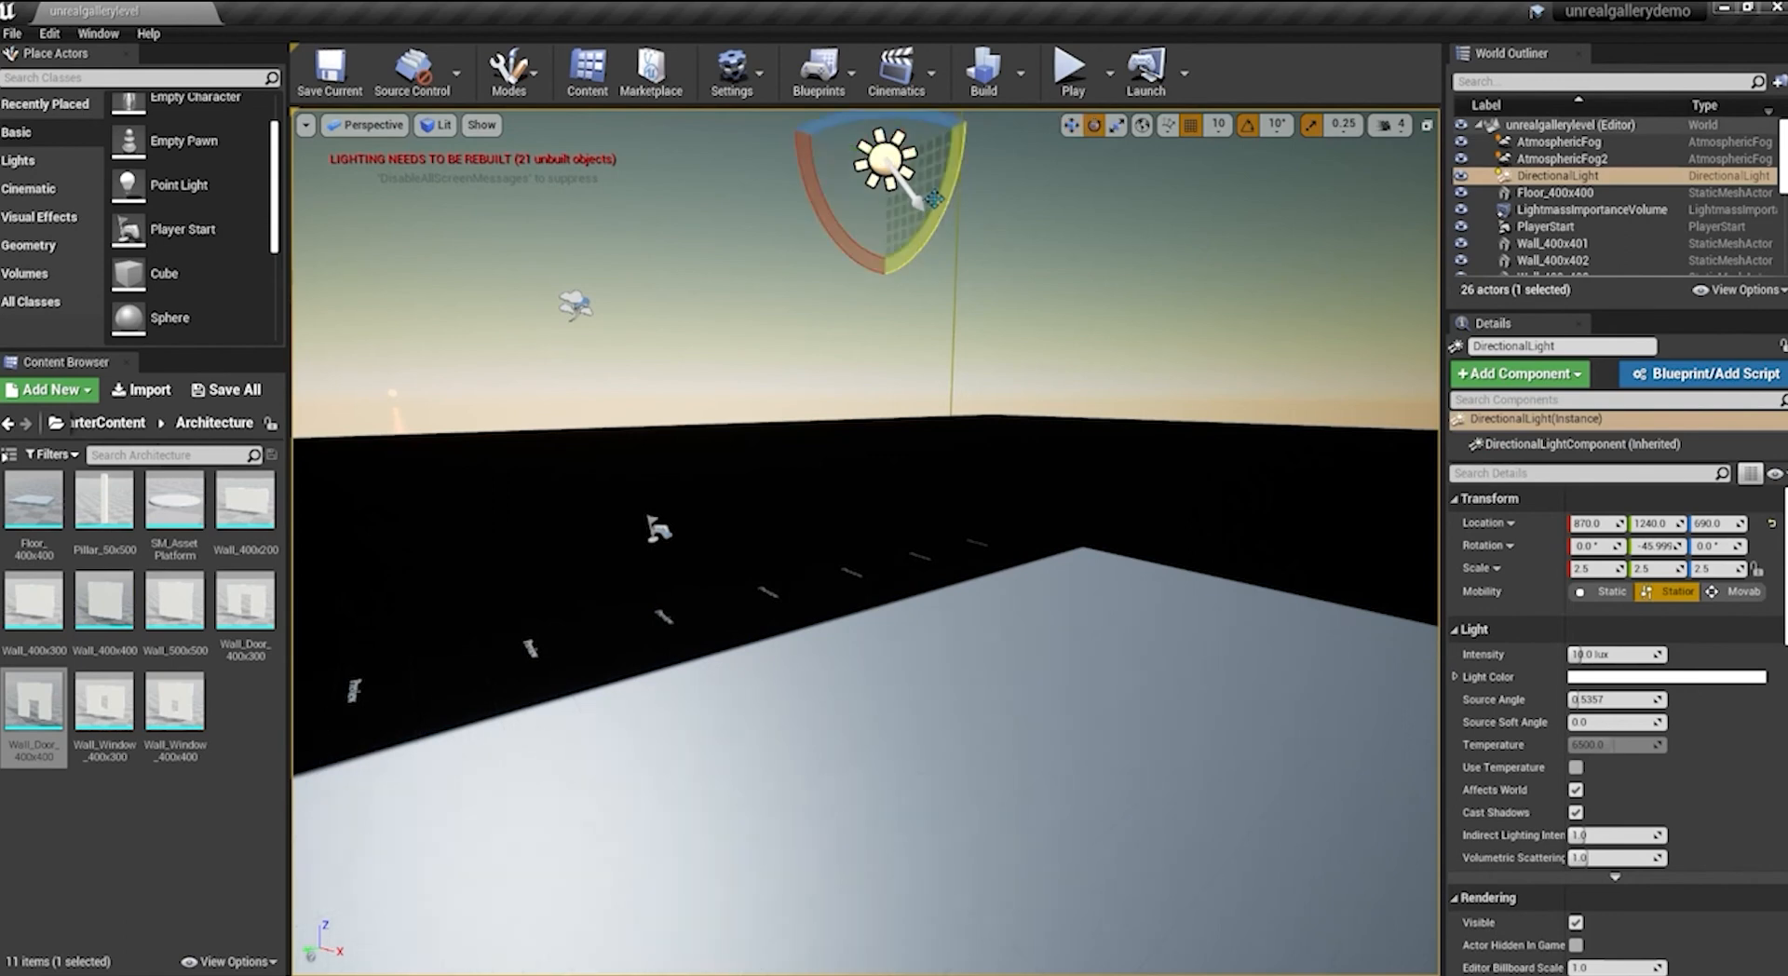
pyautogui.moveTo(934, 198)
pyautogui.mouseDown()
pyautogui.moveTo(961, 146)
pyautogui.moveTo(929, 248)
pyautogui.moveTo(951, 189)
pyautogui.mouseUp()
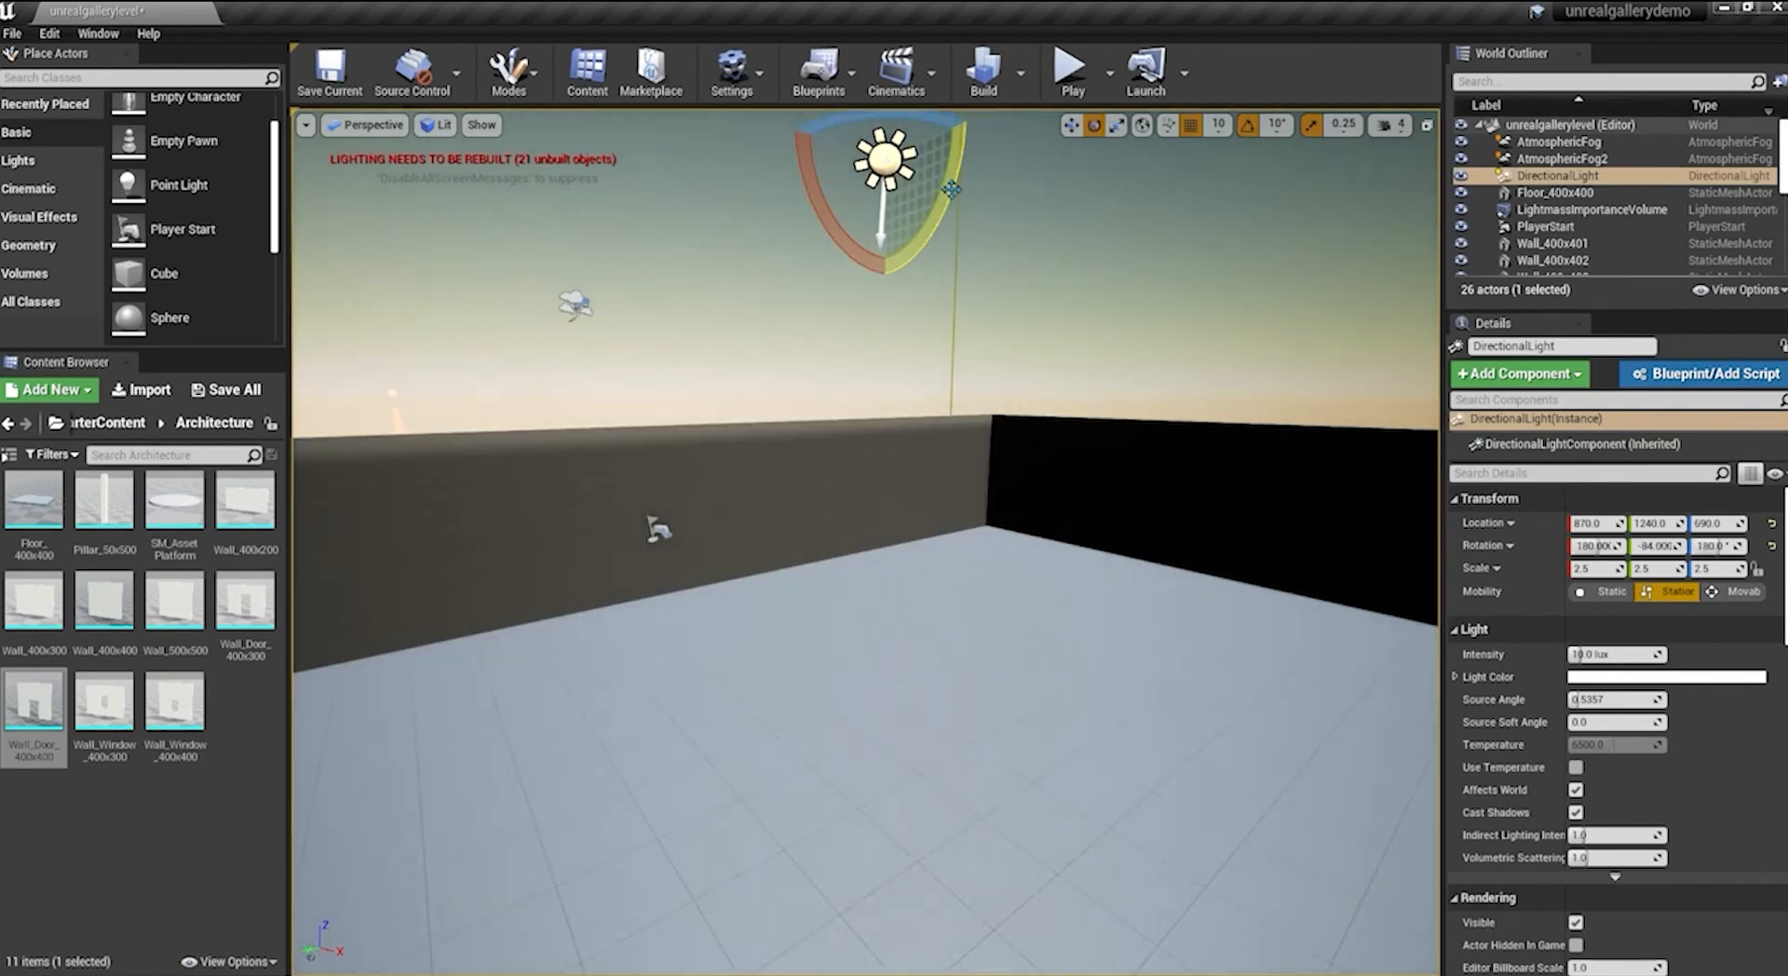
pyautogui.moveTo(898, 218); pyautogui.dragTo(699, 347, button='right')
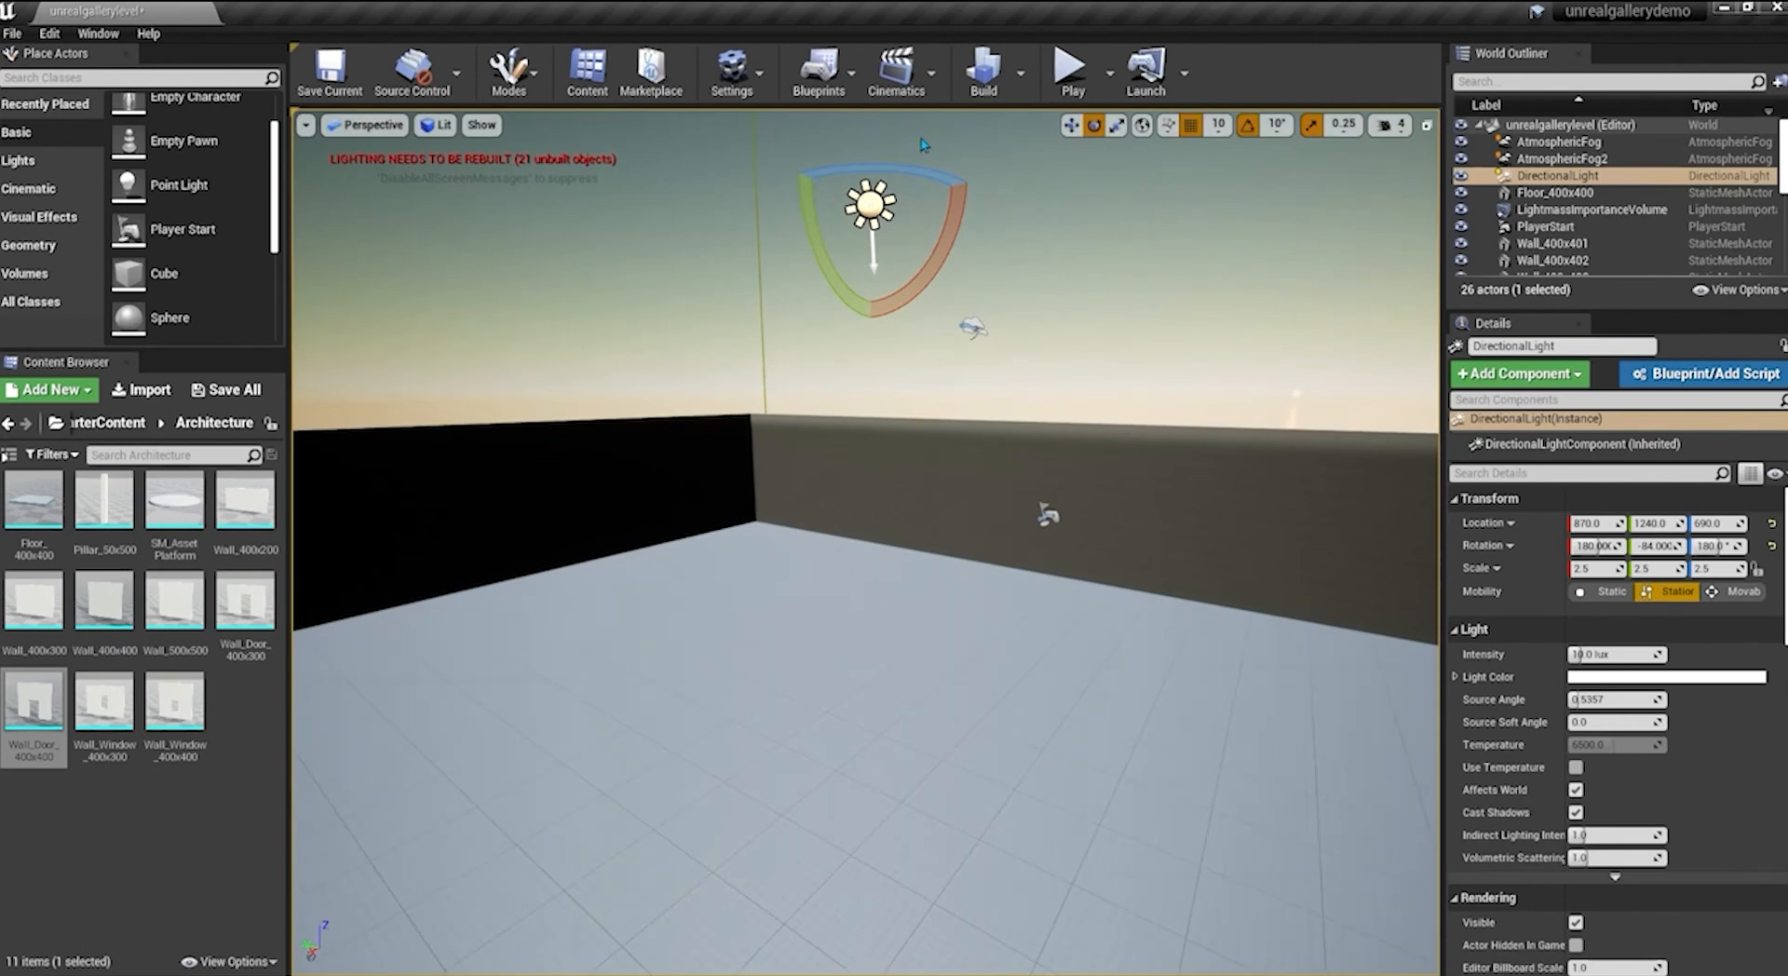
# Build the level's lighting, allow SwarmAgent through the firewall, and close the message log
pyautogui.click(982, 75)
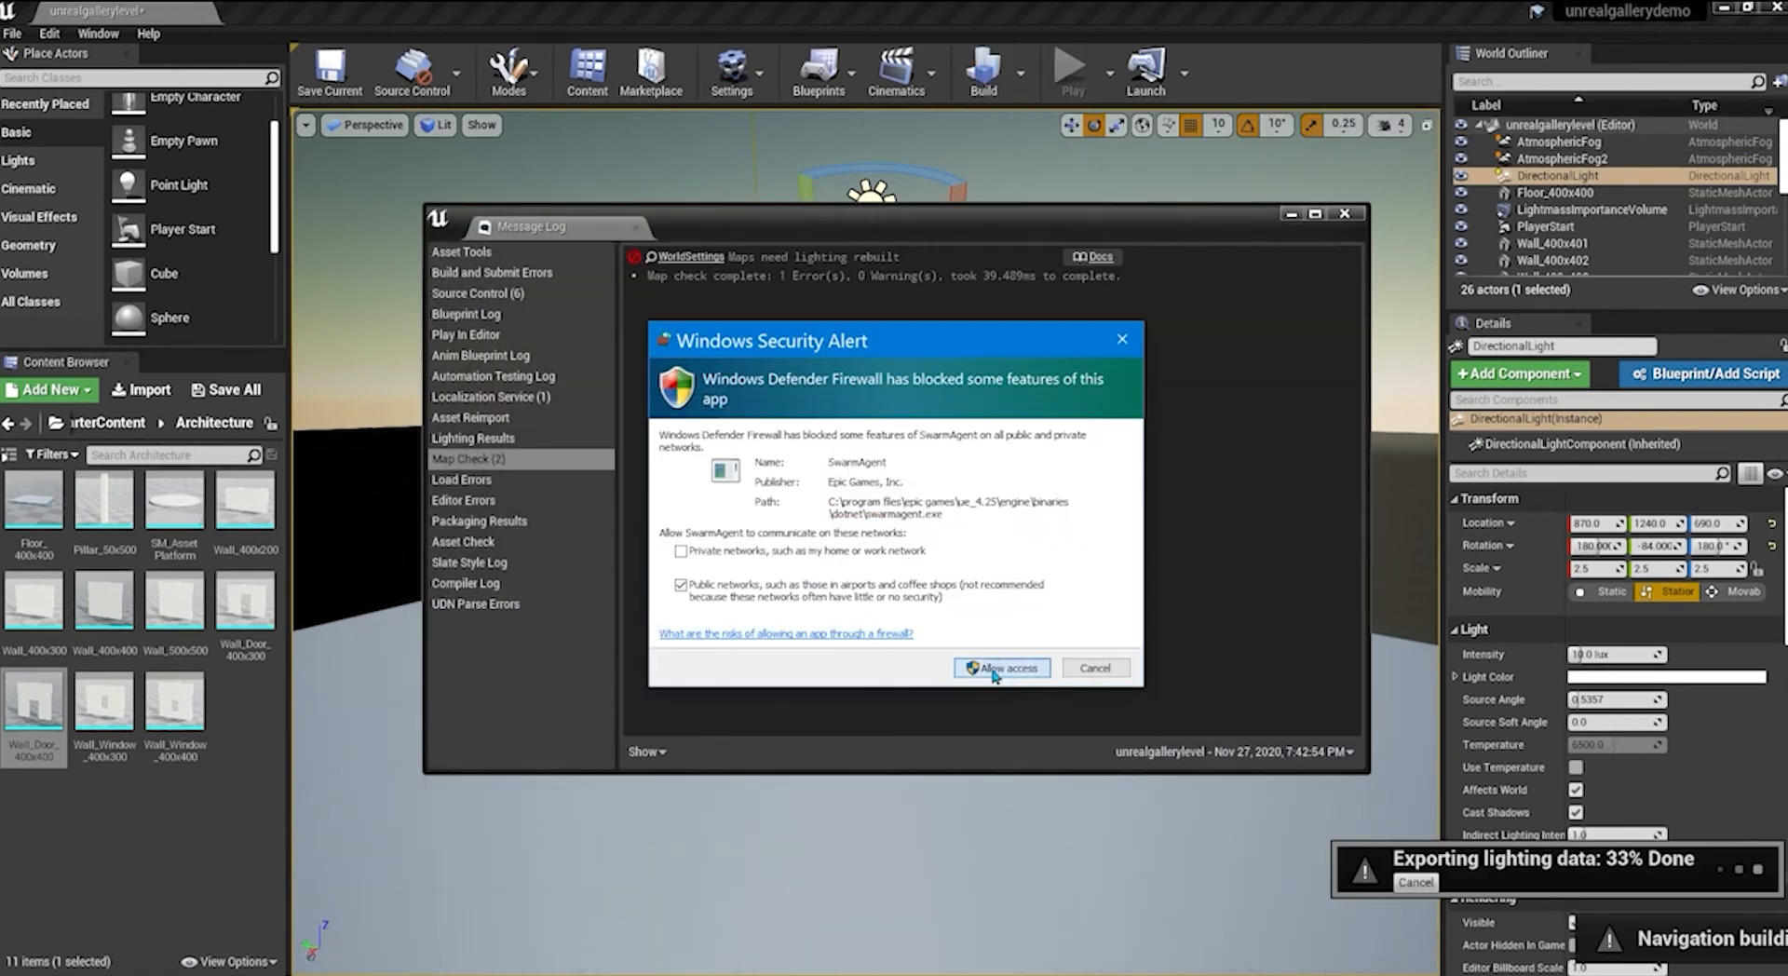
pyautogui.click(994, 670)
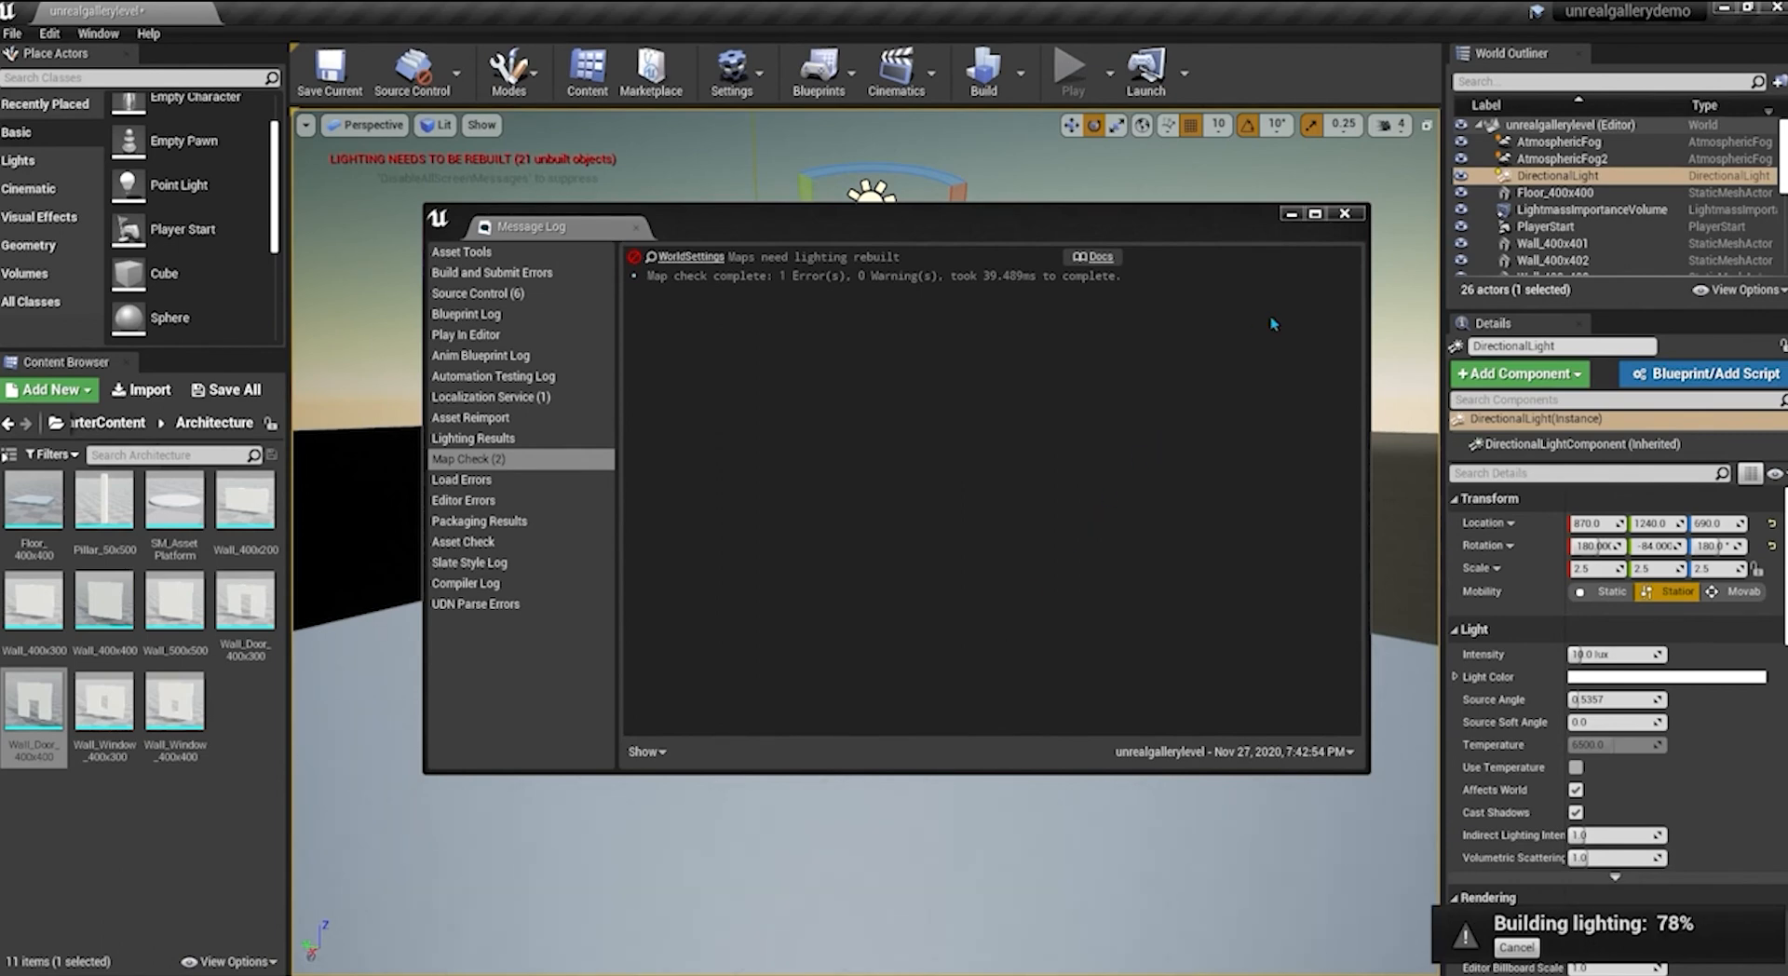
pyautogui.click(1345, 215)
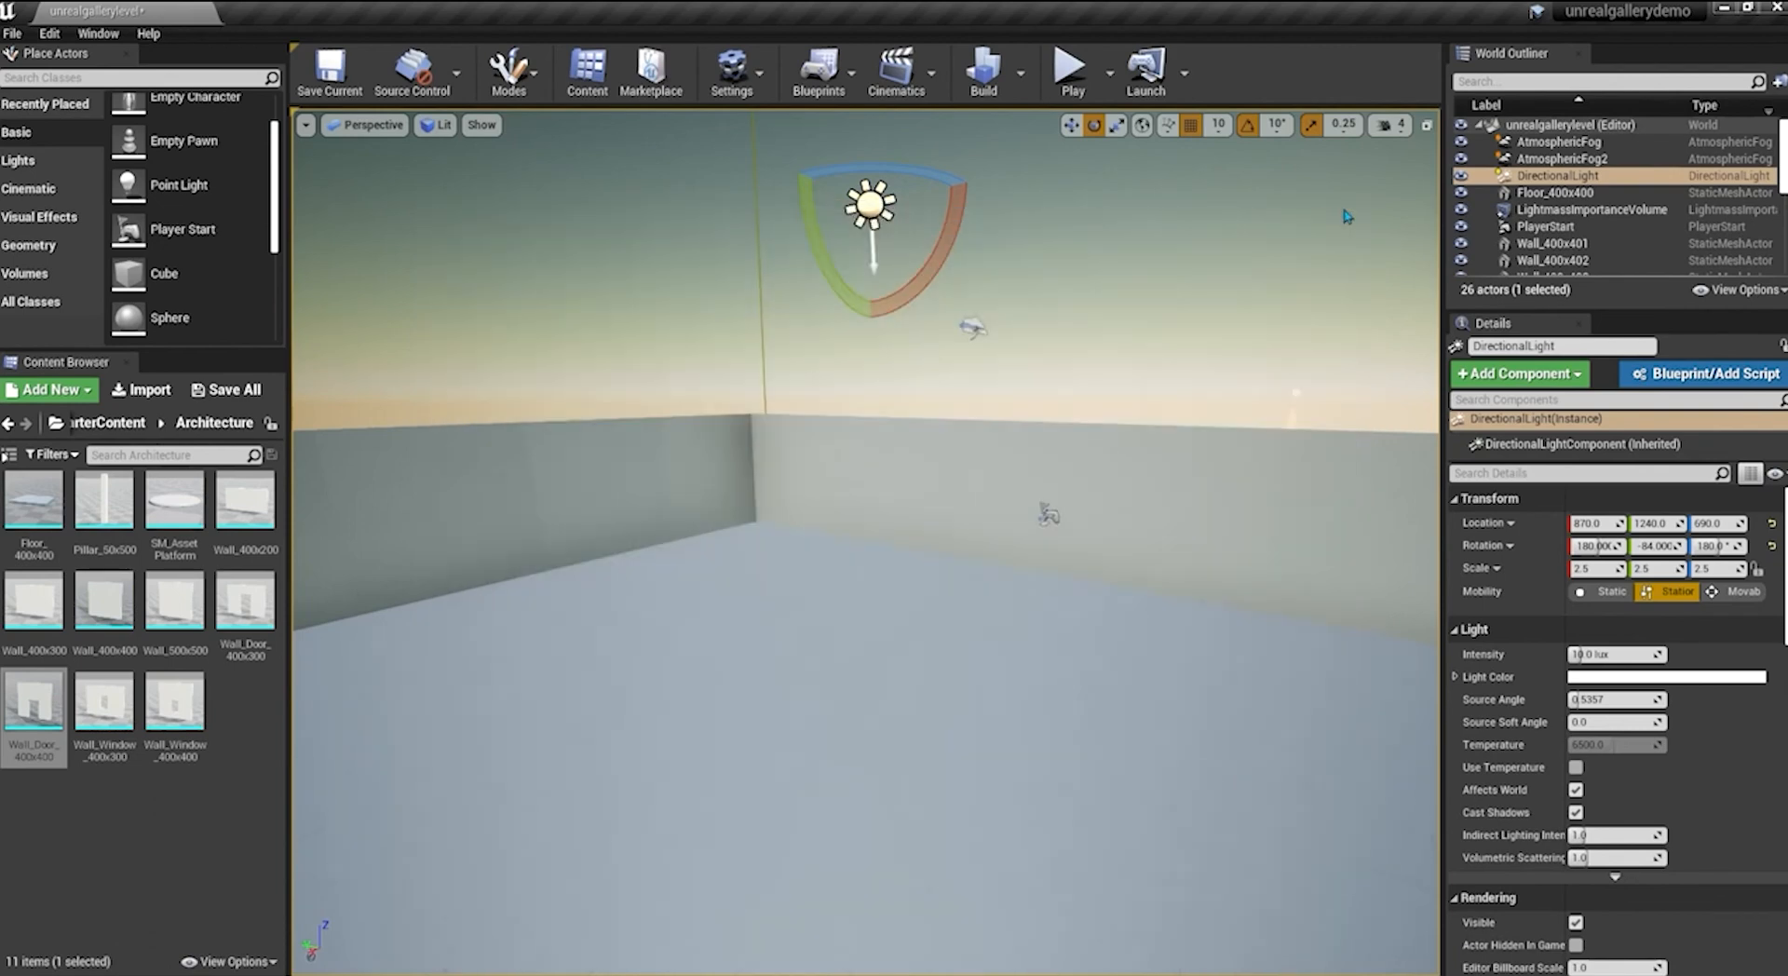
# In the Top view, move the Player Start across the floor toward the door wall, to X 1500
pyautogui.moveTo(866, 540)
pyautogui.mouseDown()
pyautogui.moveTo(726, 652)
pyautogui.moveTo(1062, 652)
pyautogui.moveTo(1071, 736)
pyautogui.moveTo(1062, 643)
pyautogui.moveTo(1136, 447)
pyautogui.moveTo(764, 503)
pyautogui.moveTo(745, 597)
pyautogui.moveTo(783, 708)
pyautogui.moveTo(875, 503)
pyautogui.moveTo(848, 512)
pyautogui.mouseUp()
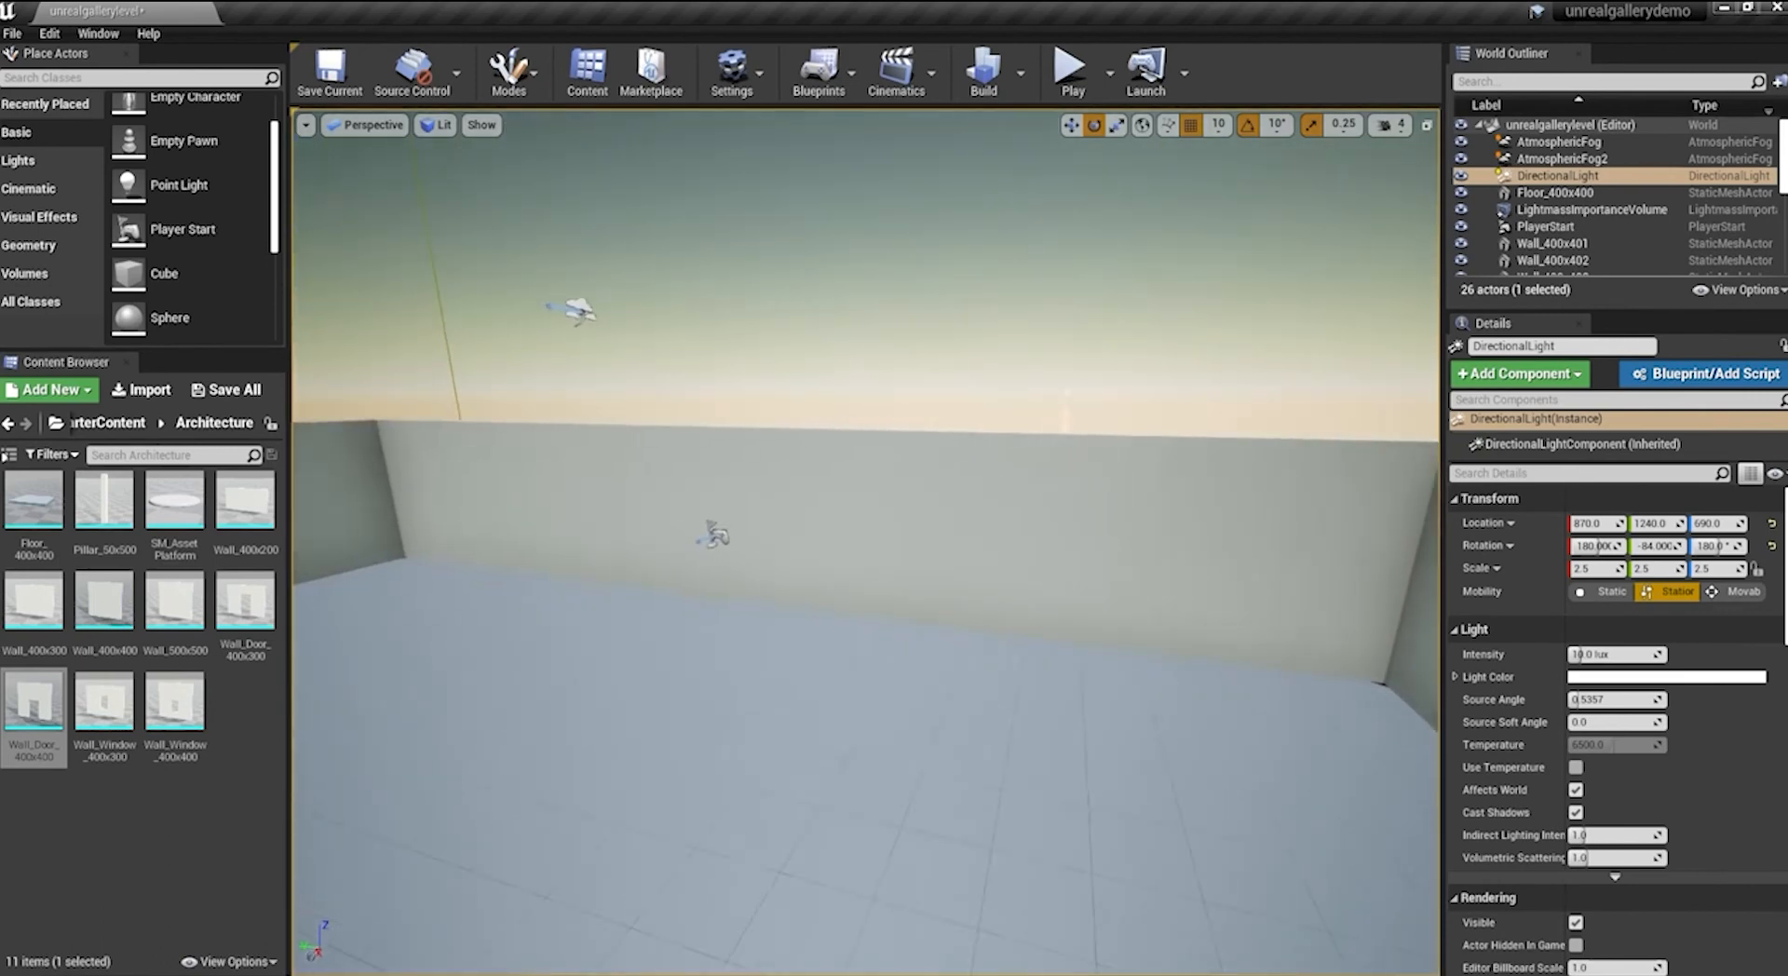
pyautogui.click(332, 126)
pyautogui.click(368, 190)
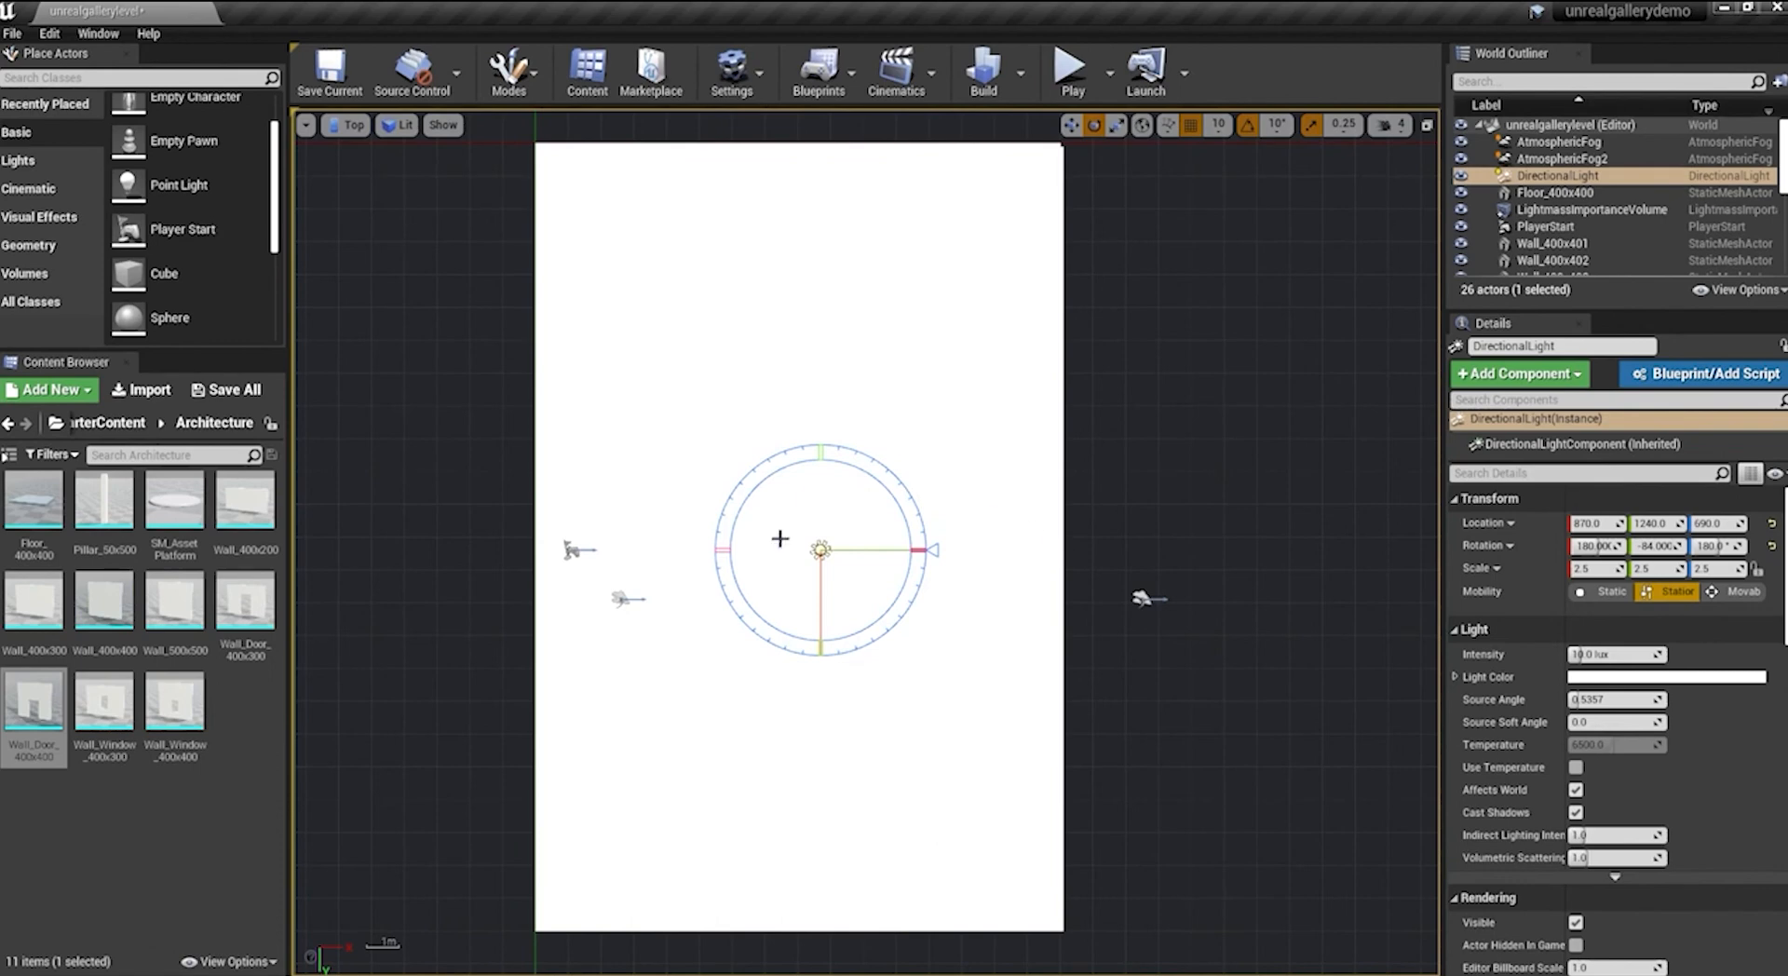
pyautogui.click(570, 550)
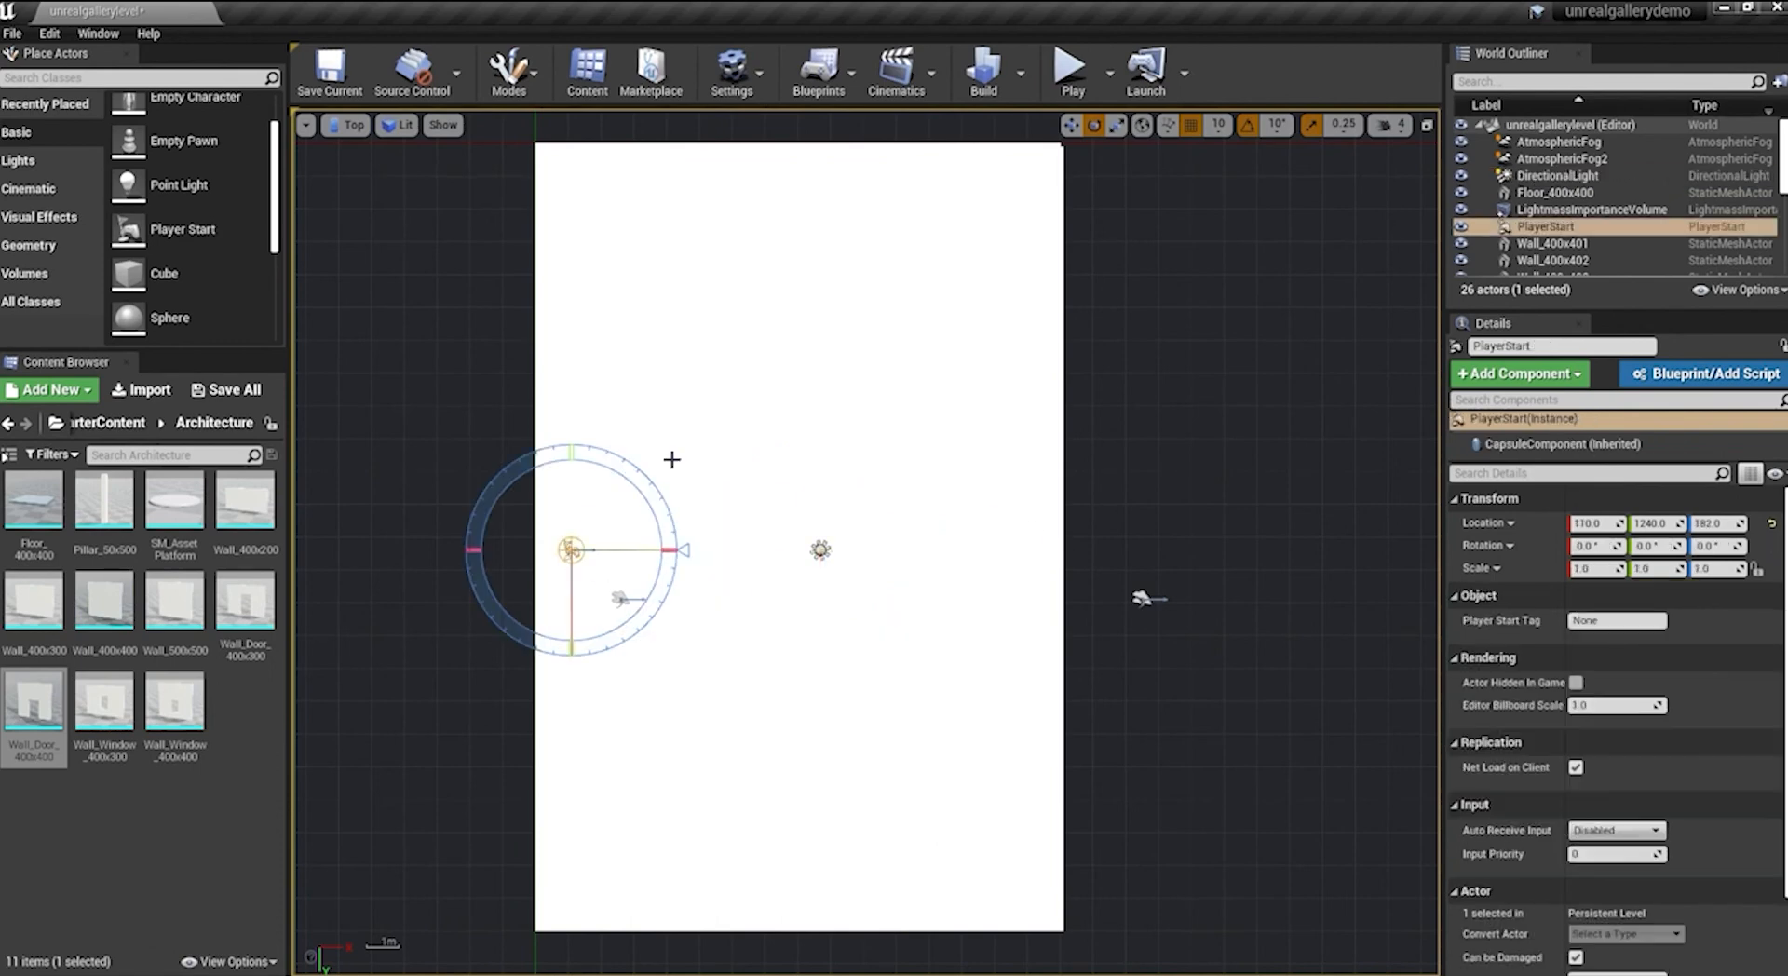
pyautogui.press('w')
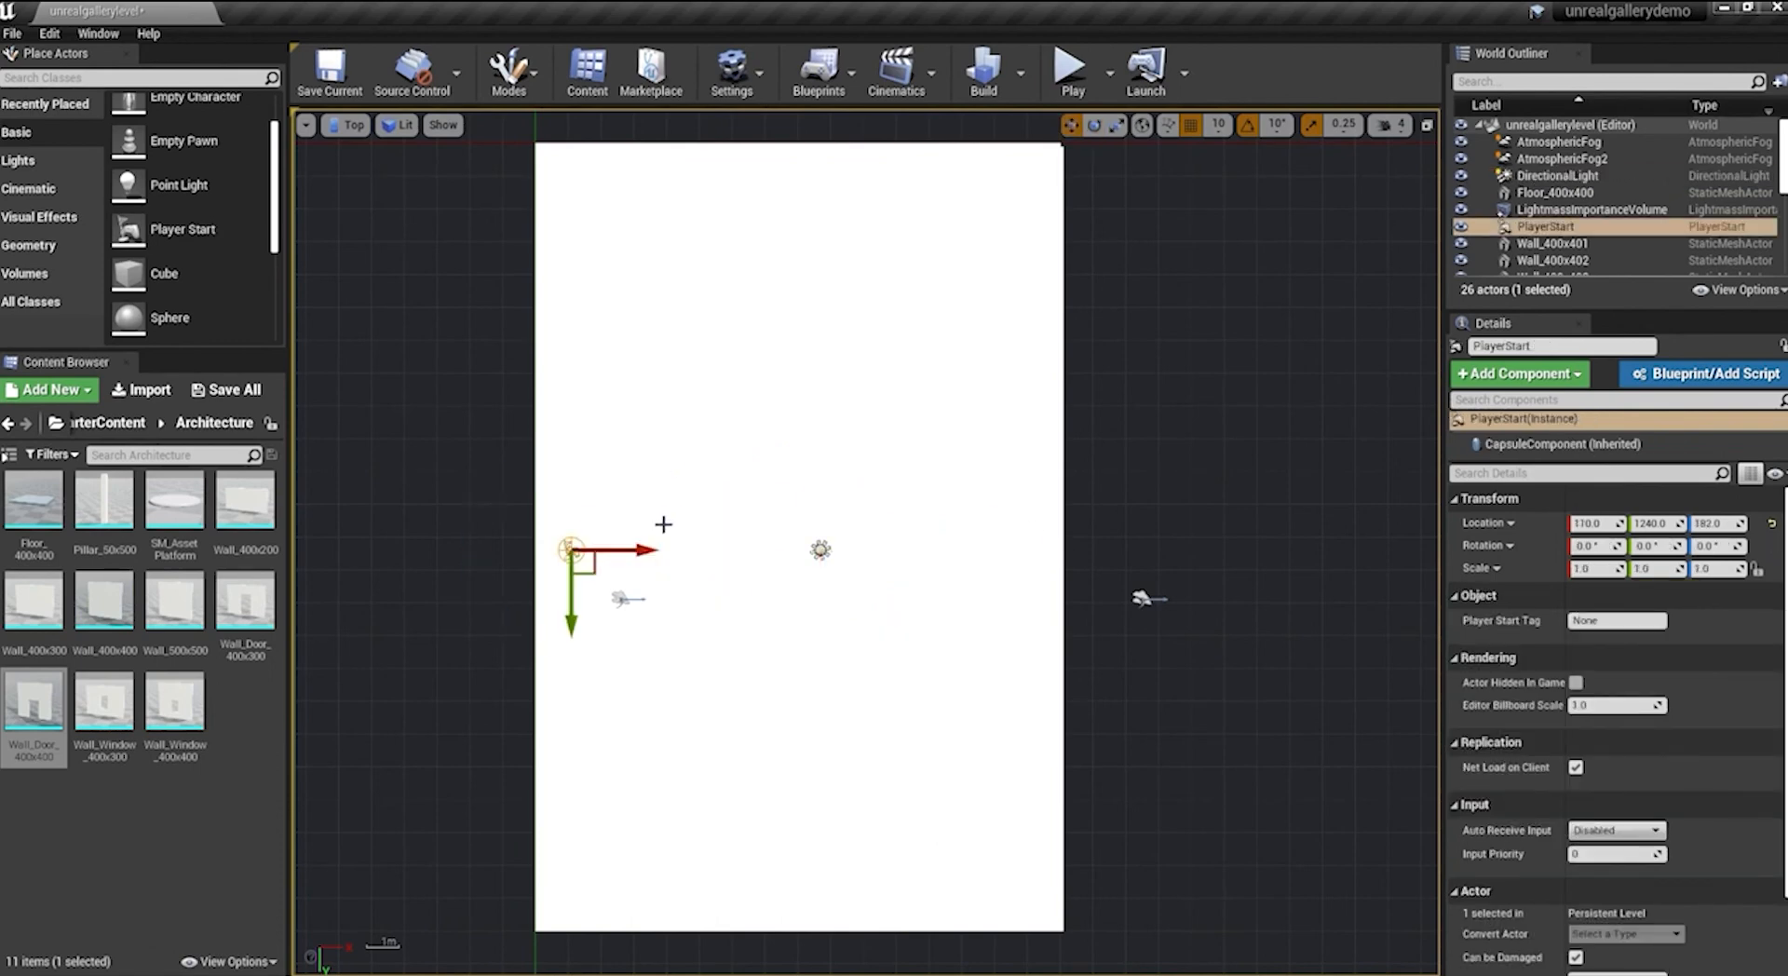
pyautogui.moveTo(641, 551); pyautogui.dragTo(1095, 549)
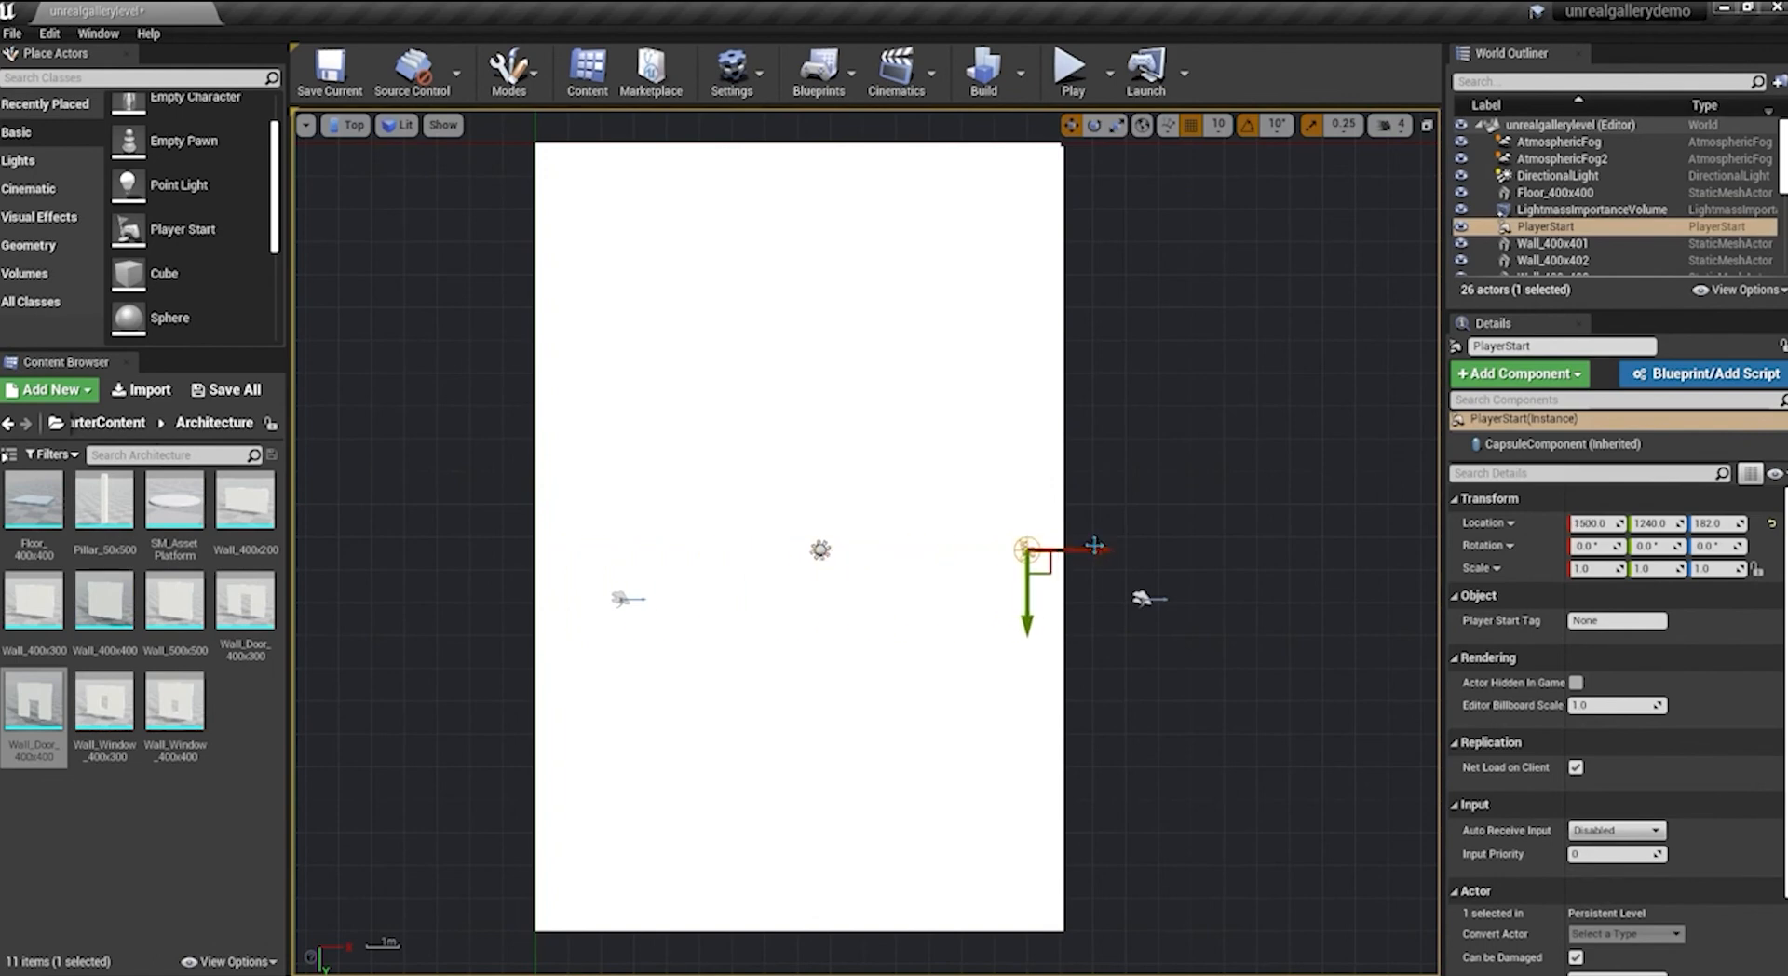
# In the Perspective view, position the Player Start just inside the doorway, at Y 1440 and Z 42
pyautogui.click(347, 124)
pyautogui.click(365, 162)
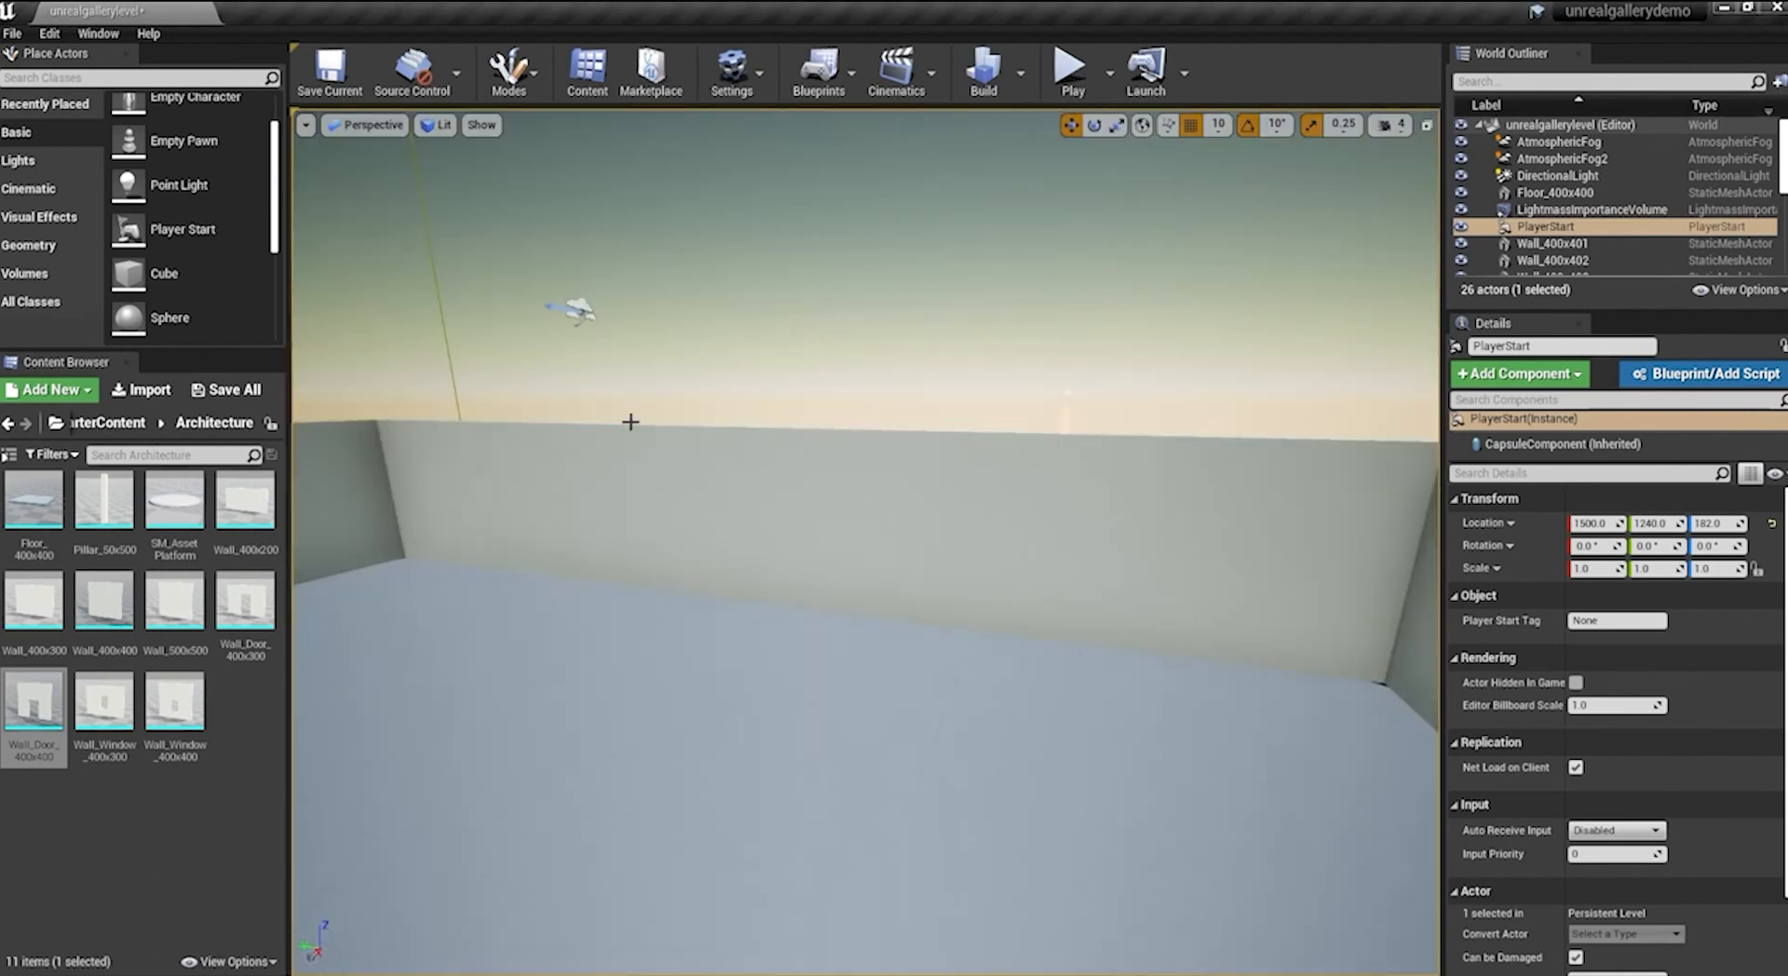
pyautogui.scroll(-5, 627, 454)
pyautogui.moveTo(627, 455); pyautogui.dragTo(643, 573)
pyautogui.moveTo(496, 619); pyautogui.dragTo(416, 663)
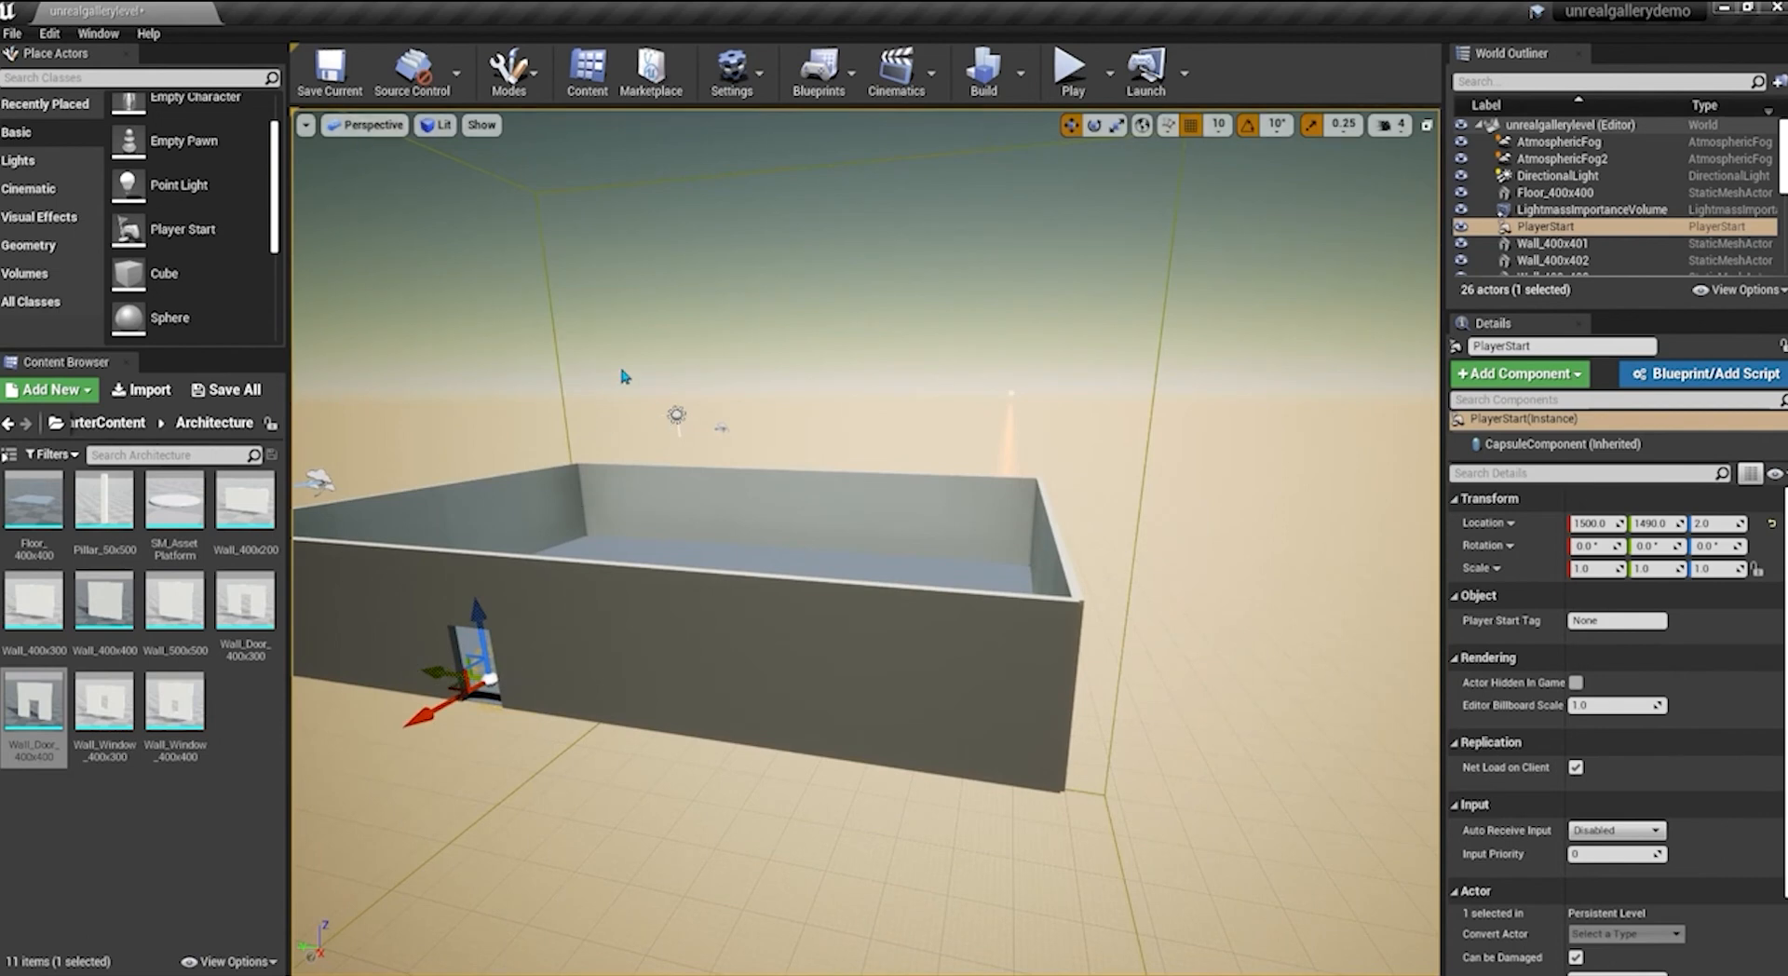
pyautogui.moveTo(622, 371); pyautogui.dragTo(596, 392)
pyautogui.moveTo(622, 370); pyautogui.dragTo(559, 384, button='middle')
pyautogui.moveTo(719, 380); pyautogui.dragTo(792, 380, button='right')
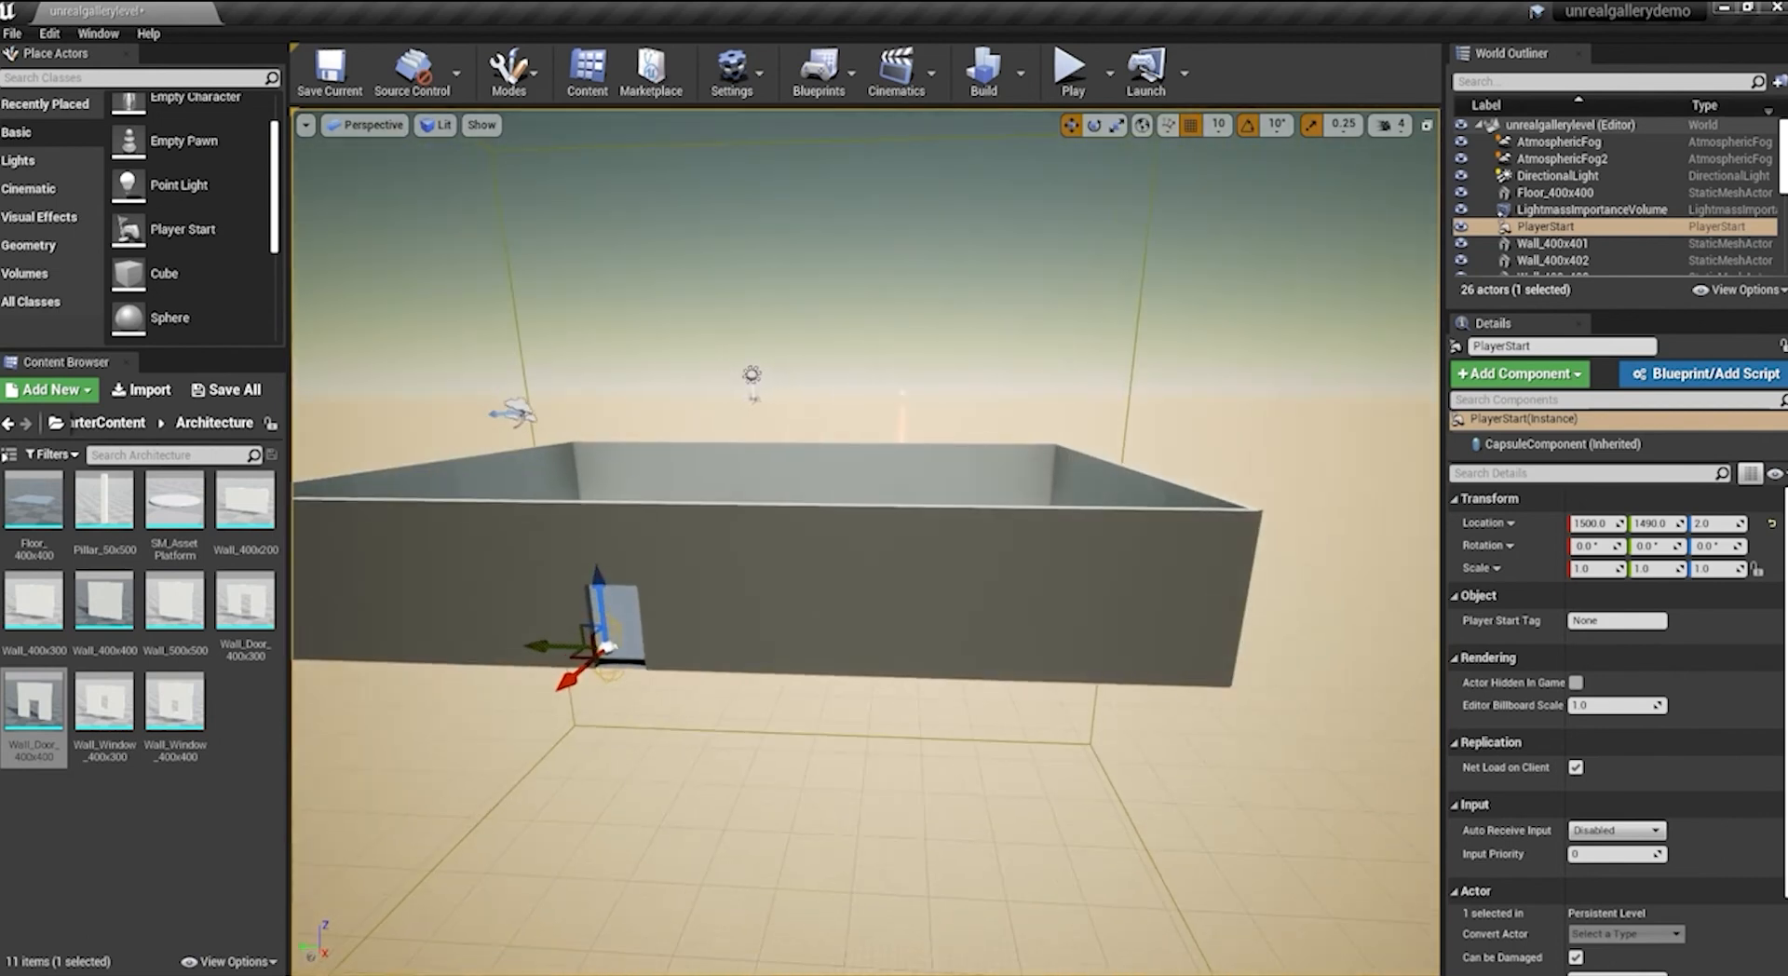
pyautogui.moveTo(548, 654); pyautogui.dragTo(554, 654)
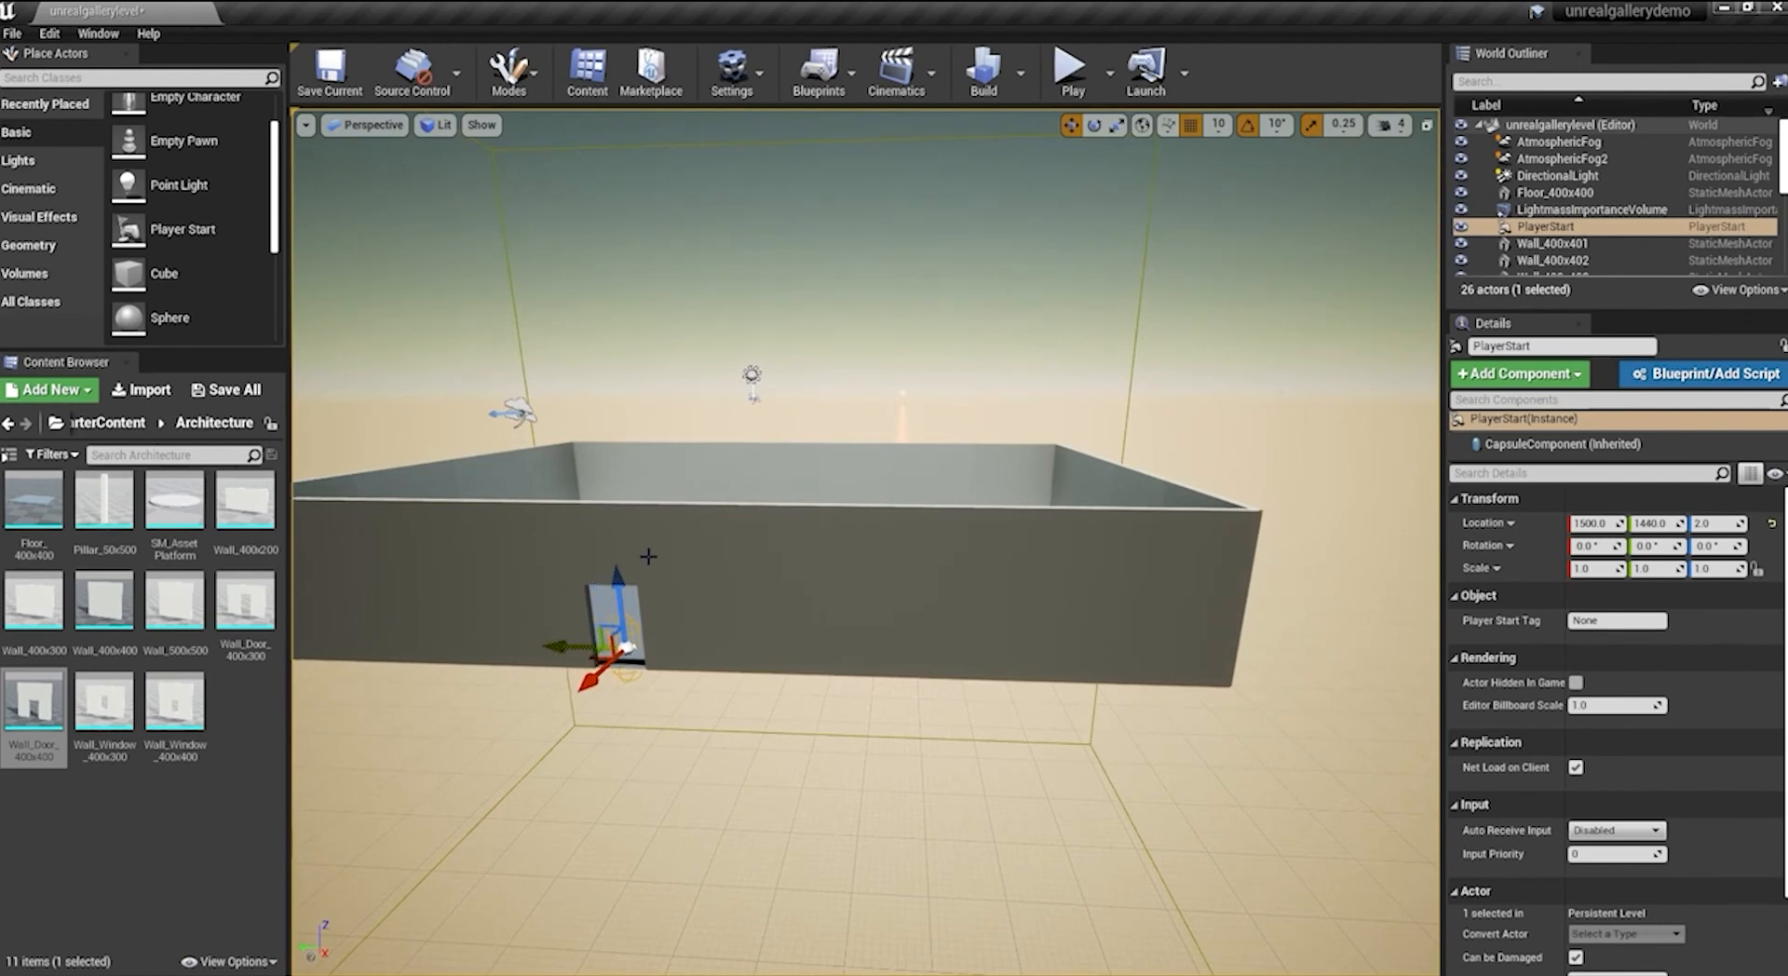
pyautogui.moveTo(616, 581); pyautogui.dragTo(617, 565)
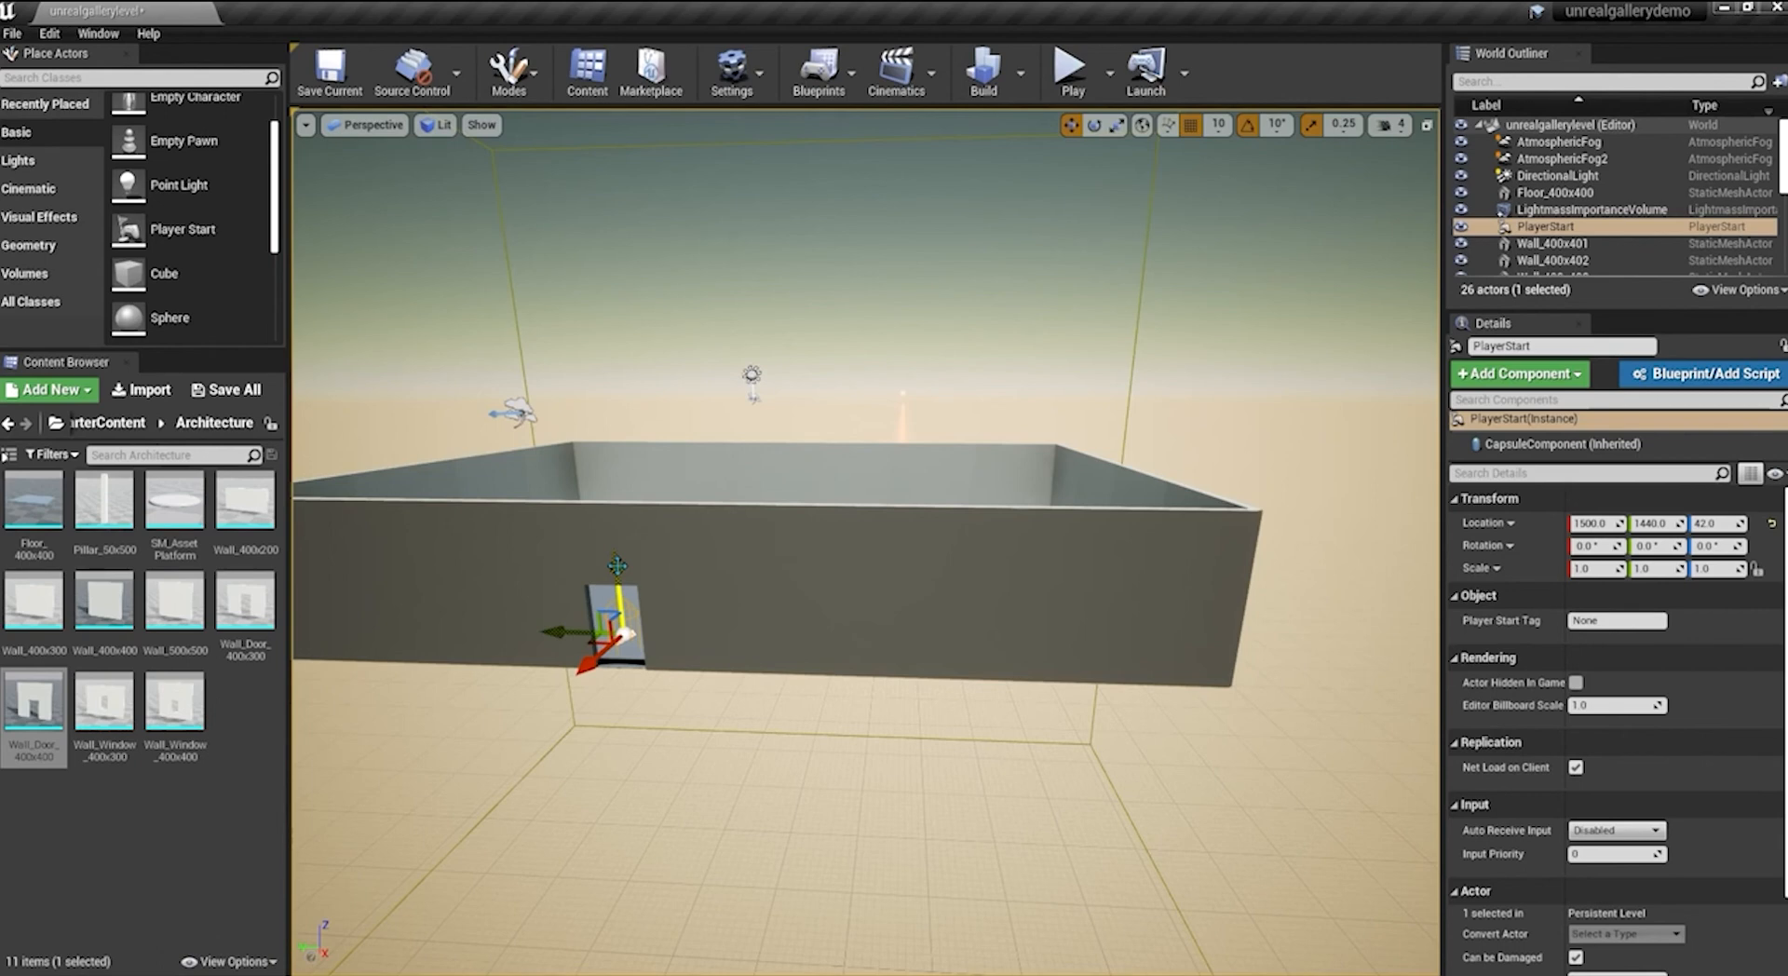
# Set the door wall's Element 0 material to M_Brick_Clay_Old
pyautogui.click(696, 596)
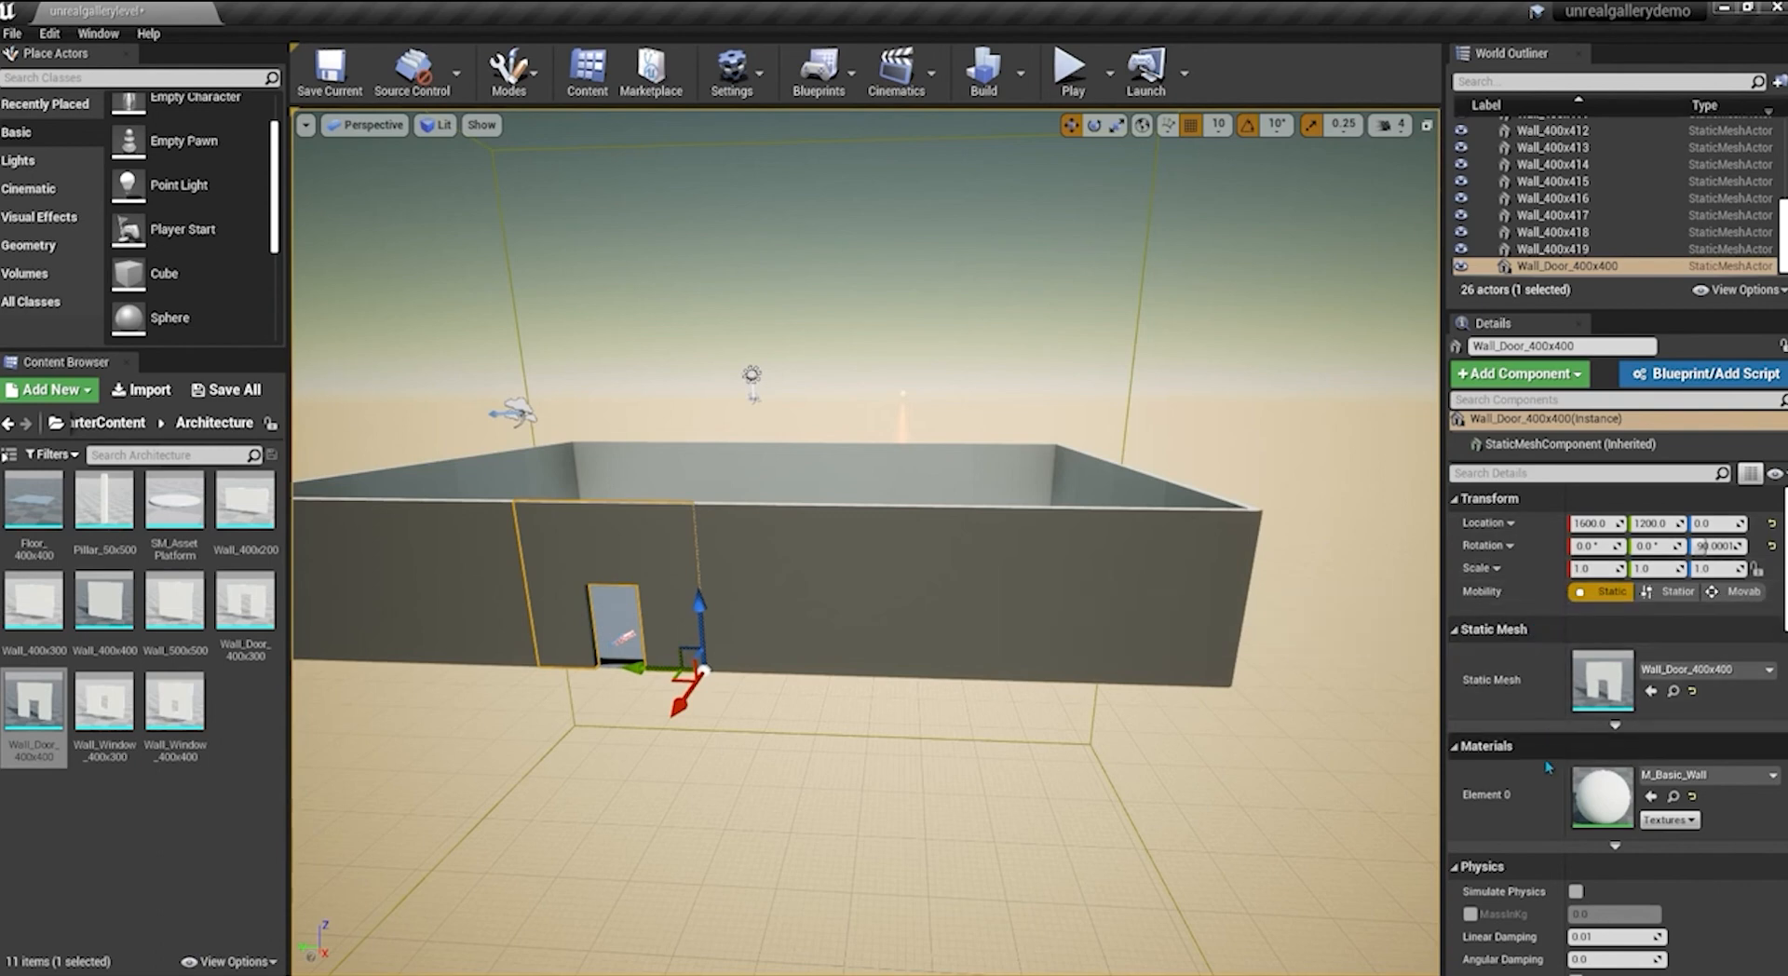
pyautogui.click(1773, 774)
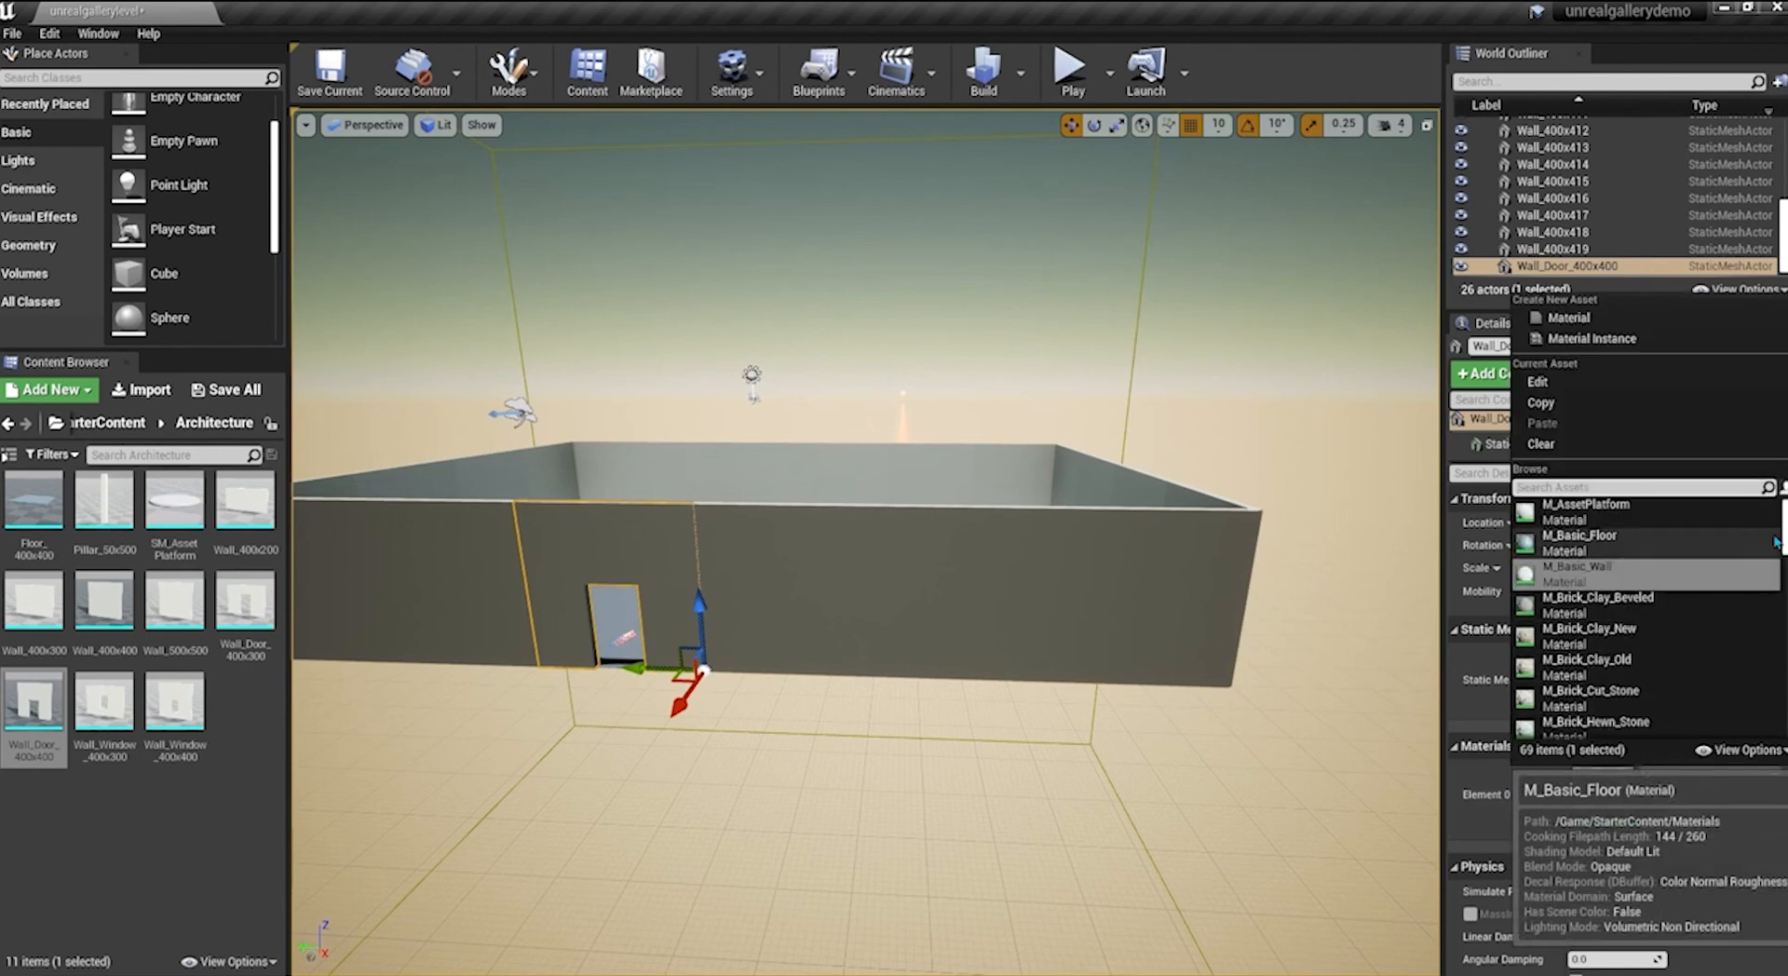
pyautogui.click(1782, 536)
pyautogui.scroll(-2, 1648, 618)
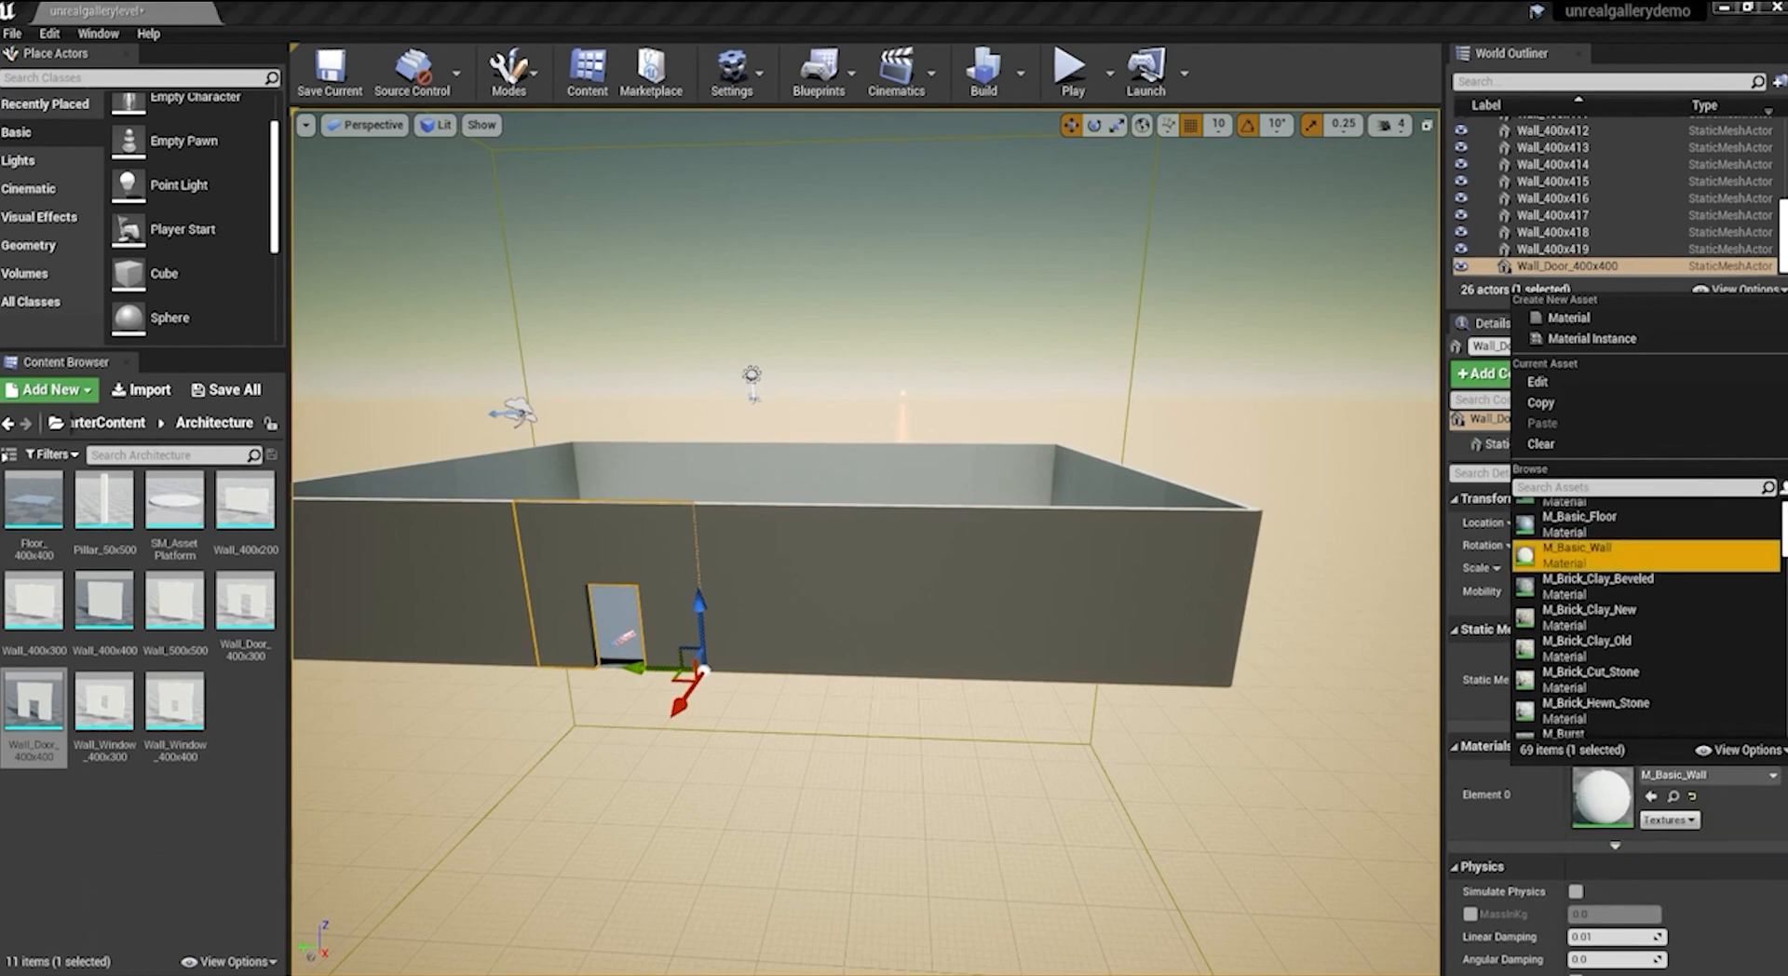
pyautogui.scroll(-1, 1649, 617)
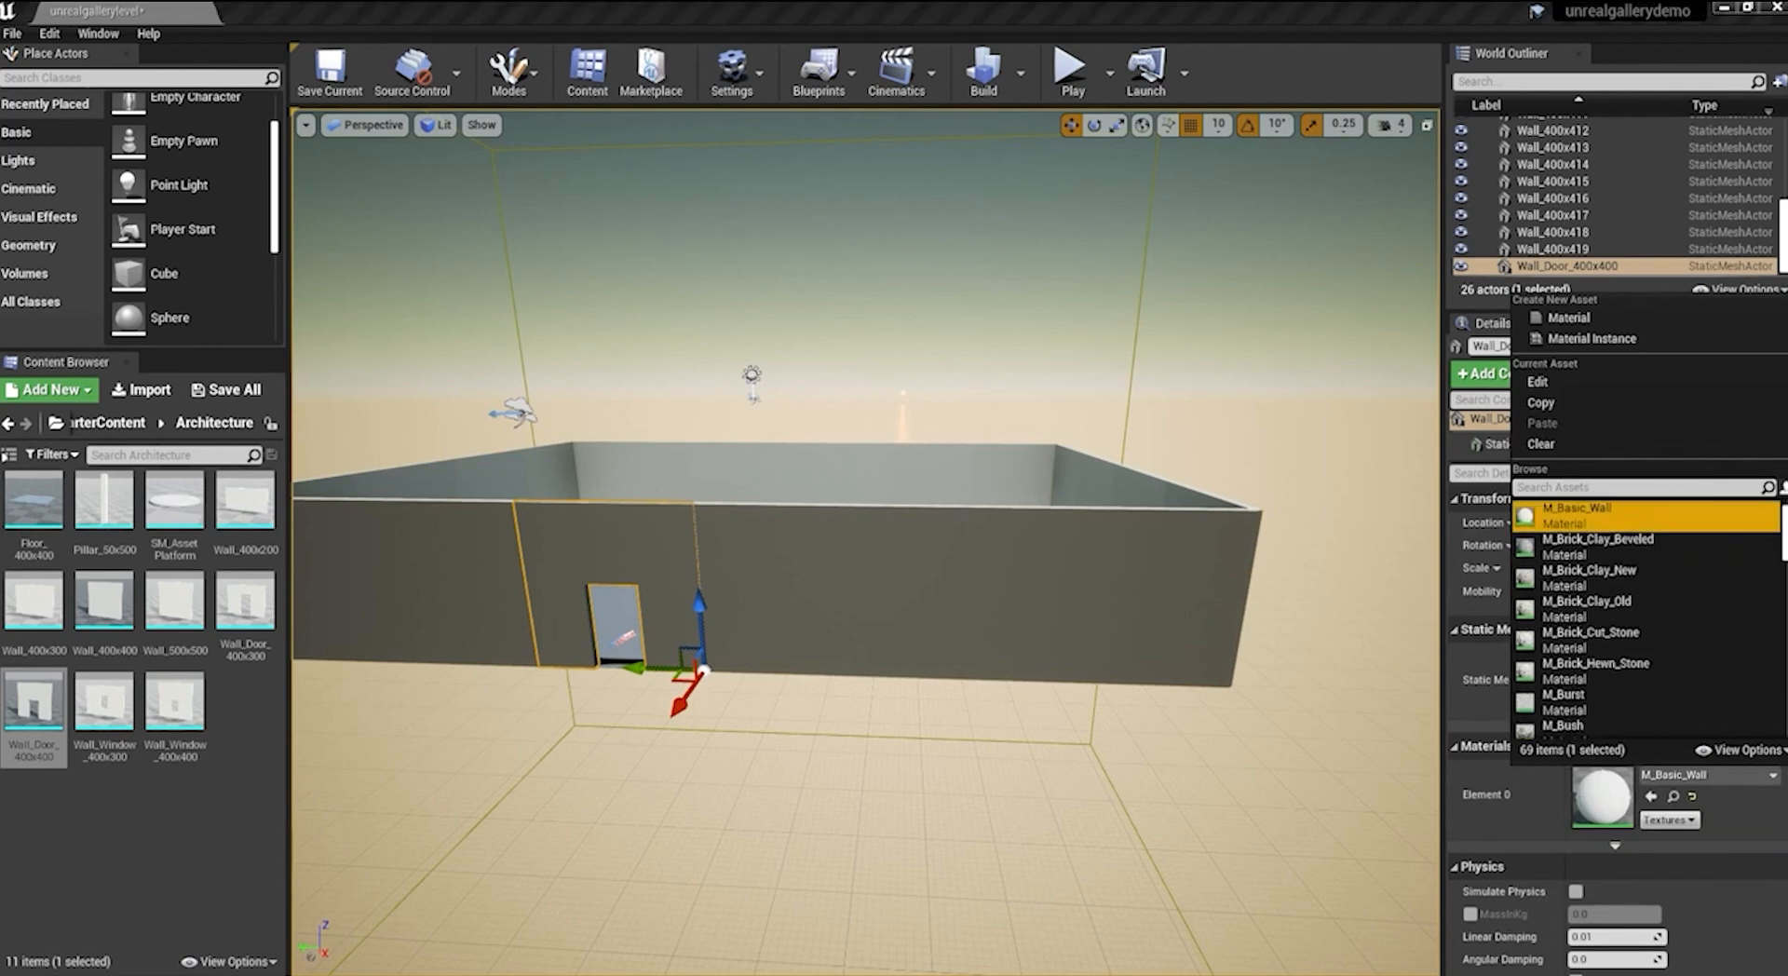
pyautogui.scroll(-1, 1648, 617)
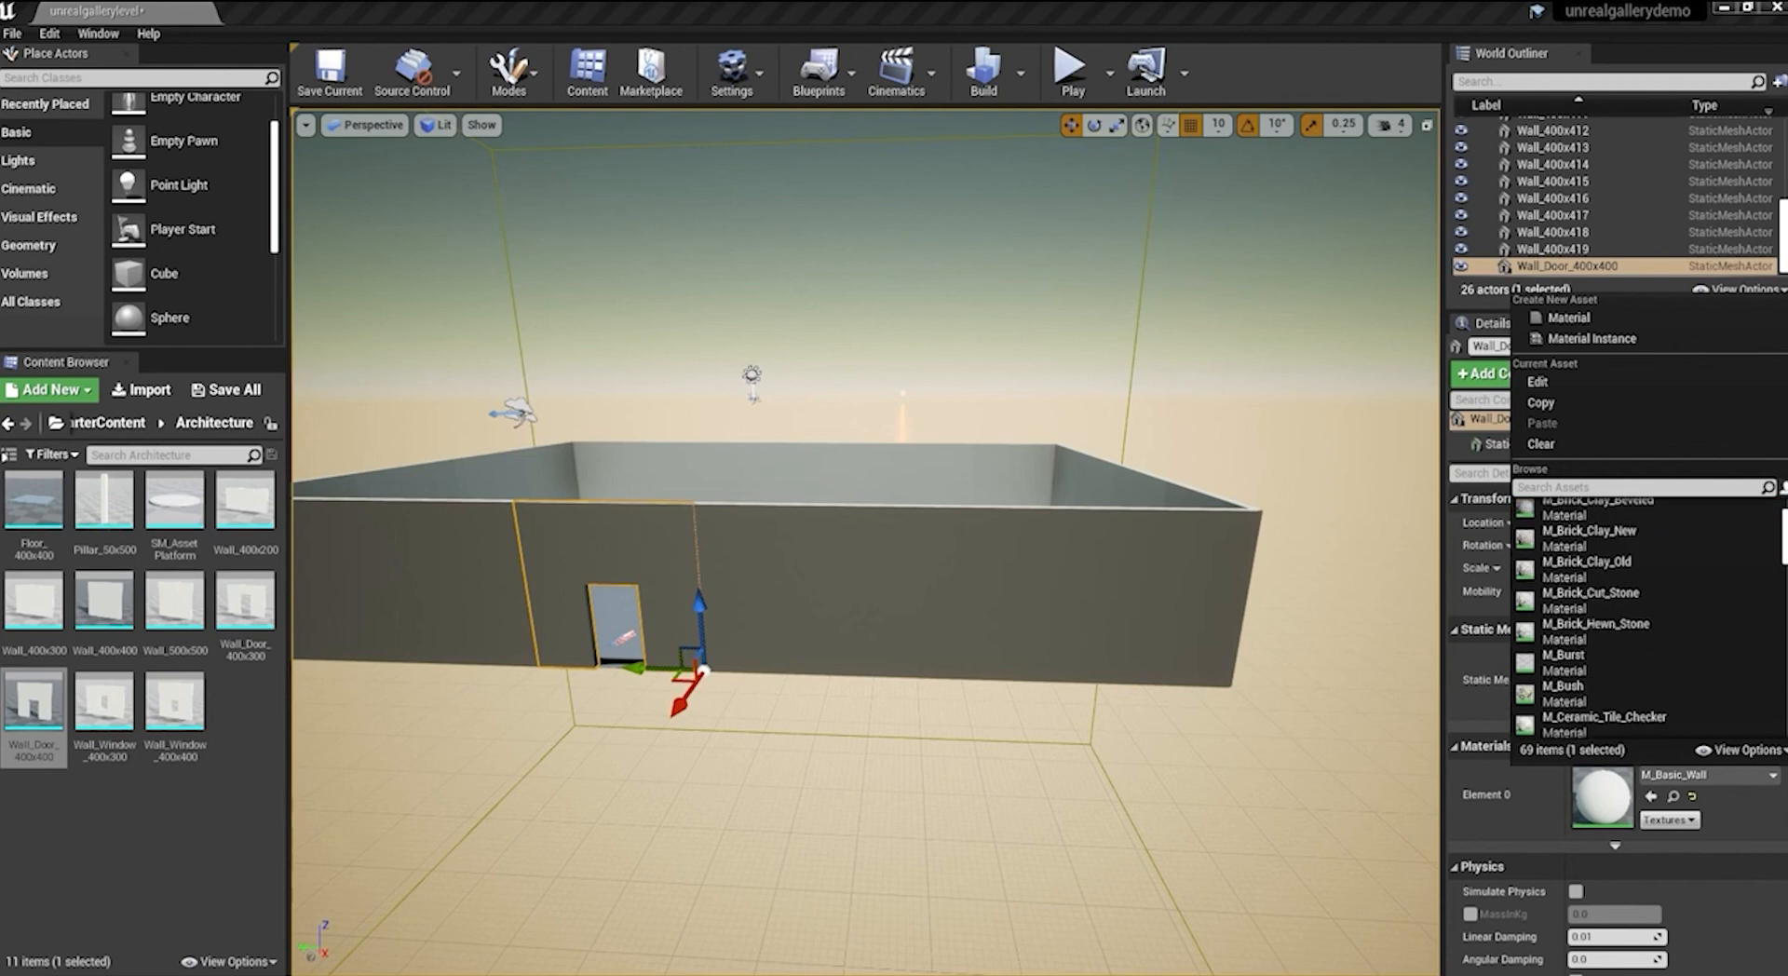
pyautogui.scroll(-3, 1648, 618)
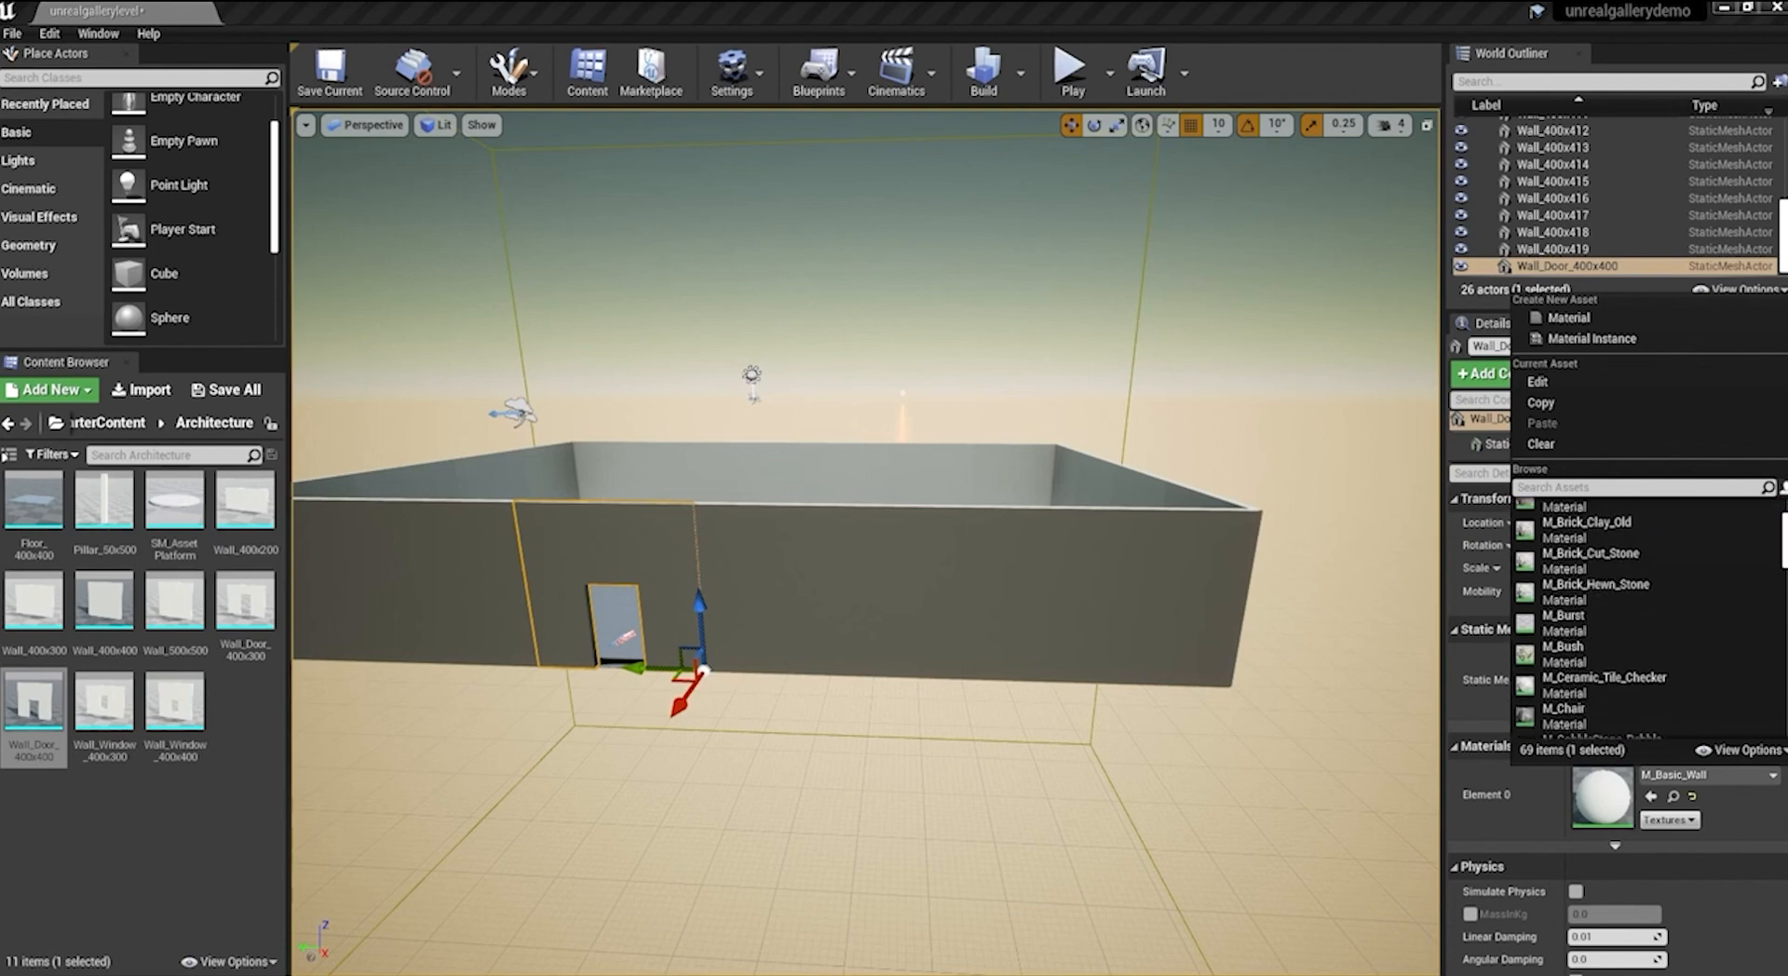
pyautogui.scroll(-4, 1648, 617)
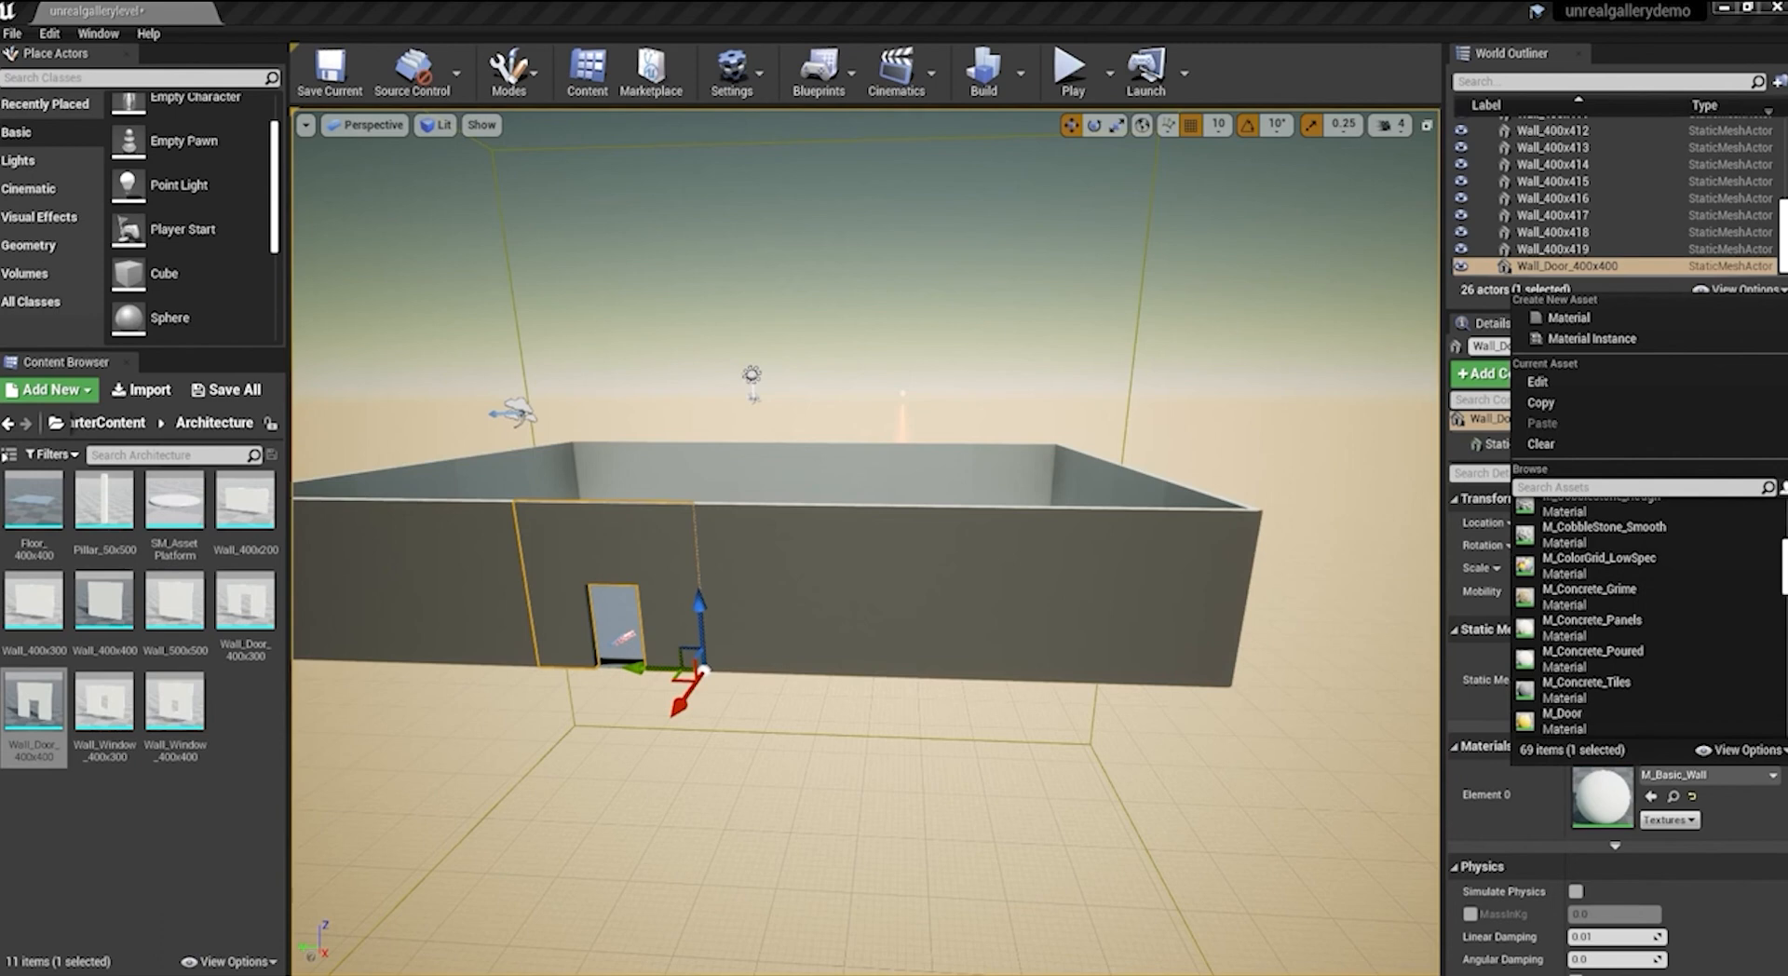
pyautogui.scroll(-2, 1648, 617)
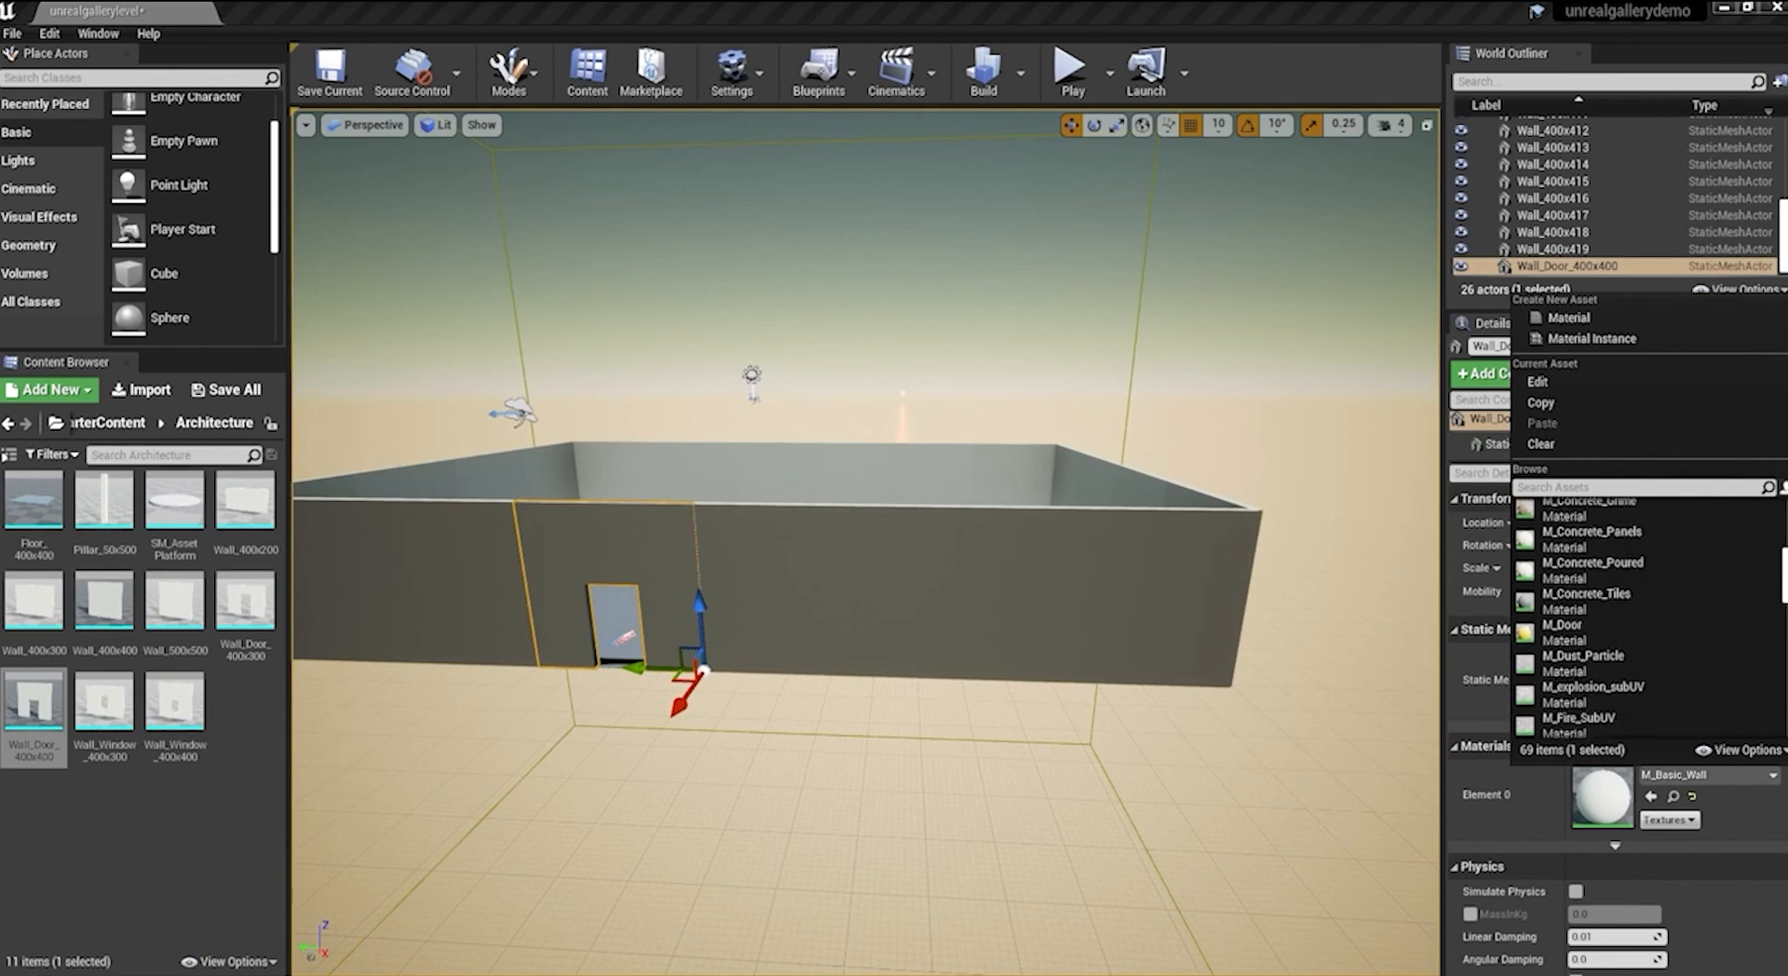
pyautogui.scroll(-1, 1648, 617)
pyautogui.scroll(-6, 1648, 617)
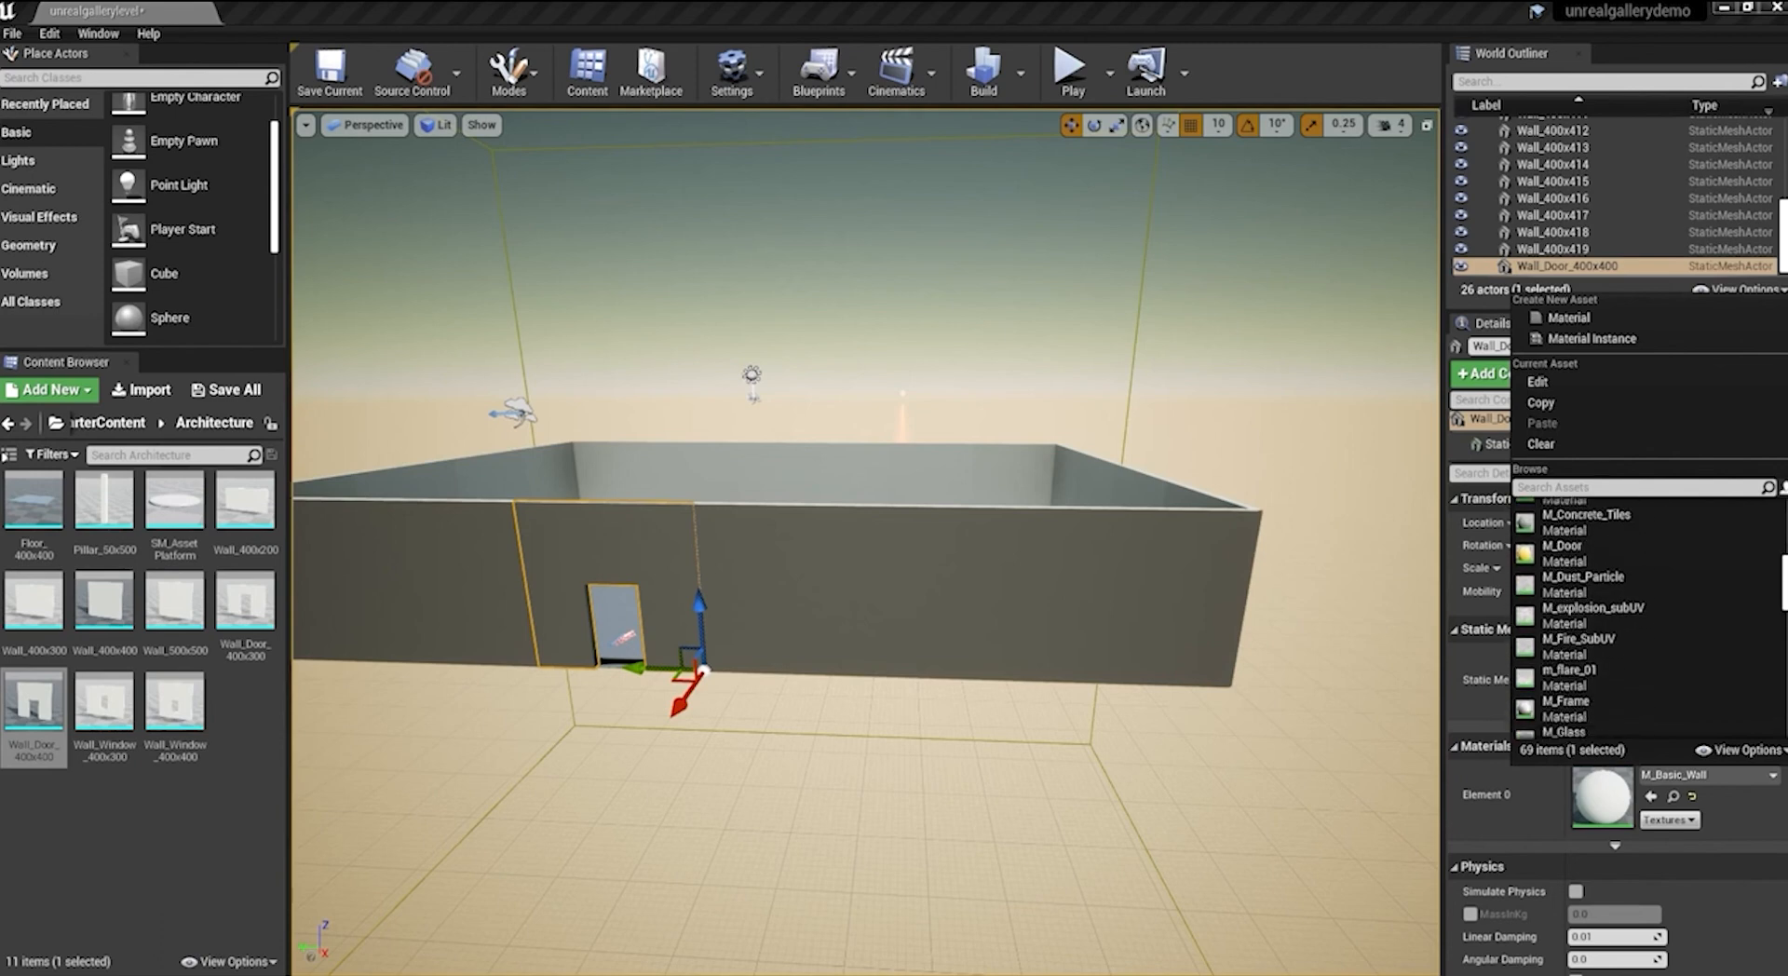
pyautogui.scroll(10, 1648, 618)
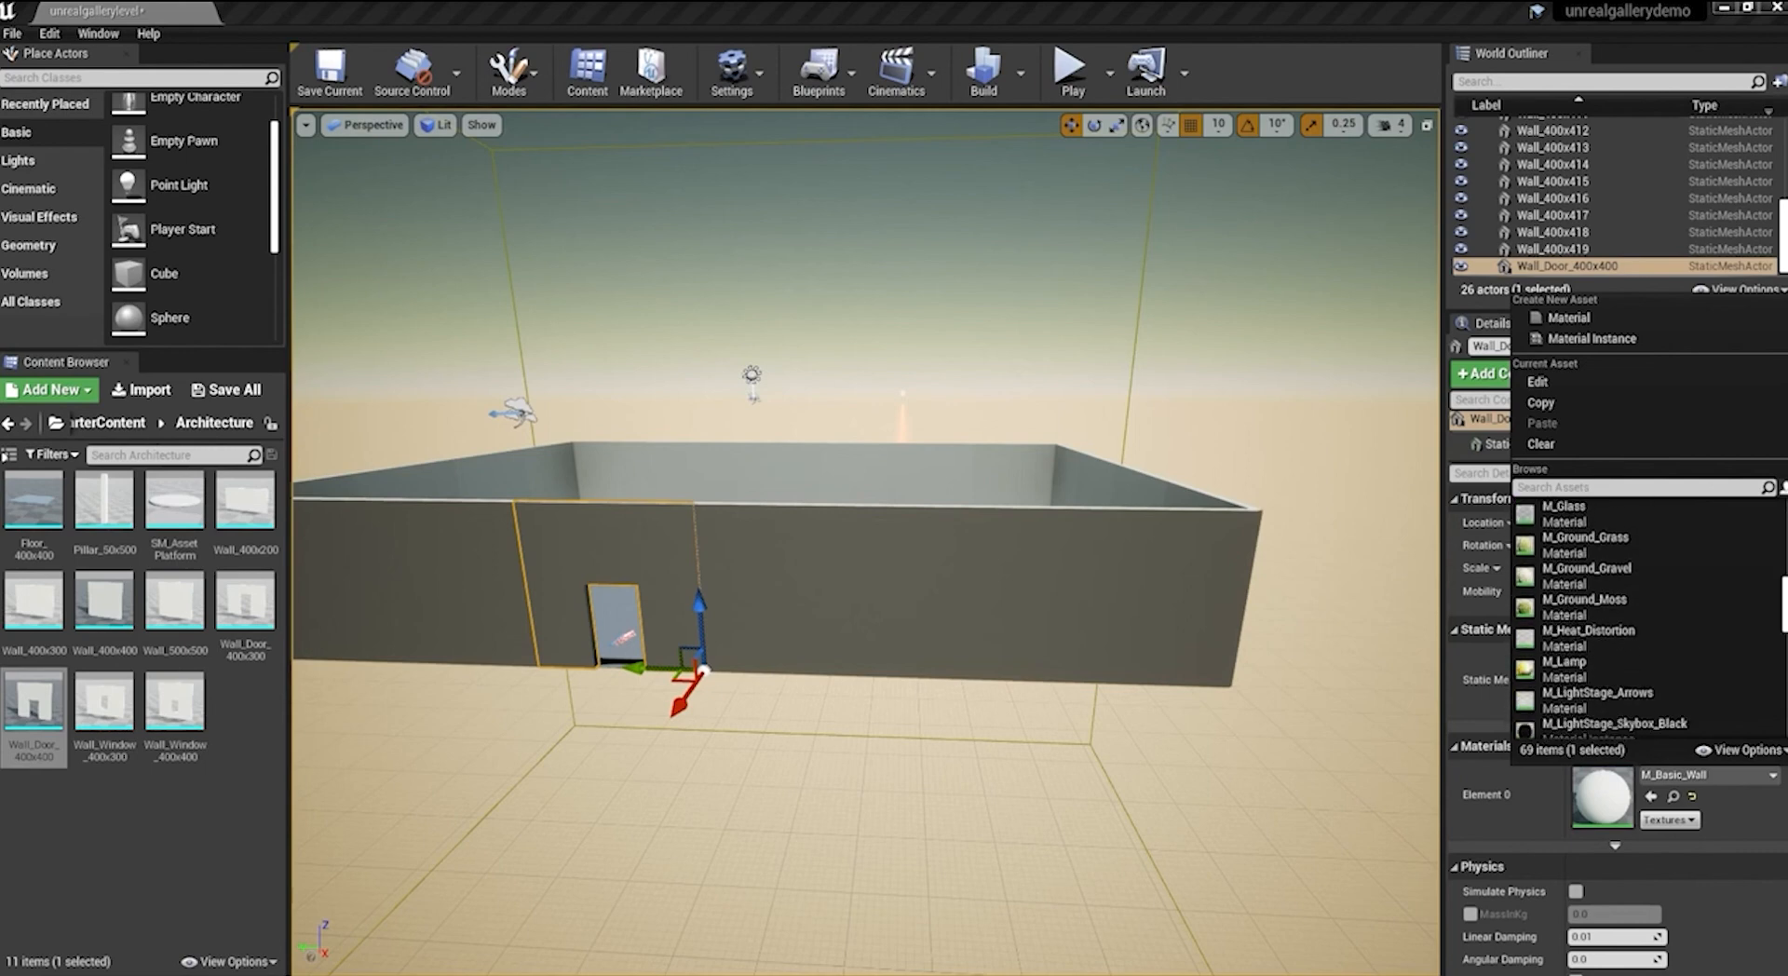
pyautogui.scroll(6, 1649, 617)
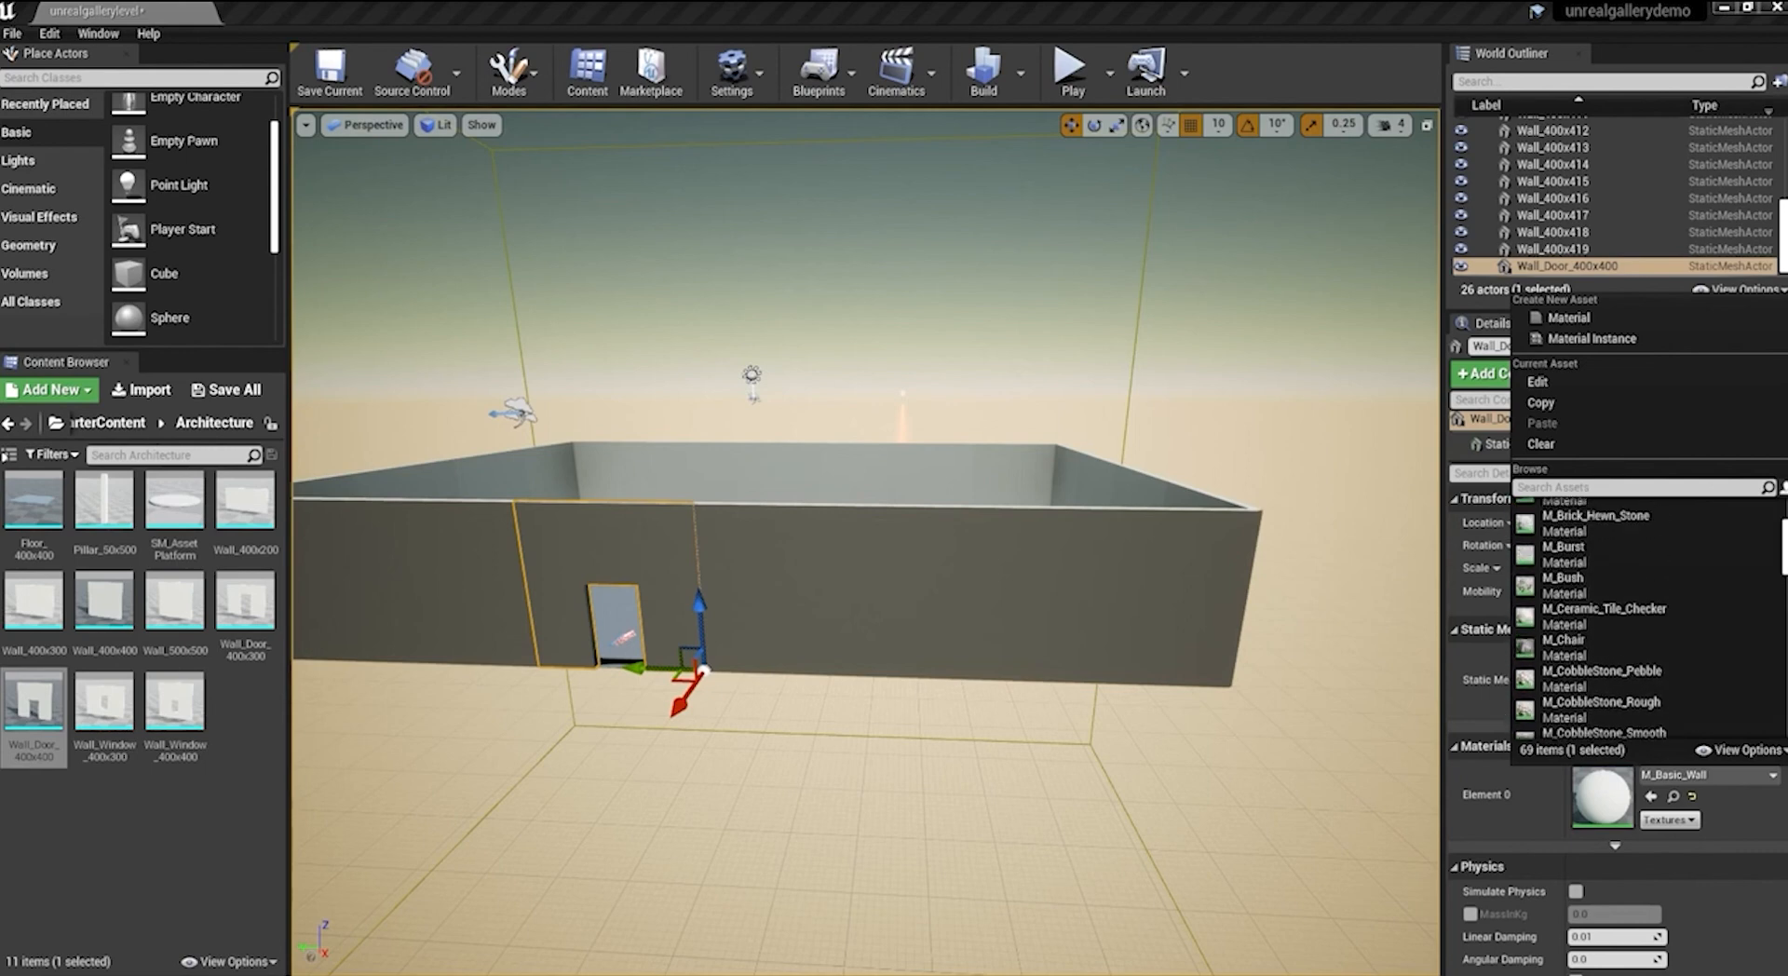
pyautogui.scroll(1, 1648, 618)
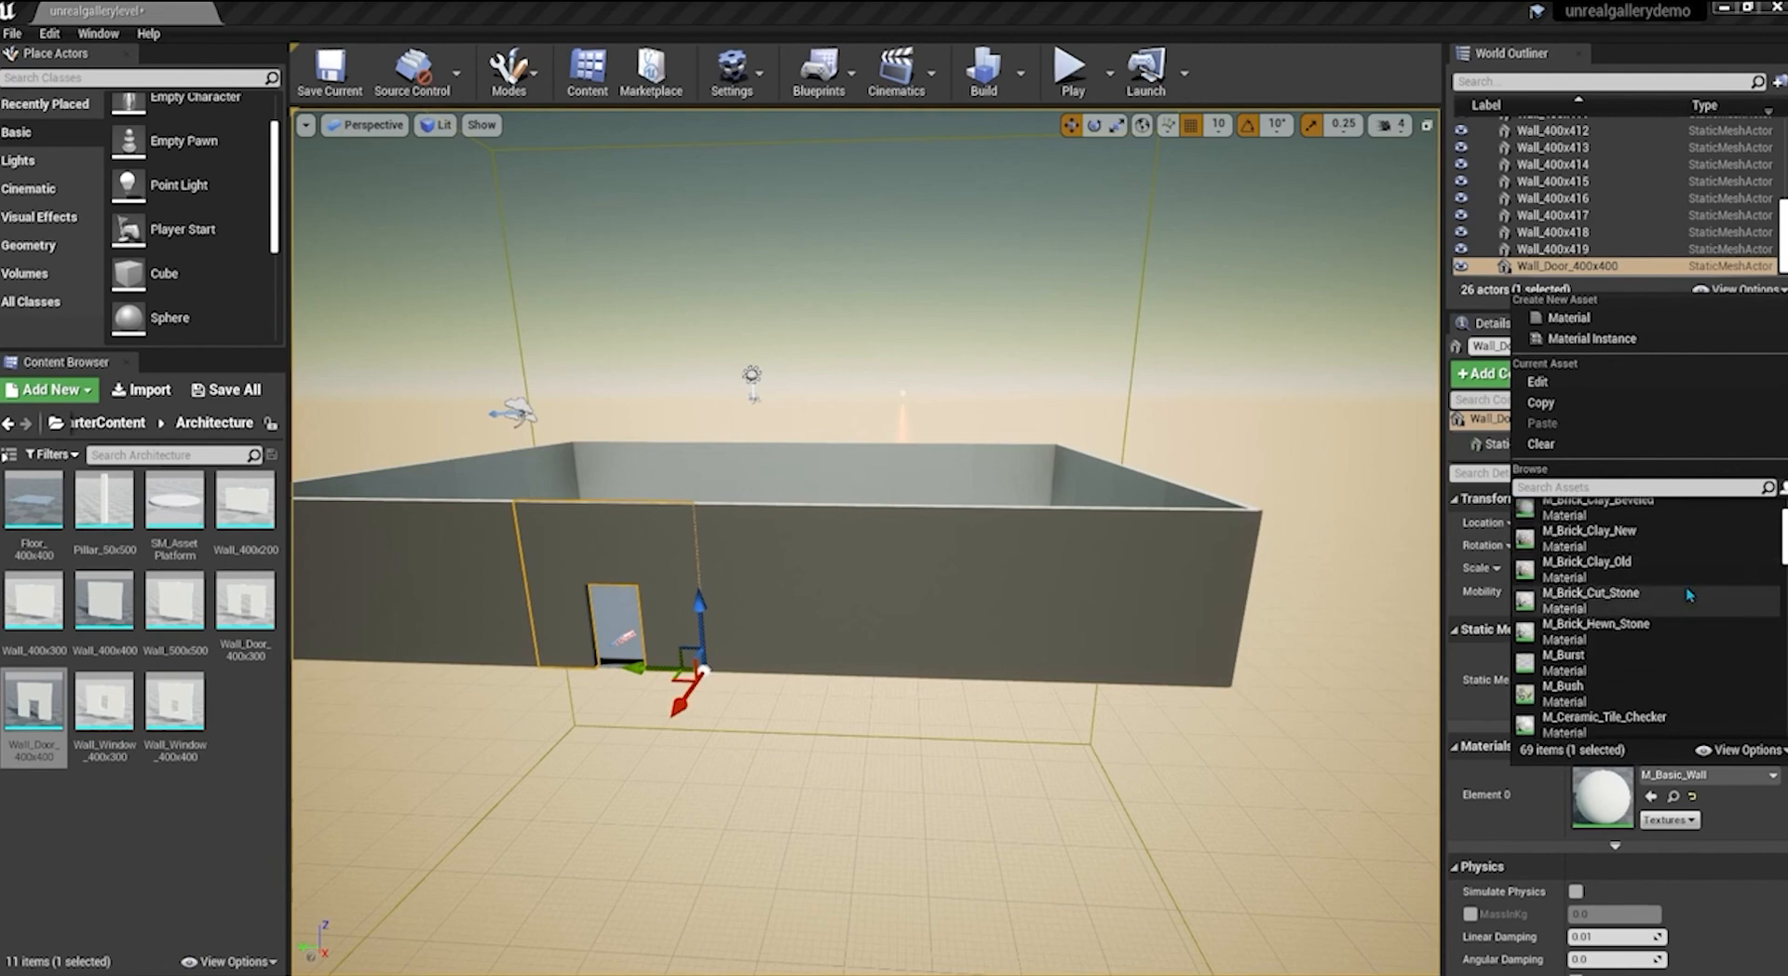
pyautogui.click(1622, 565)
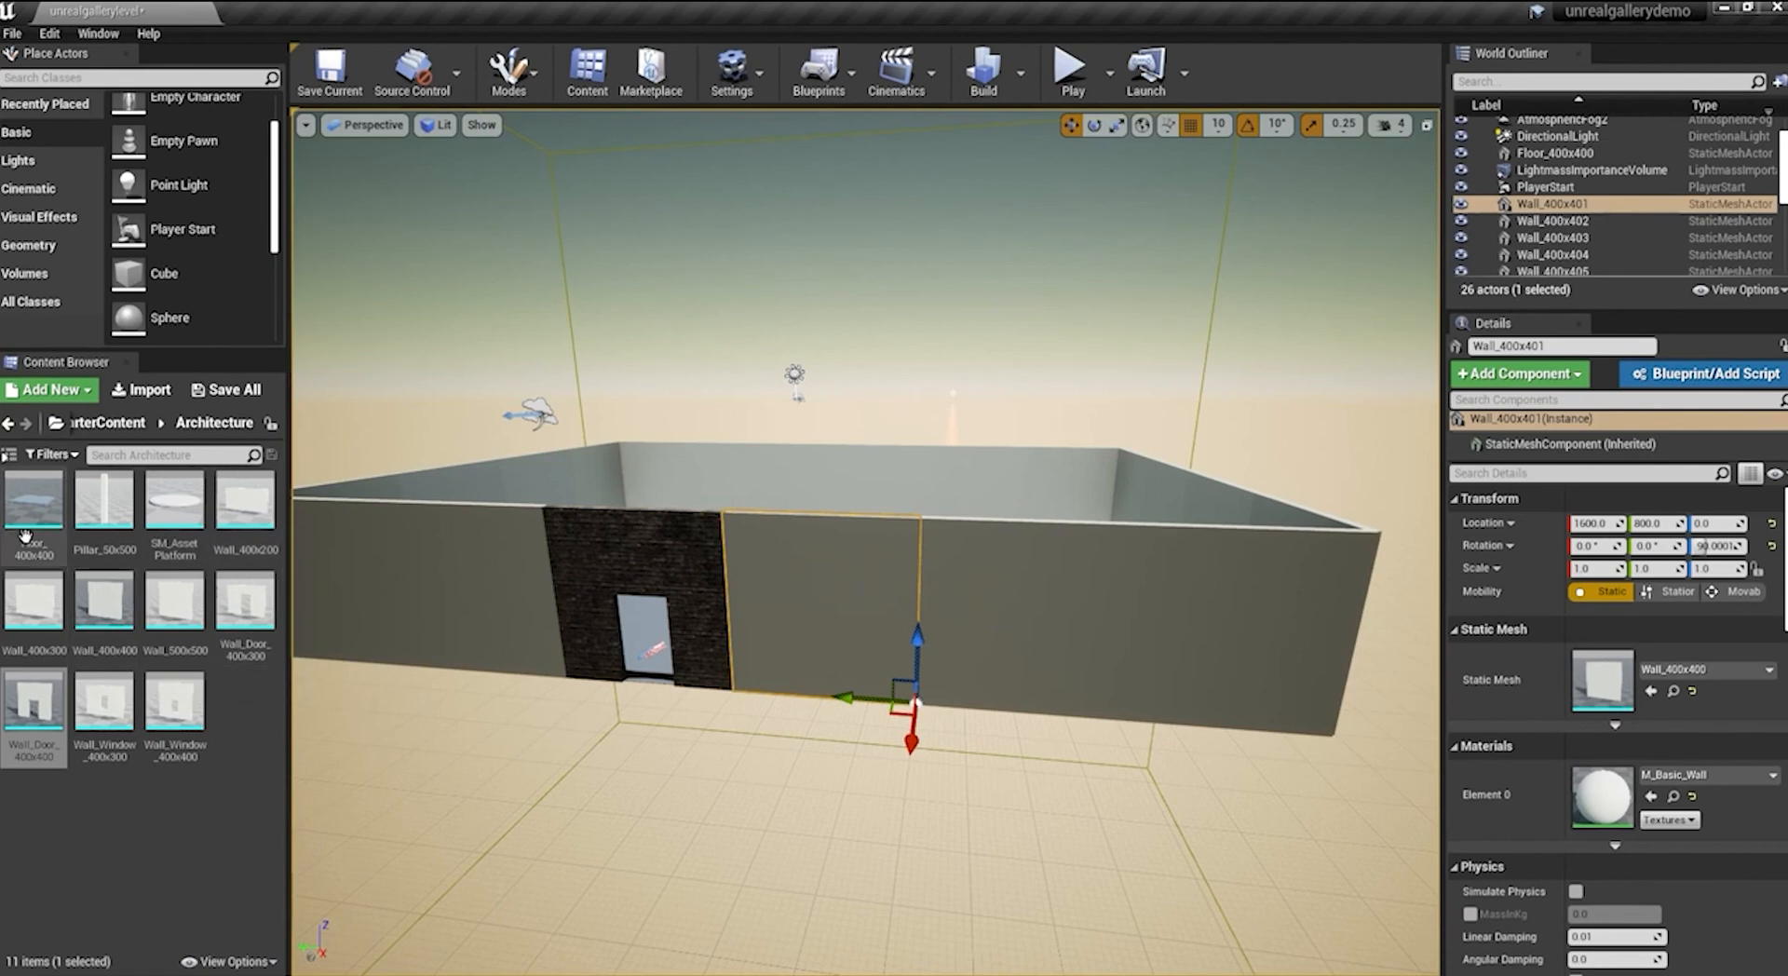
# From the StarterContent Materials folder, apply M_Brick_Clay_Old to the remaining front wall panels on both sides of the door wall
pyautogui.click(8, 425)
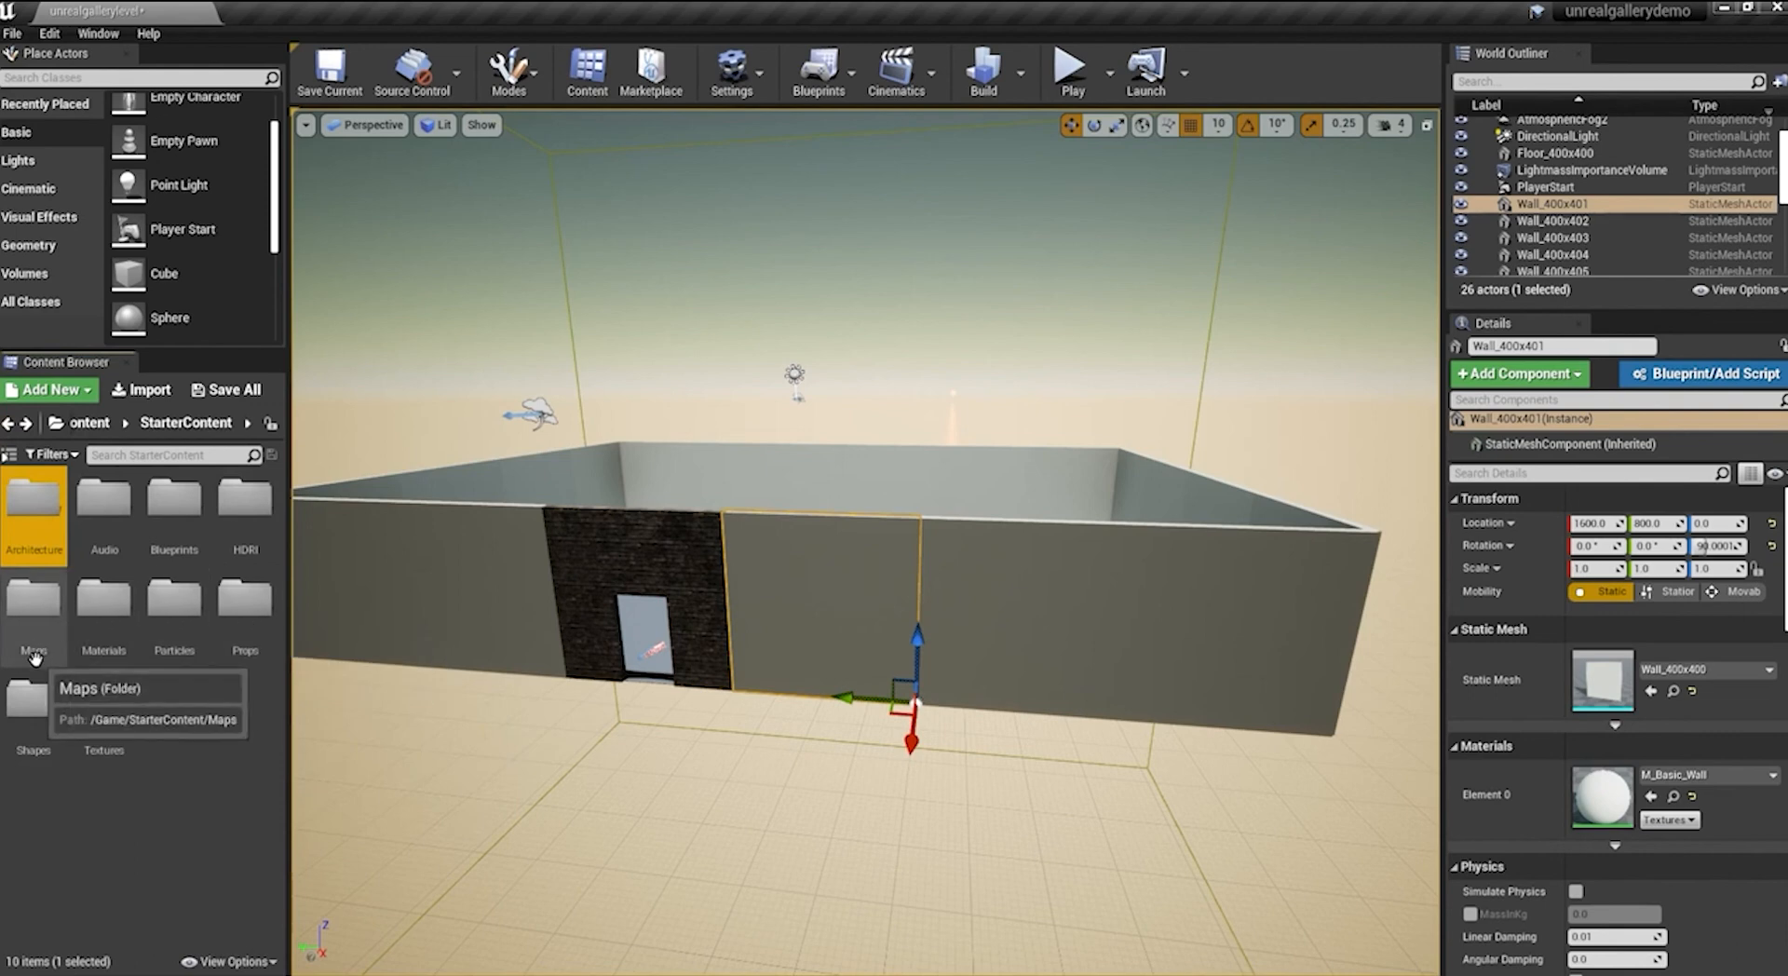
pyautogui.doubleClick(126, 648)
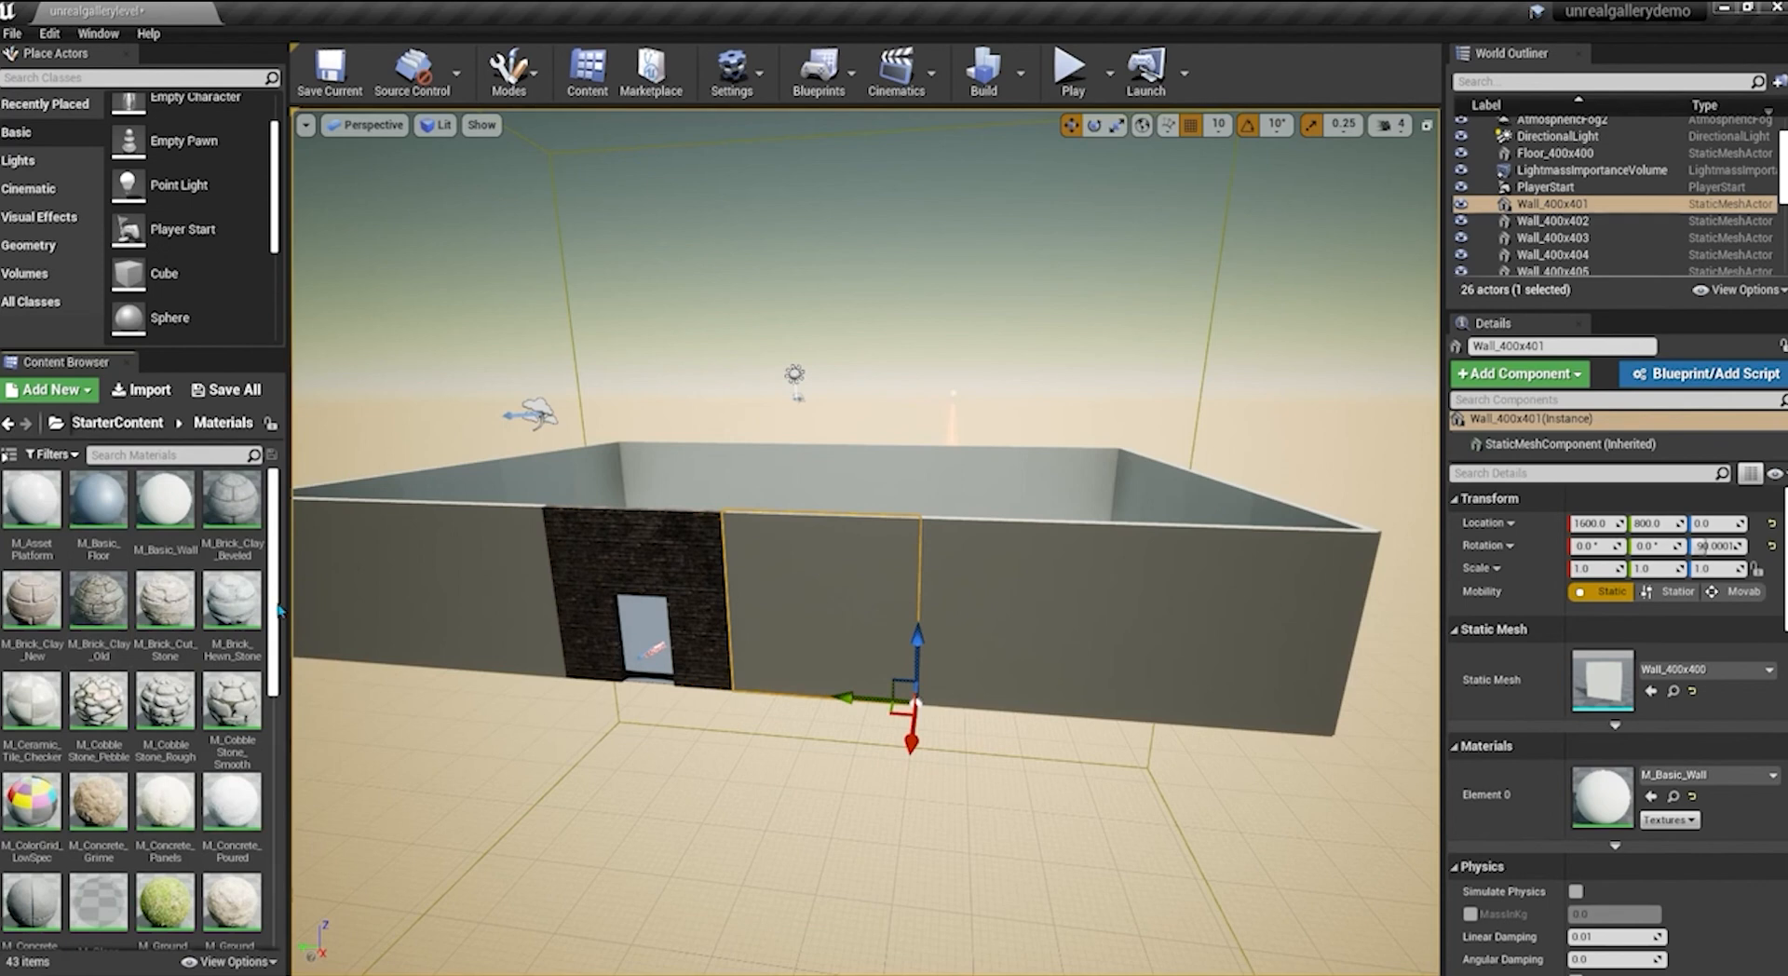
pyautogui.scroll(-2, 276, 610)
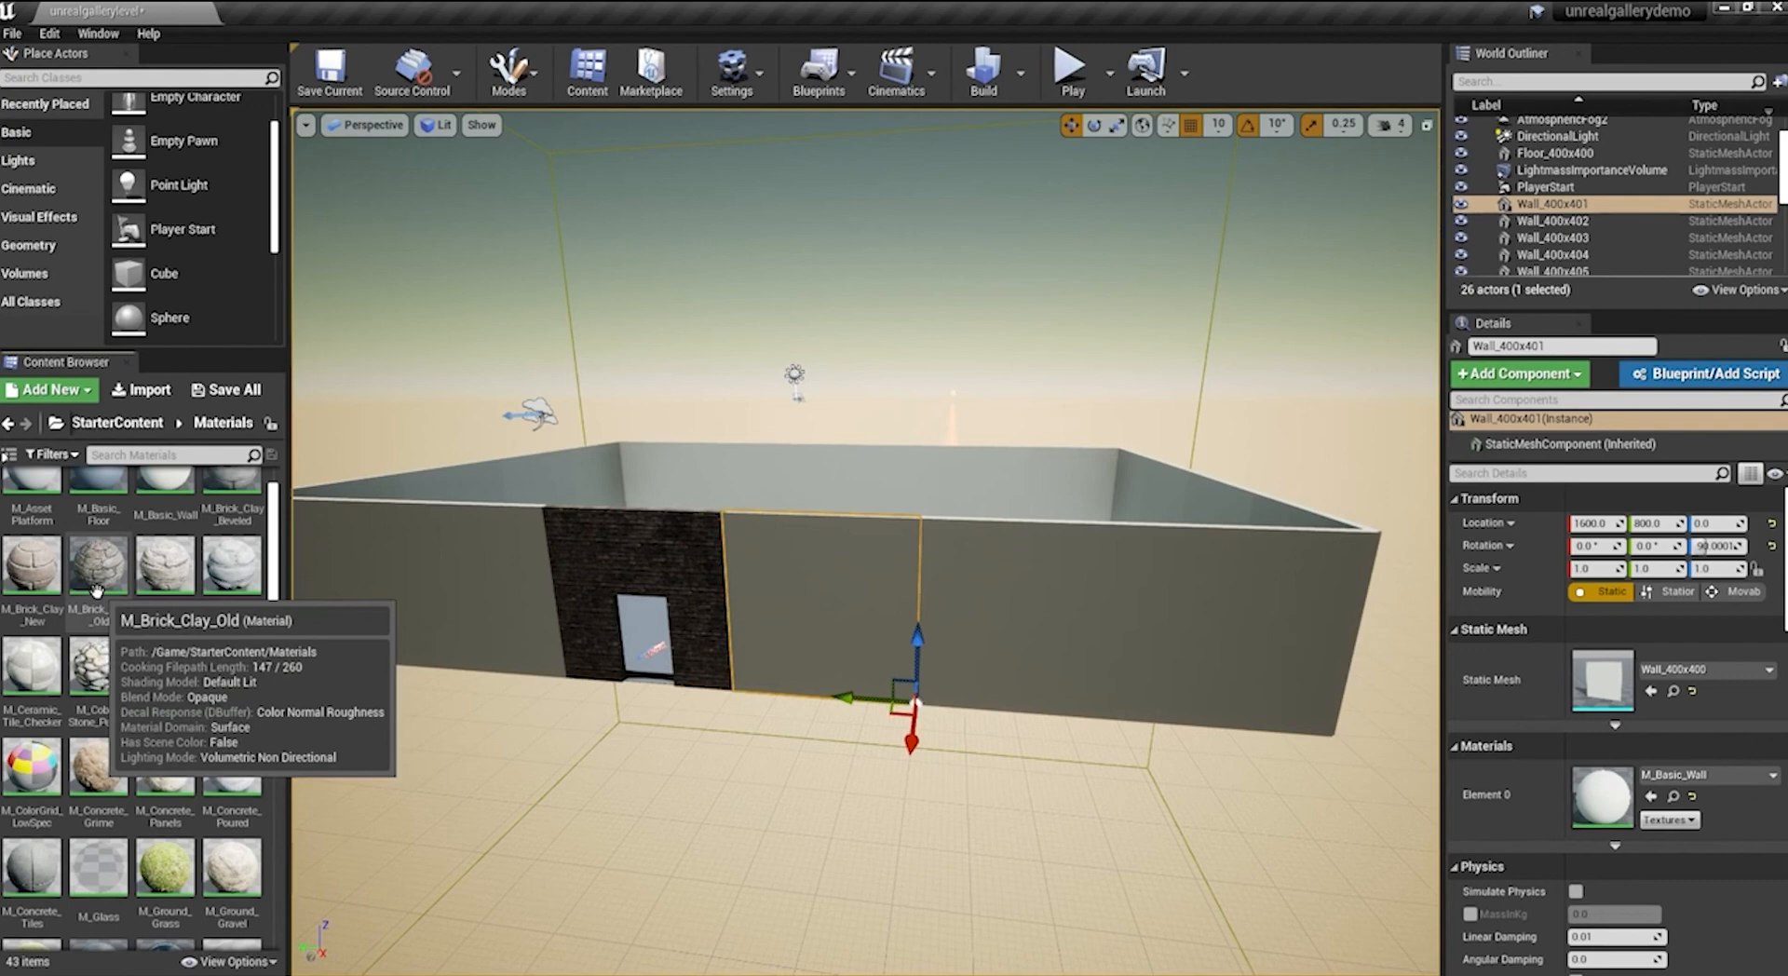
pyautogui.moveTo(97, 589); pyautogui.dragTo(959, 619)
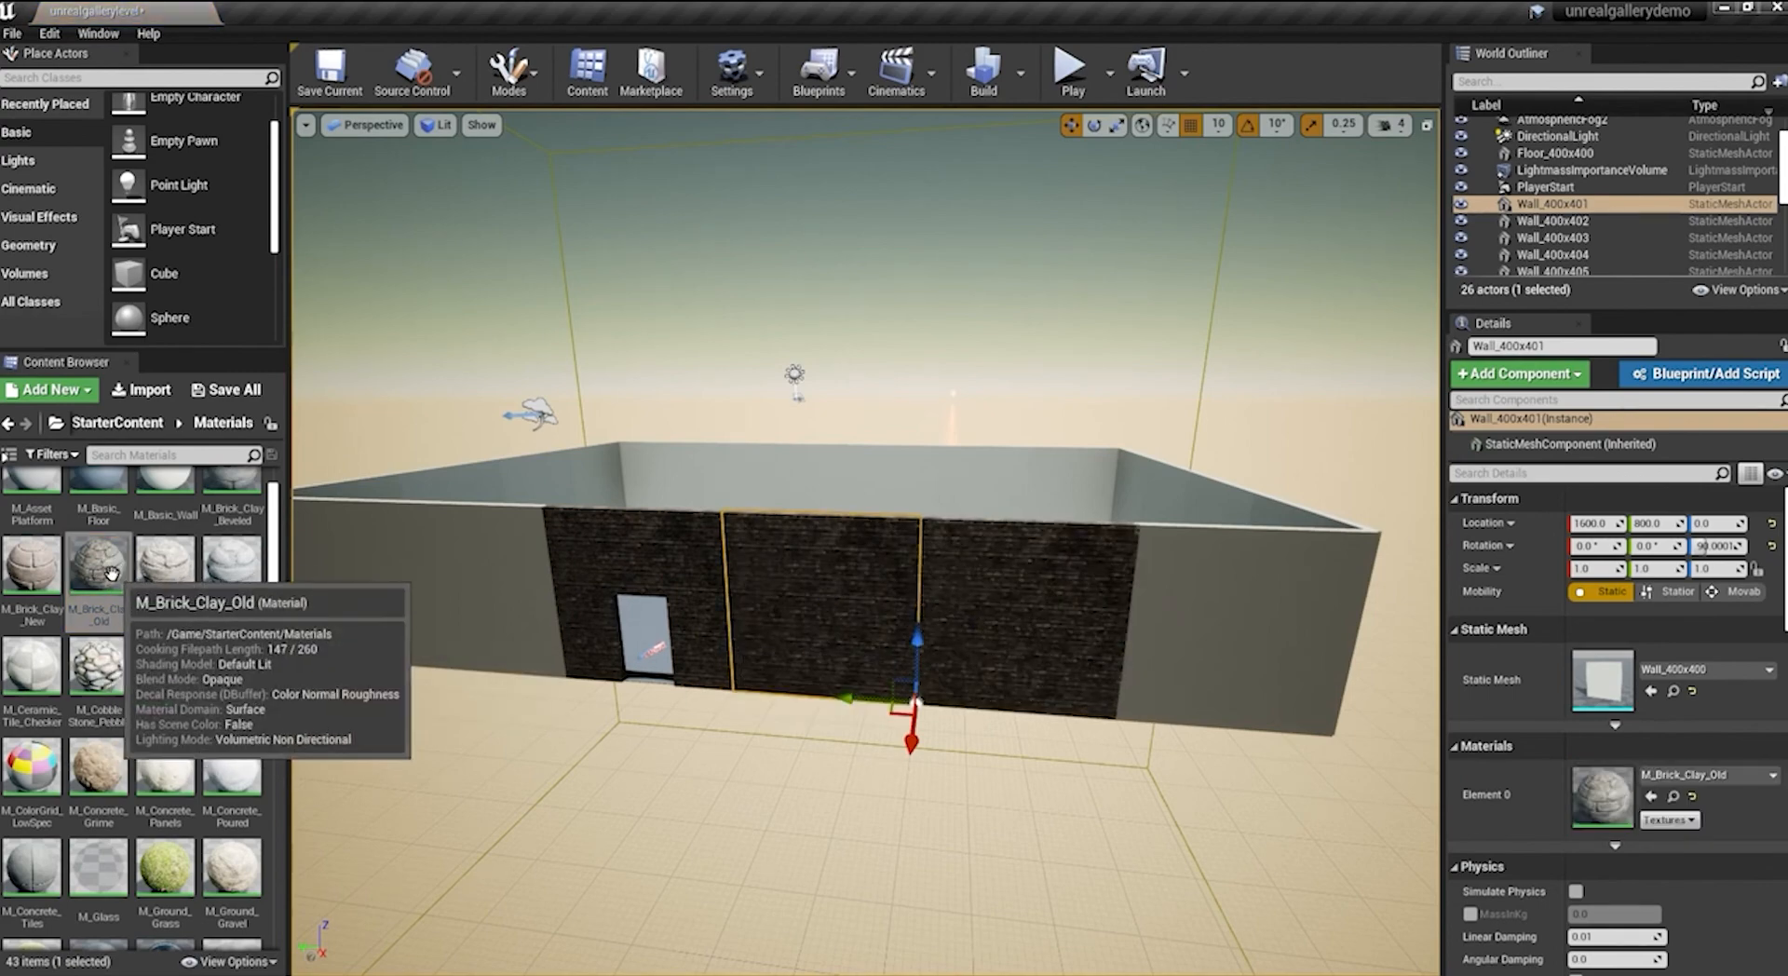
pyautogui.moveTo(110, 572); pyautogui.dragTo(1164, 643)
pyautogui.moveTo(99, 582); pyautogui.dragTo(337, 582)
# Apply M_Brick_Clay_Old to the wall panels along the back and both sides of the gallery
pyautogui.moveTo(1331, 520); pyautogui.dragTo(1022, 571, button='middle')
pyautogui.moveTo(99, 568); pyautogui.dragTo(605, 566)
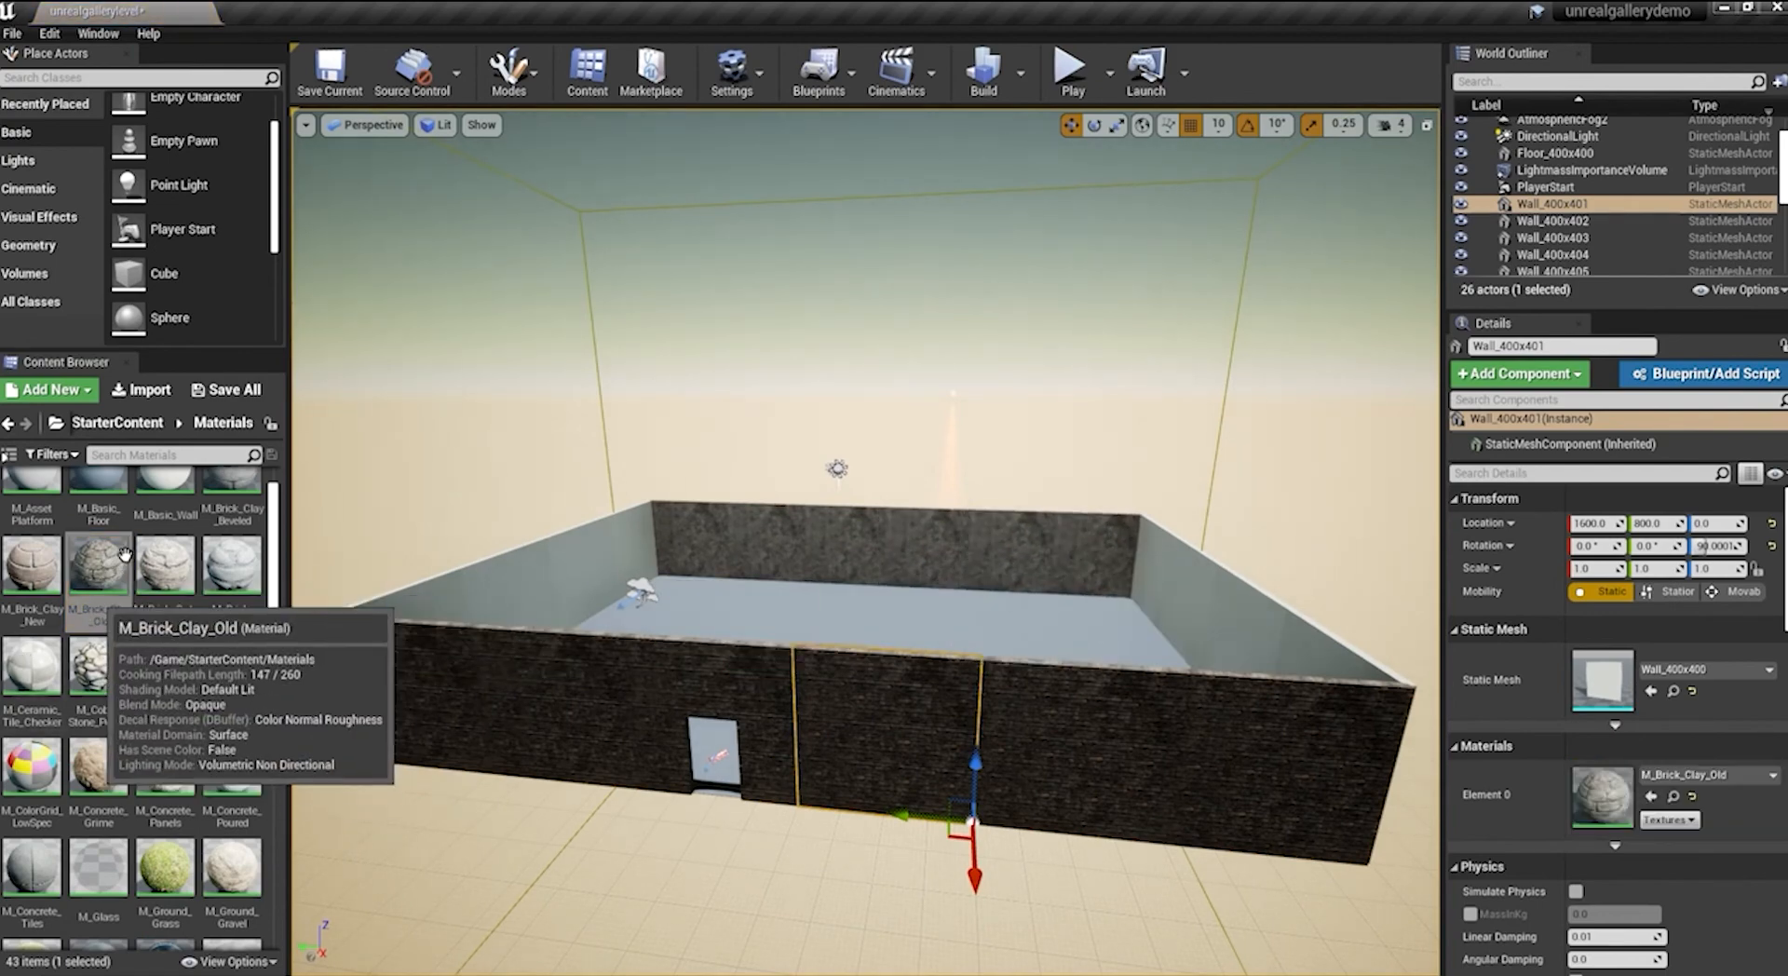
pyautogui.moveTo(93, 576); pyautogui.dragTo(635, 543)
pyautogui.moveTo(113, 582); pyautogui.dragTo(446, 630)
pyautogui.moveTo(110, 575); pyautogui.dragTo(1327, 667)
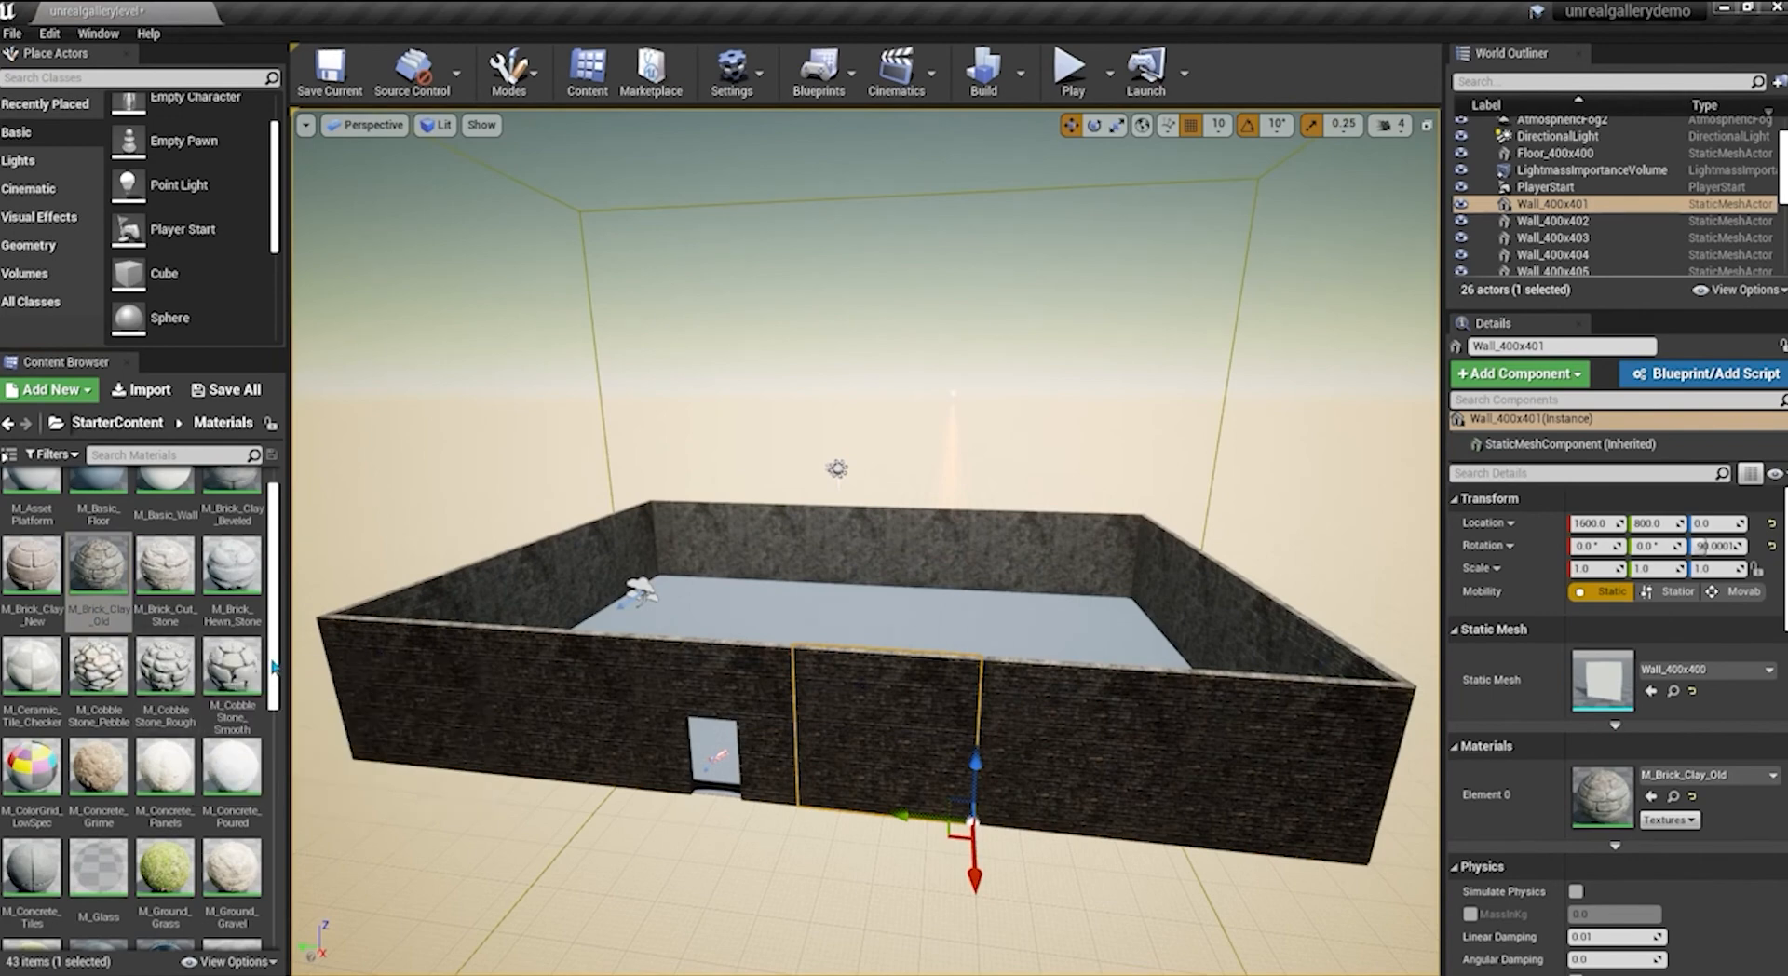
# Apply the M_Ceramic_Tile_Checker material to the gallery floor and clear the selection
pyautogui.moveTo(274, 666)
pyautogui.mouseDown()
pyautogui.moveTo(275, 687)
pyautogui.moveTo(278, 626)
pyautogui.moveTo(277, 684)
pyautogui.mouseUp()
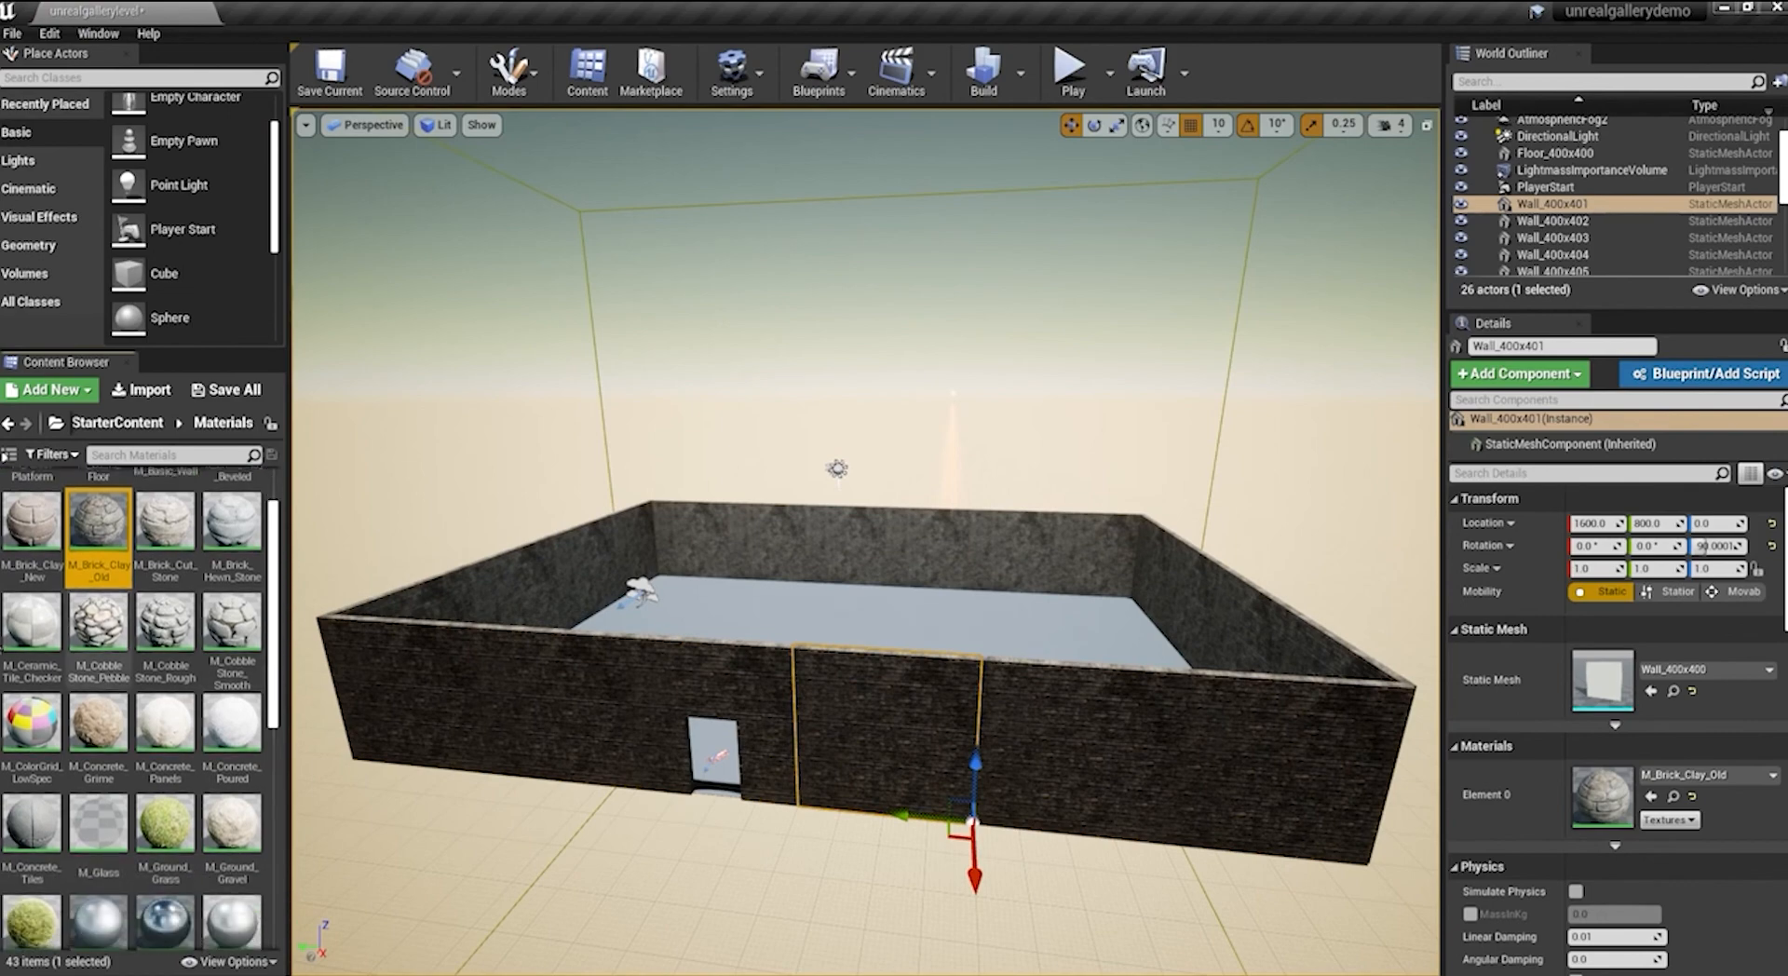
pyautogui.click(31, 620)
pyautogui.moveTo(346, 587); pyautogui.dragTo(739, 624)
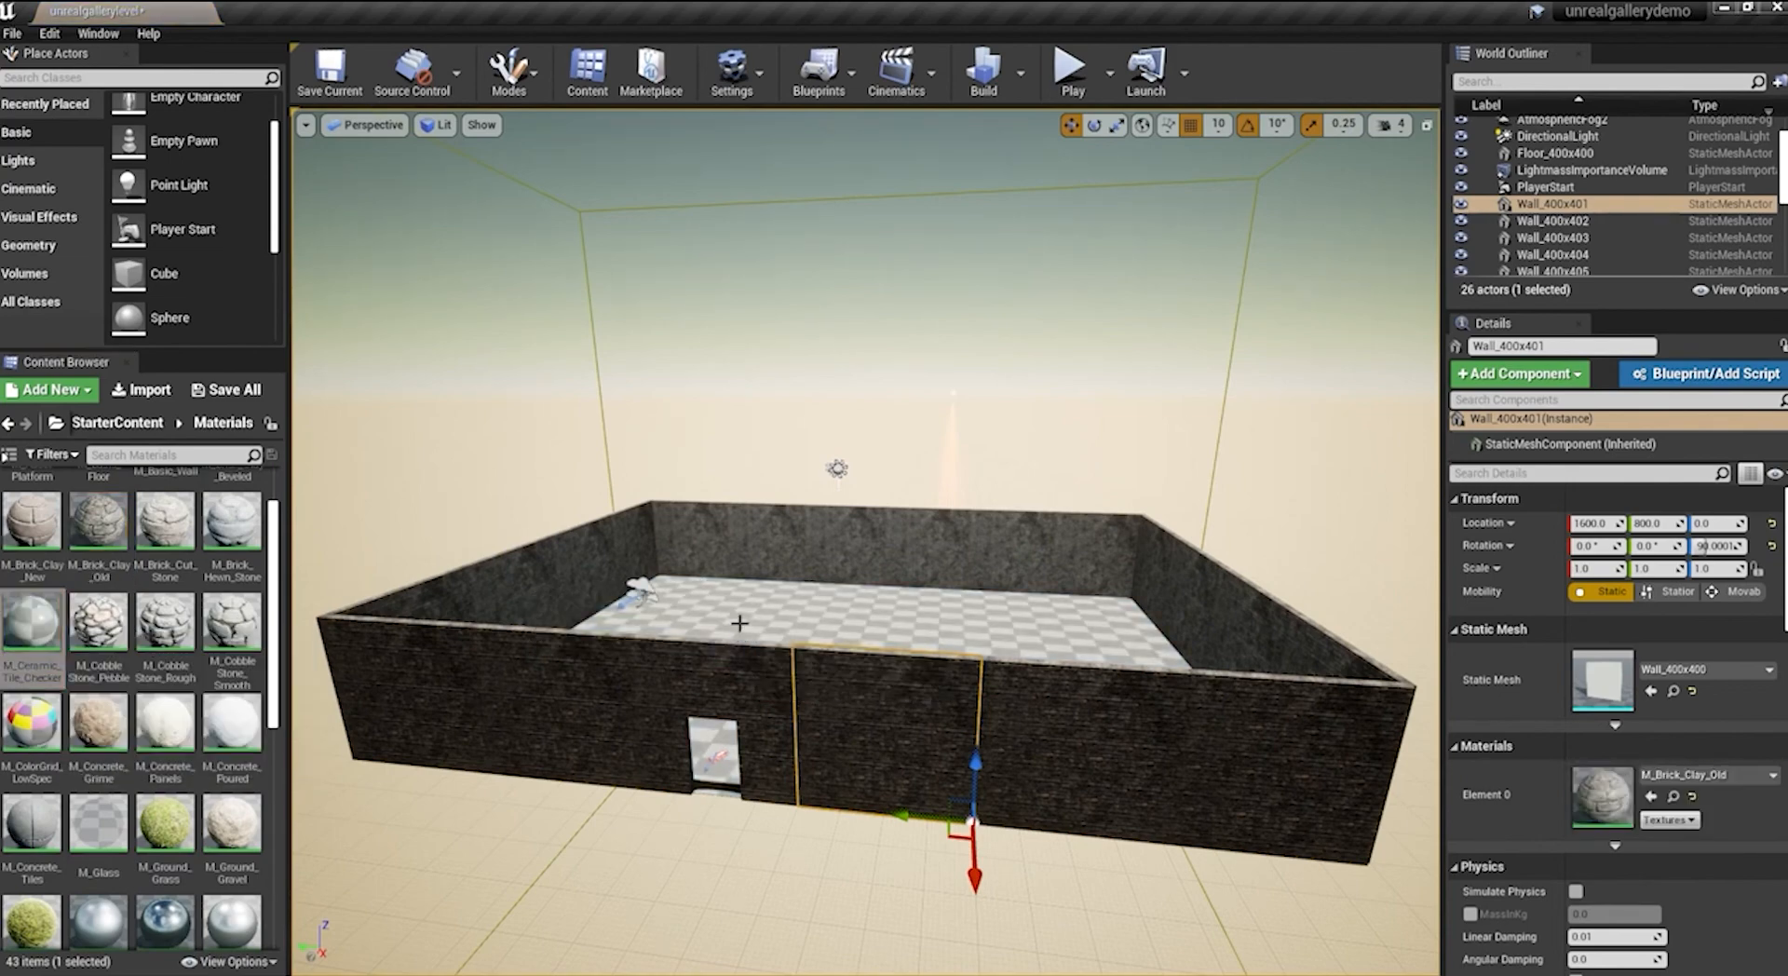
pyautogui.click(1029, 437)
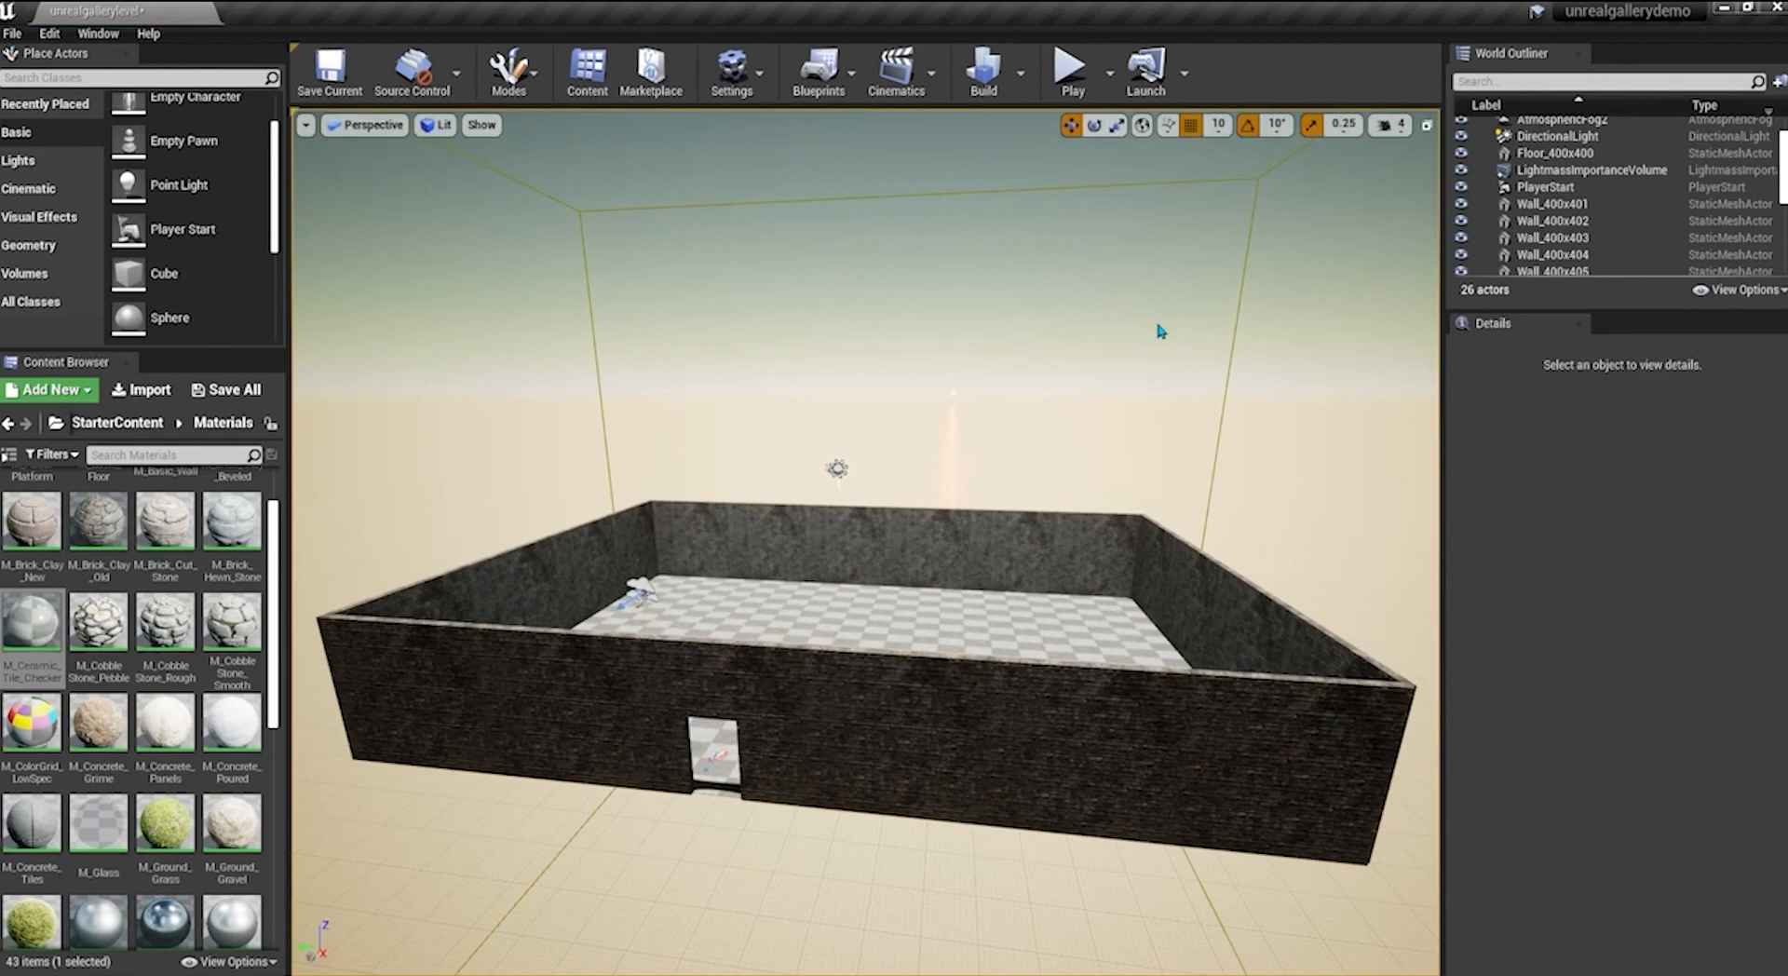
# Play-test the level by walking through the gallery, stop the session, and save the level
pyautogui.moveTo(1161, 331)
pyautogui.mouseDown()
pyautogui.moveTo(1236, 279)
pyautogui.moveTo(1153, 365)
pyautogui.moveTo(1175, 391)
pyautogui.moveTo(1200, 371)
pyautogui.moveTo(1148, 332)
pyautogui.mouseUp()
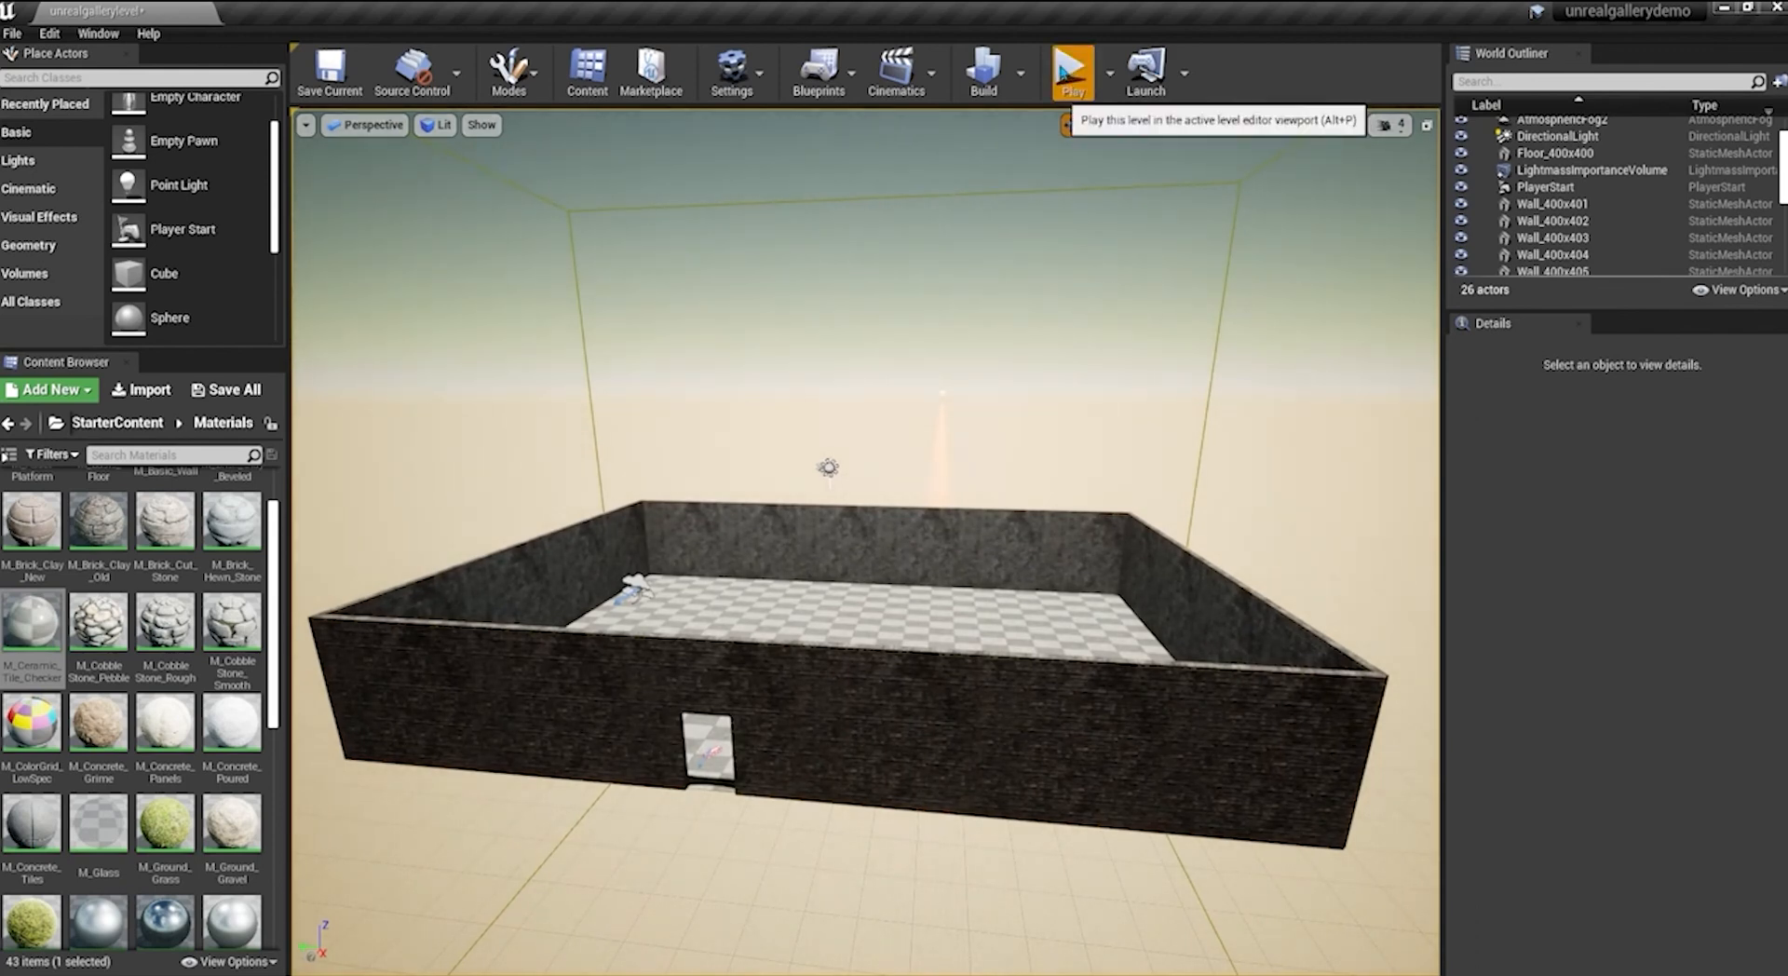
pyautogui.click(1063, 72)
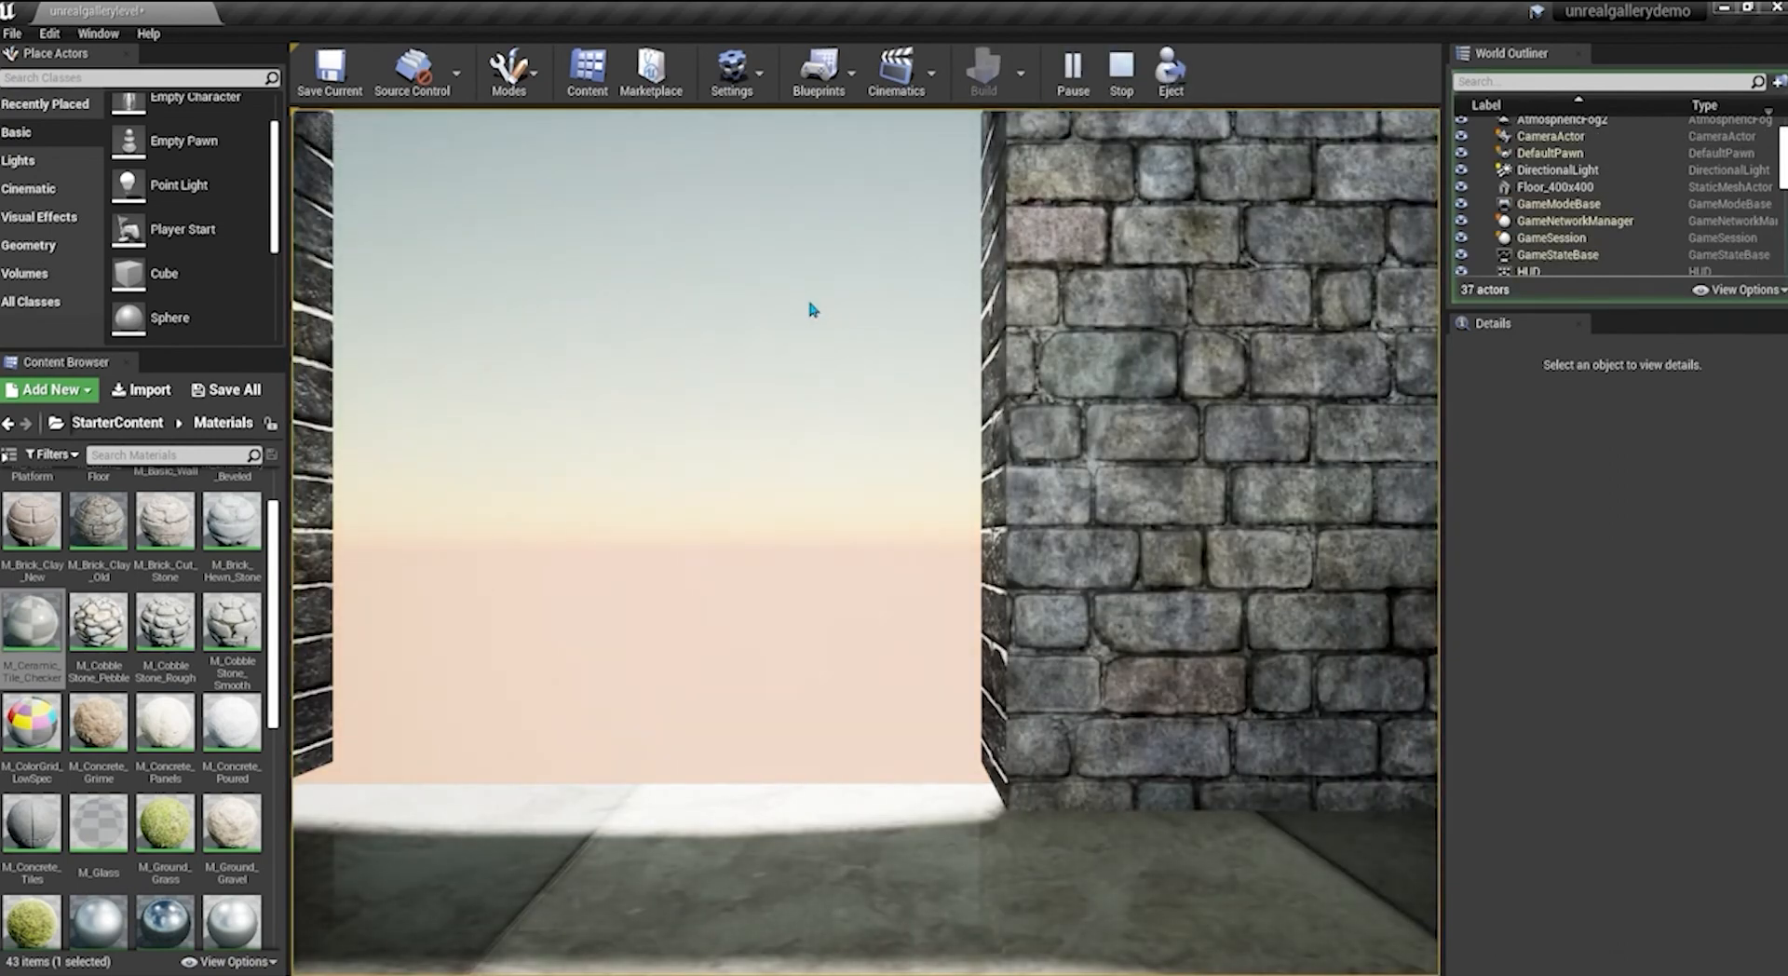
pyautogui.click(813, 310)
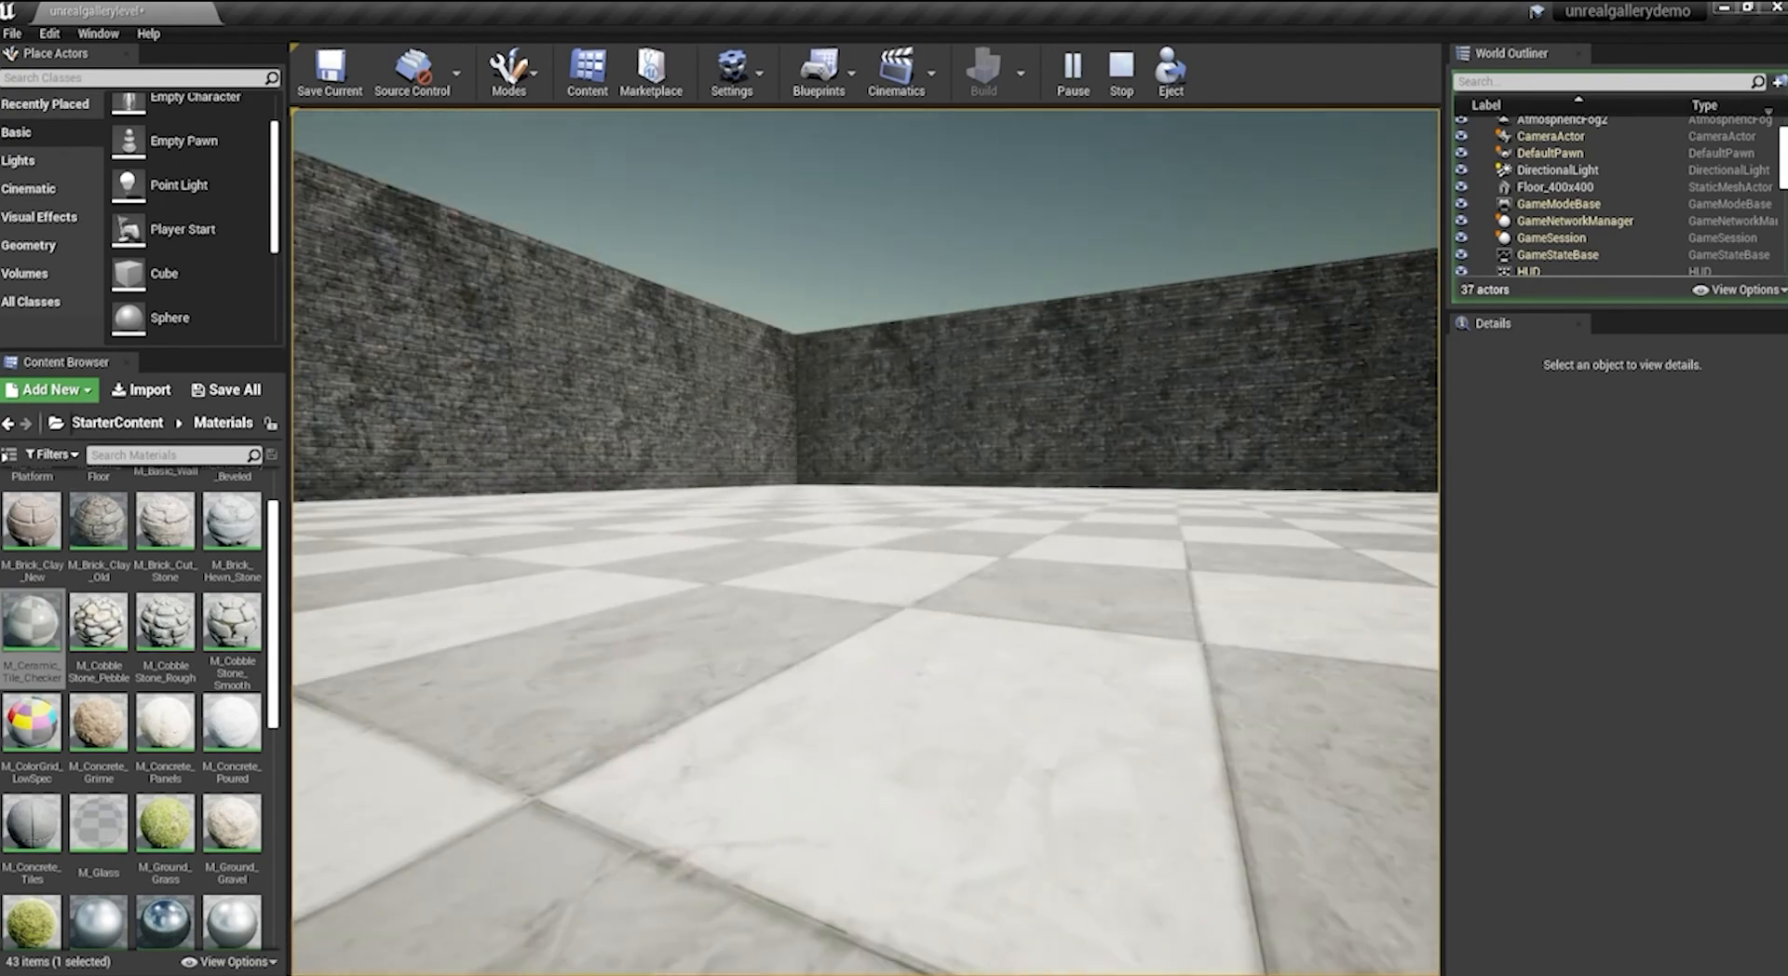
pyautogui.press('w')
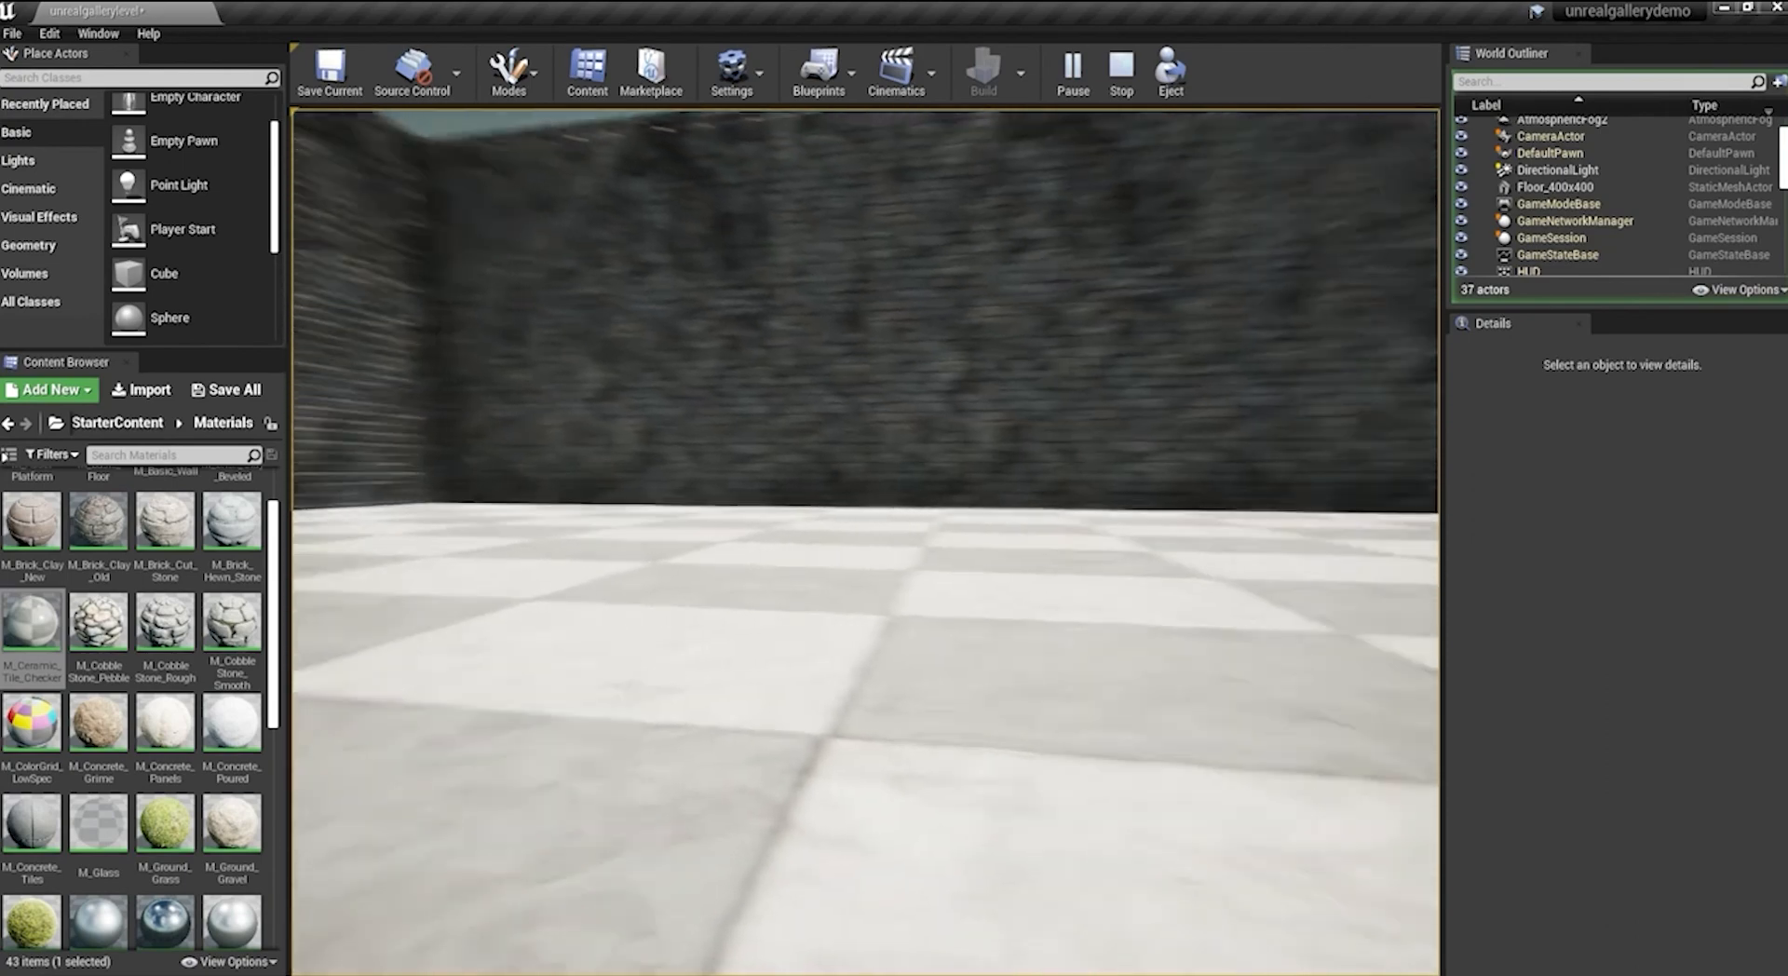
pyautogui.press('Escape')
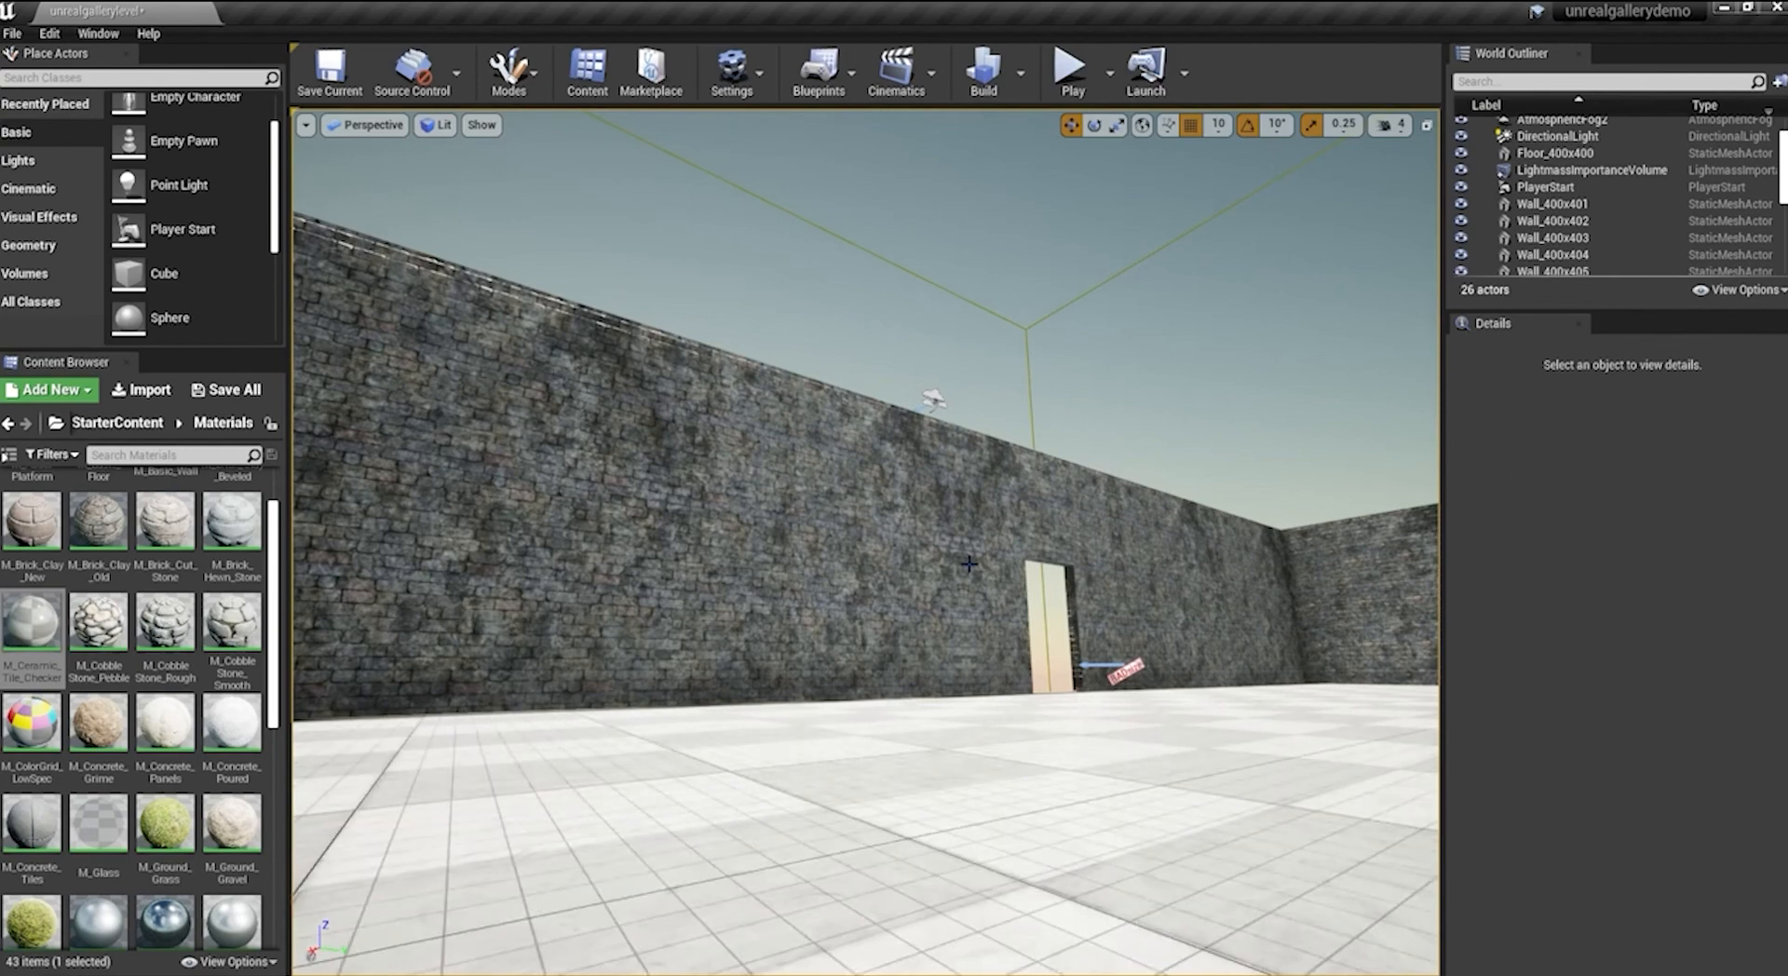
pyautogui.hotkey('ctrl', 's')
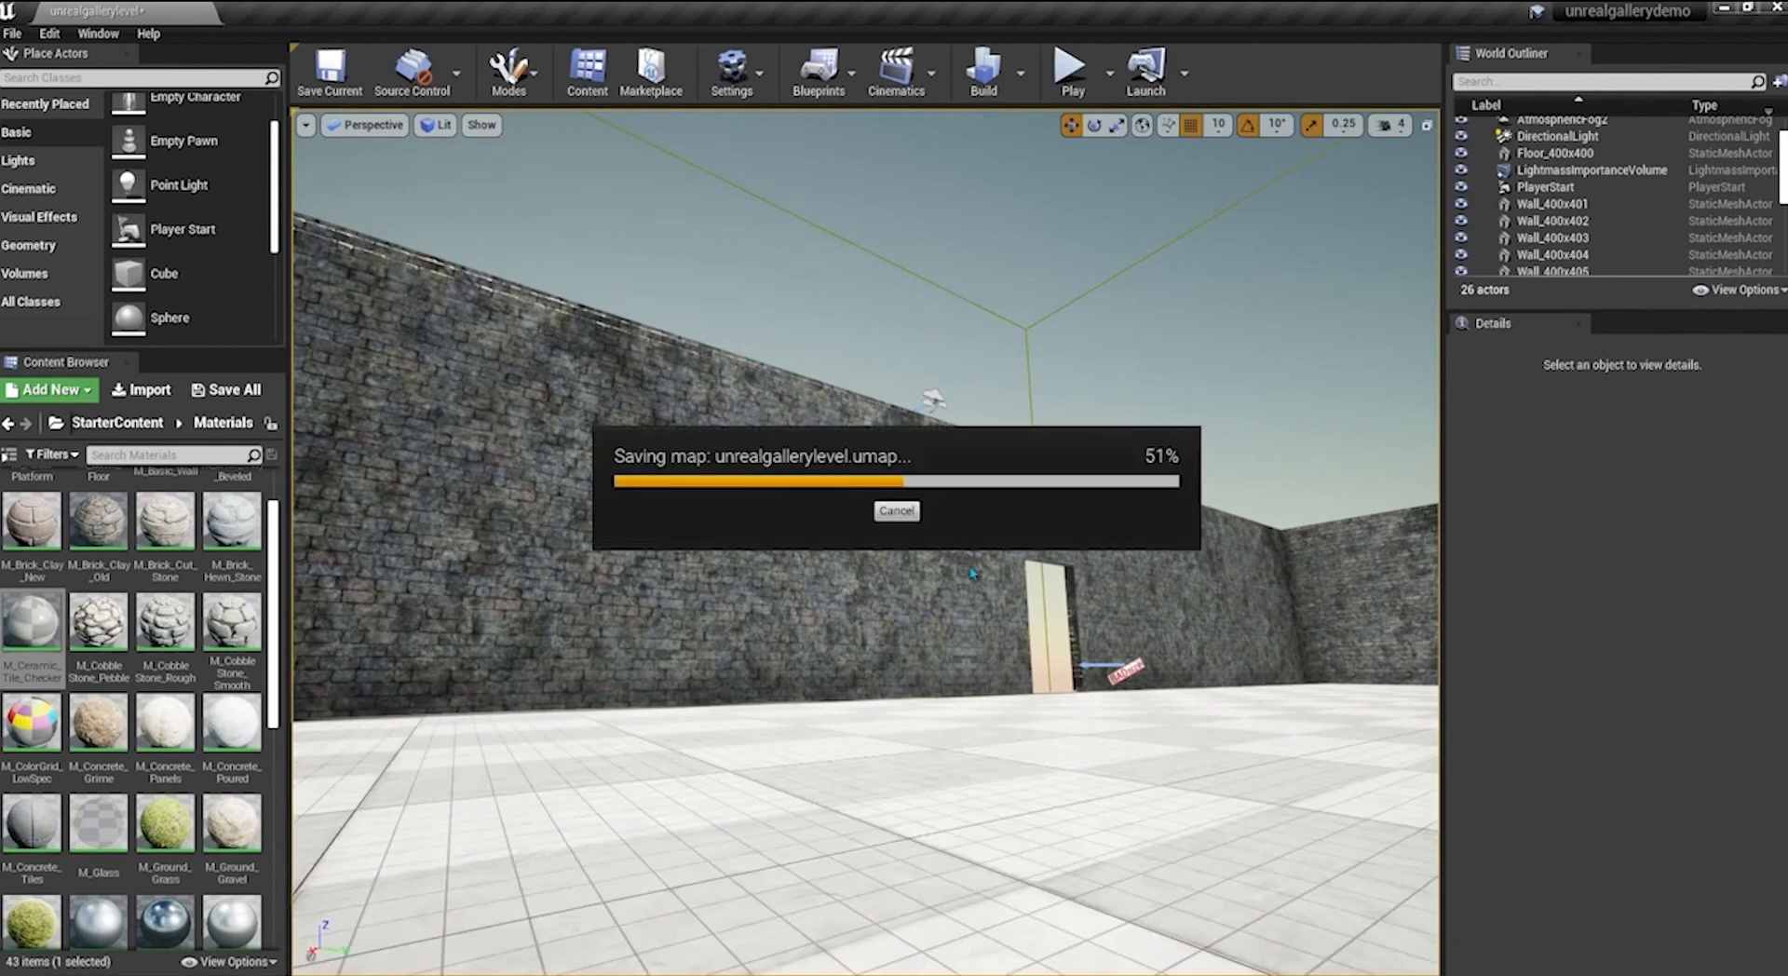